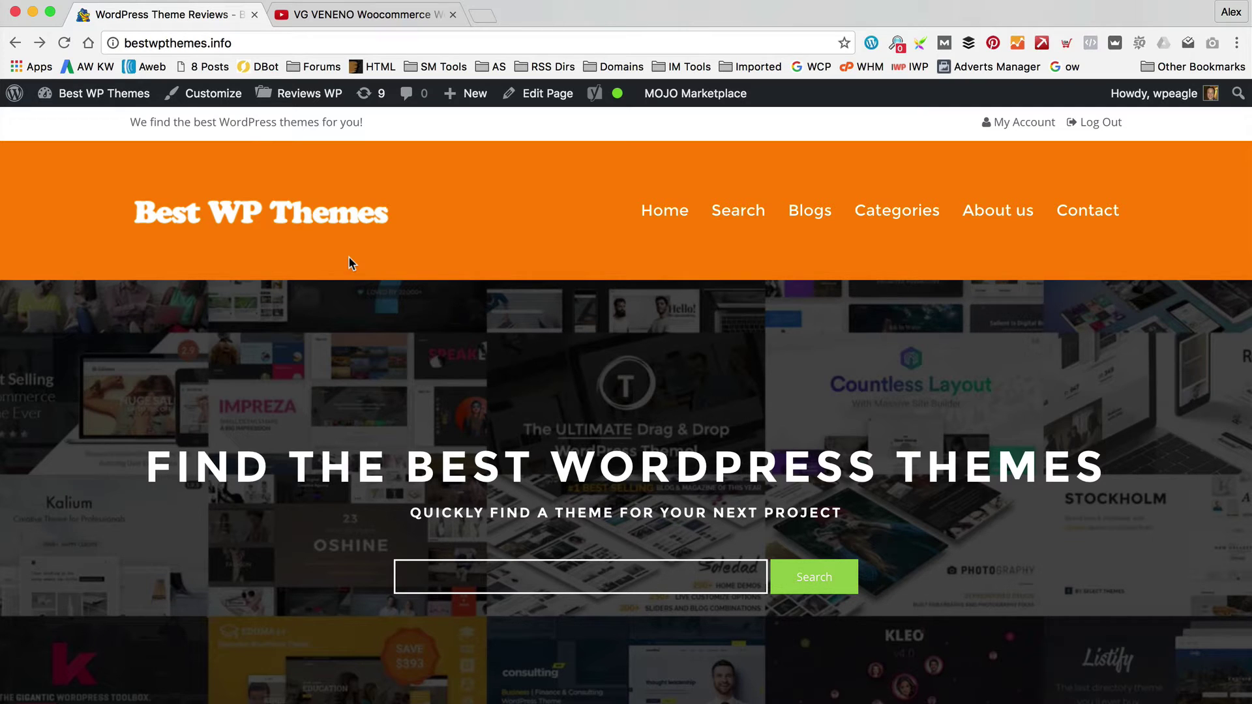
Step: Look over the VG VENENO theme video page and the prepared VG Veneno review text document
left_click(330, 14)
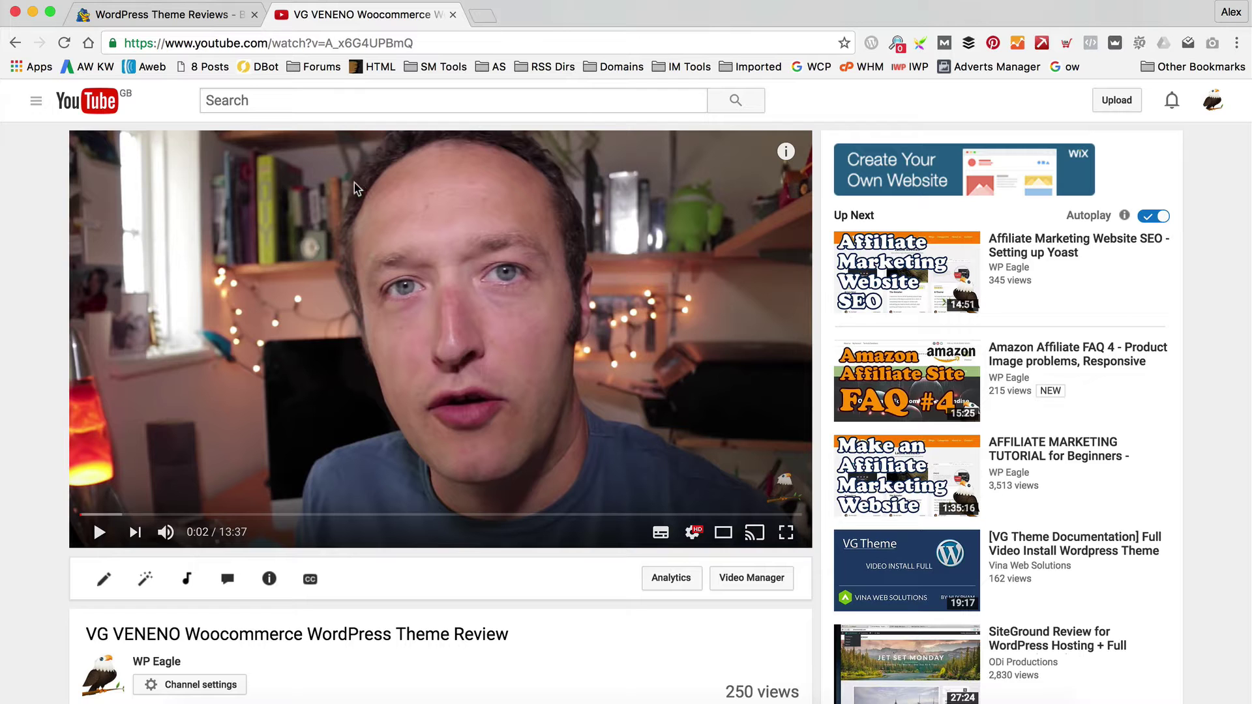
left_click(178, 16)
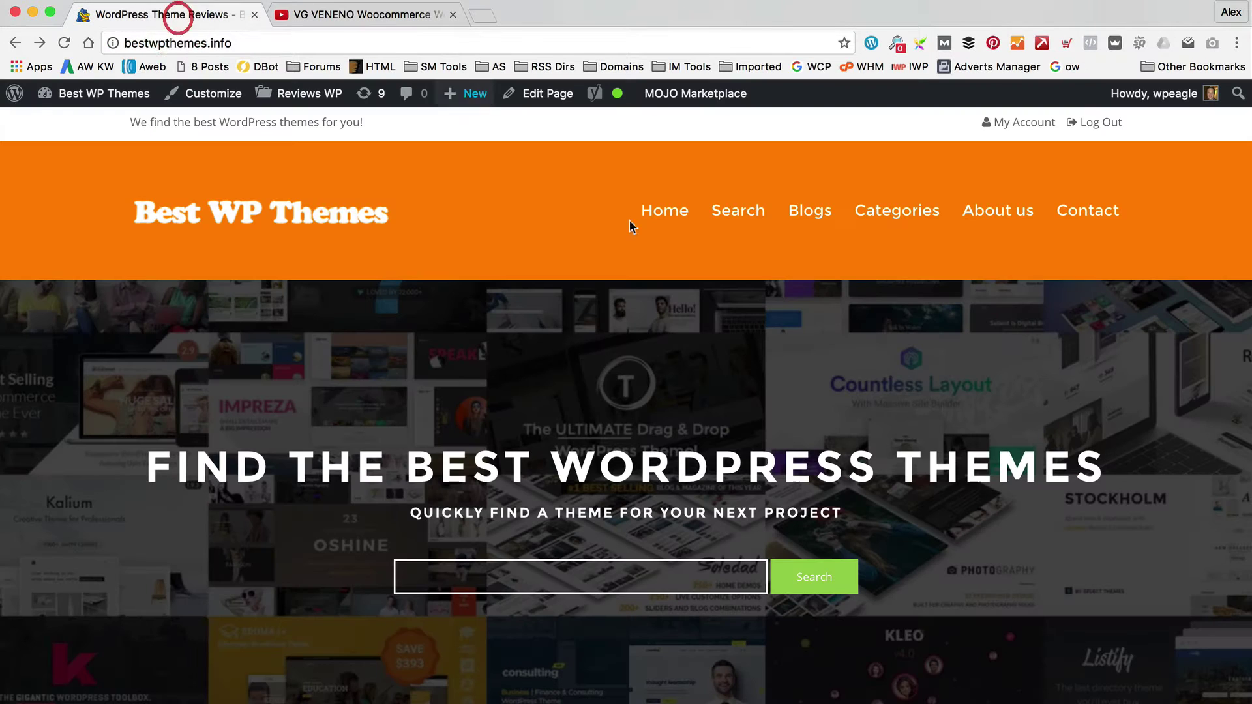
left_click(943, 682)
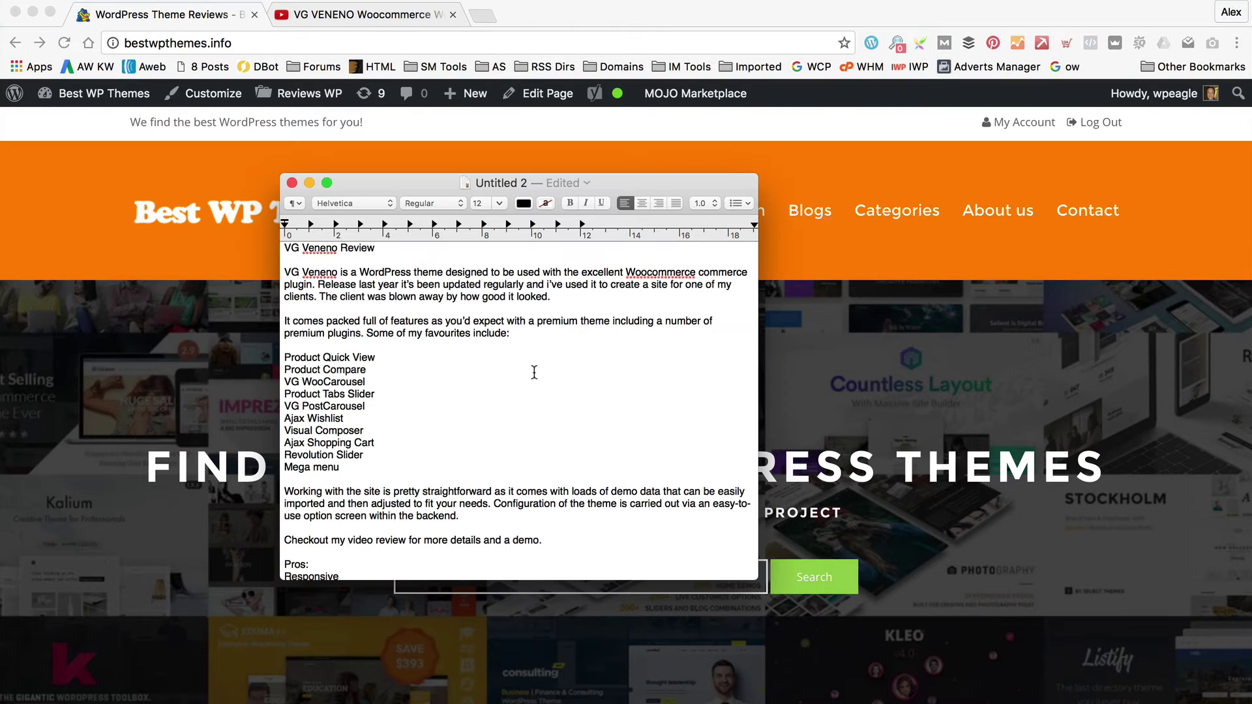
scroll(470, 330, "down", 3)
scroll(470, 330, "up", 3)
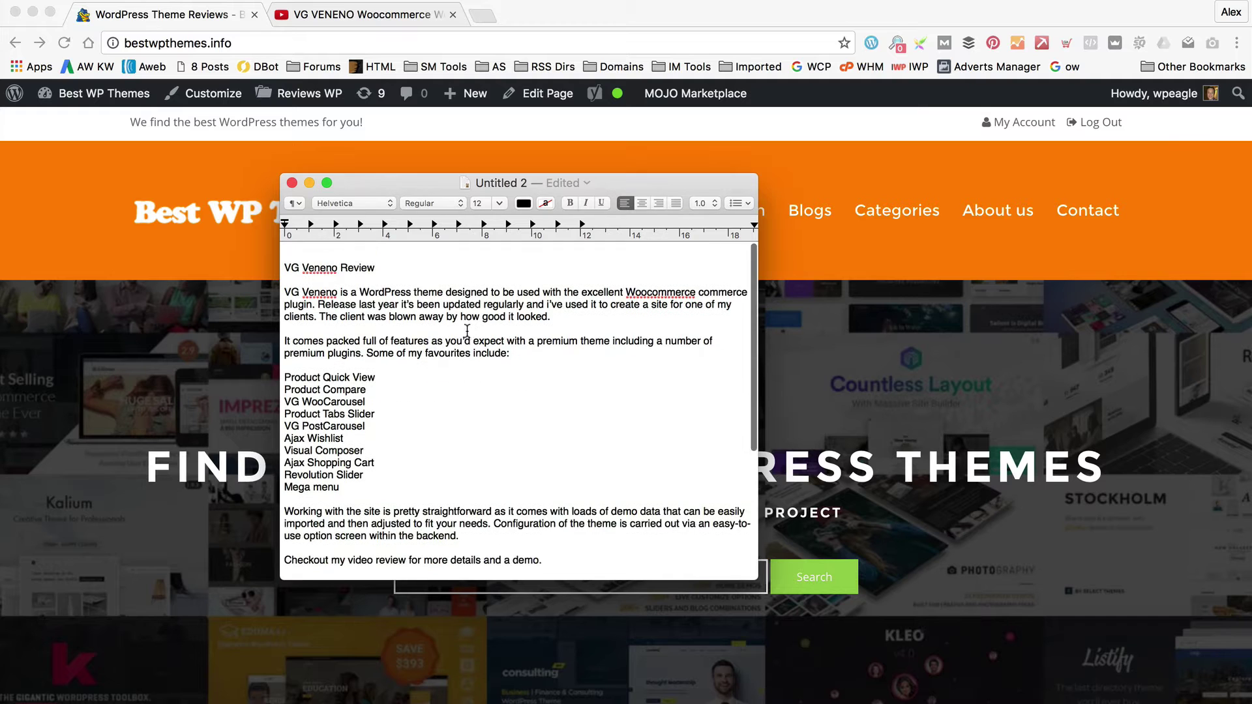
left_click(205, 341)
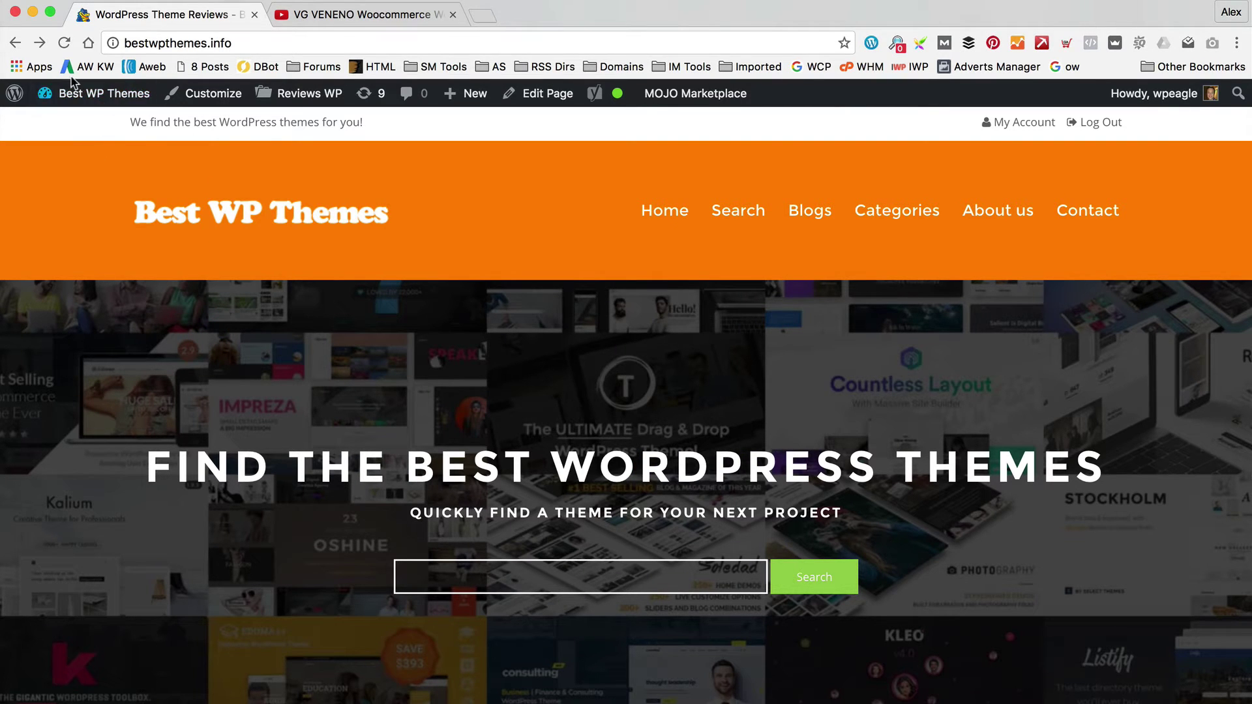
Step: Open the Best WP Themes site's WordPress dashboard, view the posts list and go to the Reviews list
mouse_move(71, 99)
left_click(68, 124)
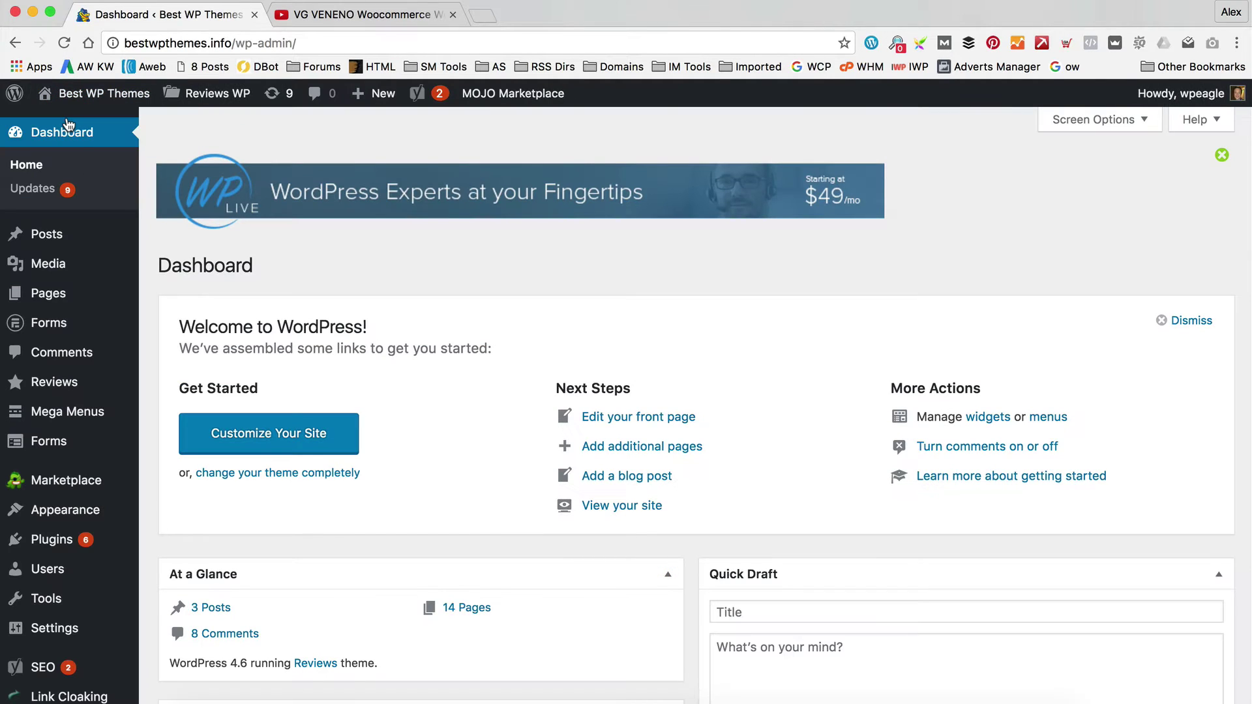
mouse_move(65, 241)
left_click(207, 248)
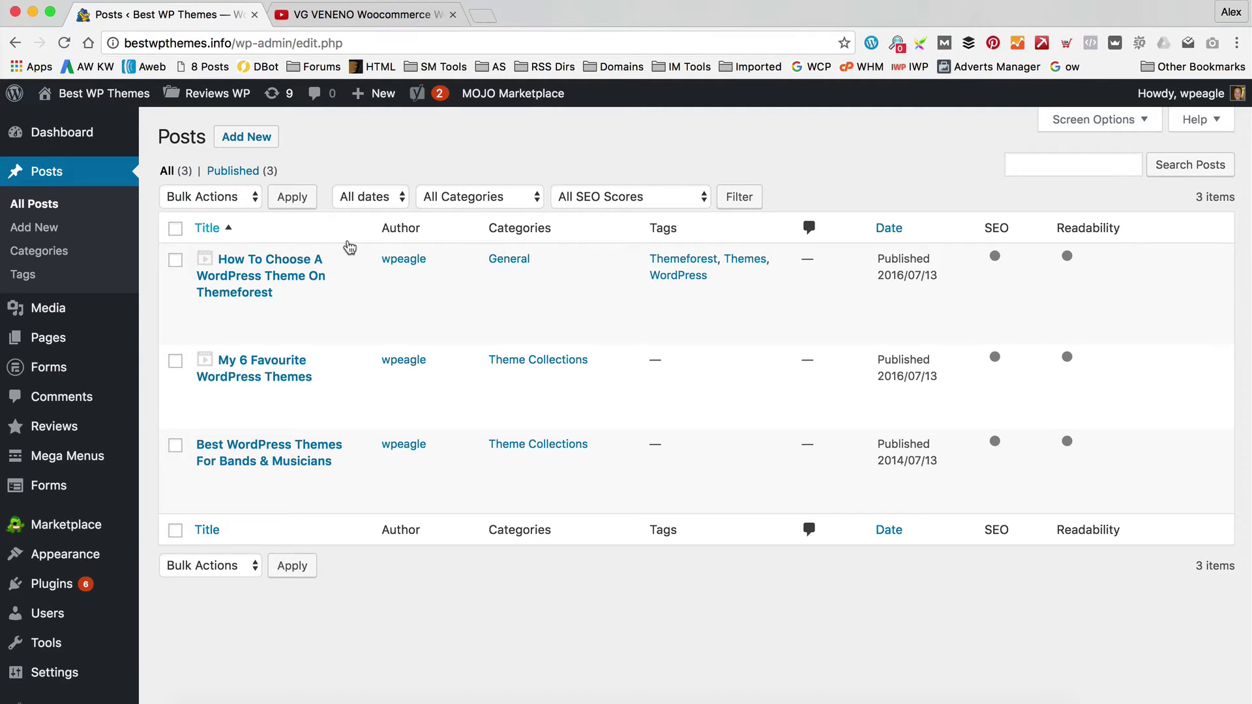
mouse_move(85, 431)
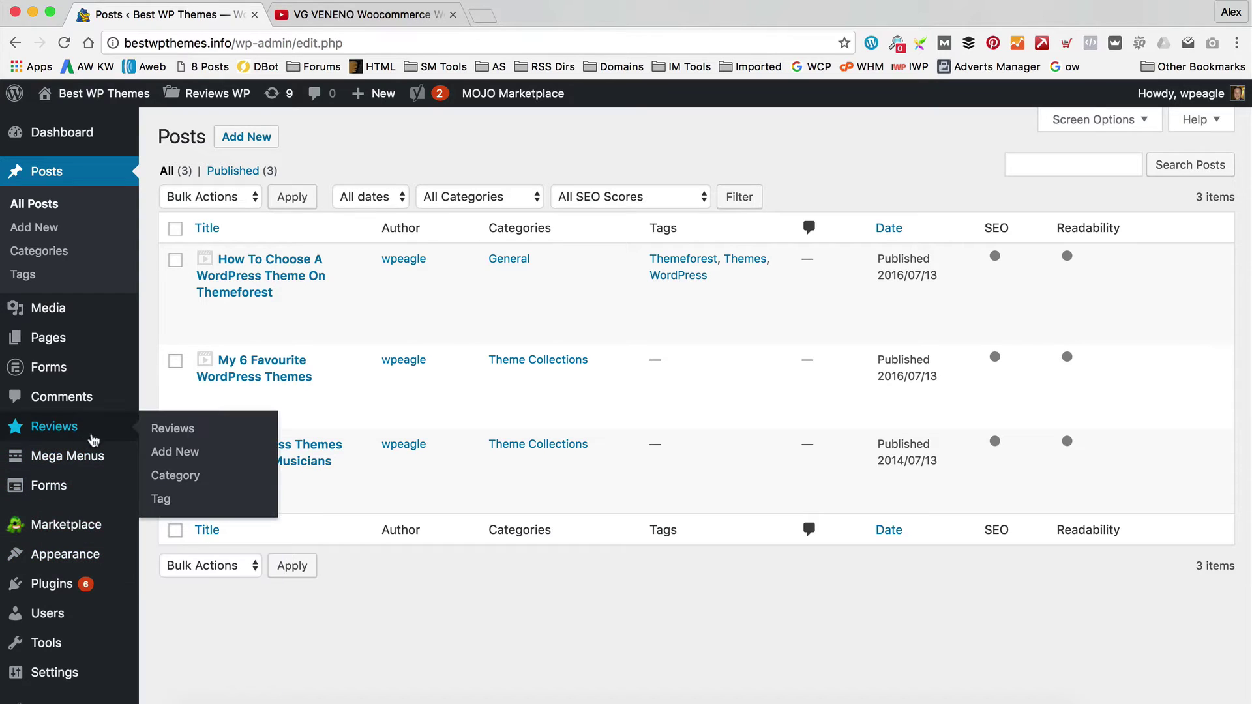
left_click(208, 436)
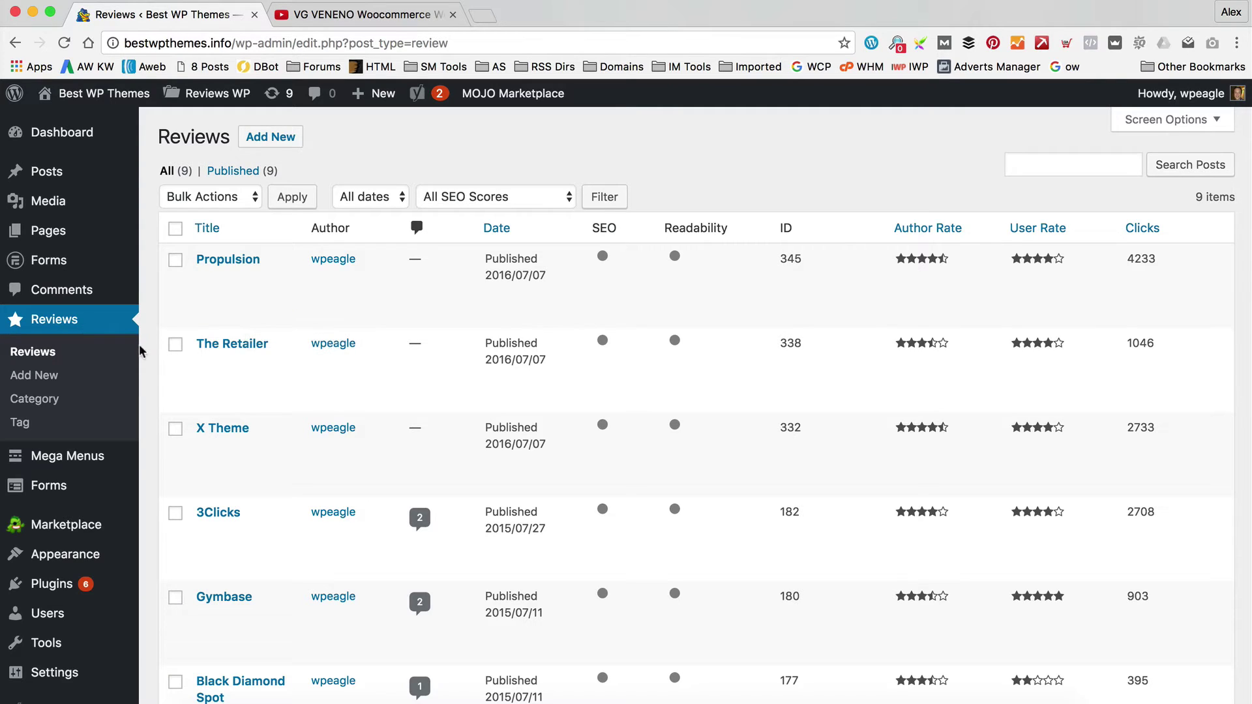
Step: Check the installed plugins for Duplicate Post
mouse_move(25, 595)
left_click(154, 591)
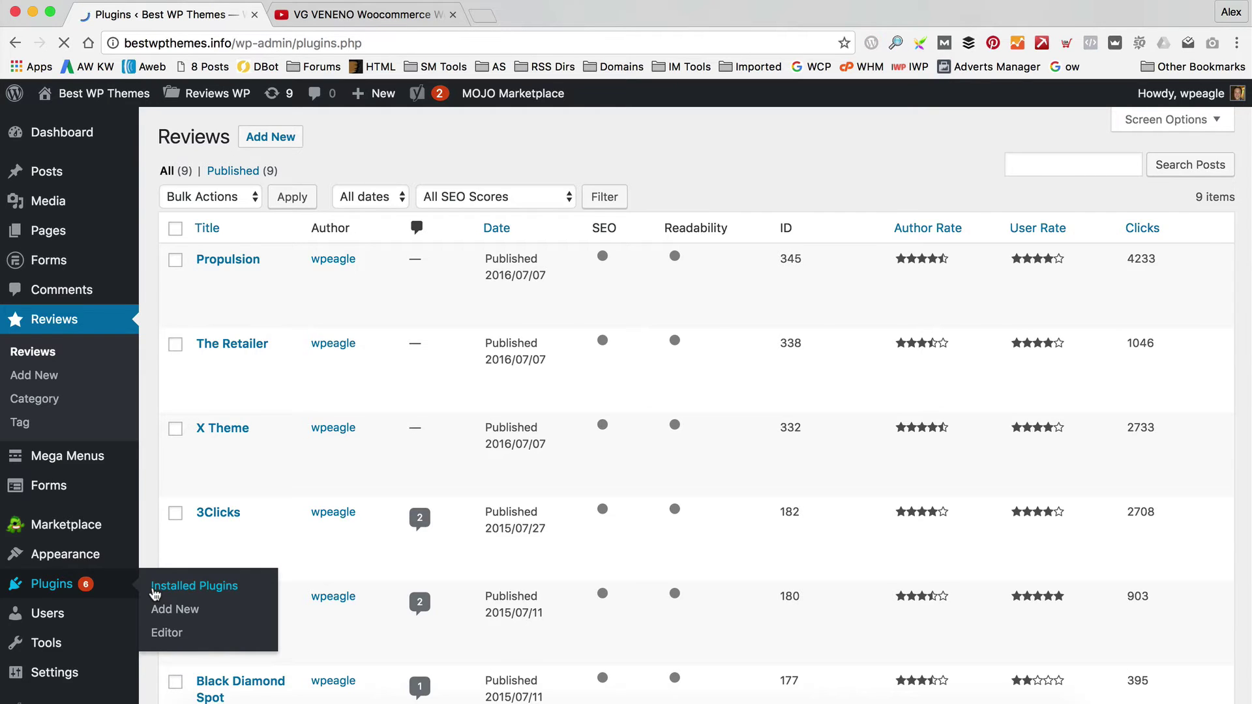
scroll(512, 440, "down", 2)
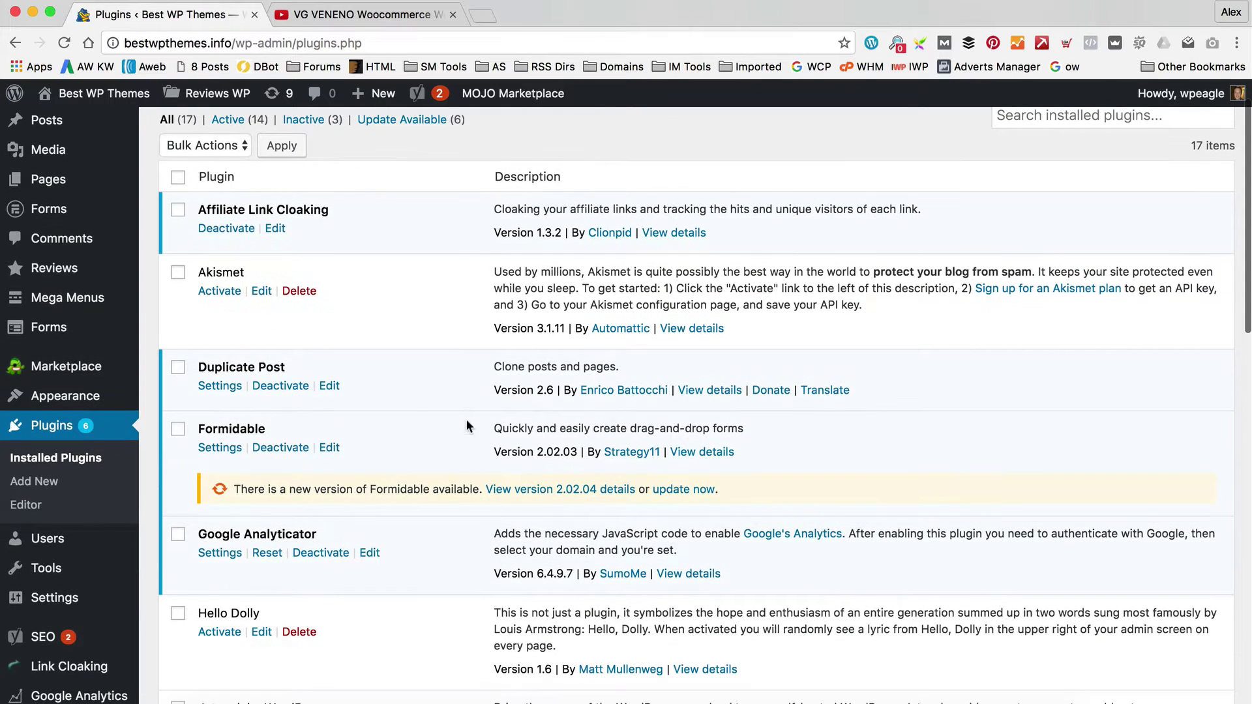
left_click(343, 366)
scroll(346, 364, "up", 2)
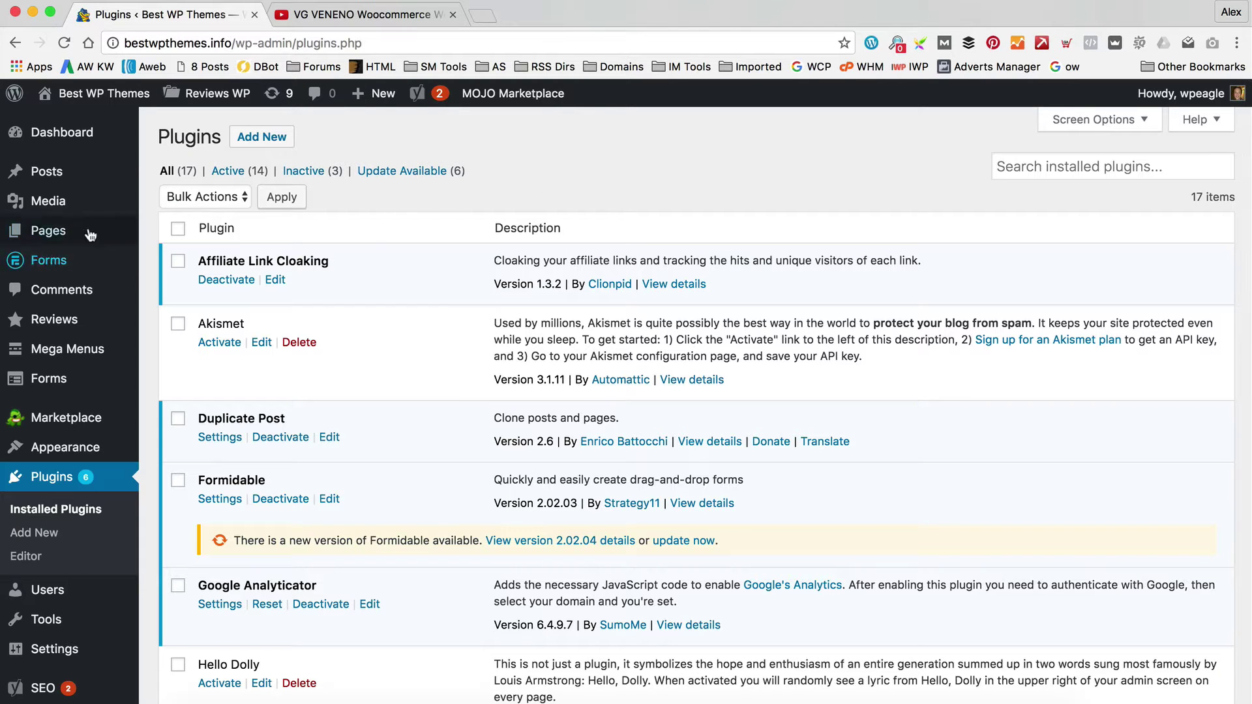
Step: Create a new draft from the existing Propulsion review and title it "VG Veneno Theme Review"
left_click(205, 325)
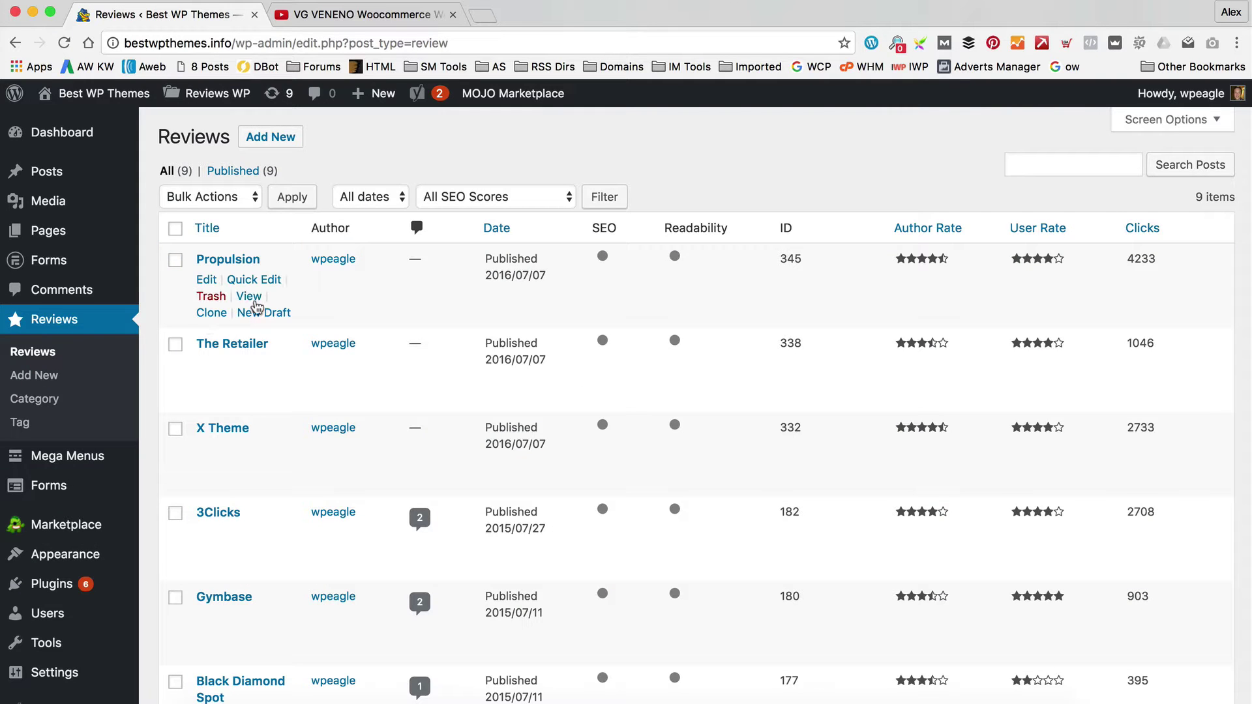
left_click(264, 315)
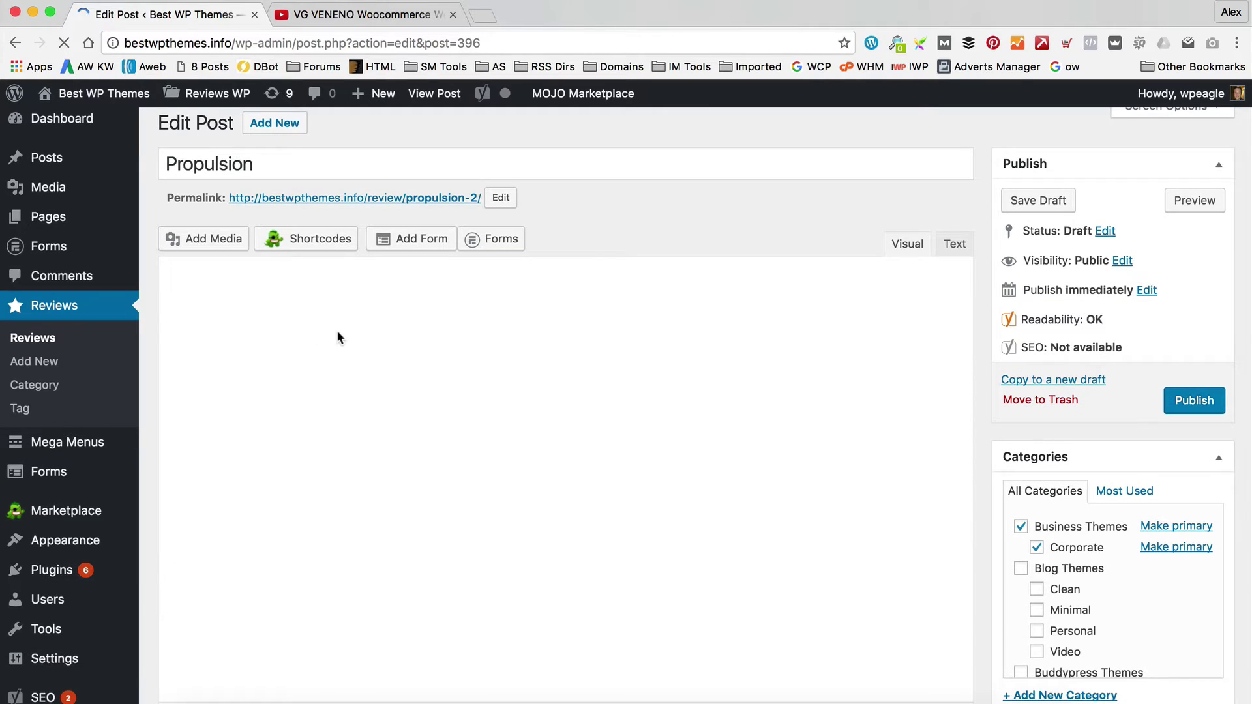
left_click(258, 176)
left_click_drag(257, 176, 171, 178)
double_click(378, 174)
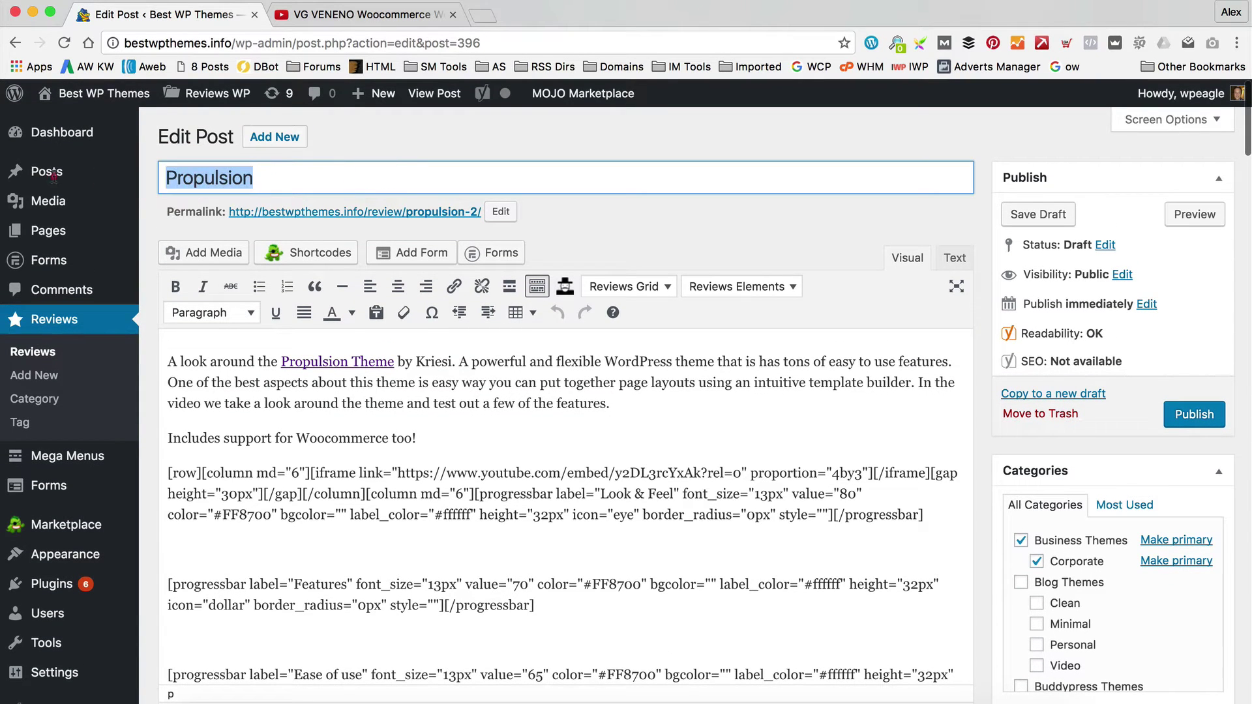
type("VG VE")
key("BackSpace")
type("eneno The")
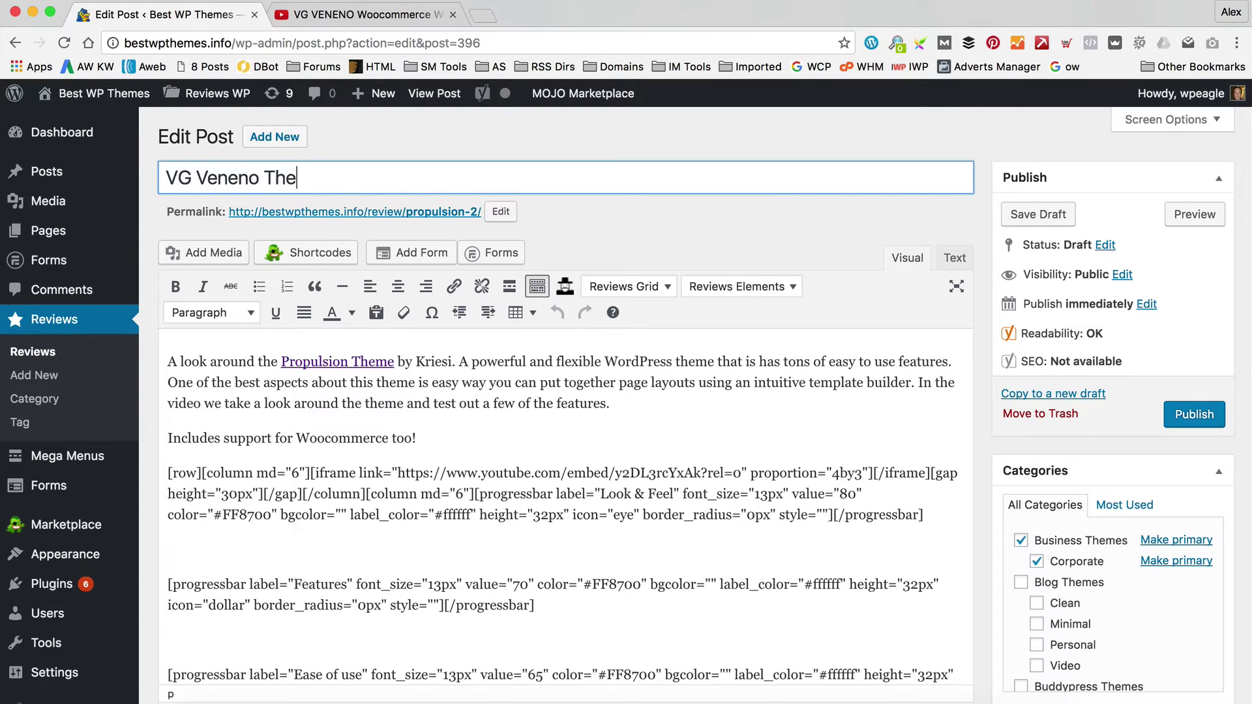
type("me Review")
key("BackSpace")
key("Tab")
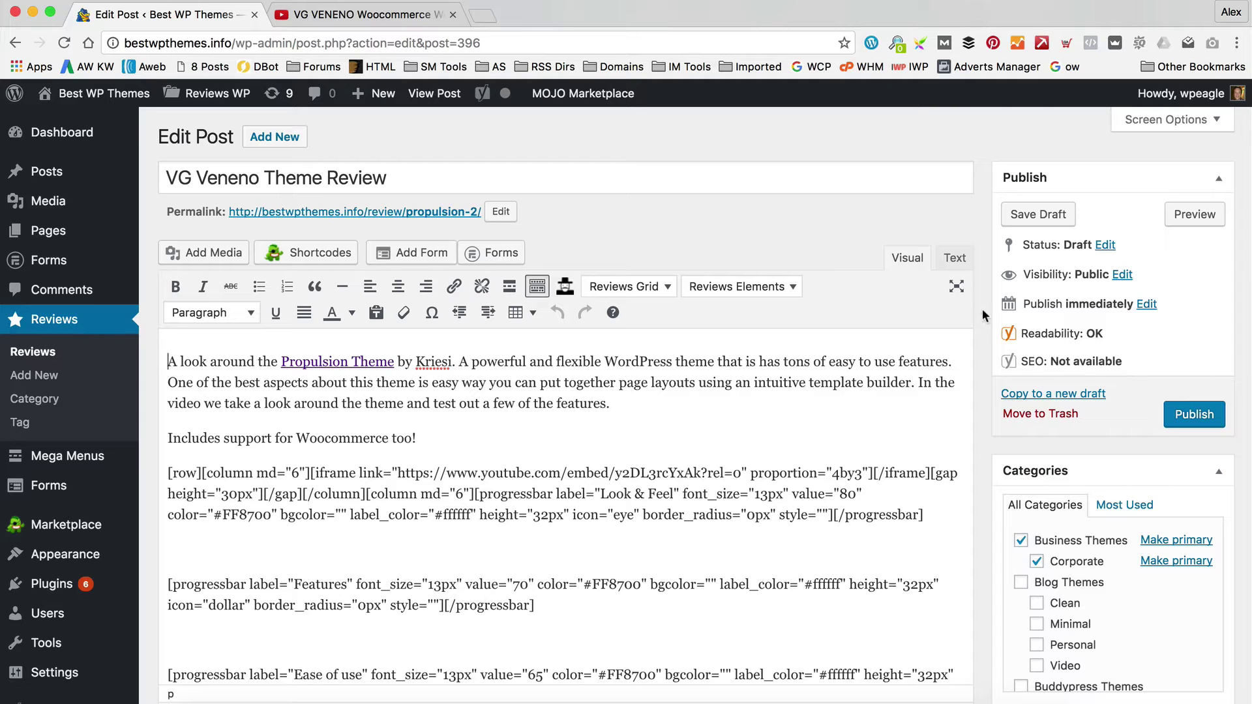
Step: Publish the VG Veneno Theme Review and open its permalink in a new browser tab
left_click(1184, 424)
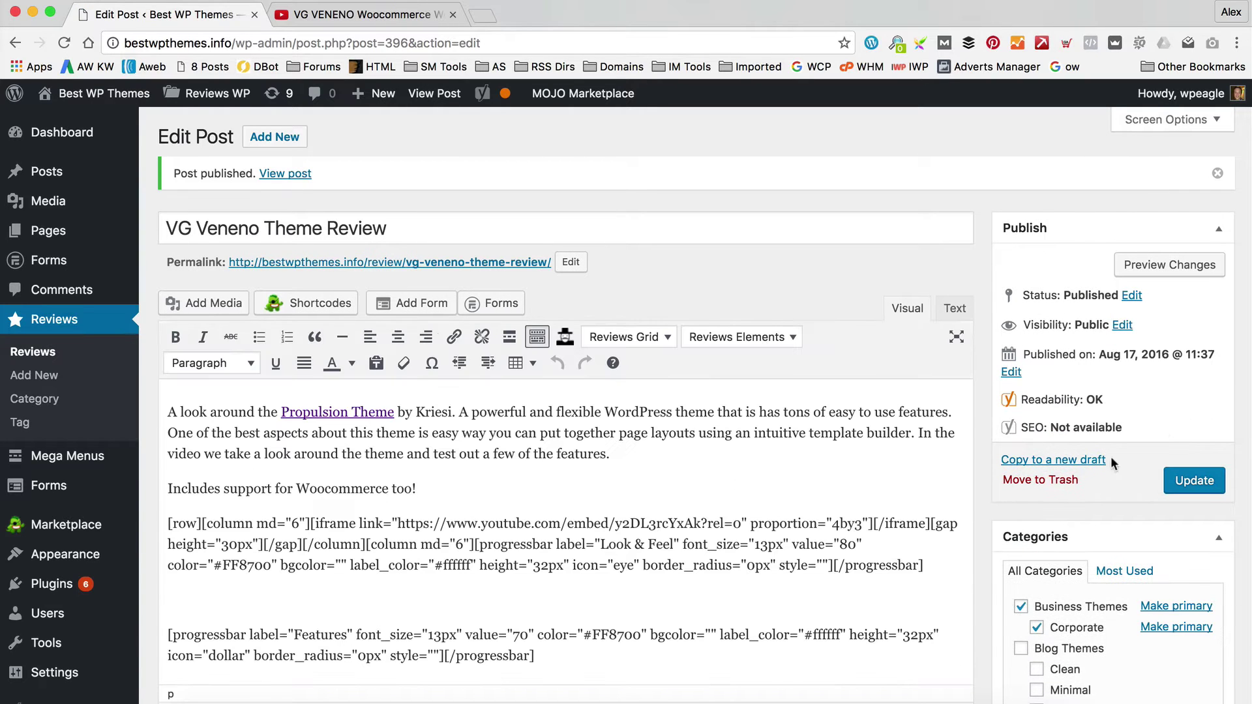
right_click(433, 261)
left_click(472, 266)
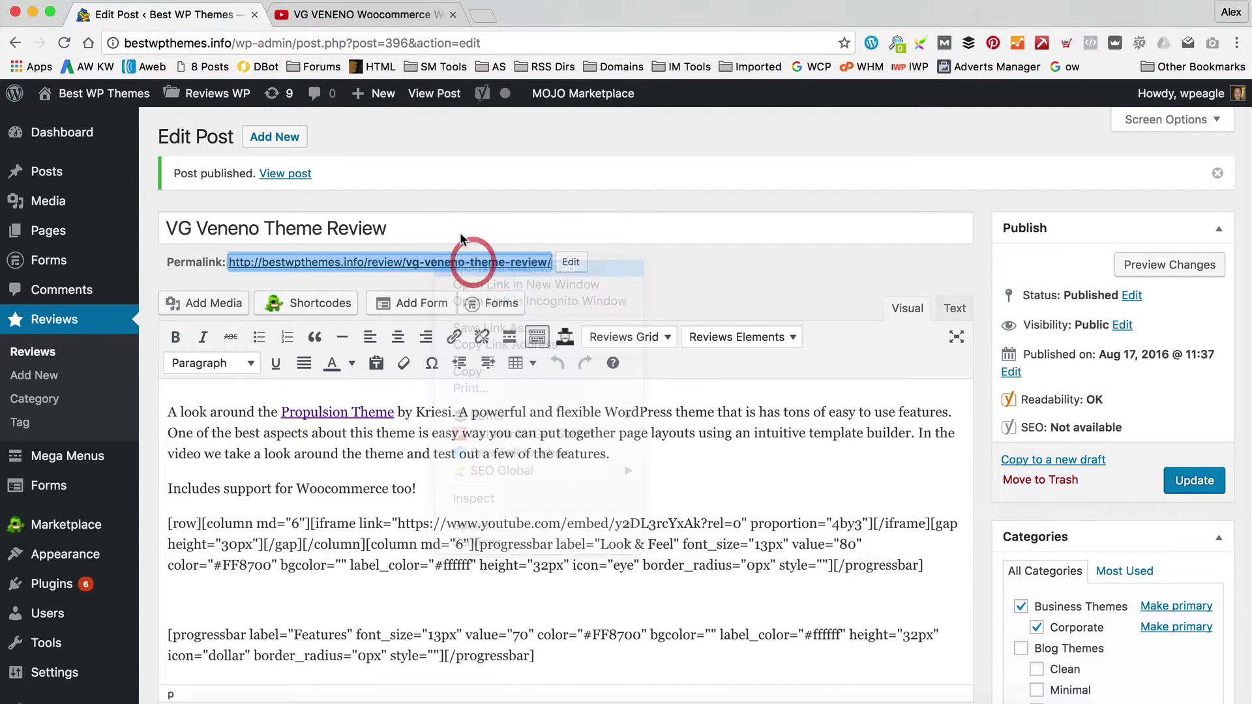
left_click(363, 13)
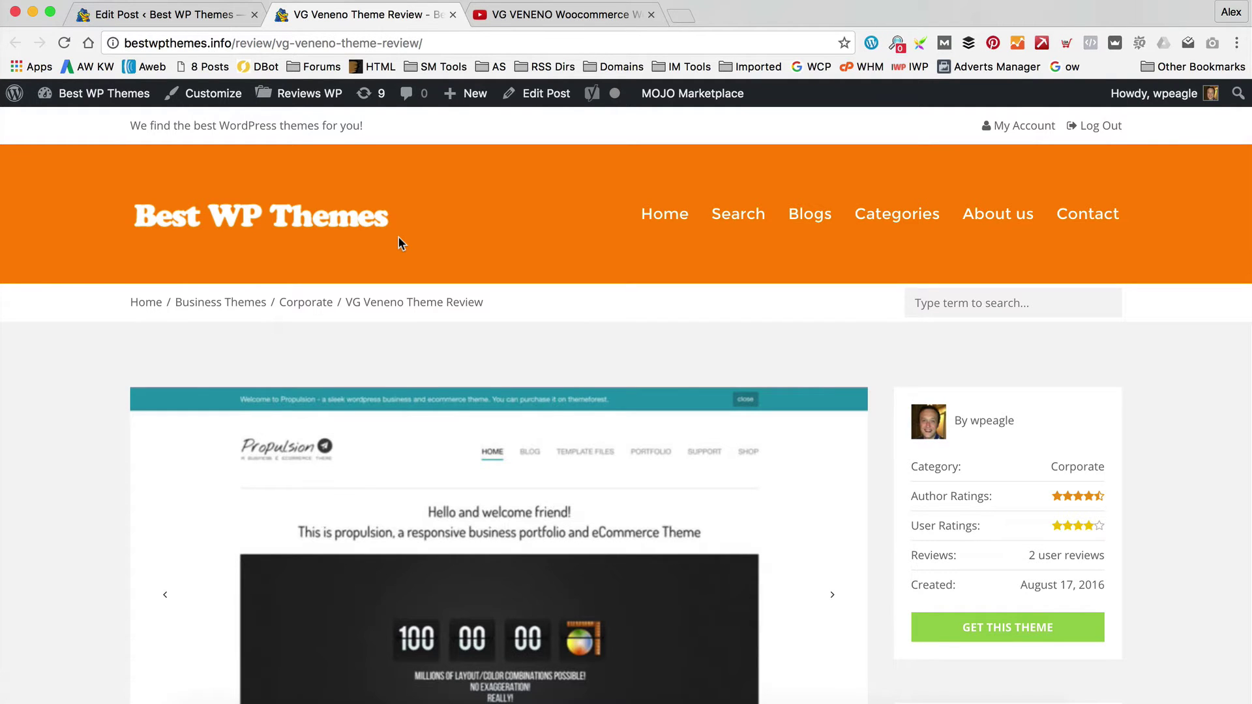
Step: Examine the published review page: image gallery, video, progress bars, feature list, and the Our Analysis and More Information sections
scroll(399, 253, "down", 10)
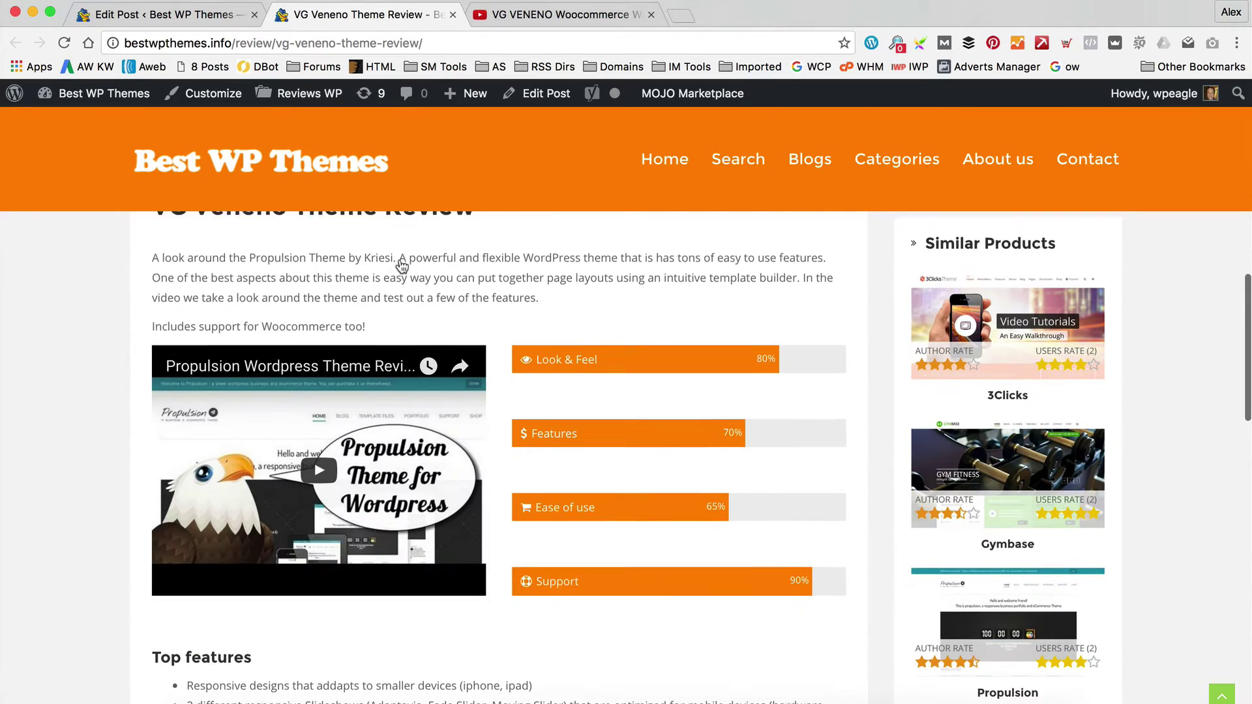
scroll(635, 287, "up", 10)
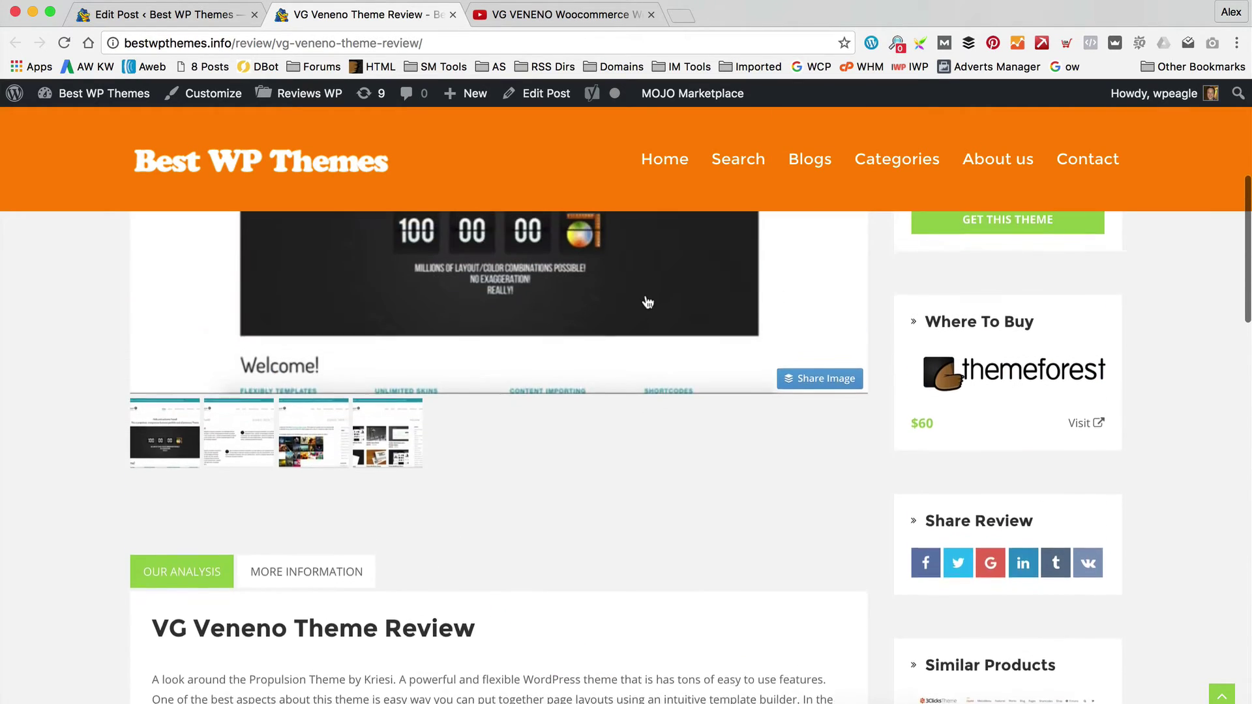
scroll(650, 304, "down", 8)
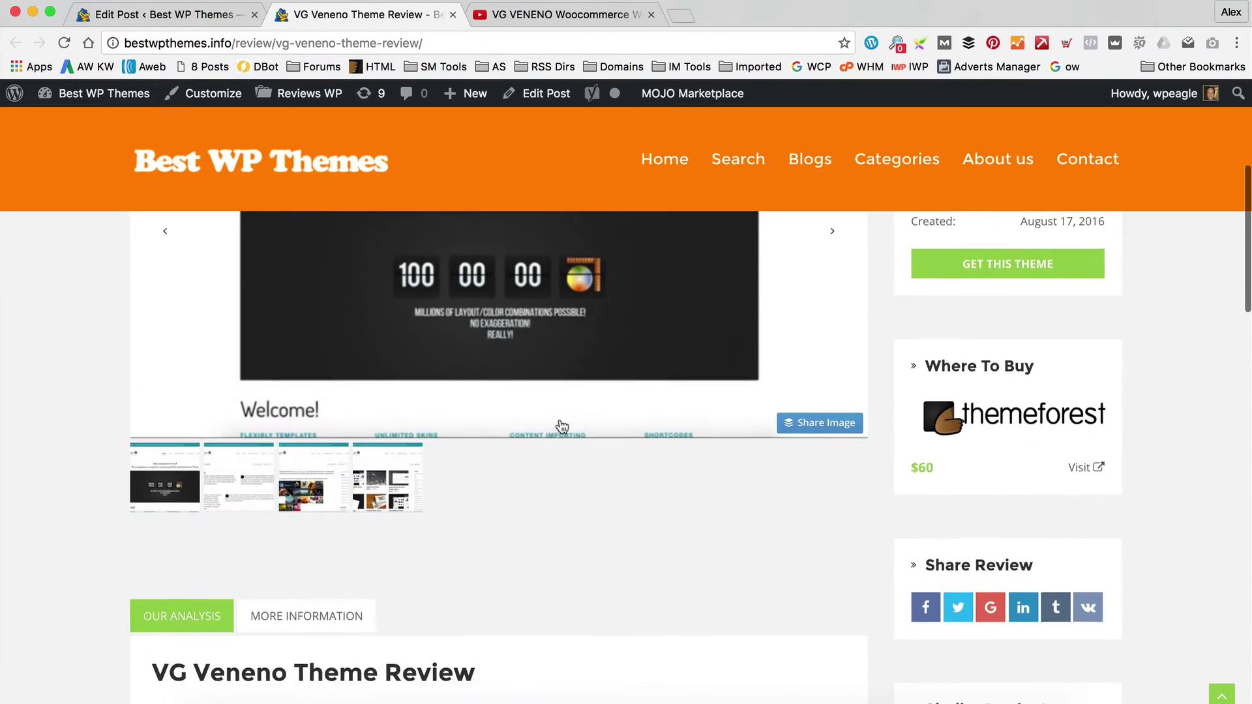
scroll(560, 419, "down", 3)
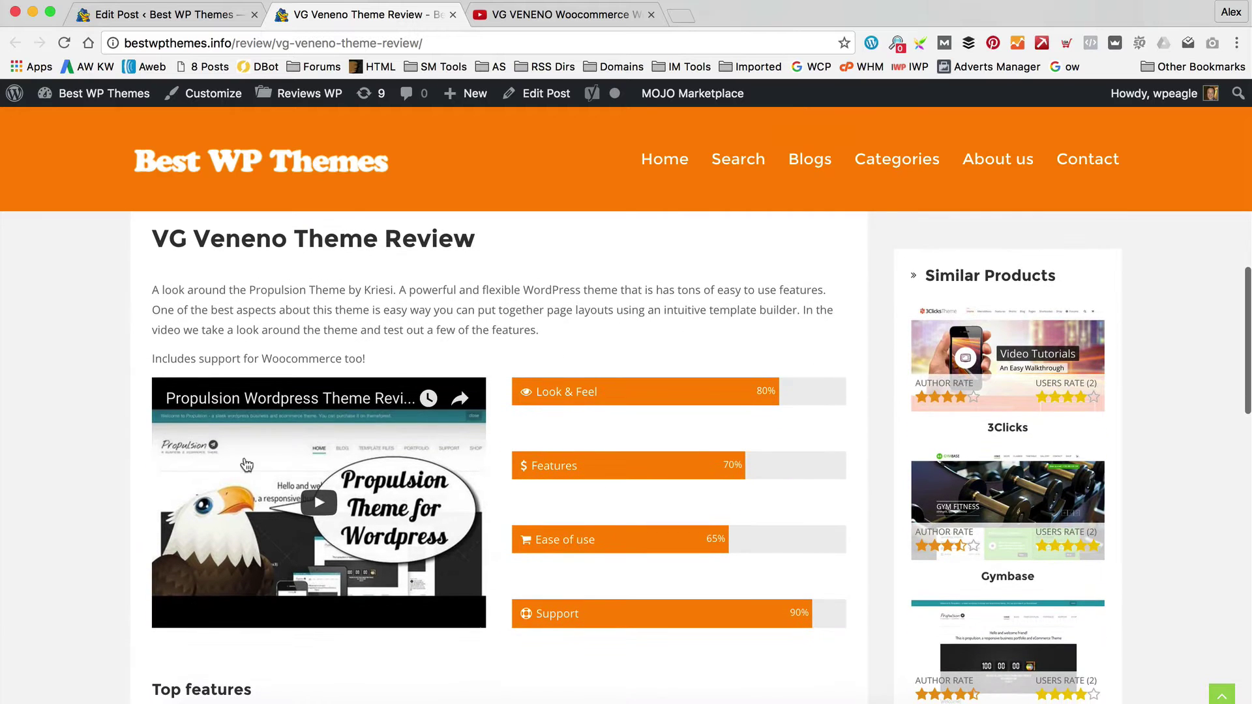
scroll(532, 370, "down", 6)
scroll(532, 371, "up", 10)
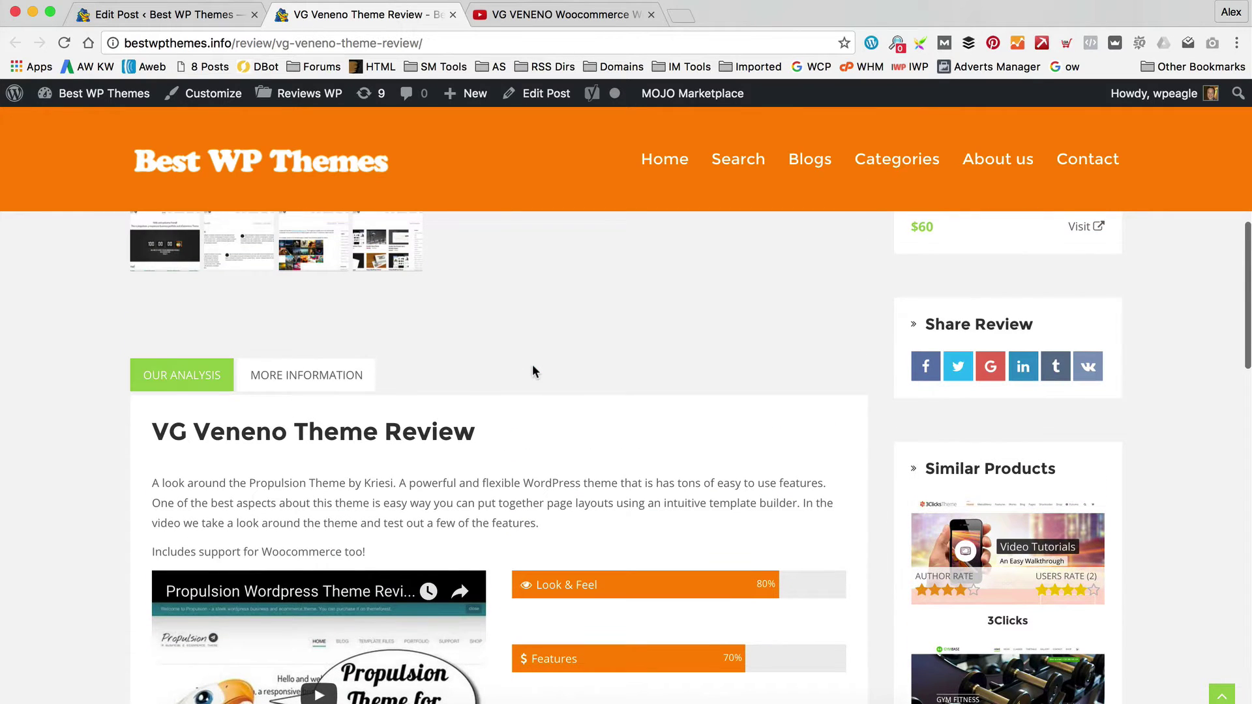
scroll(532, 370, "down", 1)
scroll(530, 365, "up", 2)
left_click(347, 403)
scroll(401, 398, "down", 4)
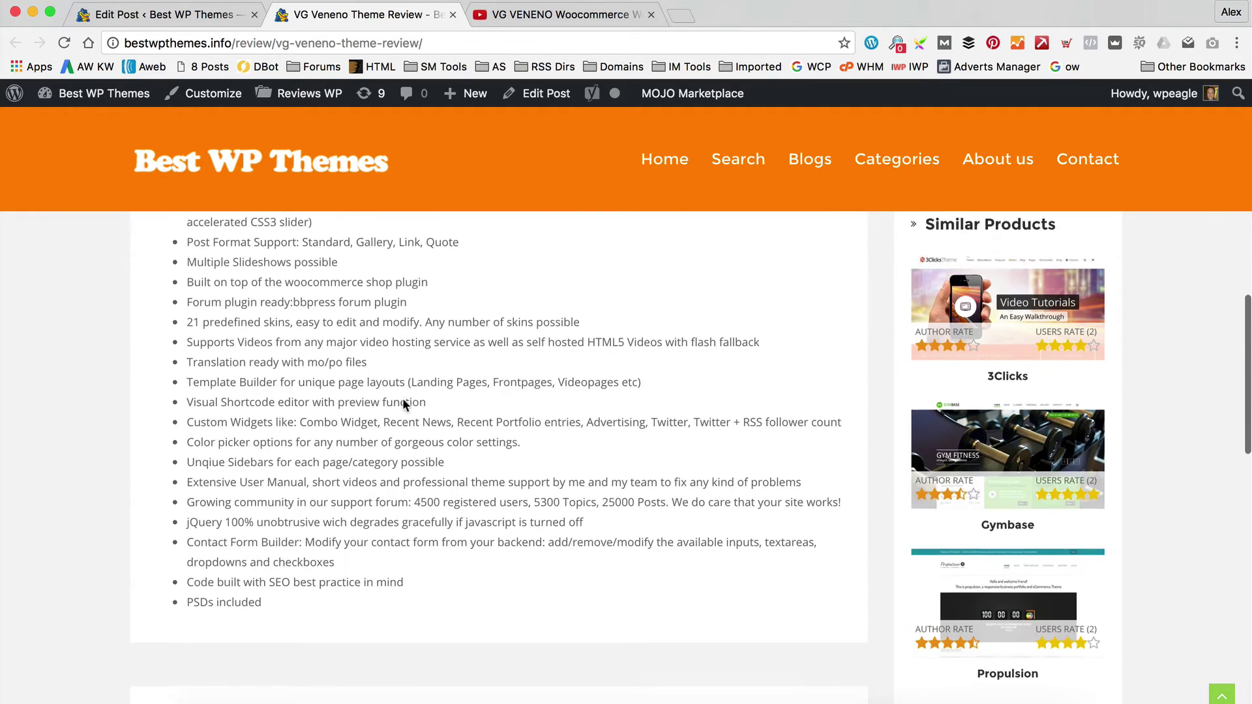
scroll(351, 248, "up", 3)
left_click(215, 305)
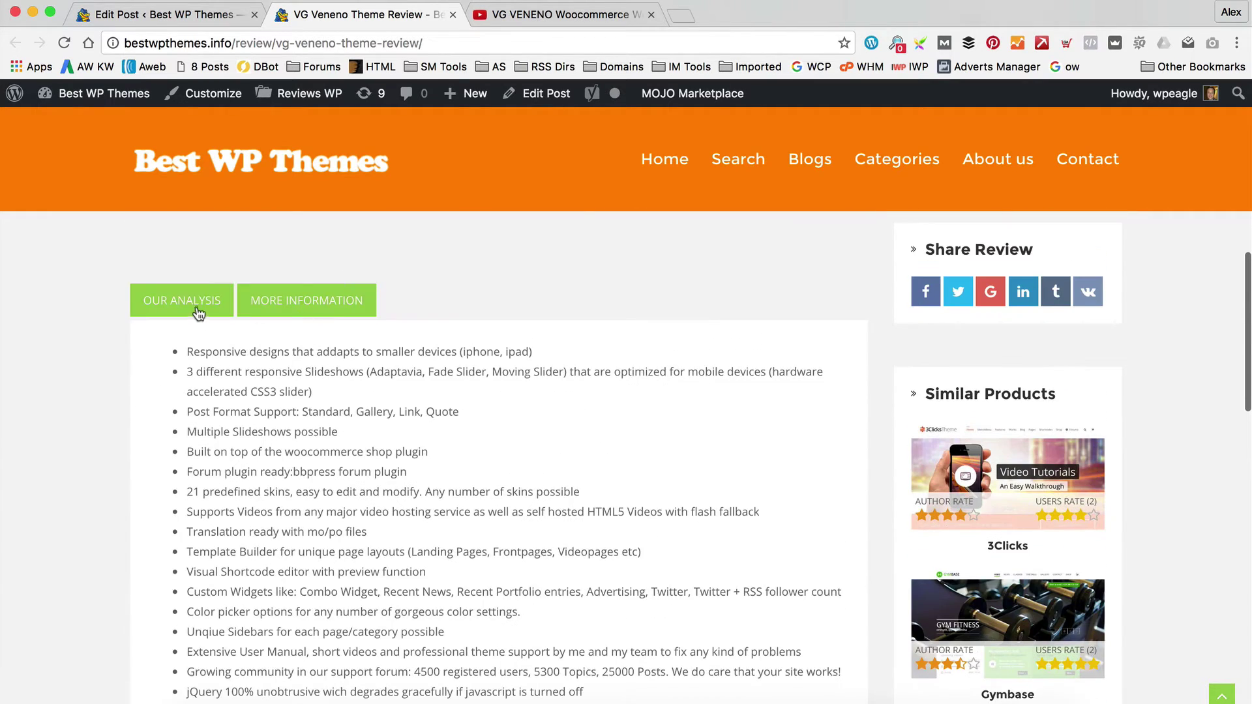
scroll(189, 294, "down", 2)
scroll(470, 342, "up", 5)
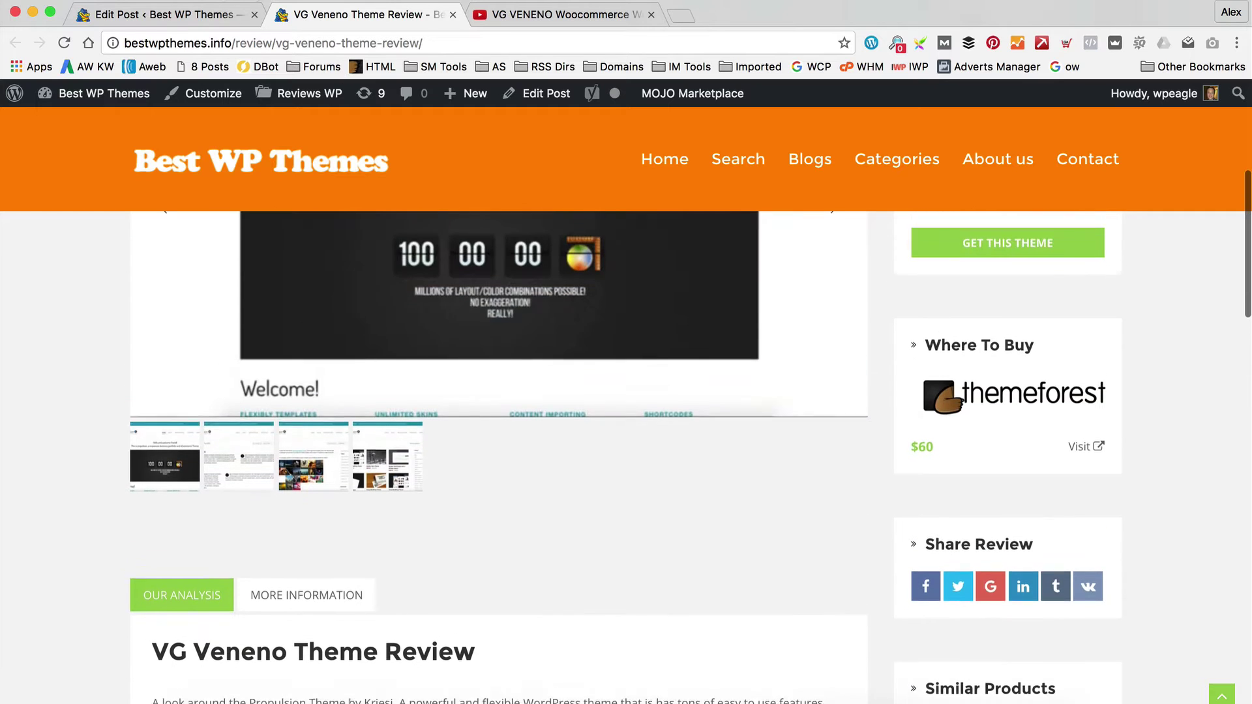
left_click(175, 15)
scroll(392, 295, "down", 1)
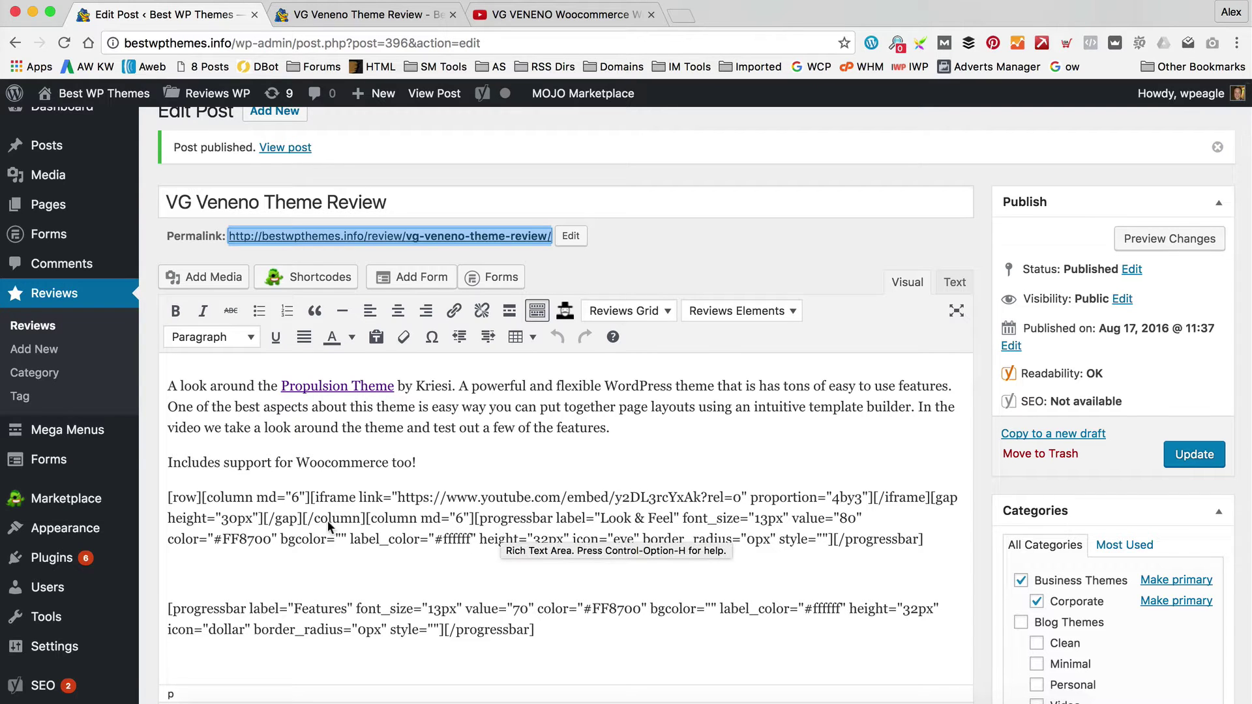
left_click(572, 15)
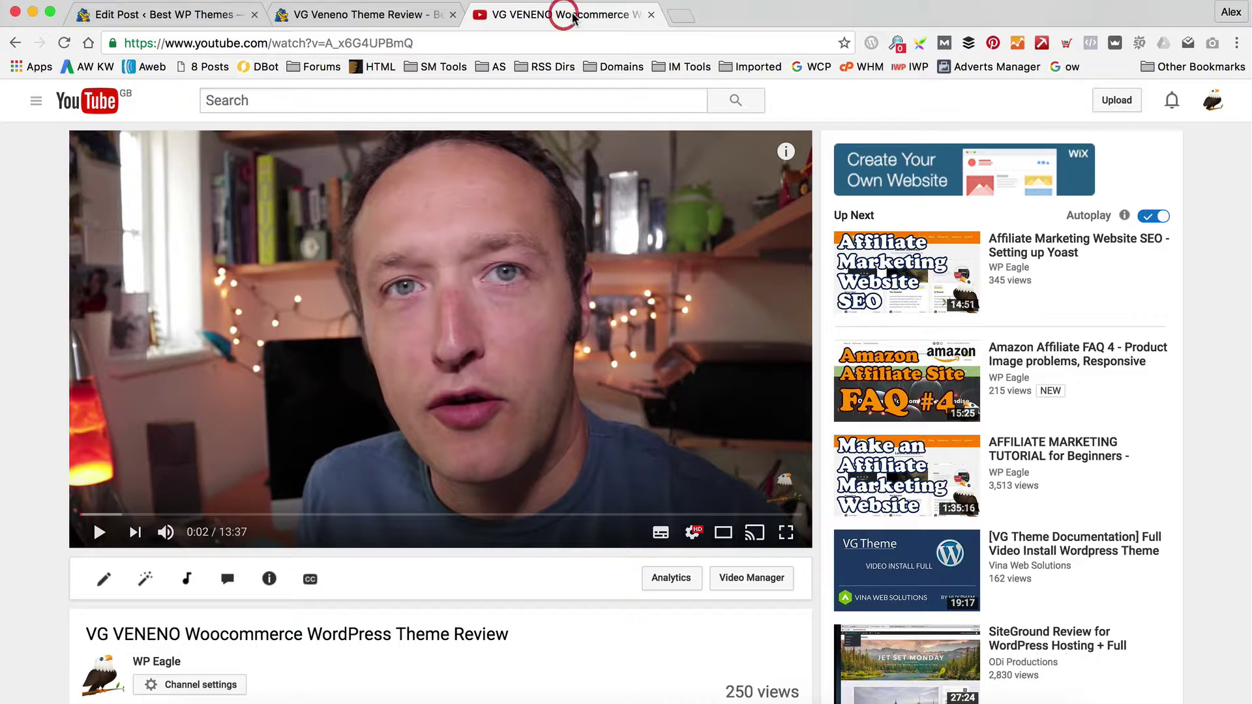
scroll(228, 574, "down", 5)
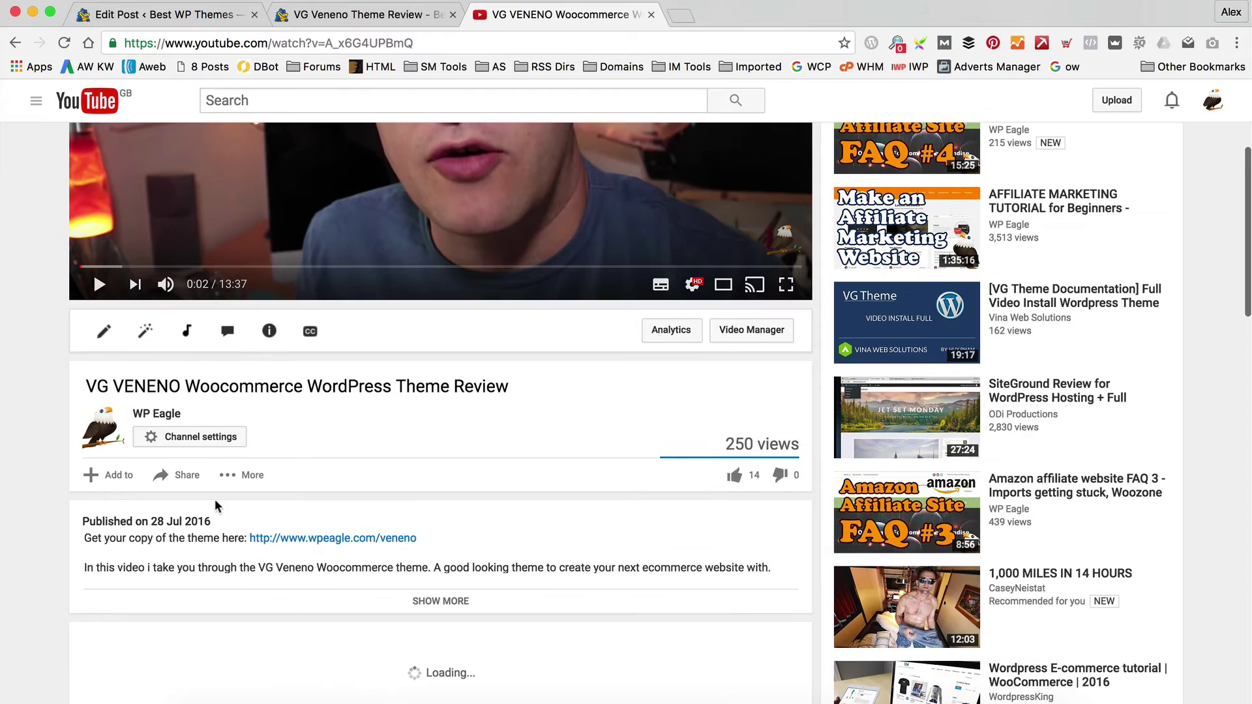
left_click(188, 475)
scroll(187, 475, "down", 2)
left_click(185, 461)
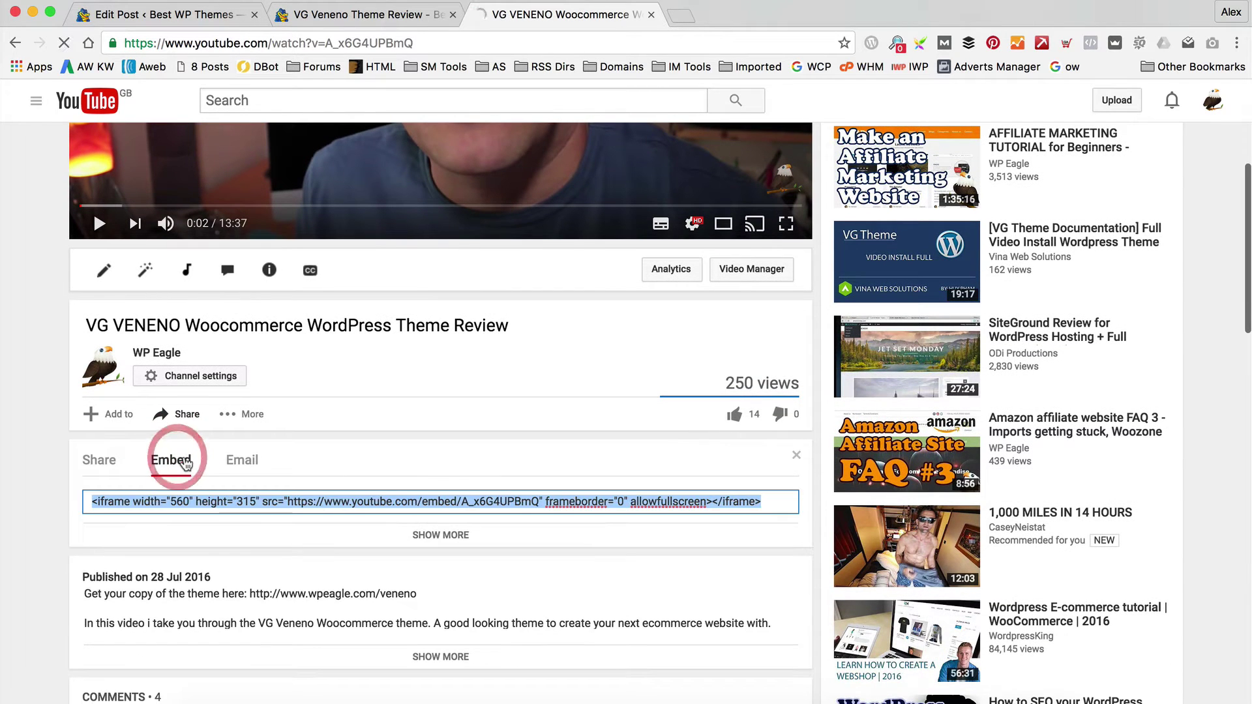
left_click(551, 338)
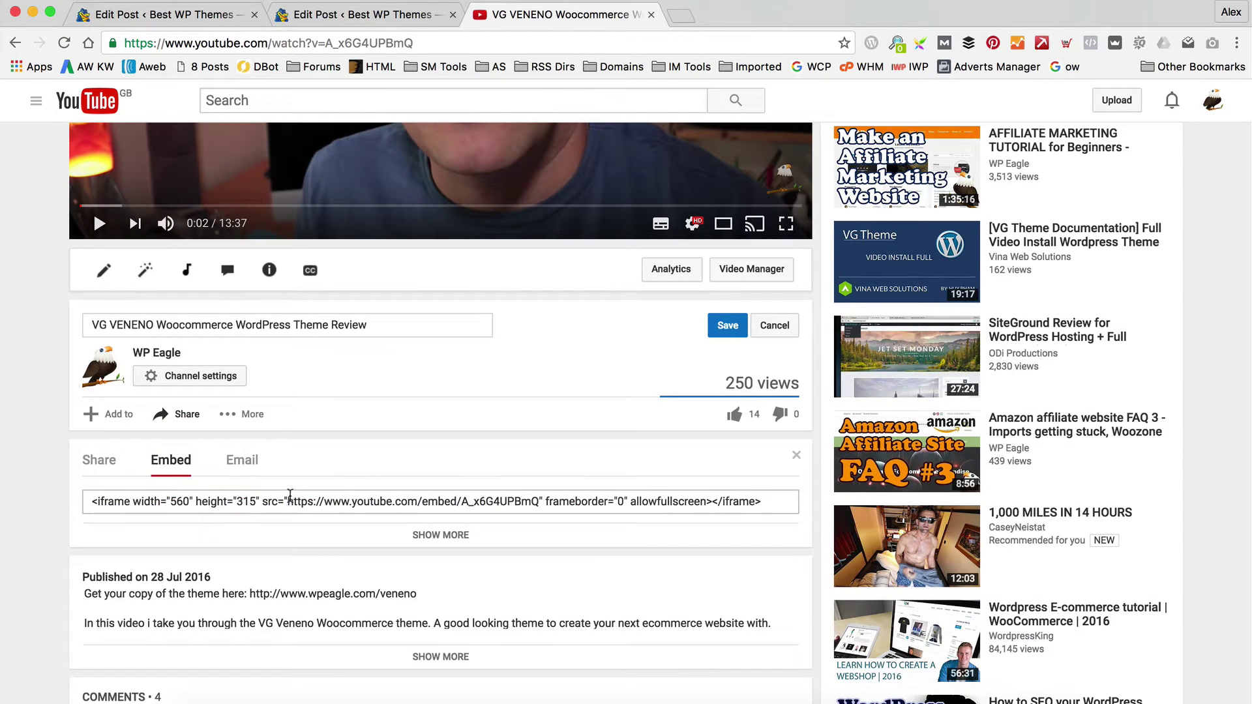
left_click_drag(287, 502, 538, 506)
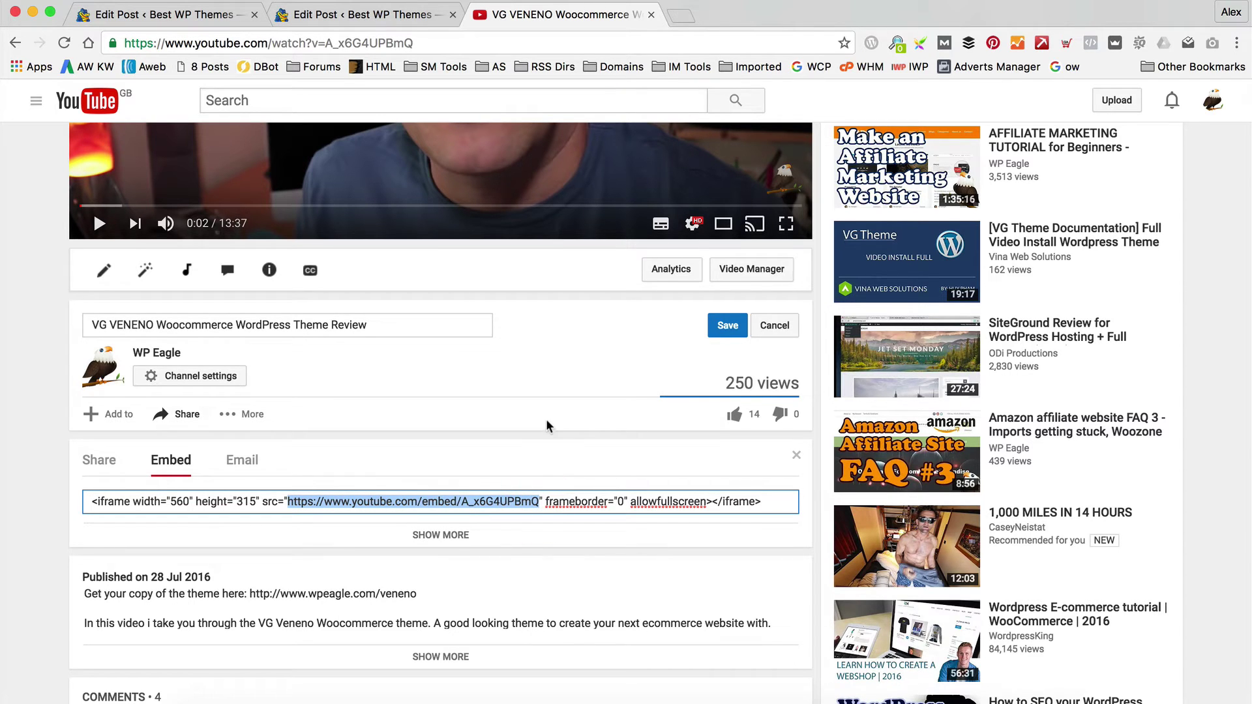
key("super+1")
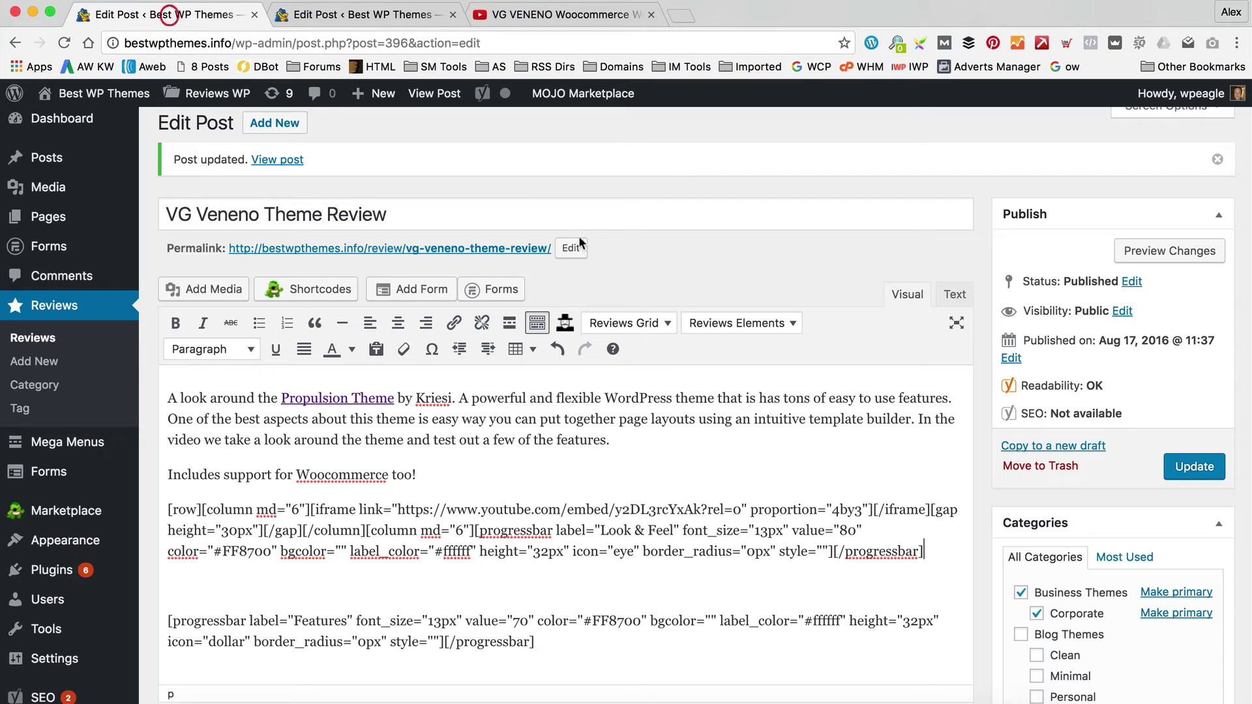
left_click_drag(397, 510, 737, 515)
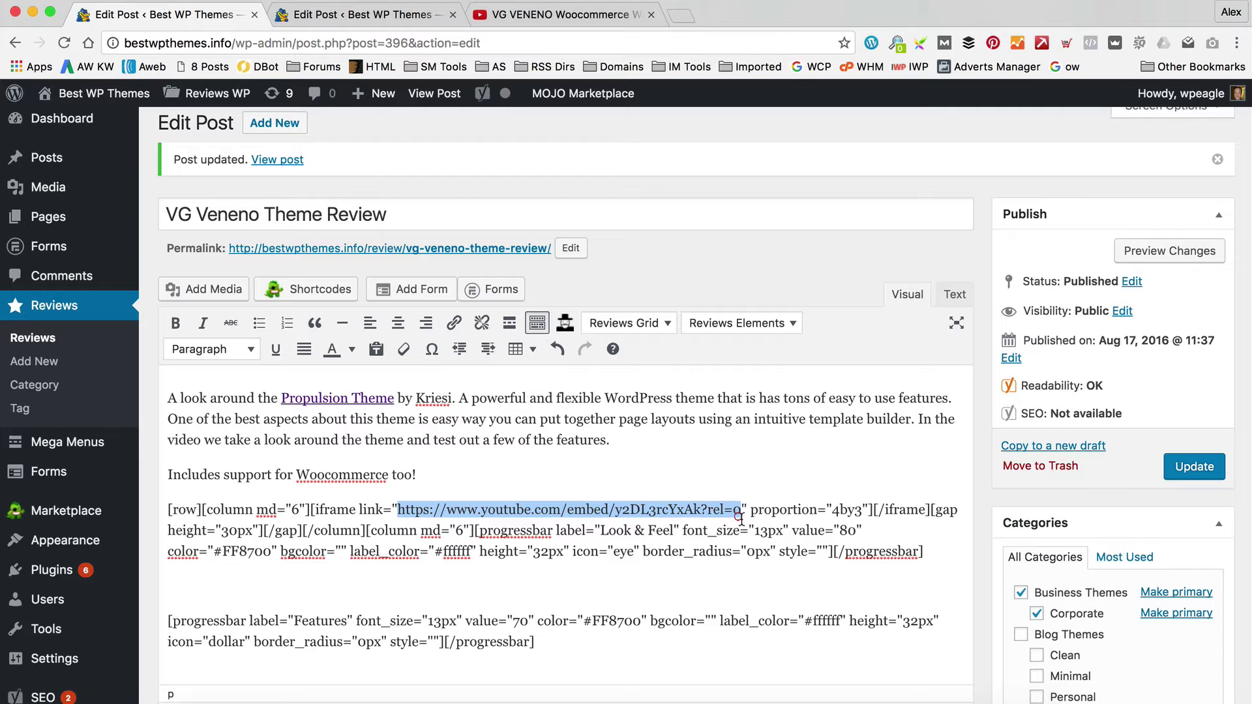
key("super+v")
key("super+z")
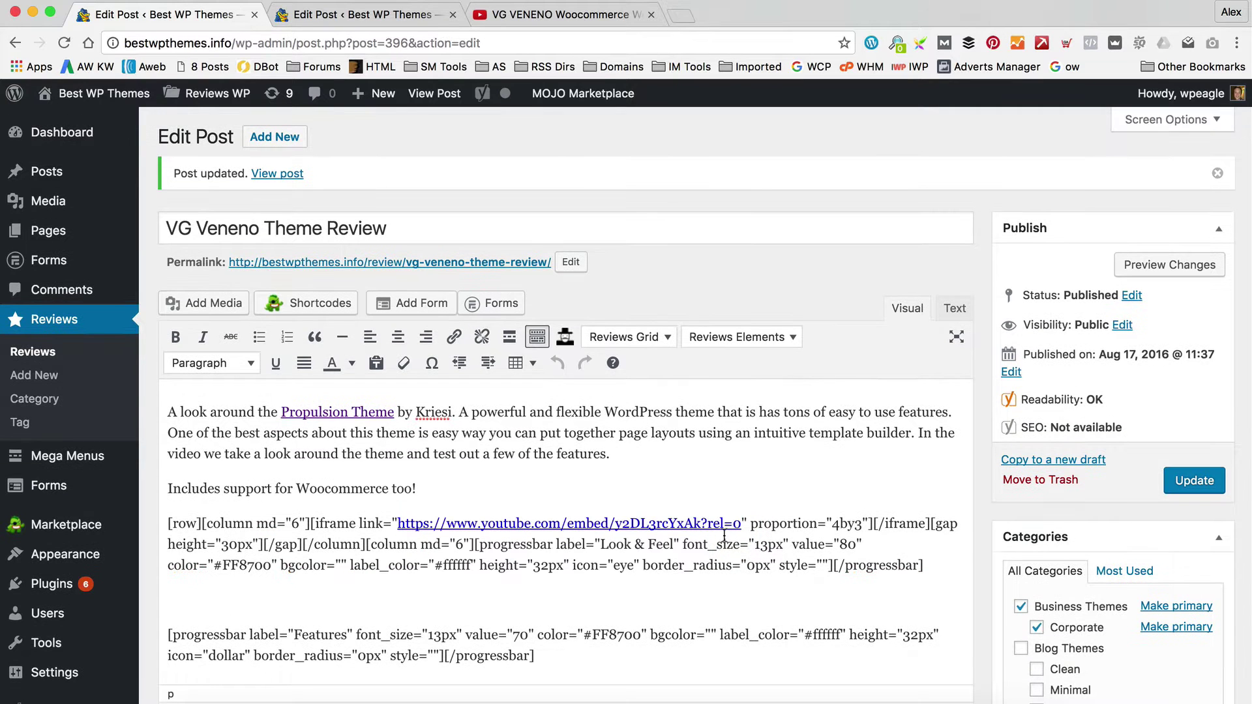
left_click_drag(397, 525, 743, 526)
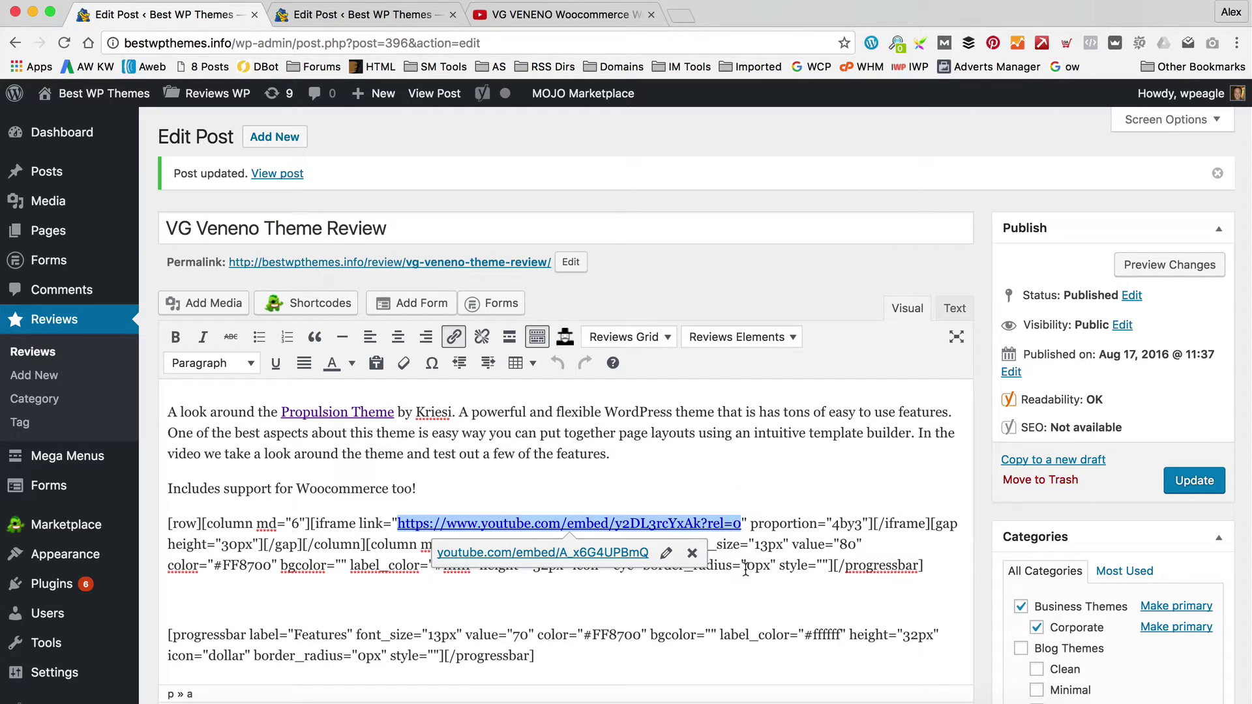
left_click(481, 337)
left_click(613, 453)
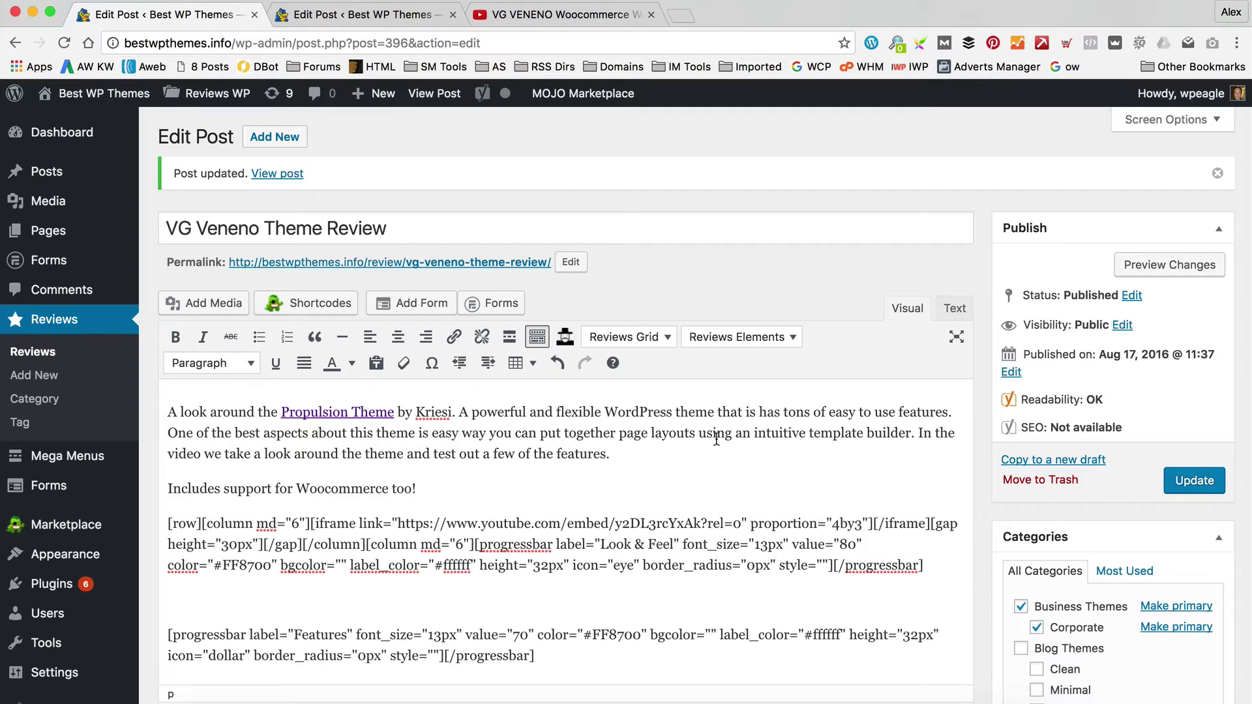
left_click(1194, 480)
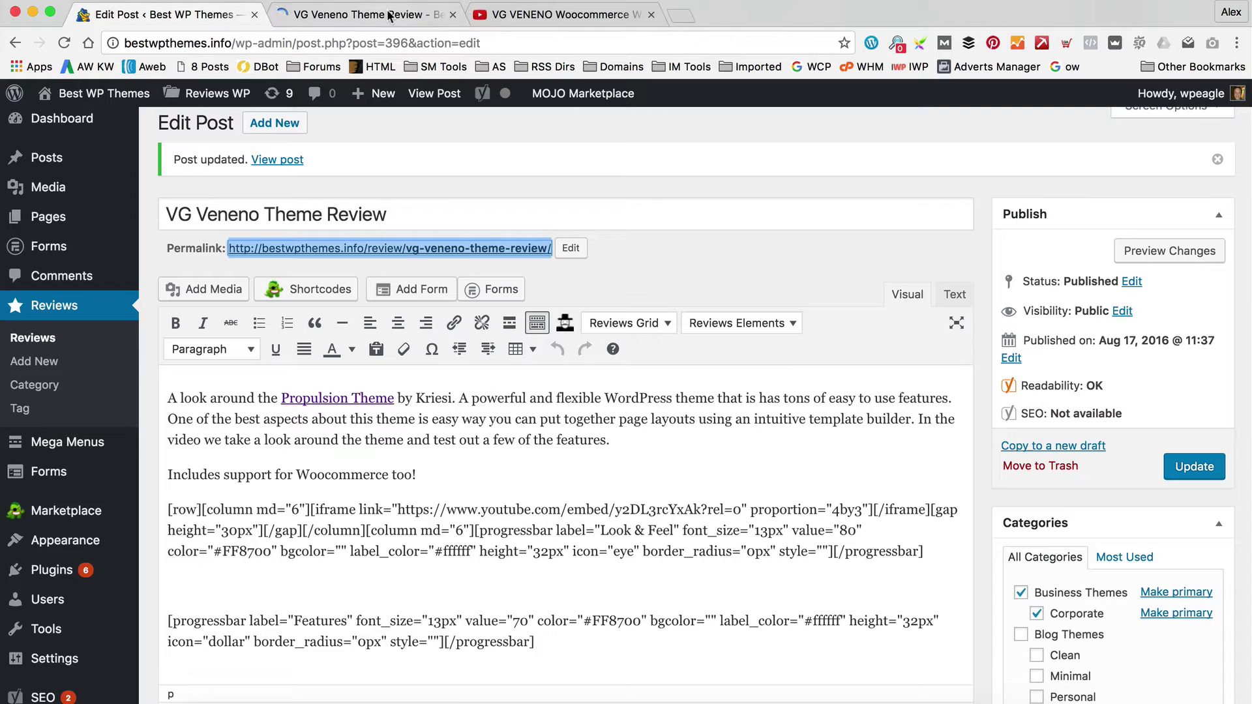
Step: Reload the published VG Veneno review page and examine the embedded video, progress bars and introduction
left_click(385, 15)
left_click(64, 43)
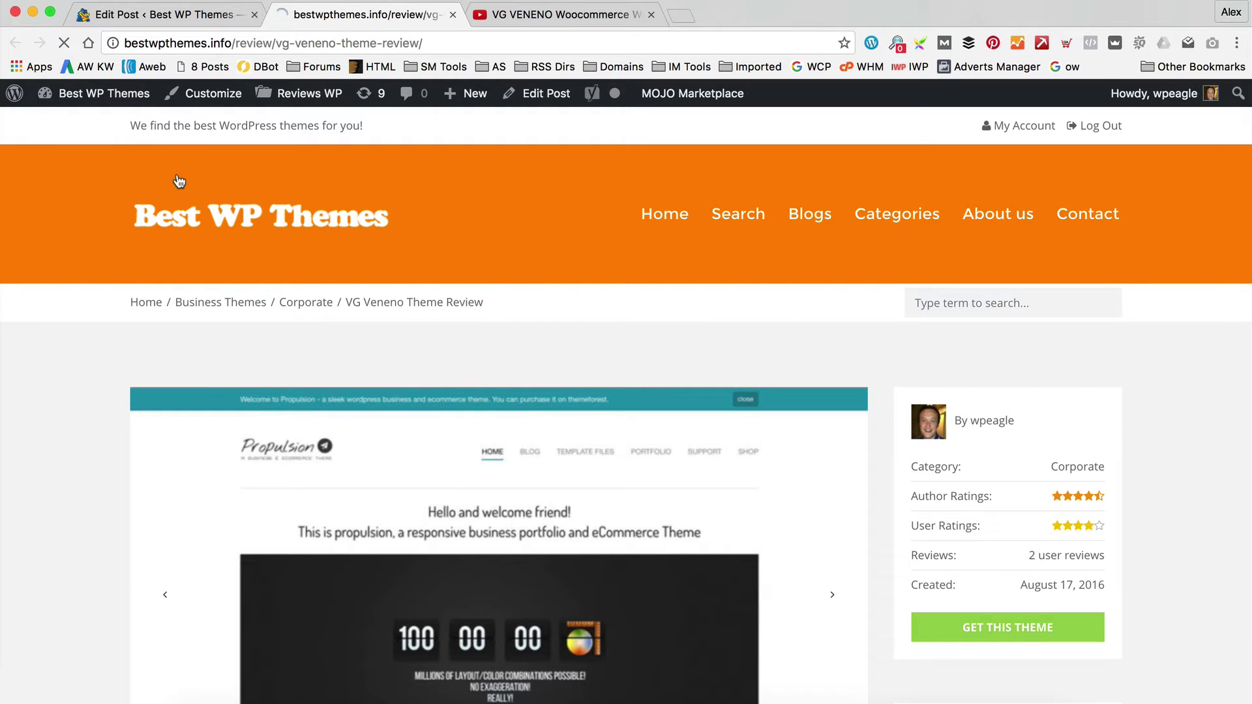
scroll(641, 279, "down", 10)
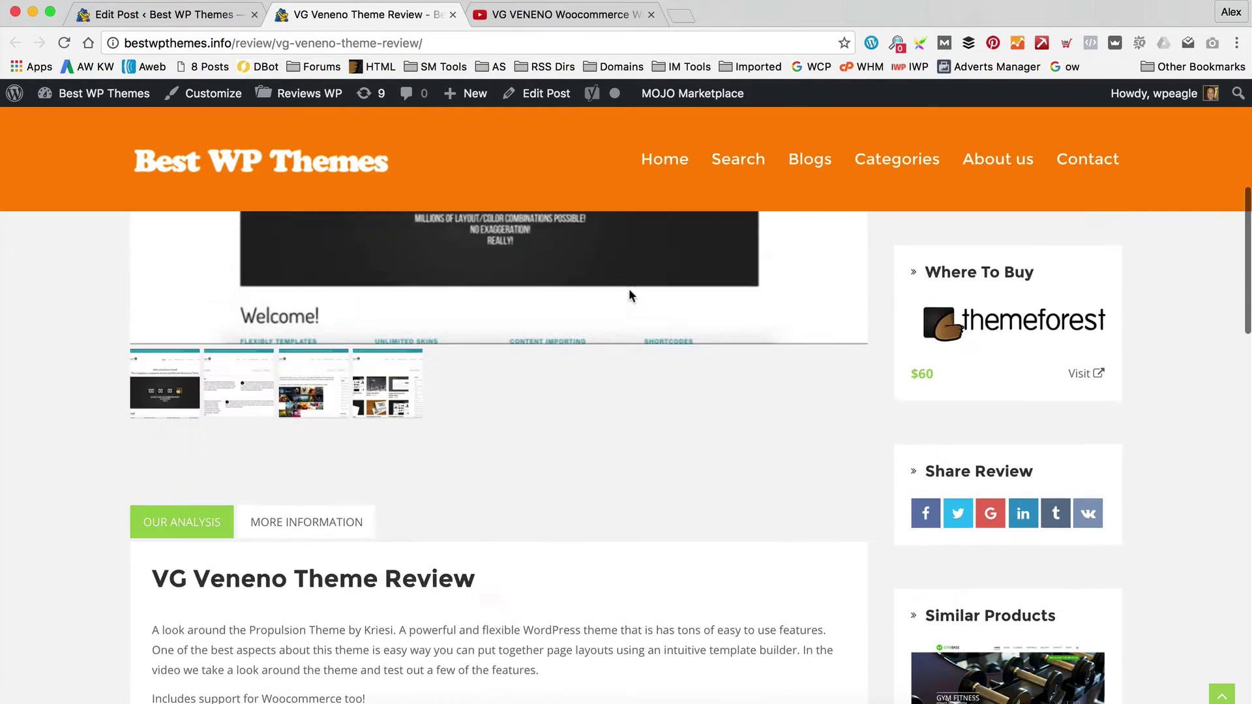
scroll(629, 297, "down", 3)
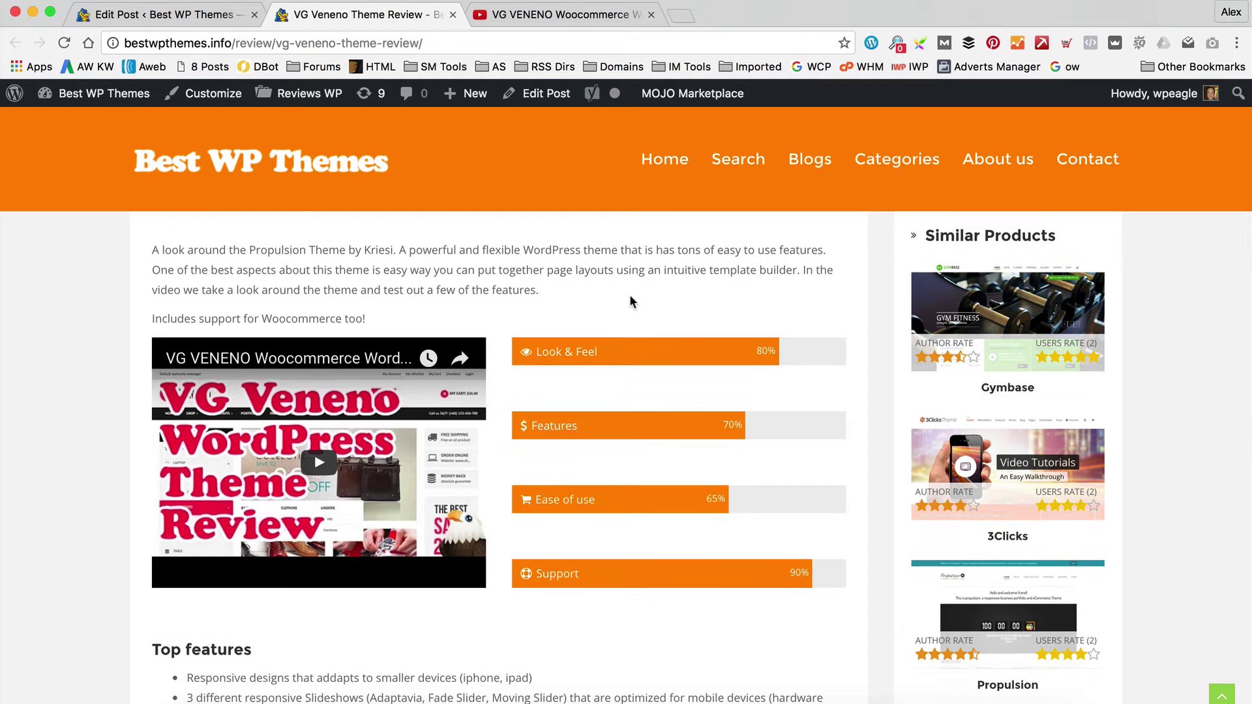
scroll(626, 303, "up", 5)
scroll(609, 313, "down", 3)
scroll(373, 420, "up", 1)
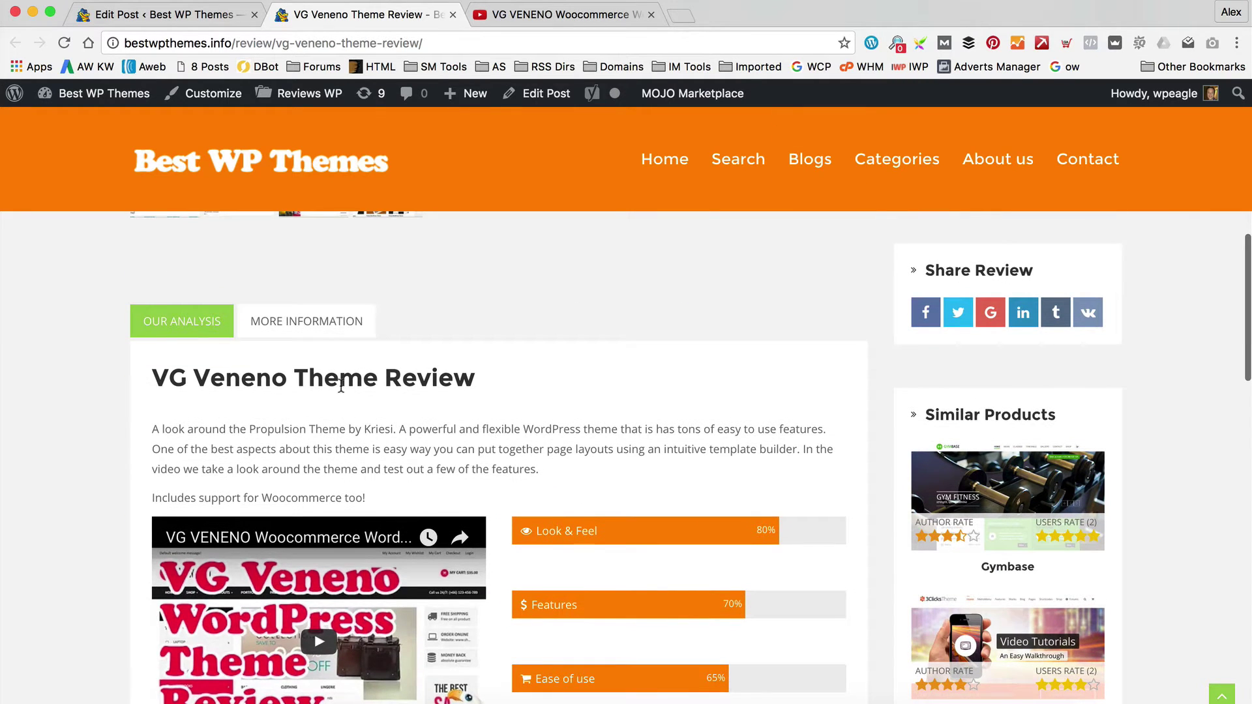
scroll(357, 383, "up", 5)
Step: Replace the Propulsion introduction in the review editor with the paragraph starting "VG Veneno is a WordPress theme" copied from the TextEdit notes
left_click(163, 14)
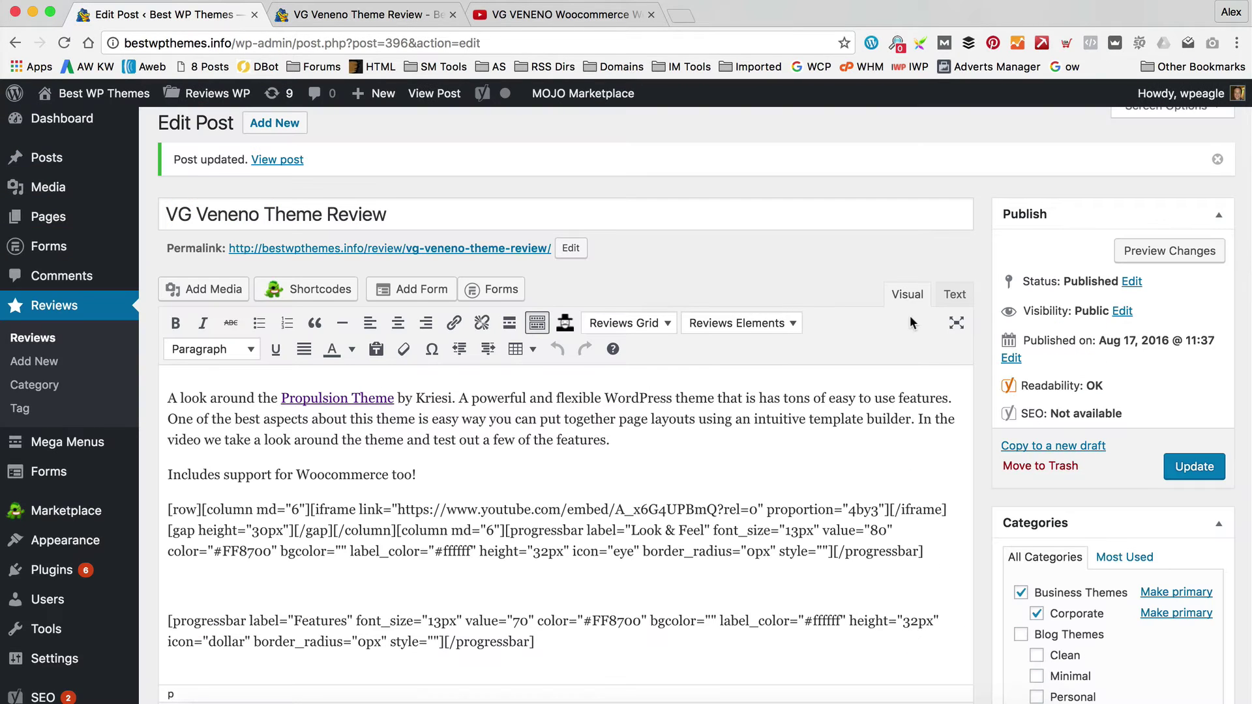
left_click(963, 681)
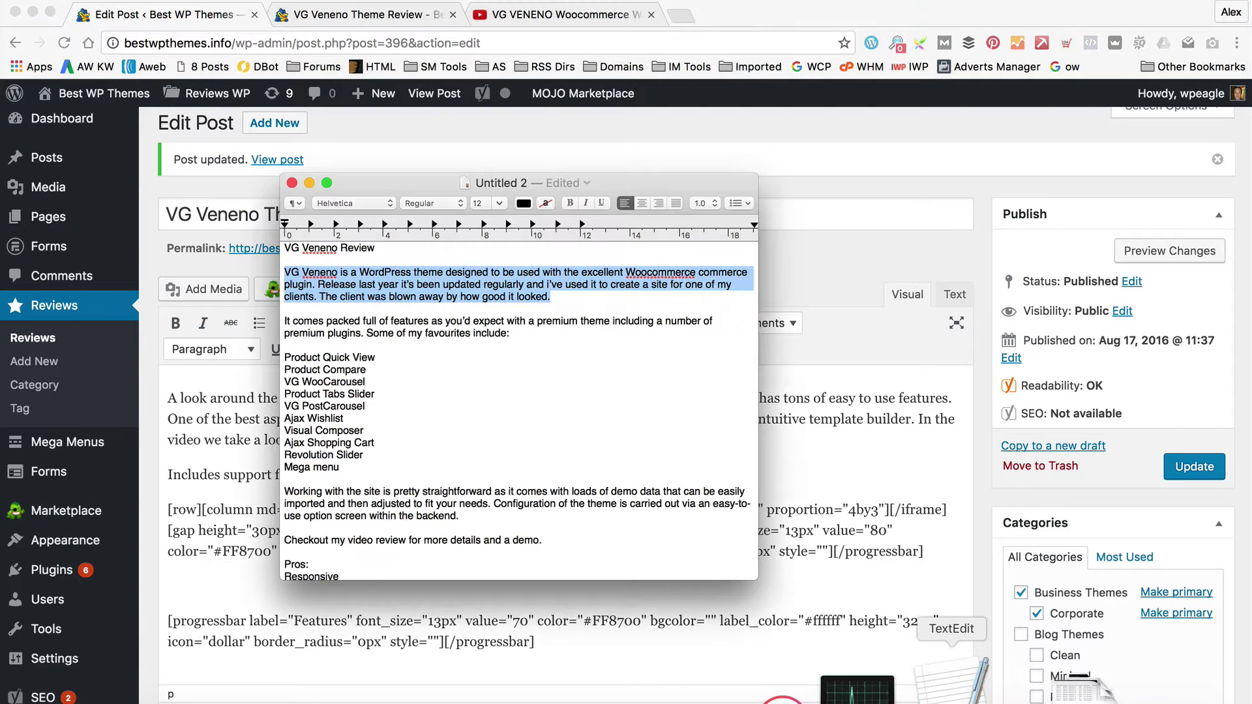
left_click(607, 340)
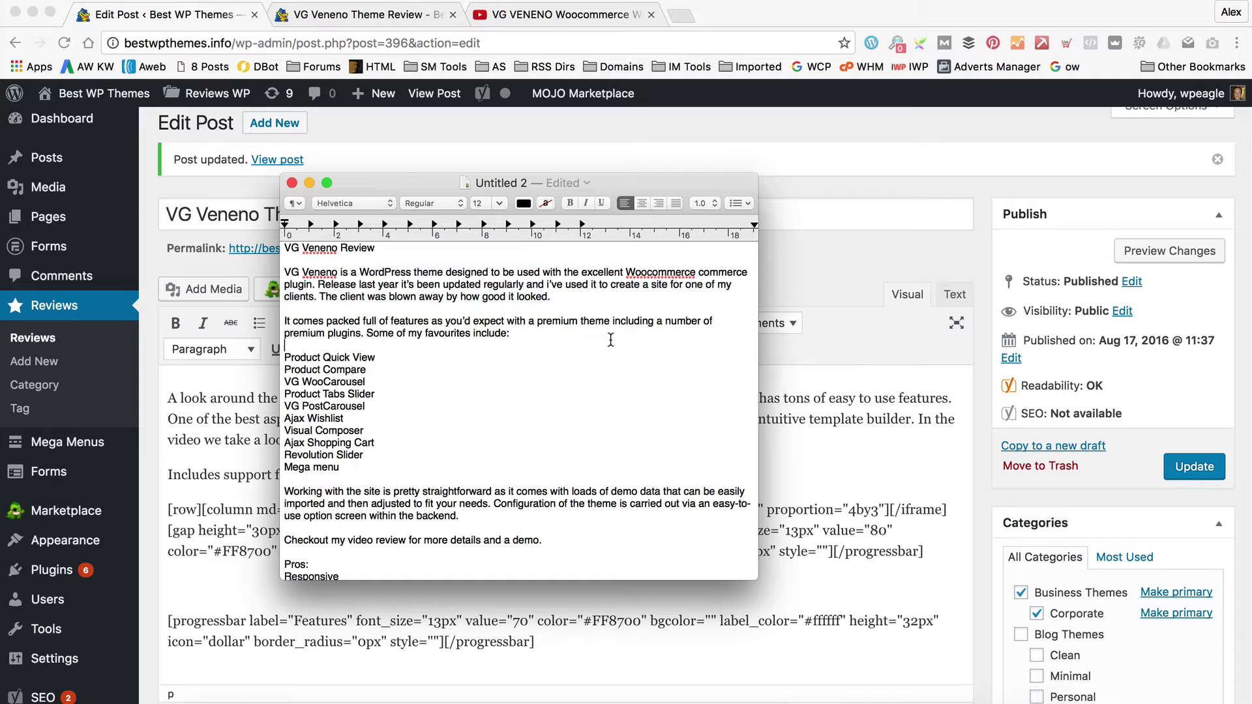
left_click_drag(552, 297, 279, 271)
key("super+c")
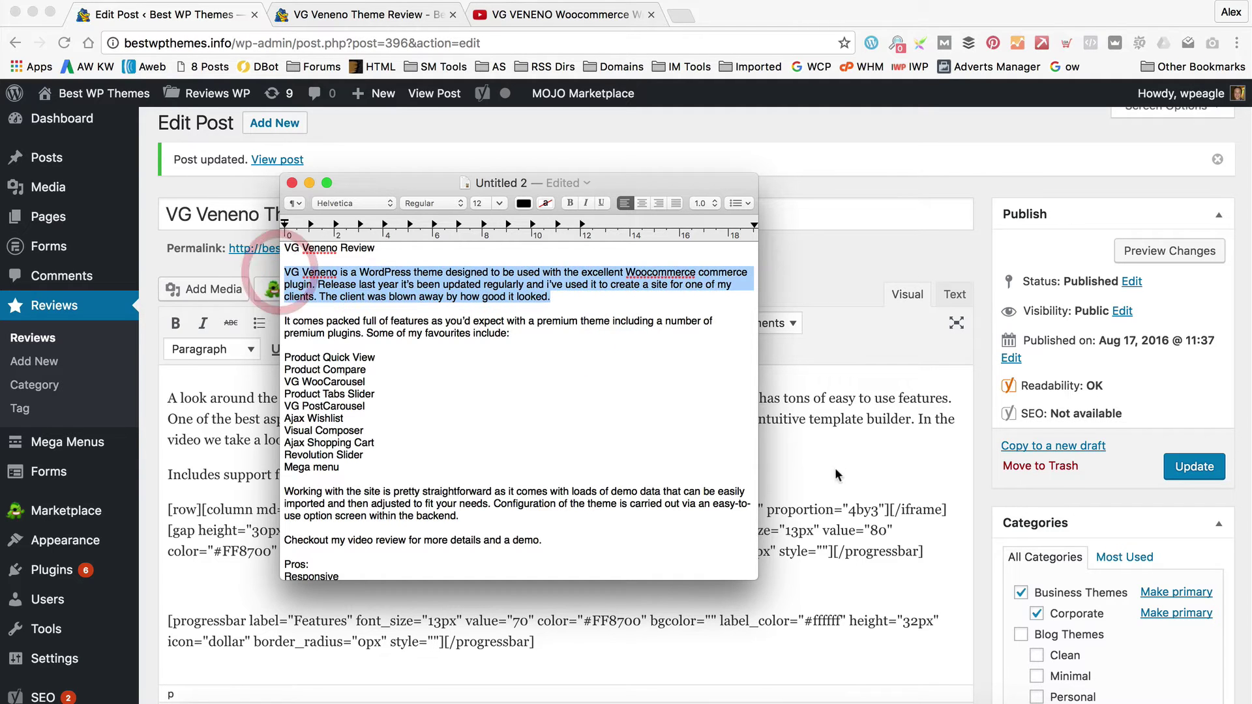
left_click(859, 447)
left_click_drag(619, 440, 140, 385)
key("super+v")
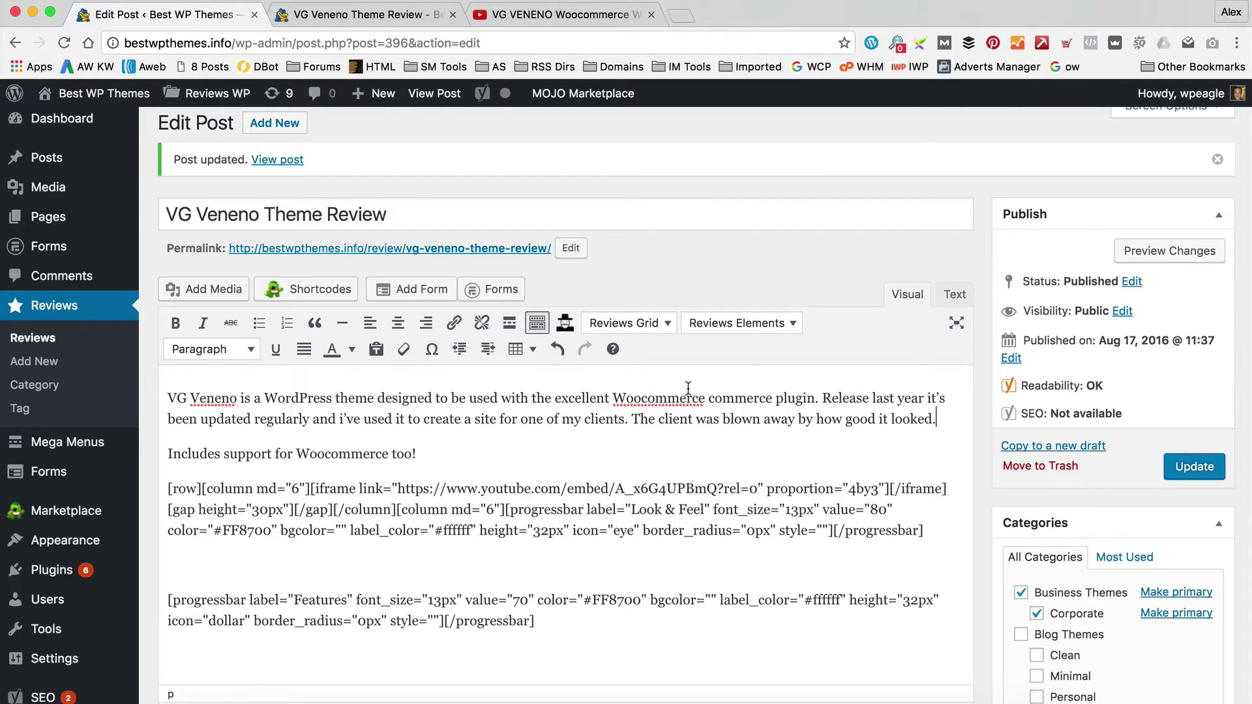
Step: Open the WooCommerce website in a new browser tab, copy its URL and return to the review editor
left_click_drag(704, 396, 620, 398)
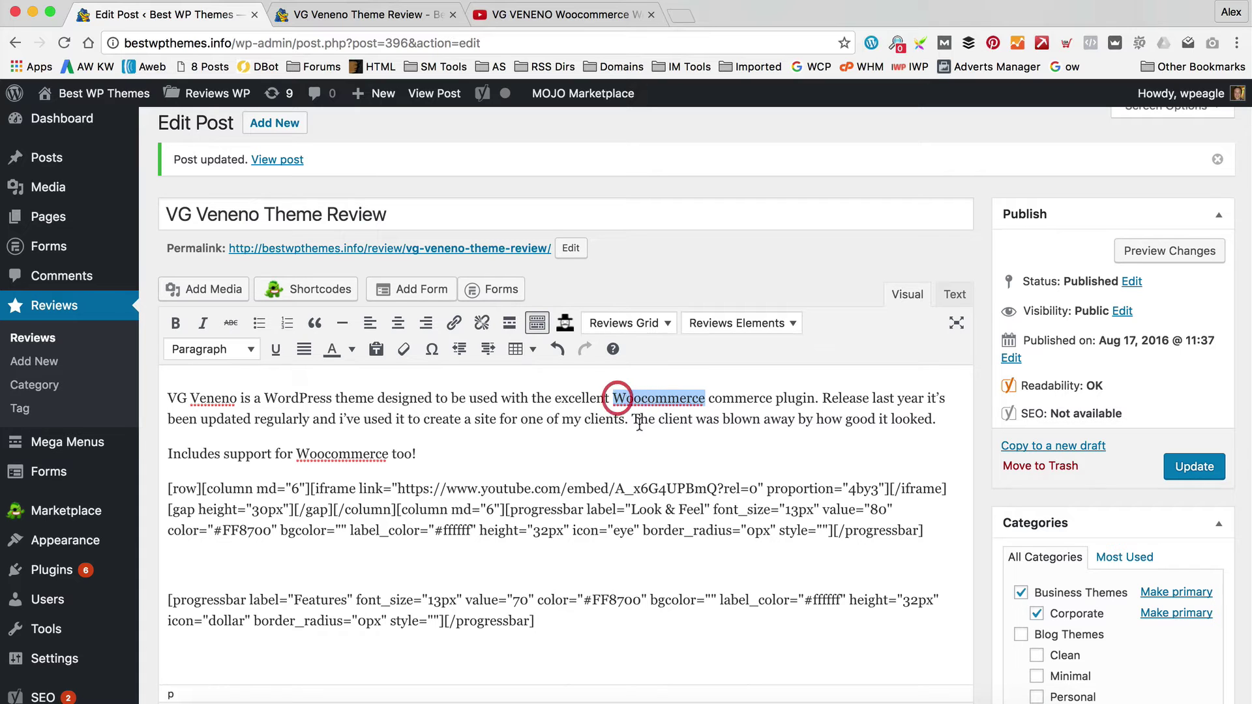
left_click(678, 15)
type("wo")
key("Return")
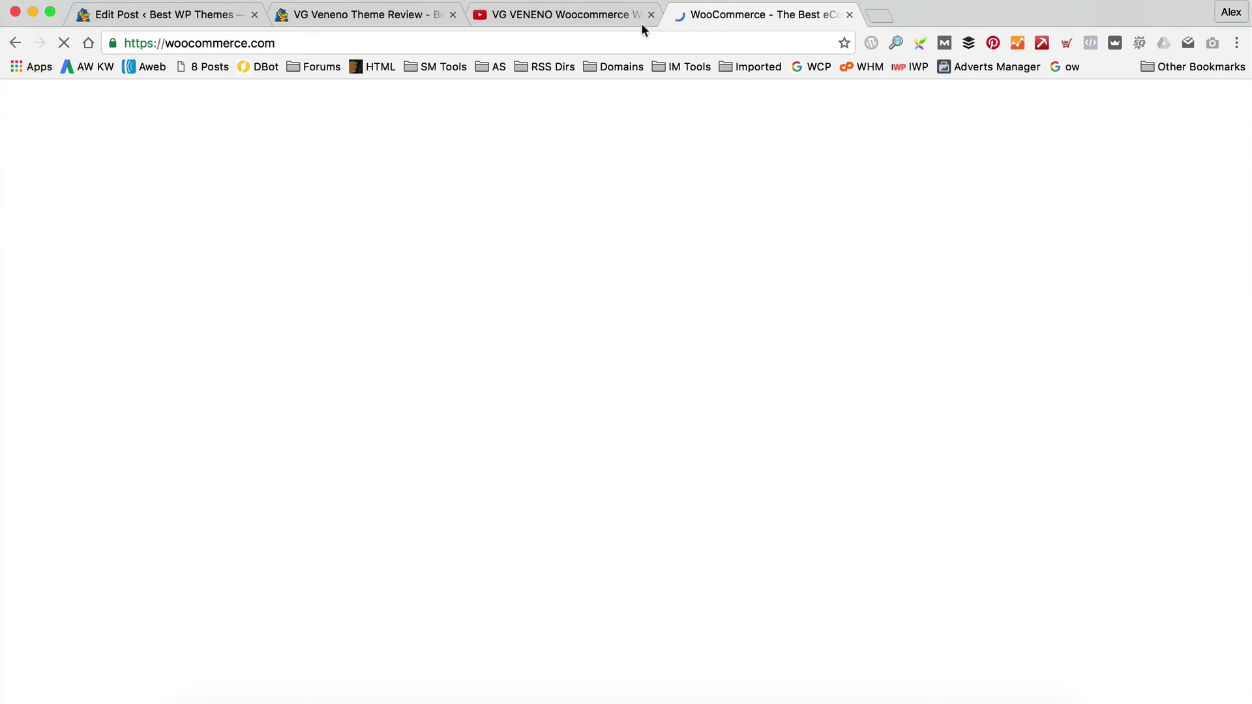
left_click(439, 42)
key("super+c")
left_click(206, 14)
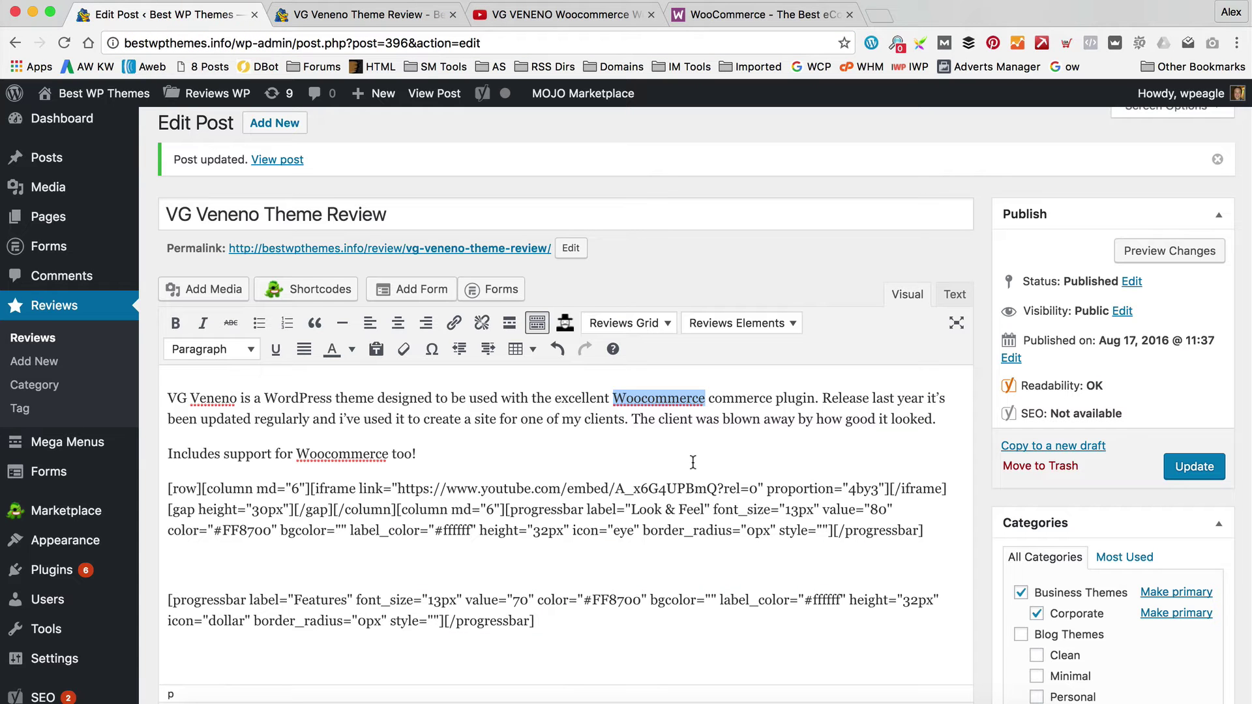
left_click_drag(613, 398, 697, 400)
left_click(454, 322)
key("super+v")
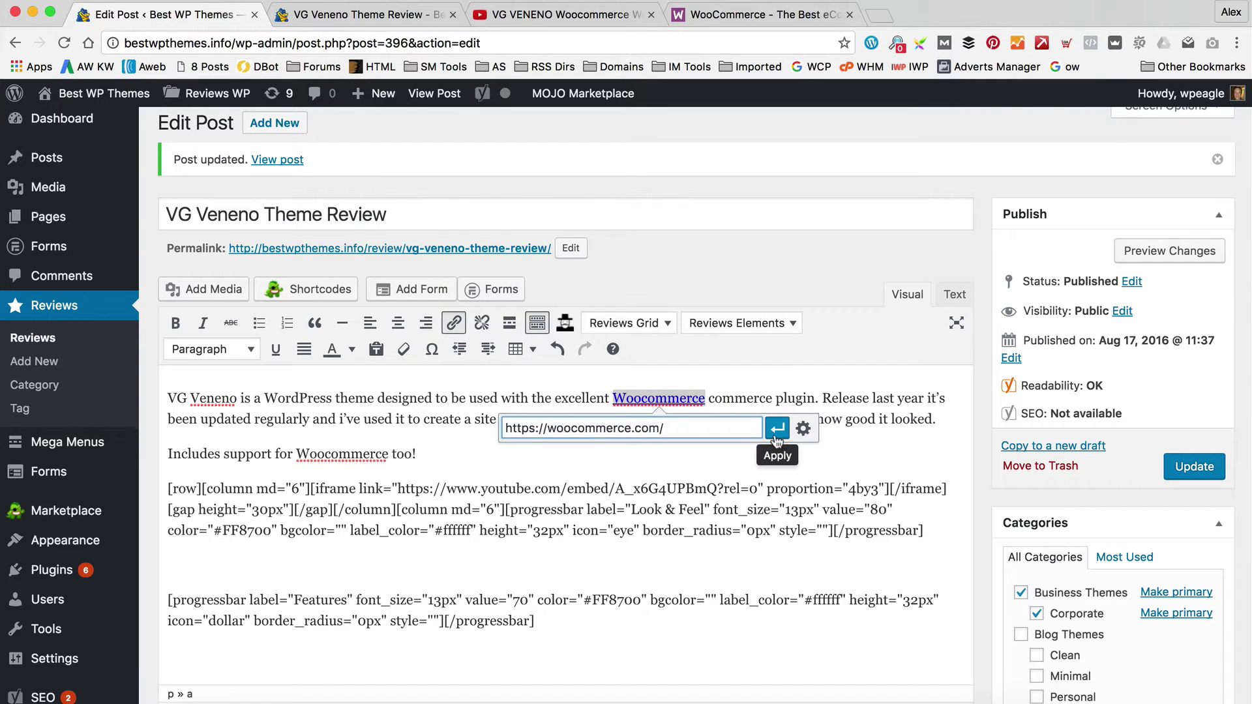
left_click(803, 428)
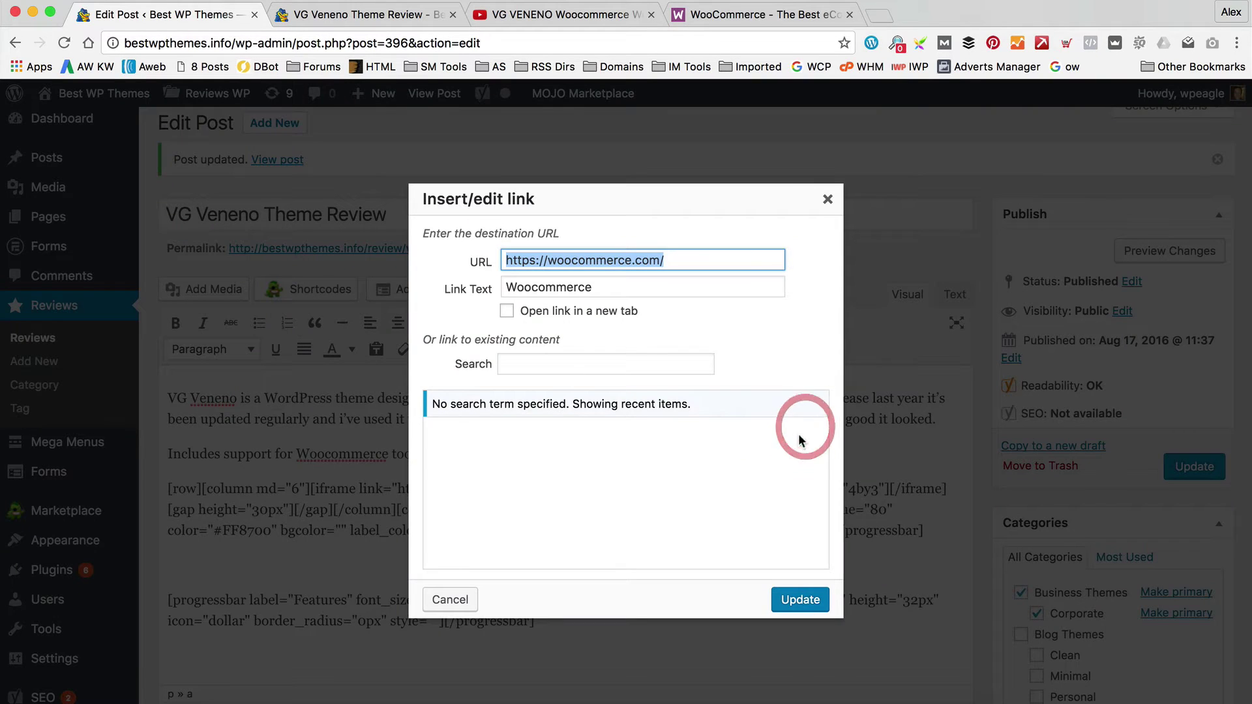
left_click(509, 312)
left_click(799, 600)
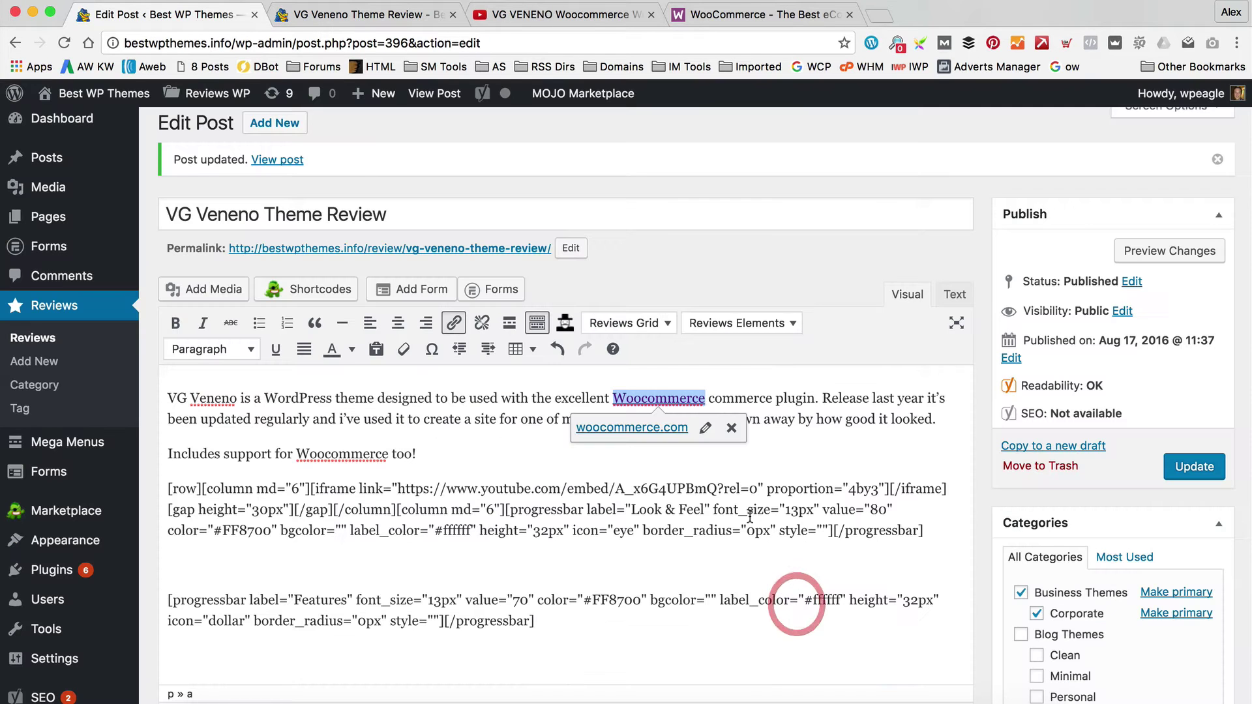
left_click(817, 486)
Step: Delete the line "Includes support for Woocommerce too!" below the introduction
scroll(564, 416, "down", 1)
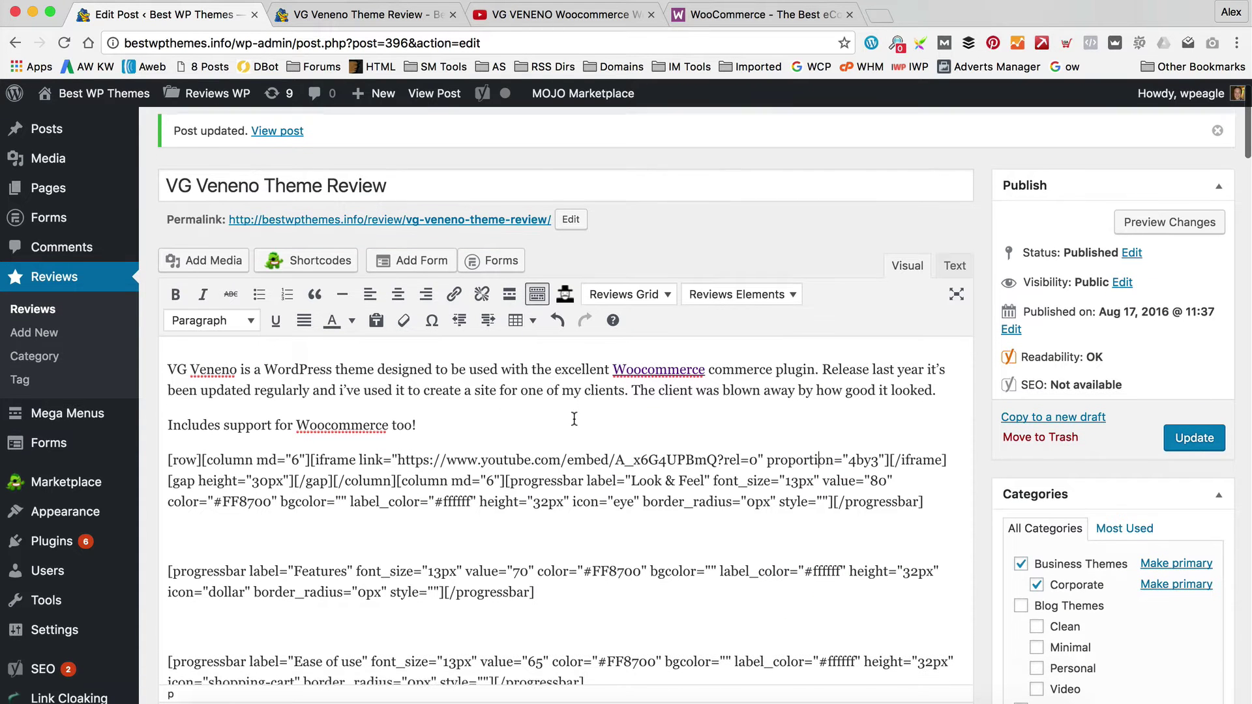
left_click_drag(496, 419, 152, 428)
key("BackSpace")
key("BackSpace")
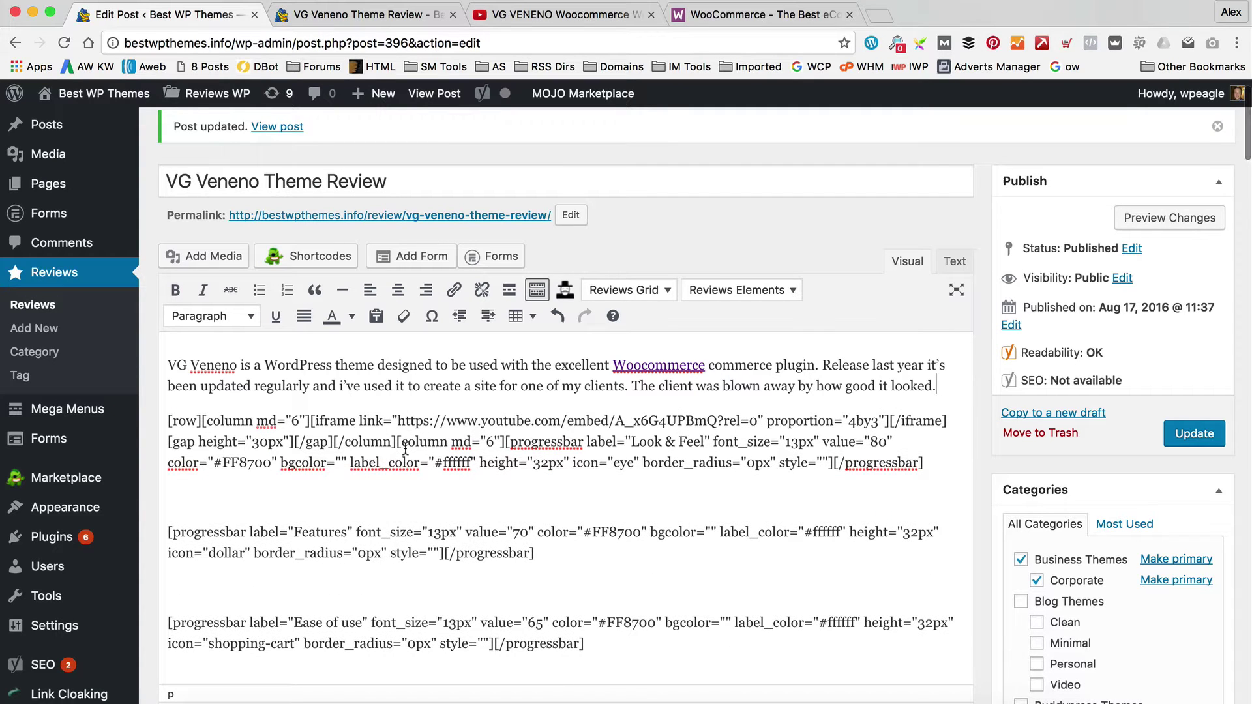
Step: Check the rating bars on the published page and set the Features progress bar's value to 85 in the editor
scroll(296, 464, "down", 2)
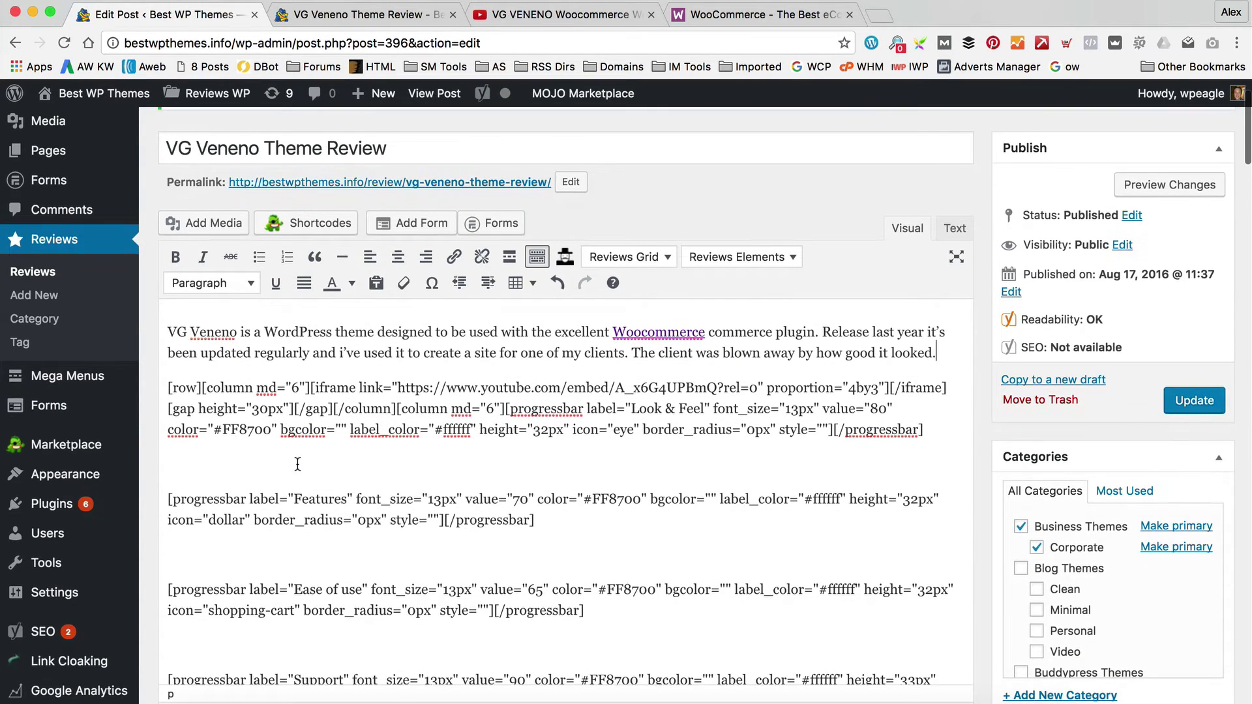
scroll(336, 439, "down", 1)
left_click(346, 13)
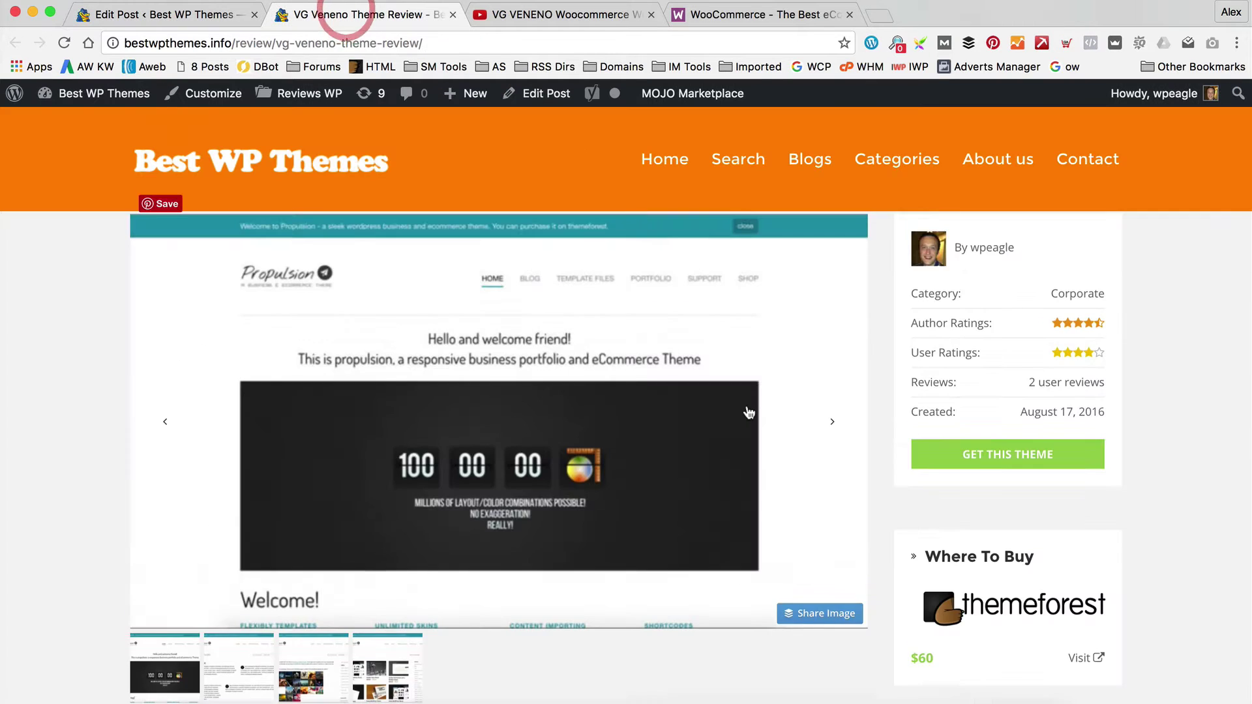
scroll(746, 405, "down", 10)
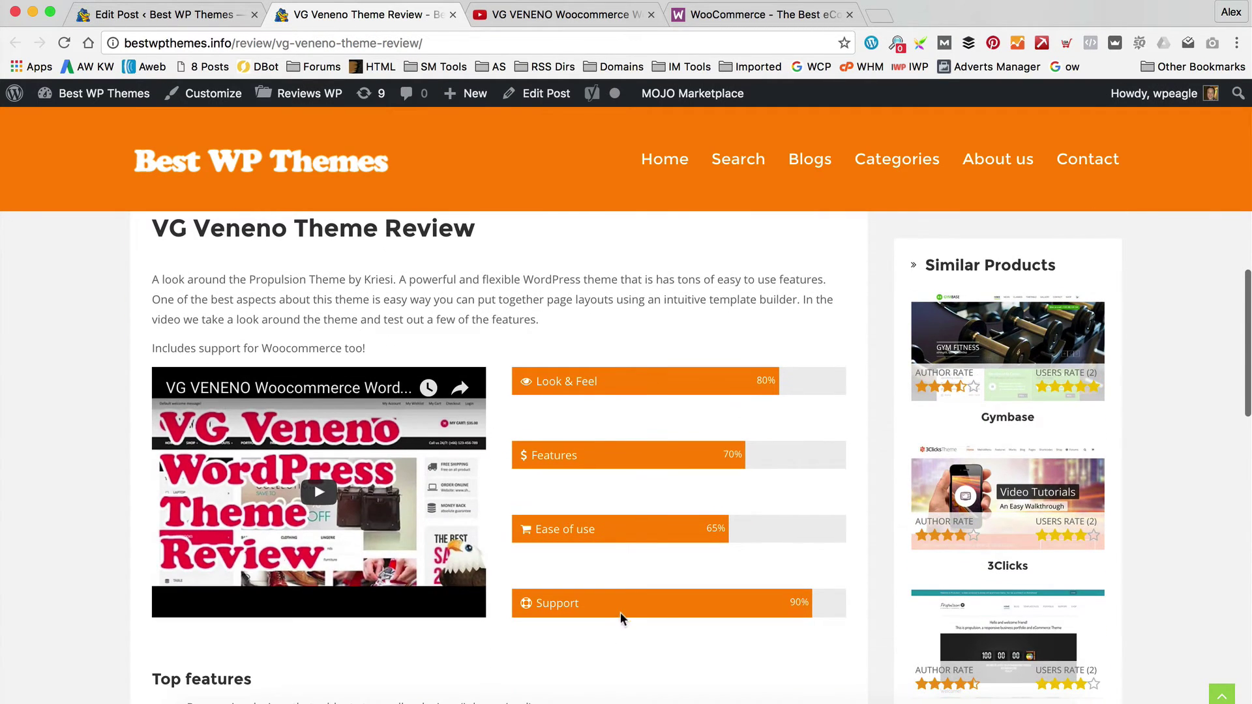
left_click(143, 10)
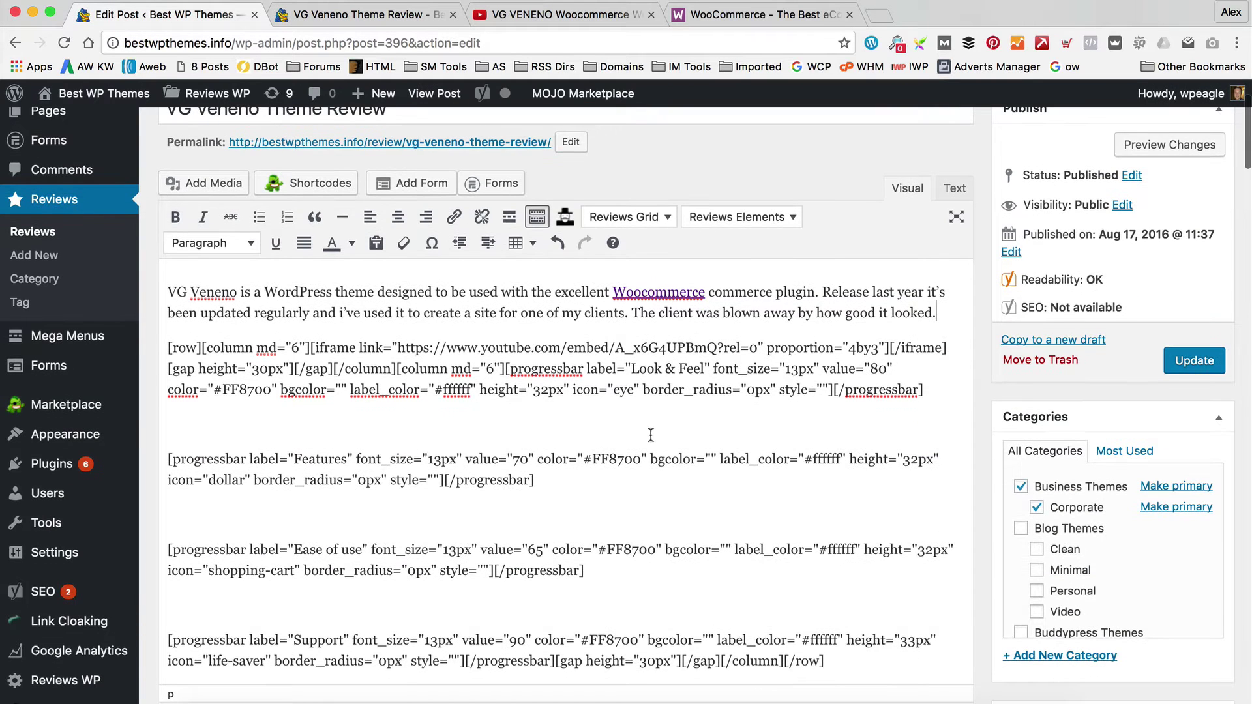
left_click(521, 459)
key("BackSpace")
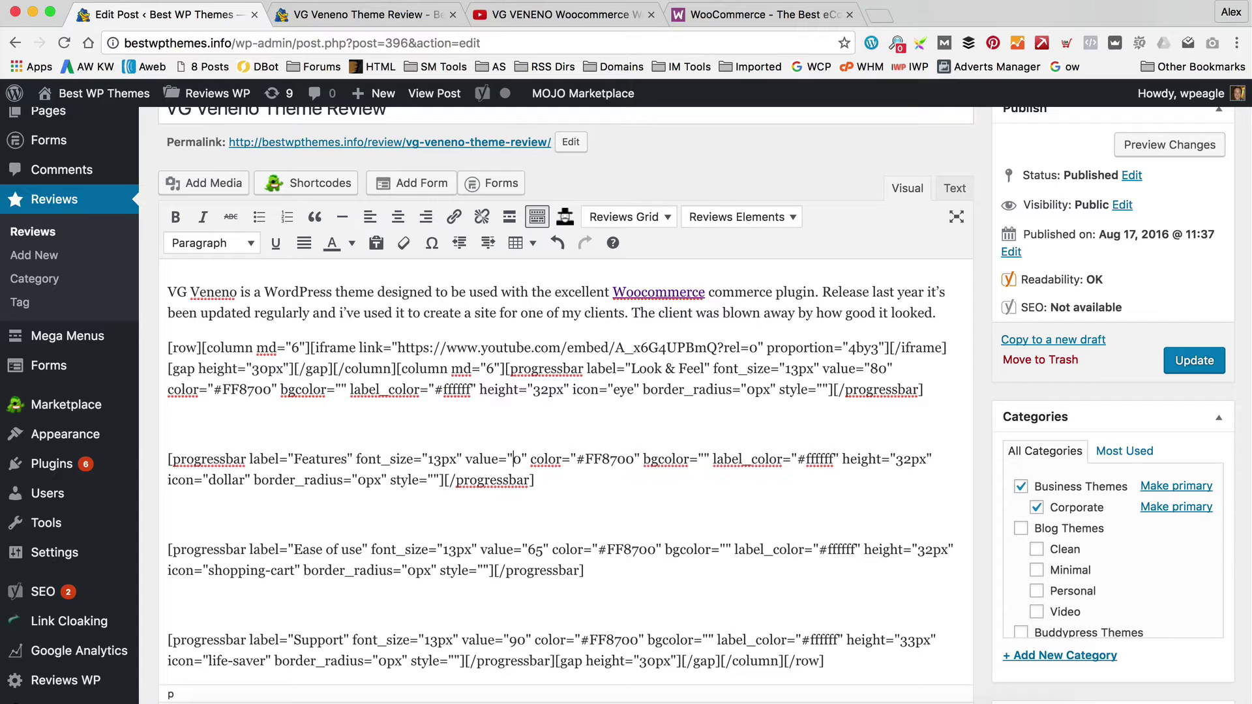
key("Delete")
type("85")
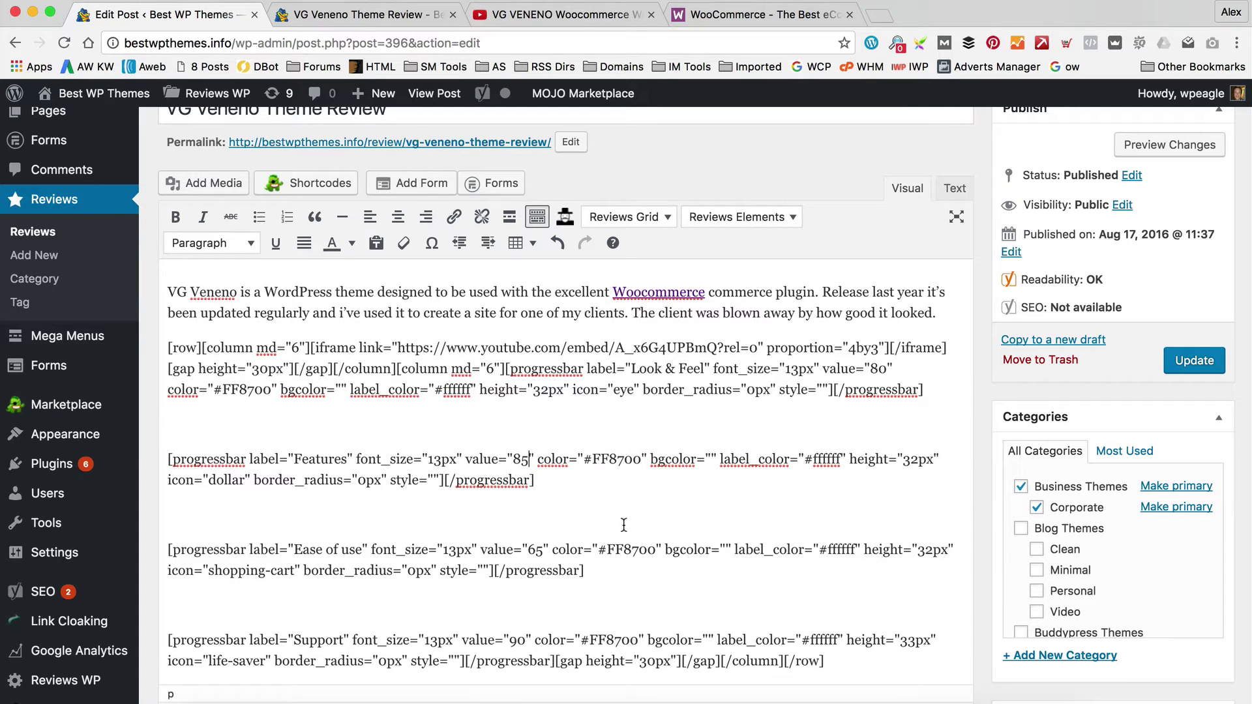
Step: Set the Ease of use progress bar's value to 75
scroll(455, 571, "down", 2)
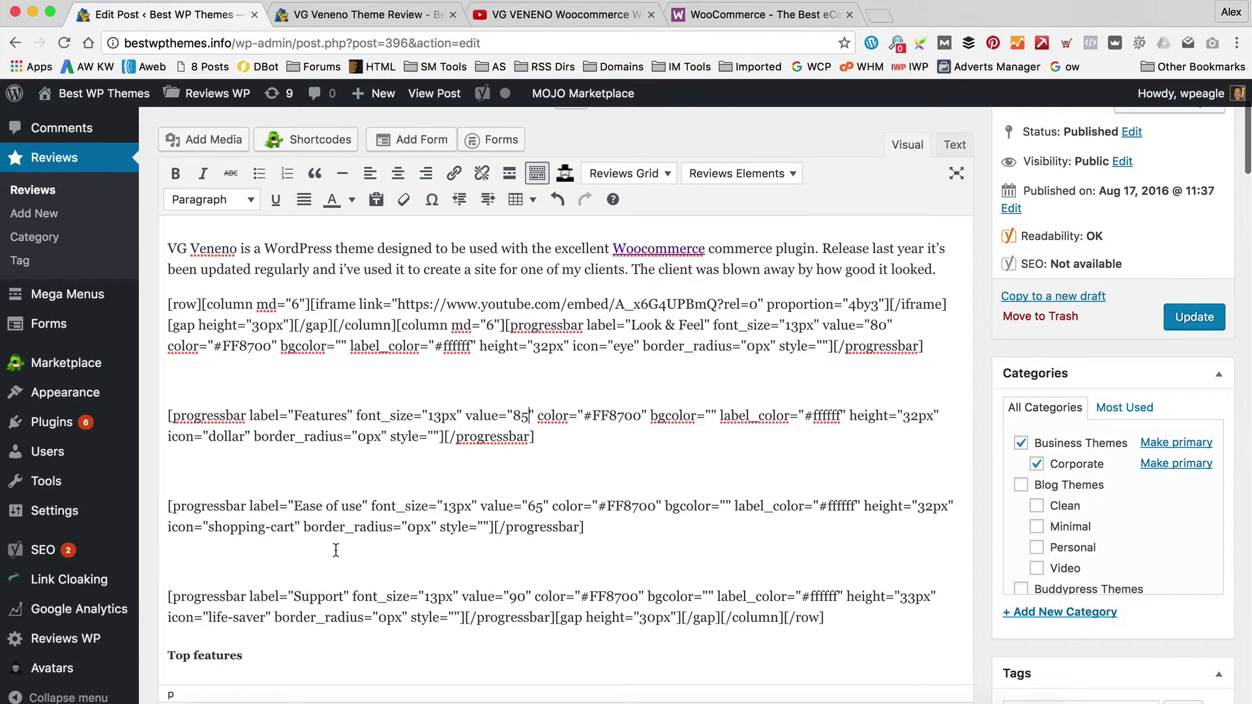
double_click(540, 508)
key("BackSpace")
type("75")
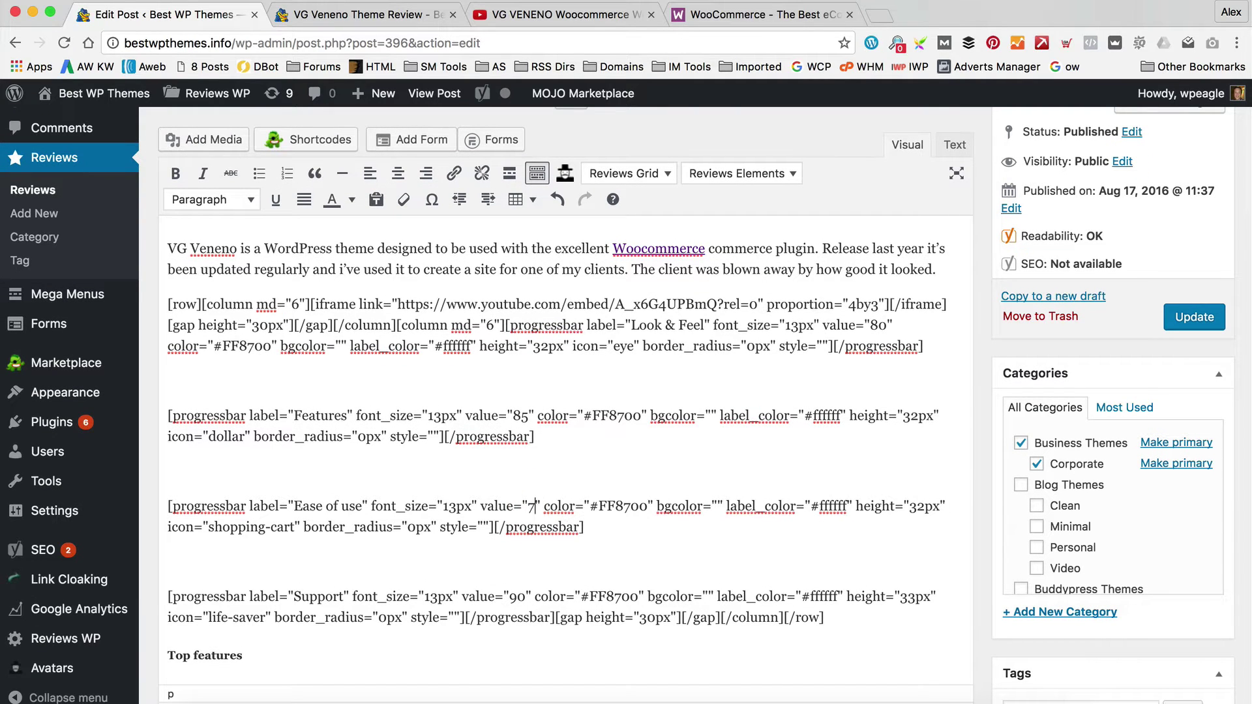
Step: Set the Support progress bar's value to 80 and the Look & Feel progress bar's value to 90
scroll(718, 509, "down", 3)
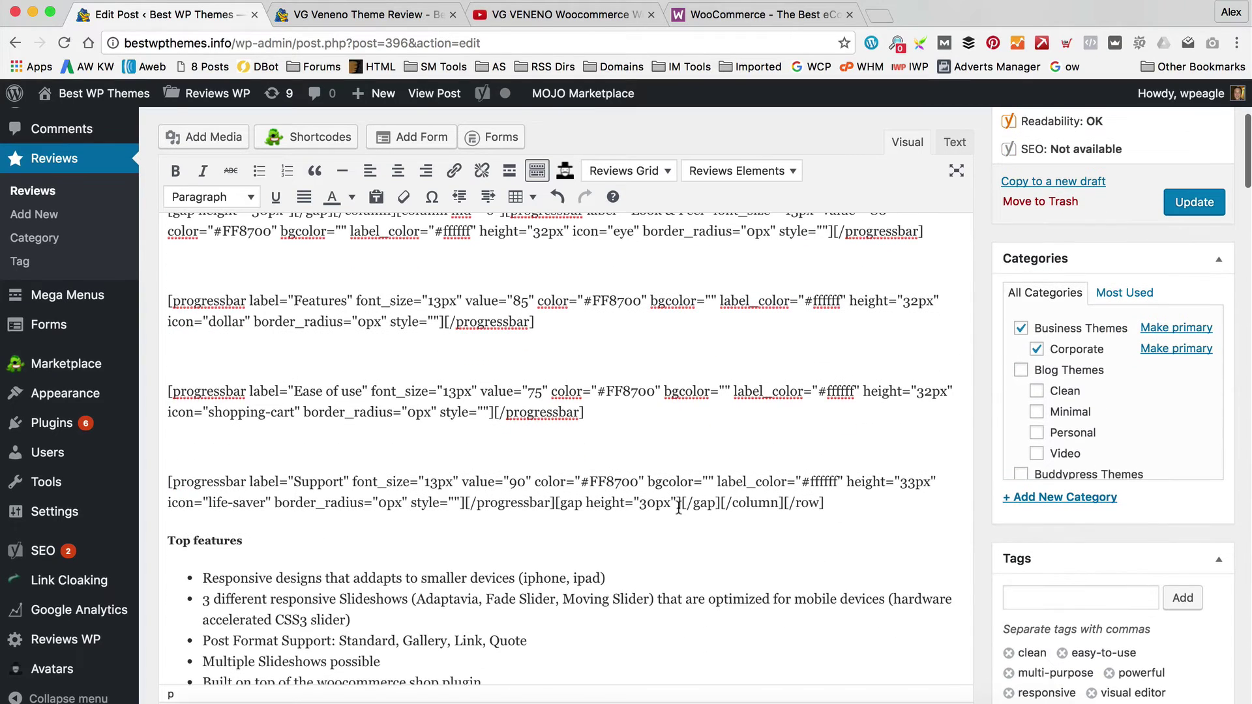
scroll(678, 507, "up", 2)
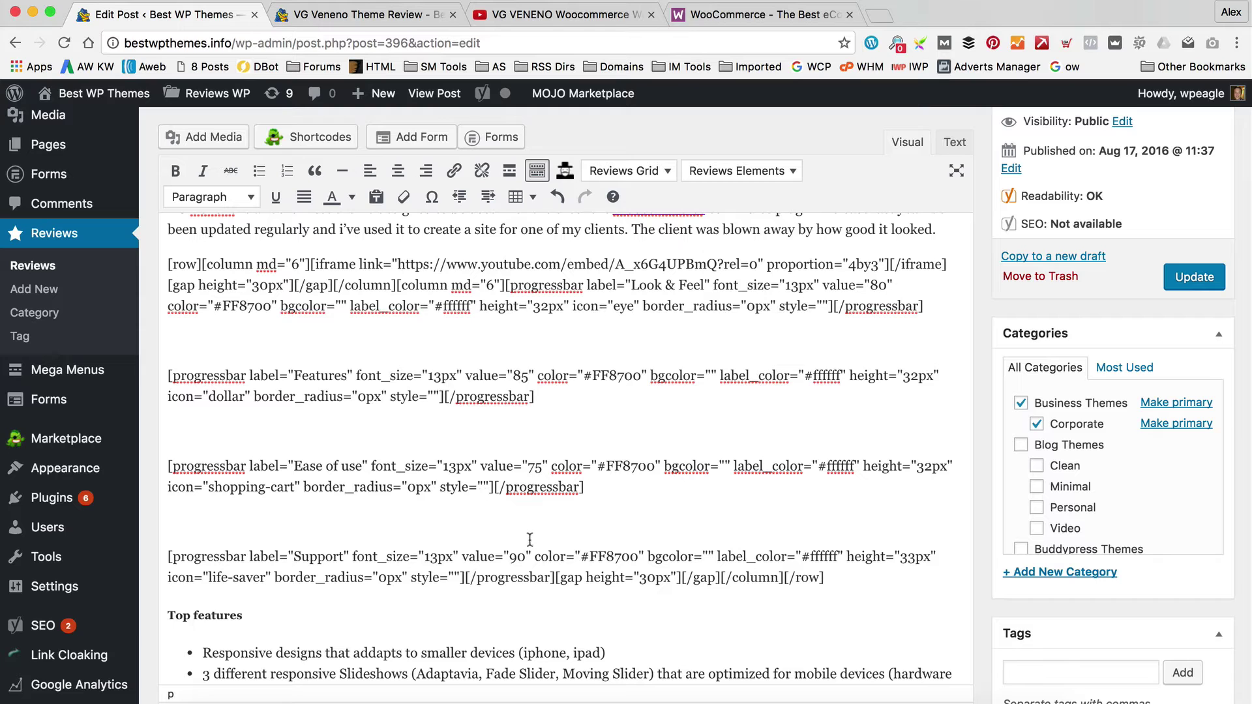
left_click(516, 555)
key("BackSpace")
type("8")
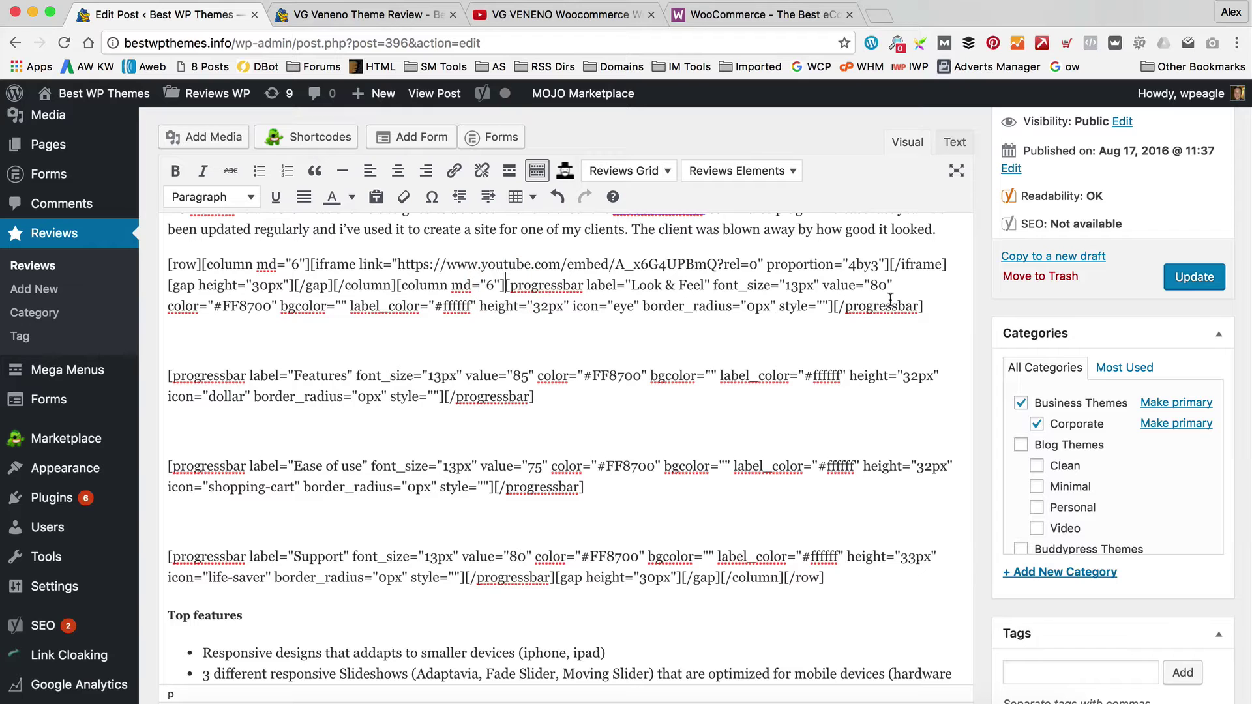
left_click(875, 284)
Step: Update the review post and reload its published page to check the new rating bars
left_click(1206, 273)
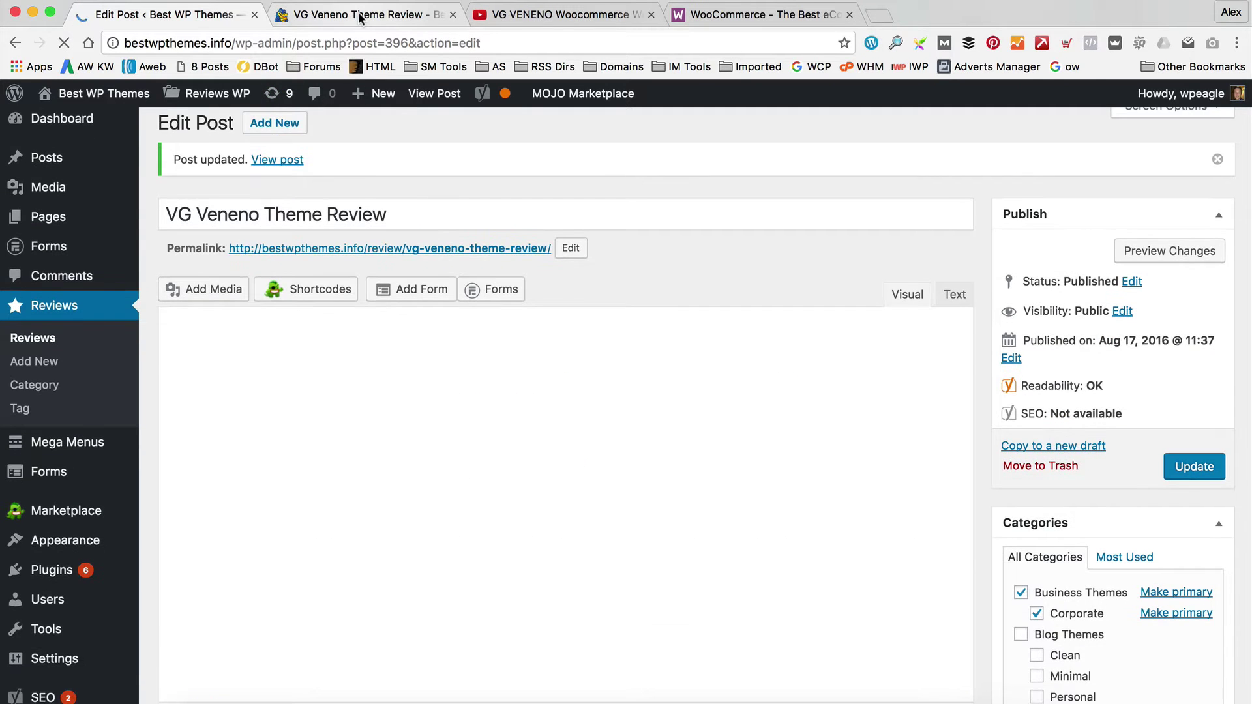
left_click(359, 15)
left_click(66, 43)
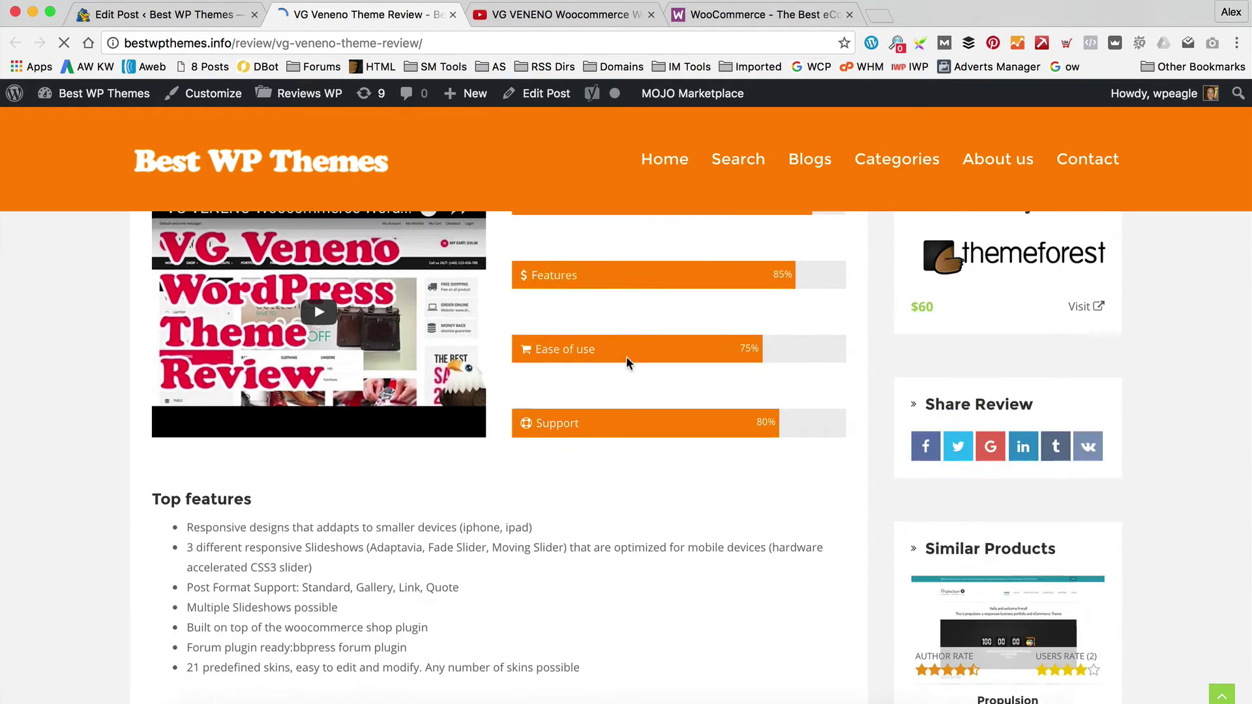
Step: Copy the draft review text from the "It comes packed full of features" paragraph through "Checkout my video review" in the text document
scroll(624, 362, "down", 5)
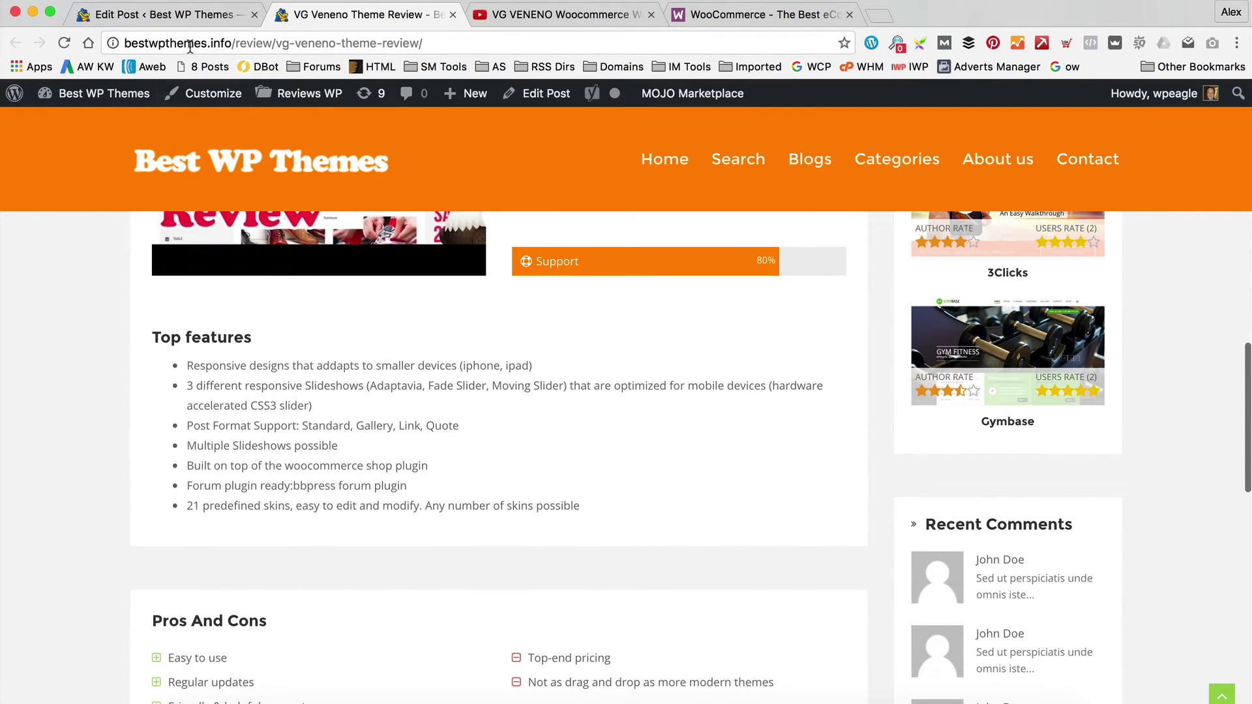
left_click(192, 21)
scroll(373, 393, "down", 5)
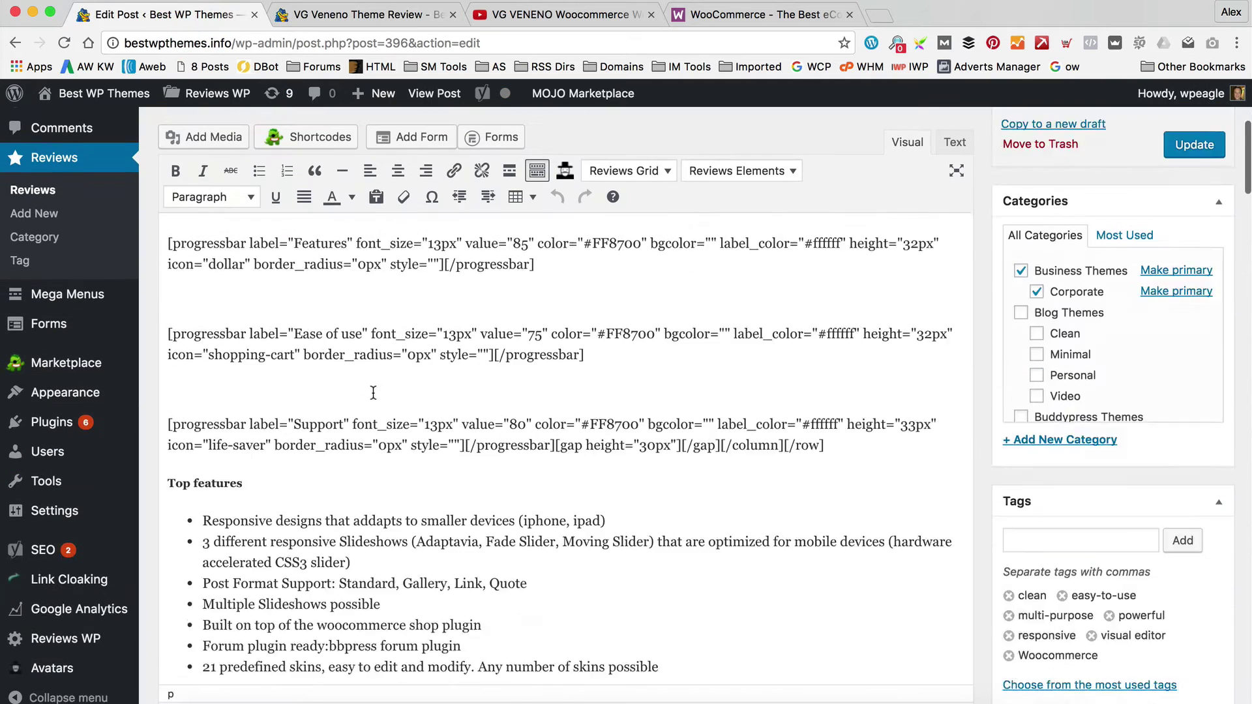
key("super+Tab")
scroll(603, 364, "down", 1)
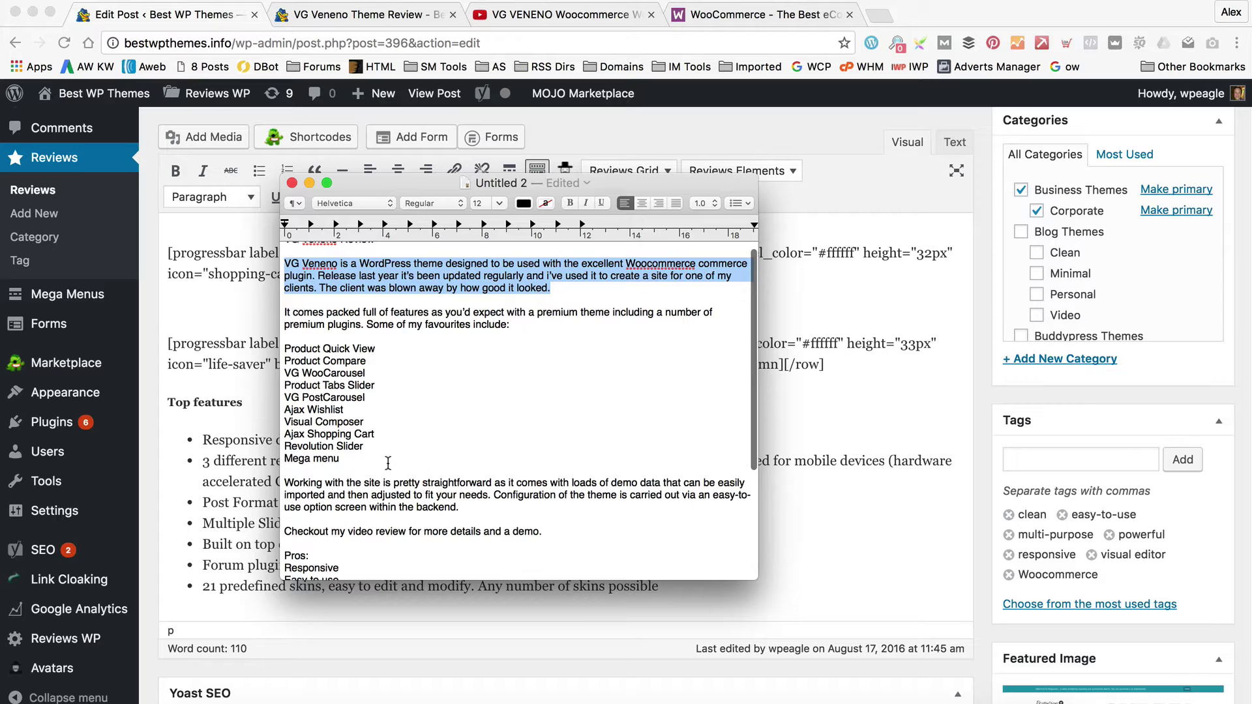
scroll(397, 462, "down", 1)
left_click_drag(585, 526, 274, 297)
left_click(232, 390)
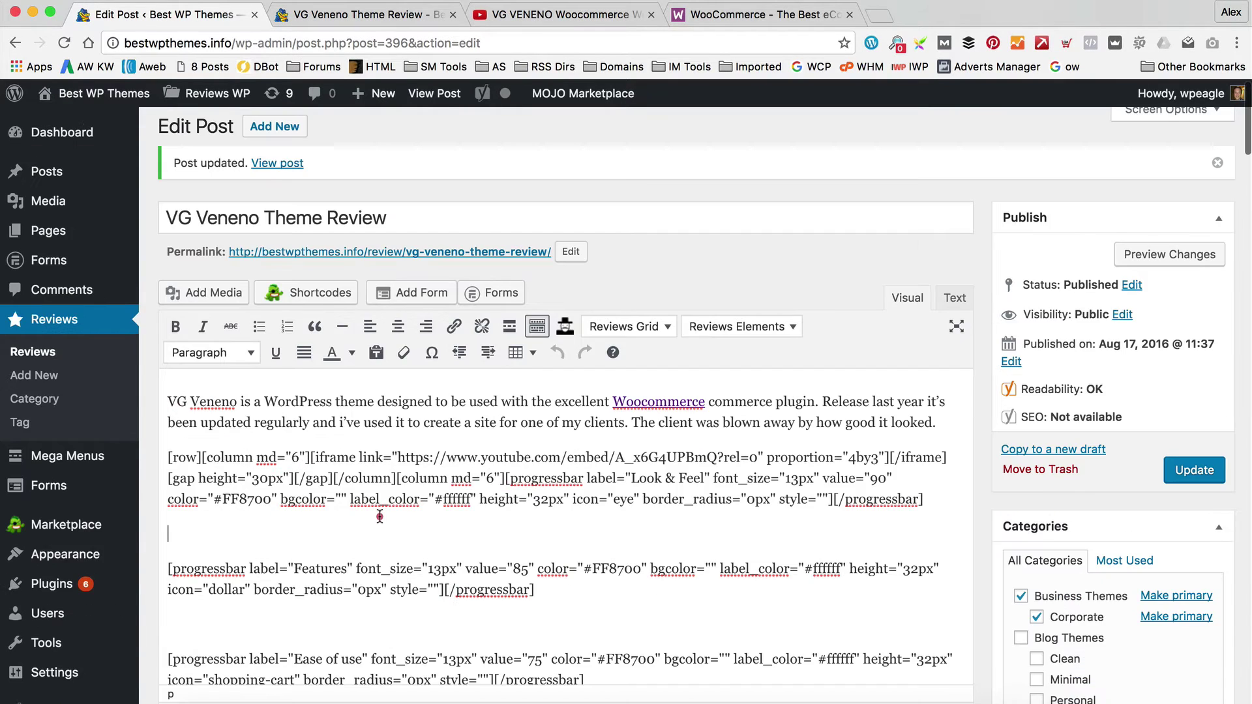
Step: Replace the Top features heading and its bullet list in the review editor with the copied draft text
left_click(369, 507)
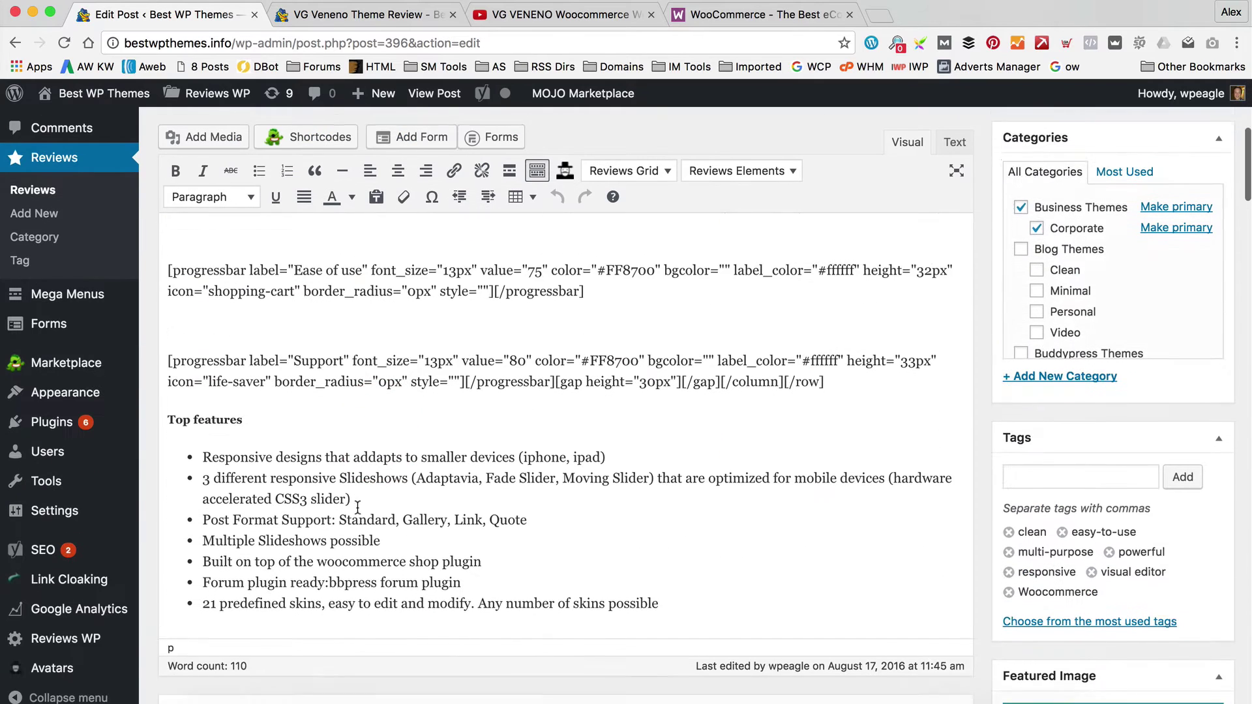
left_click_drag(167, 416, 716, 633)
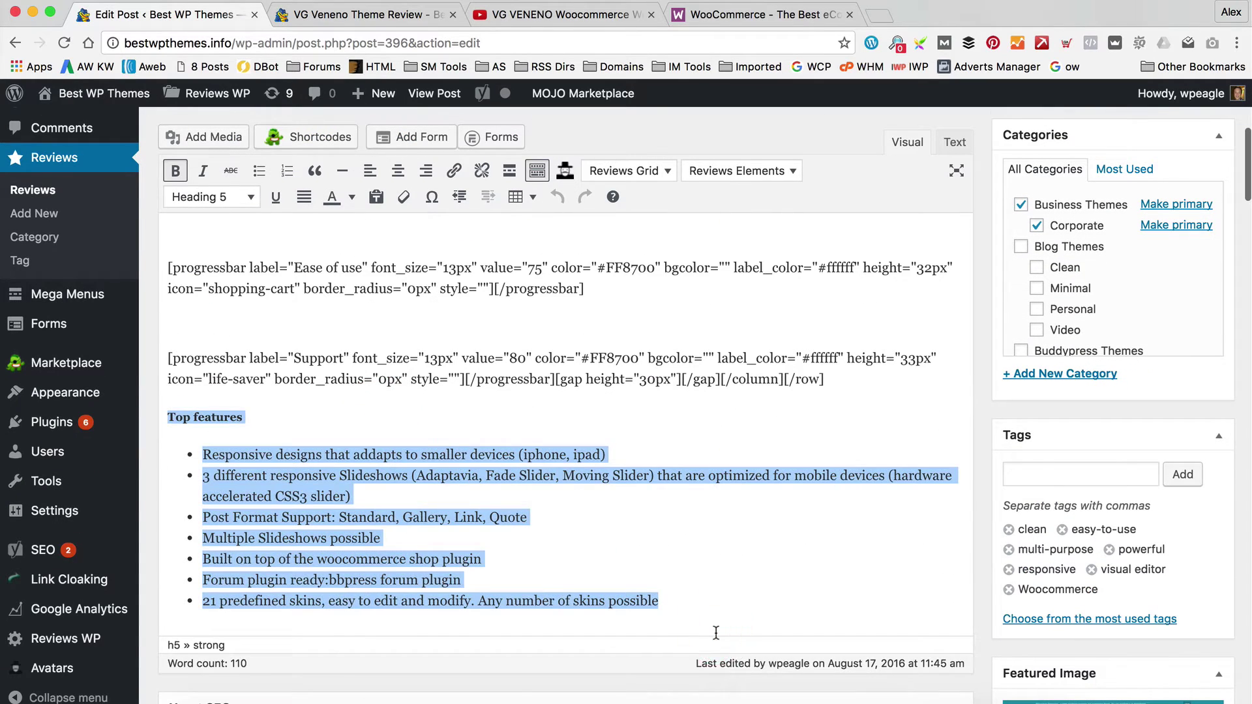
key("BackSpace")
key("super+v")
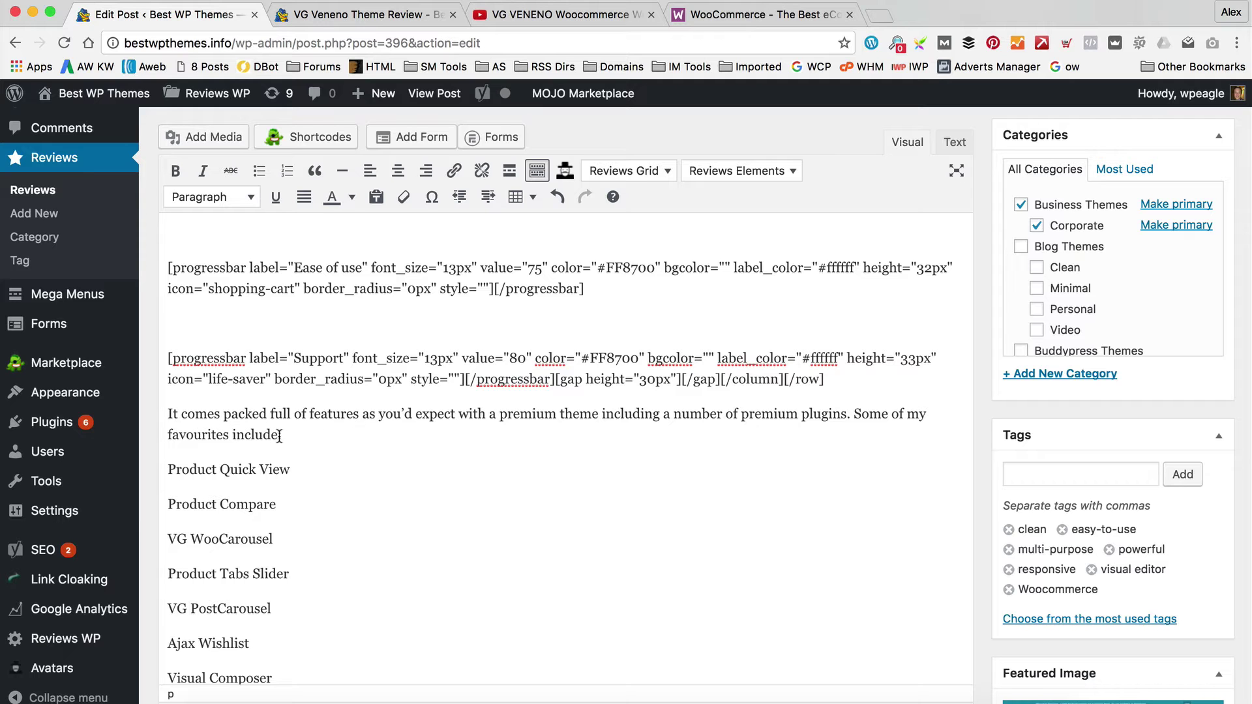
Step: Format the feature lines from Product Quick View to Mega menu as a bulleted list
scroll(386, 472, "down", 2)
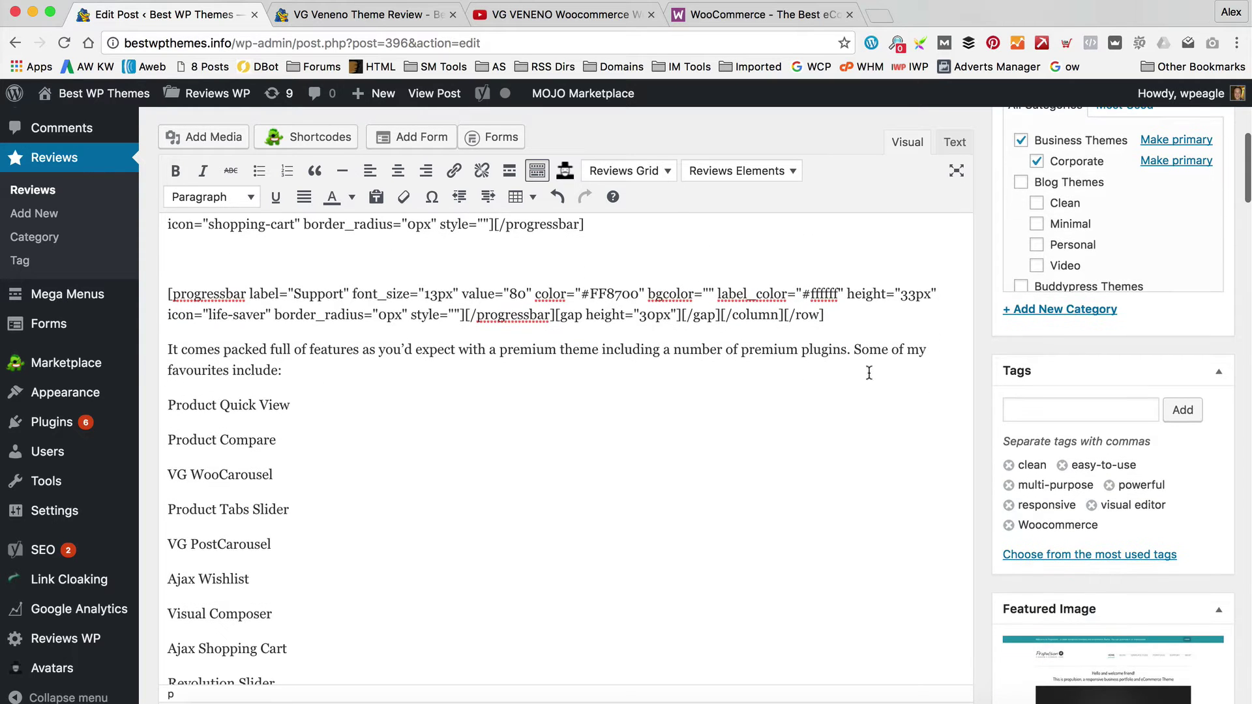
scroll(287, 388, "down", 3)
scroll(307, 568, "up", 2)
scroll(308, 568, "down", 3)
left_click_drag(261, 607, 160, 274)
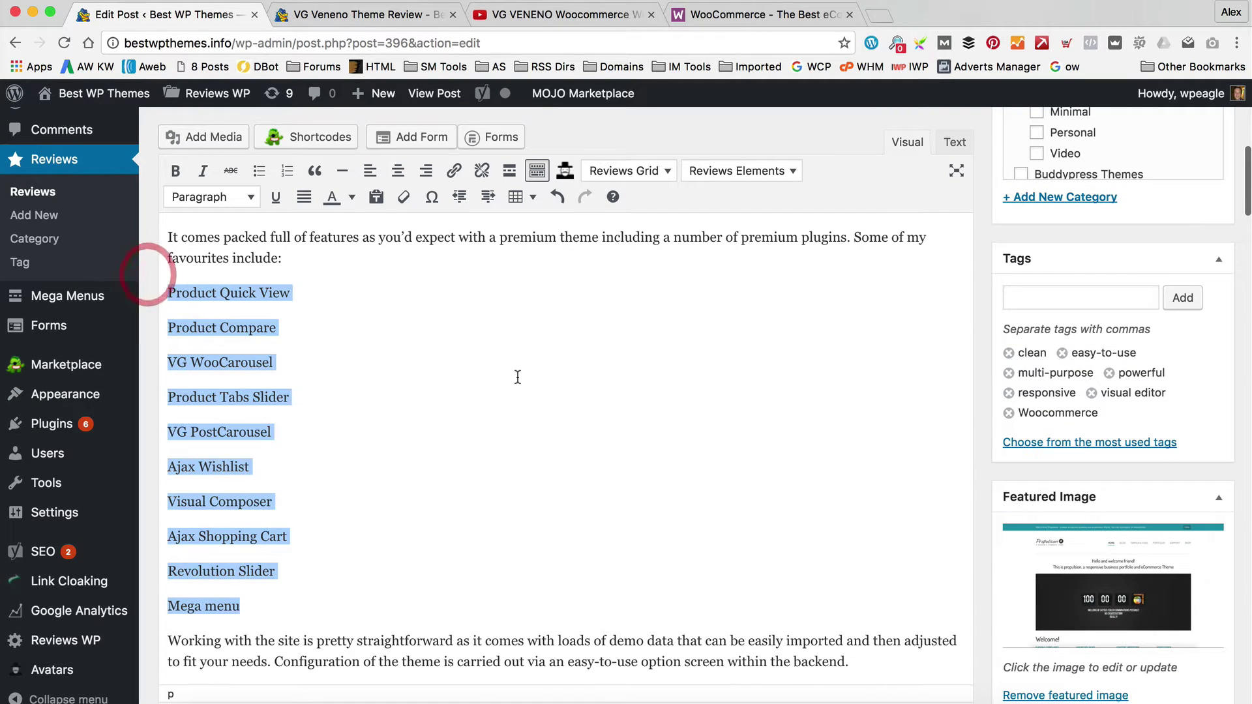
scroll(255, 176, "up", 1)
left_click(258, 173)
left_click(400, 363)
scroll(374, 416, "down", 2)
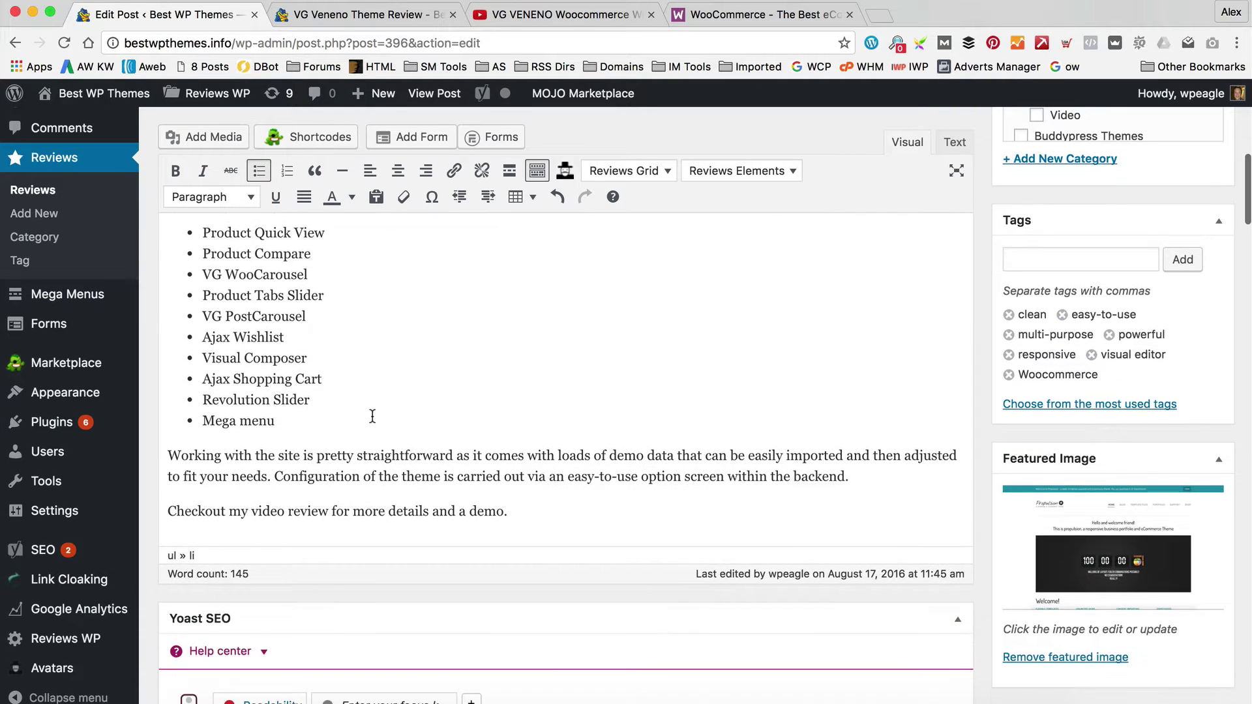
Step: Update the review post, reload its published page and check the content down to the score breakdown
scroll(372, 449, "up", 1)
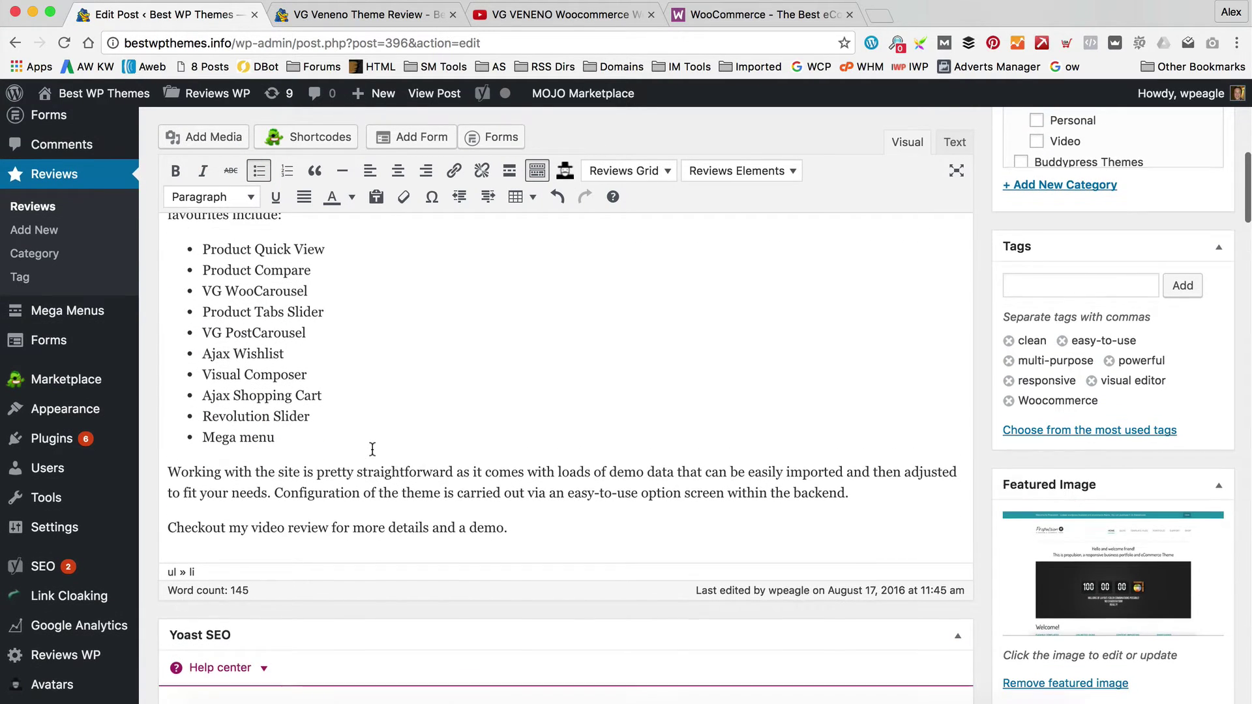
scroll(587, 509, "up", 5)
scroll(540, 486, "down", 10)
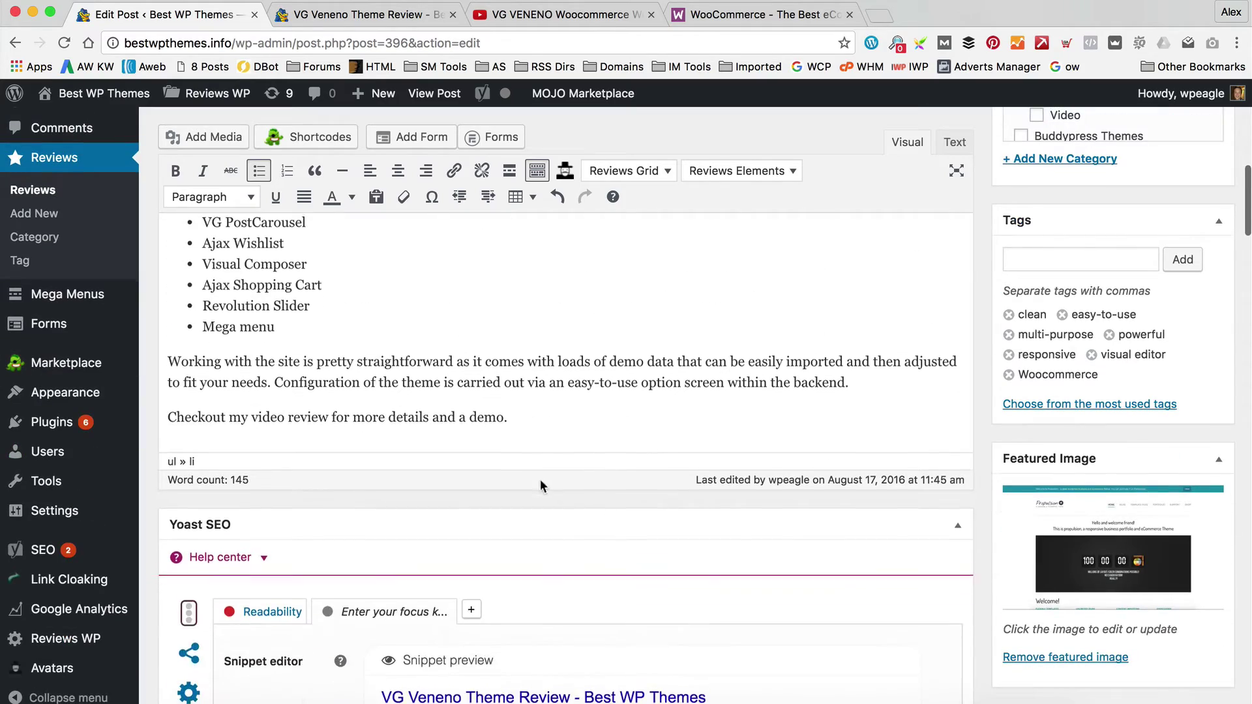
scroll(516, 391, "up", 7)
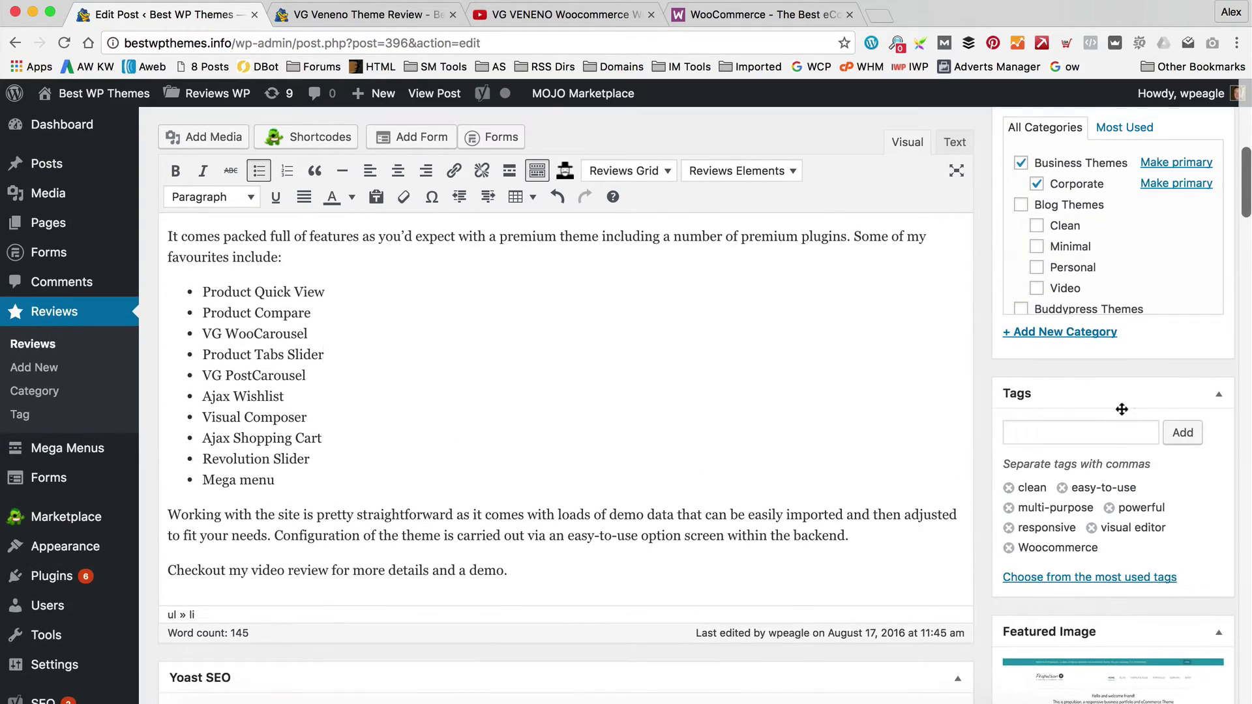
scroll(1118, 405, "up", 4)
scroll(555, 294, "down", 2)
scroll(601, 302, "up", 10)
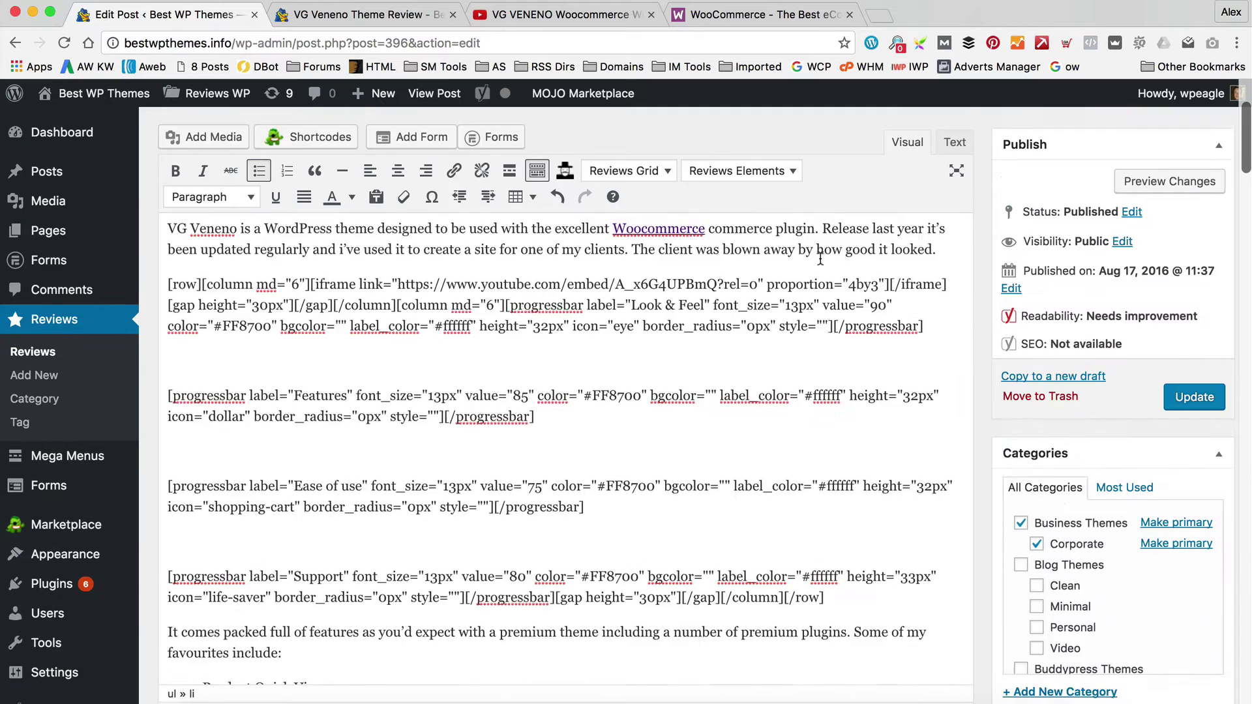
left_click(1203, 484)
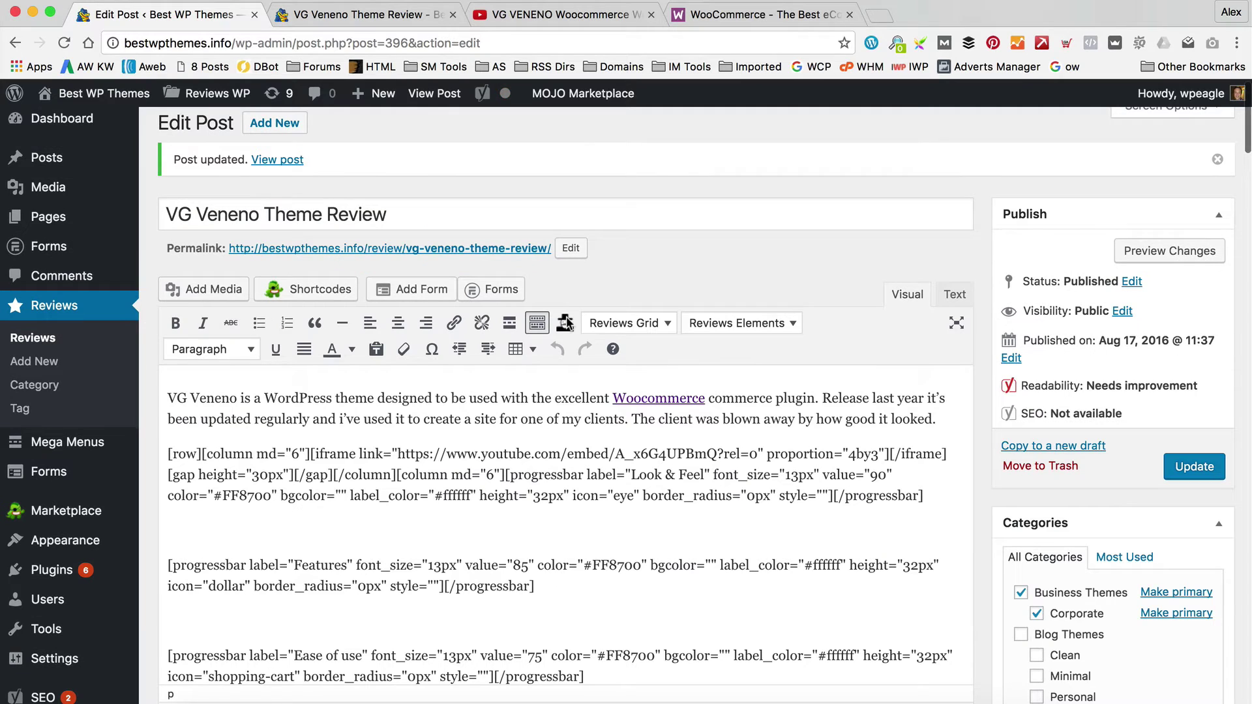
left_click(358, 14)
left_click(64, 43)
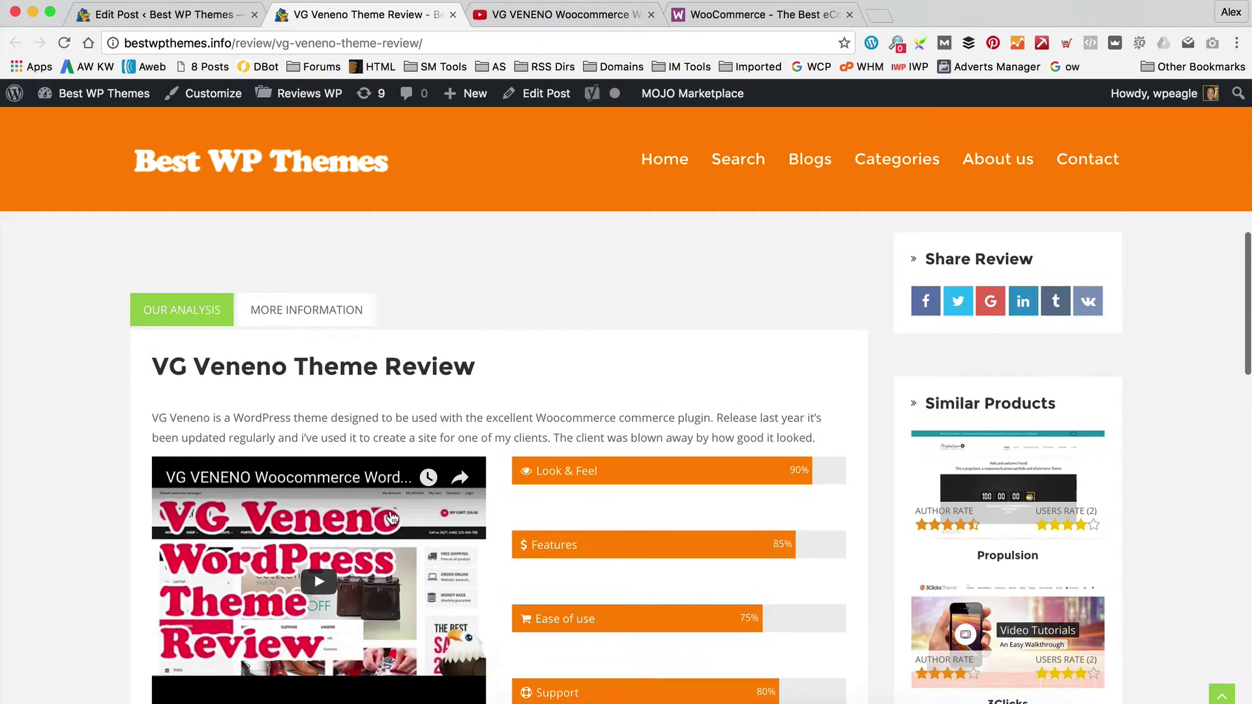
scroll(326, 479, "down", 5)
scroll(495, 489, "down", 3)
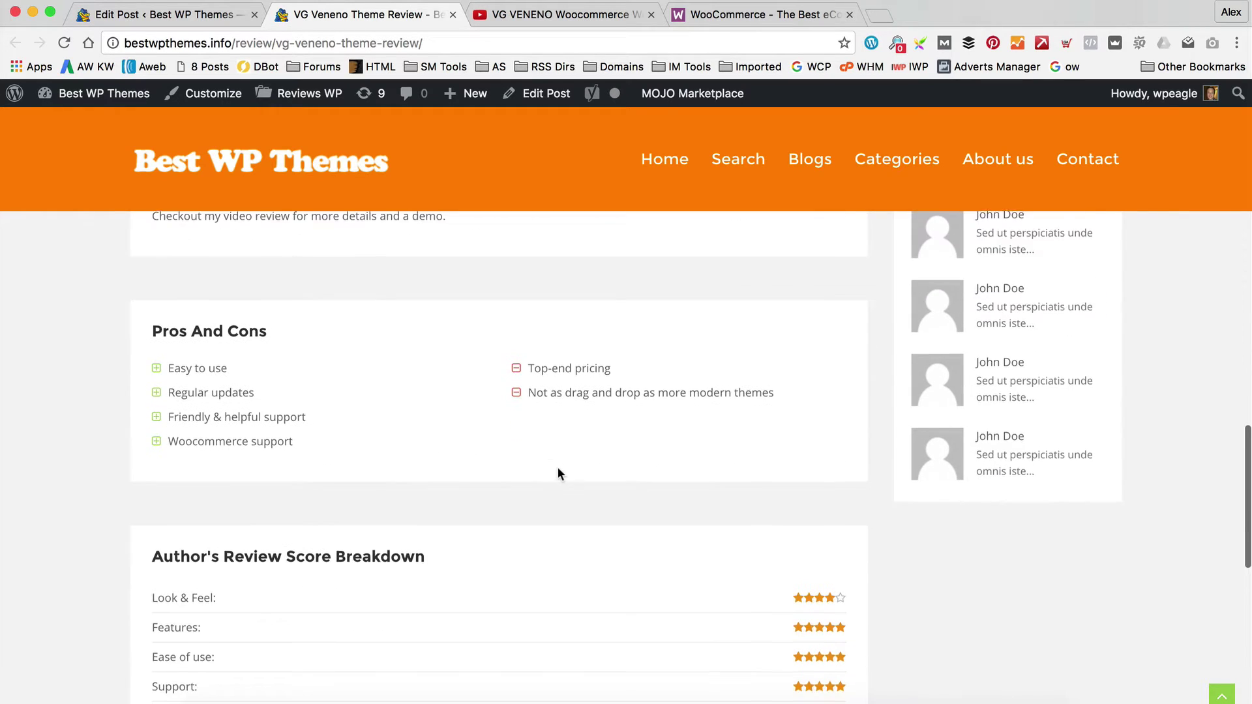
Step: Return to the review editor and delete the old text from the Excerpt
left_click(160, 11)
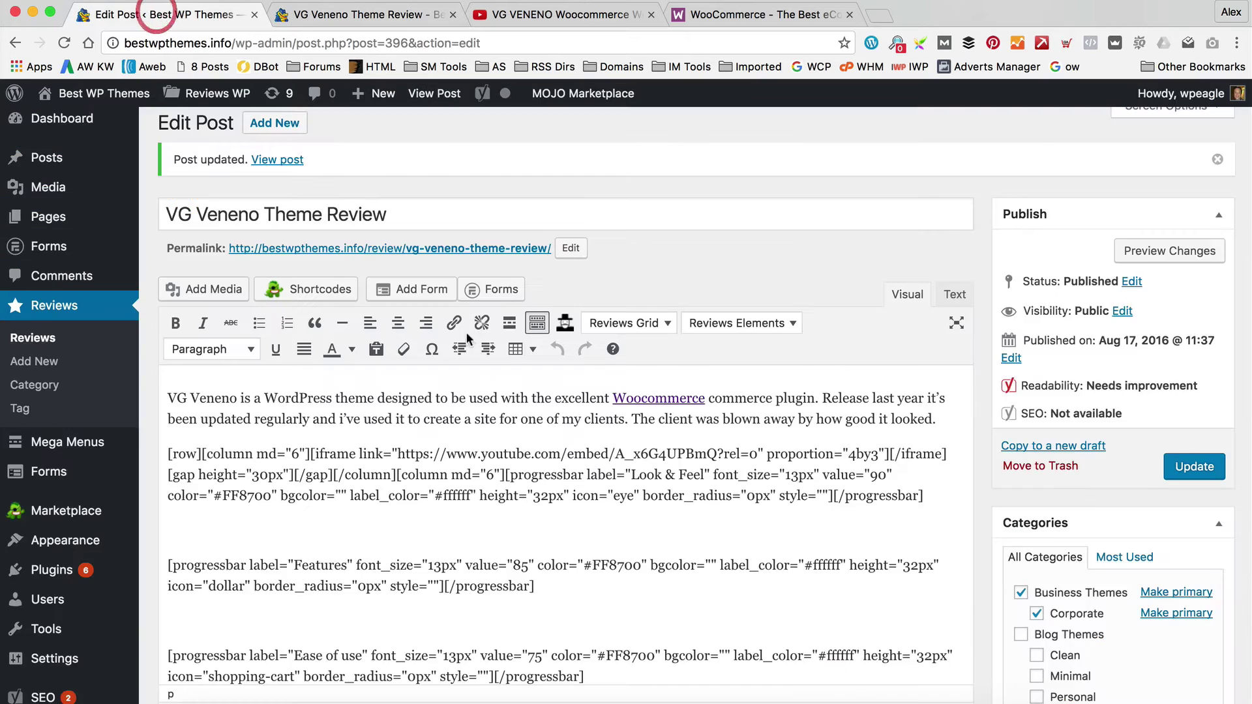
scroll(464, 345, "down", 15)
scroll(467, 343, "down", 10)
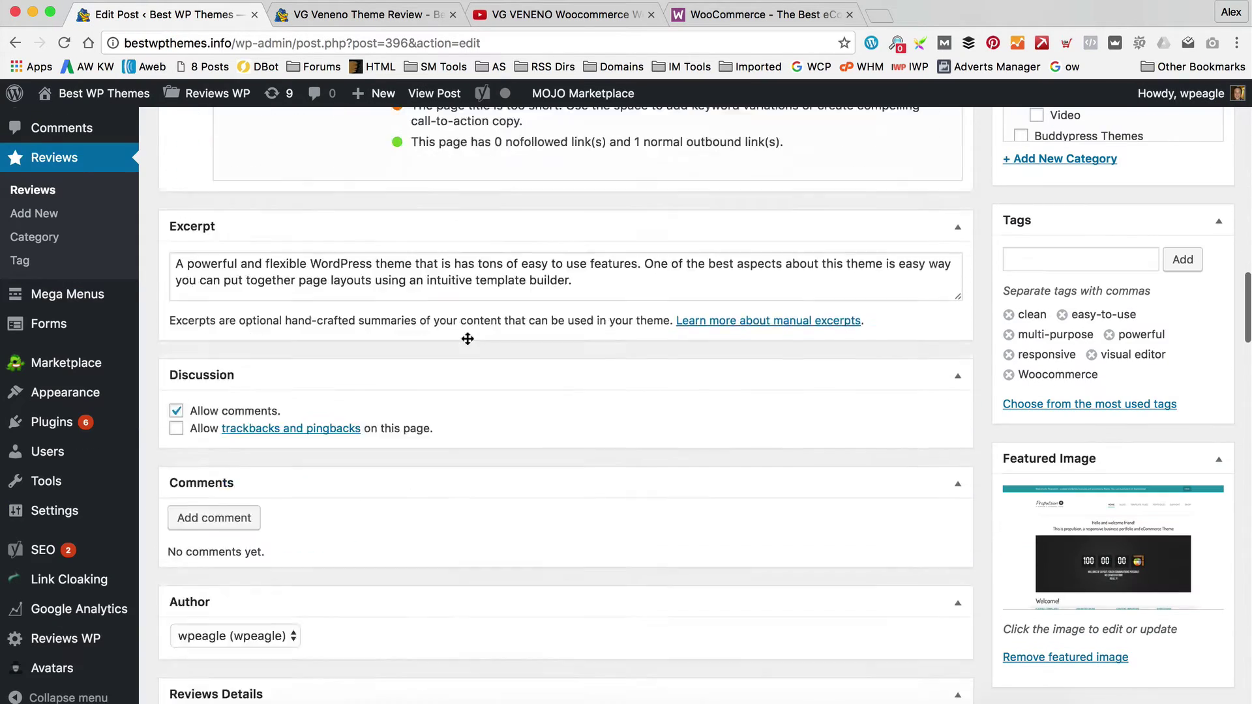
scroll(476, 340, "up", 1)
left_click(545, 271)
left_click_drag(620, 274, 238, 234)
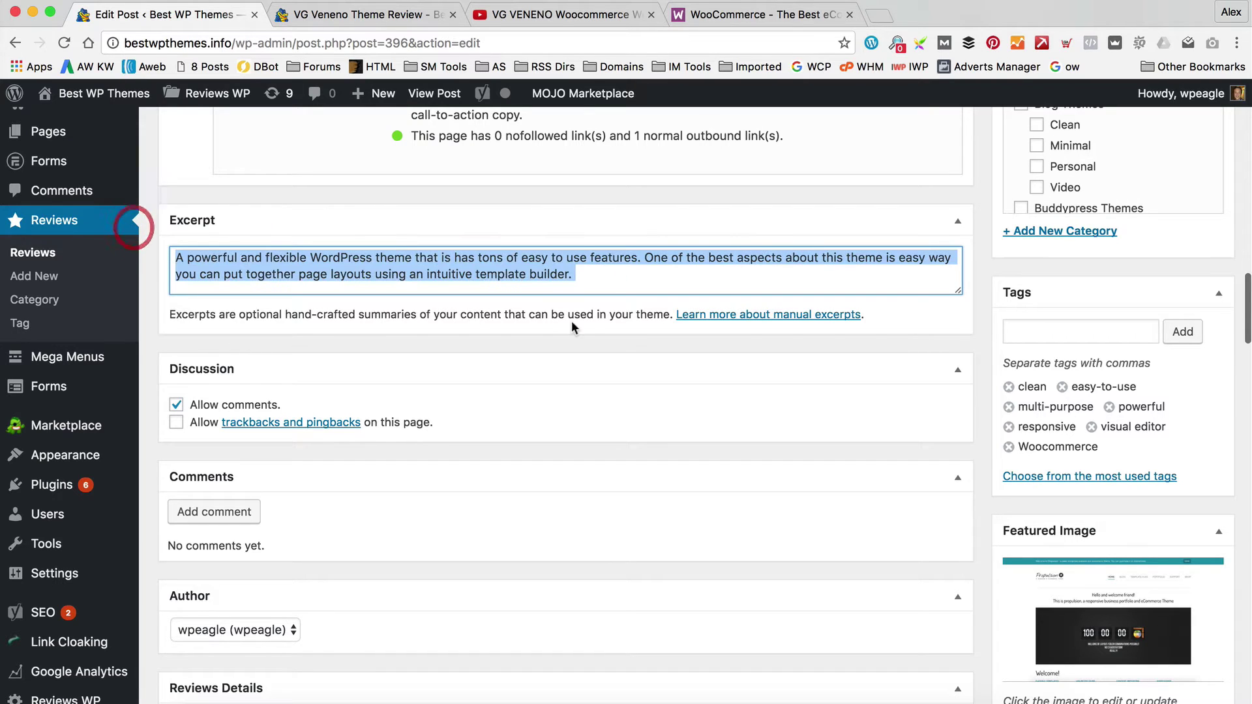
key("BackSpace")
Step: Copy the opening VG Veneno paragraph of the review into the Excerpt
scroll(588, 320, "up", 15)
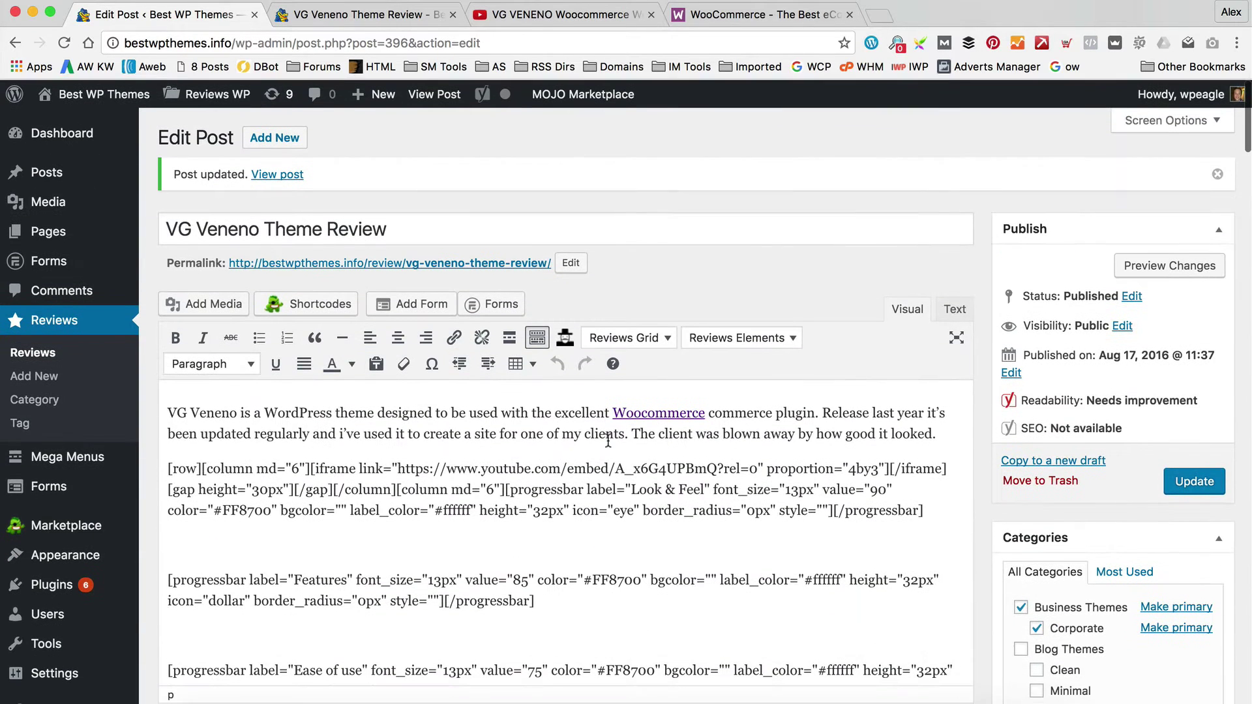
left_click_drag(961, 437, 499, 391)
scroll(274, 436, "down", 15)
left_click(275, 433)
type("VG Veneno is a WordPress theme designed to be used with the excellent Woocommerce commerce plugin. Release last year it's been updated regularly and I've used it to create a site for one of my clients. The client was blown away by how good it looked.")
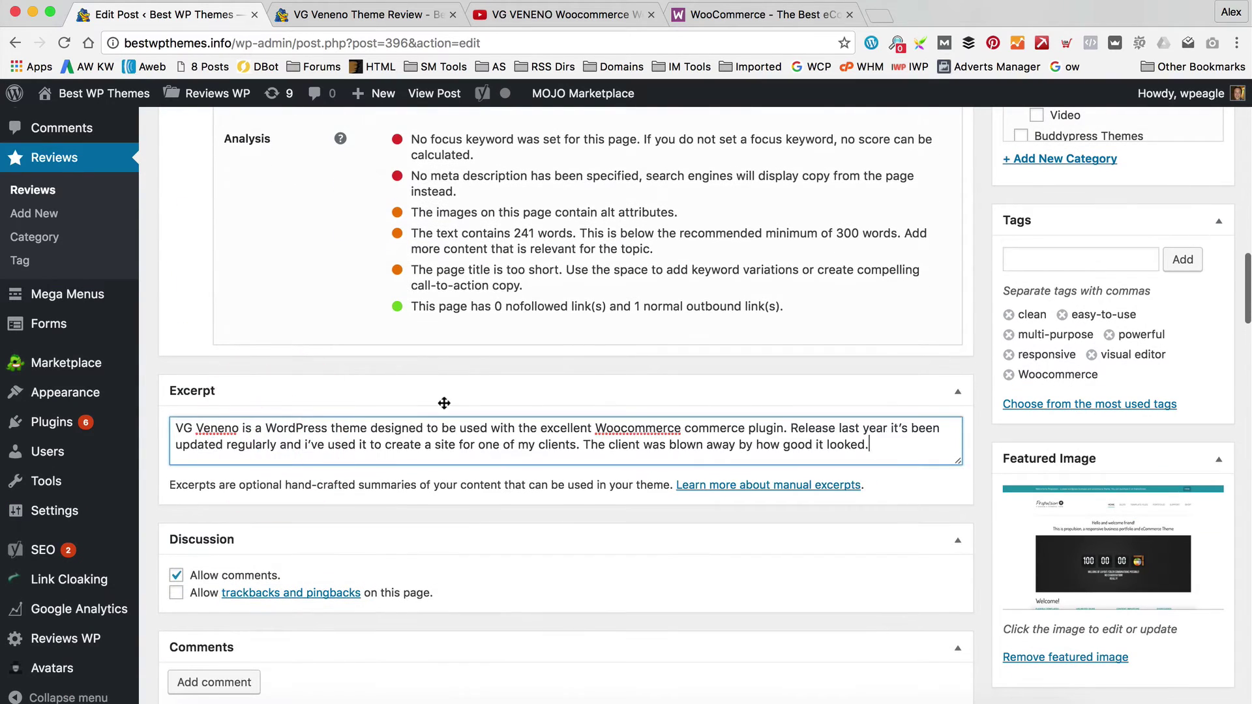
Step: Examine the Reviews Details images and the feature list in the More Information tab content
scroll(443, 401, "down", 6)
scroll(442, 402, "down", 4)
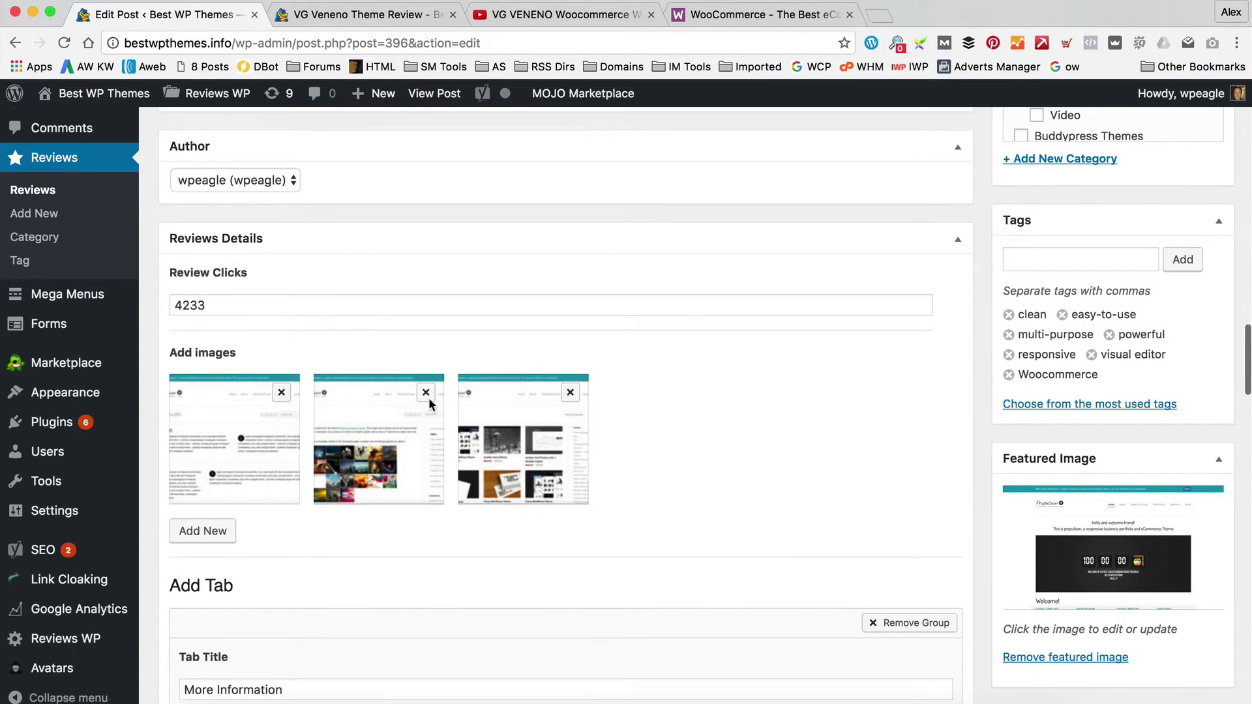
scroll(427, 404, "down", 2)
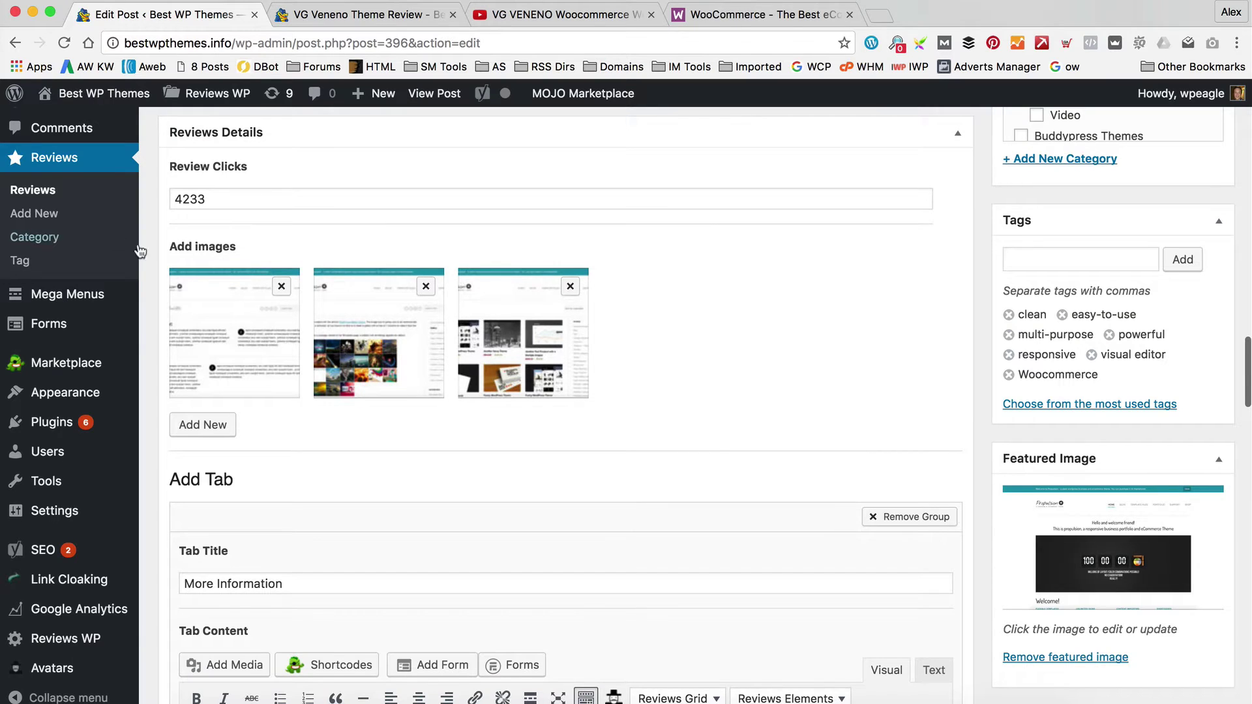
scroll(525, 334, "down", 7)
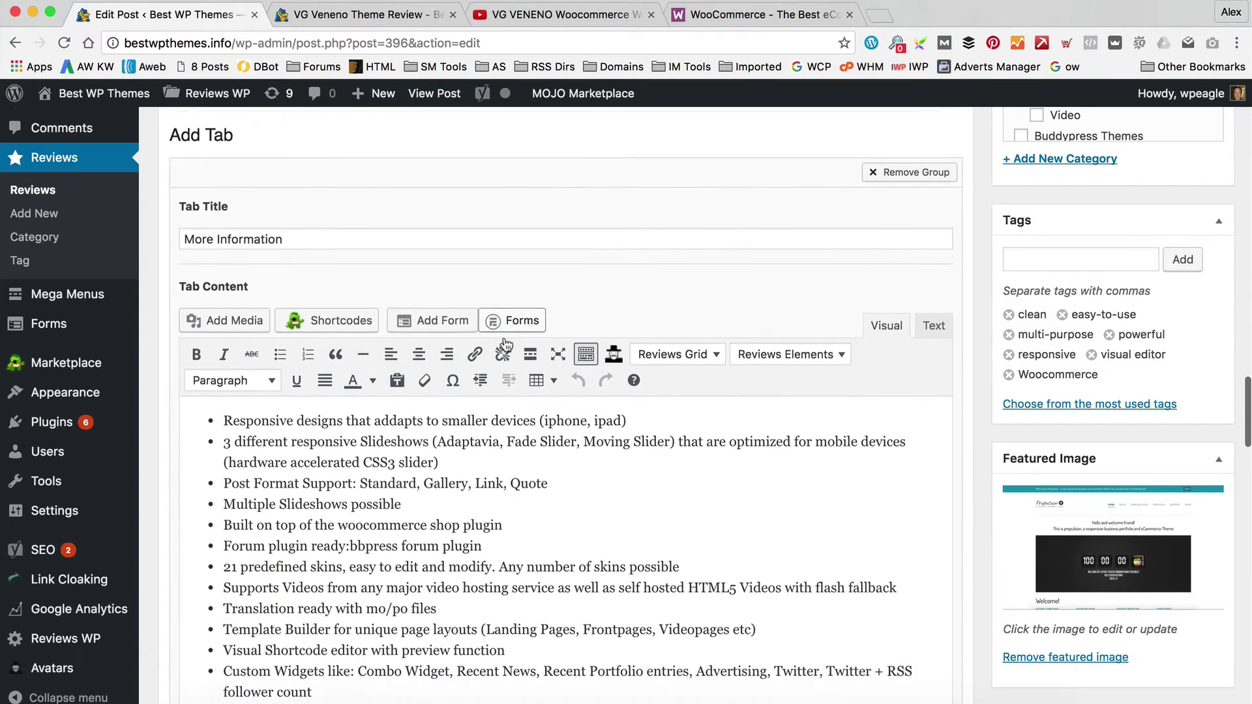
scroll(847, 358, "up", 1)
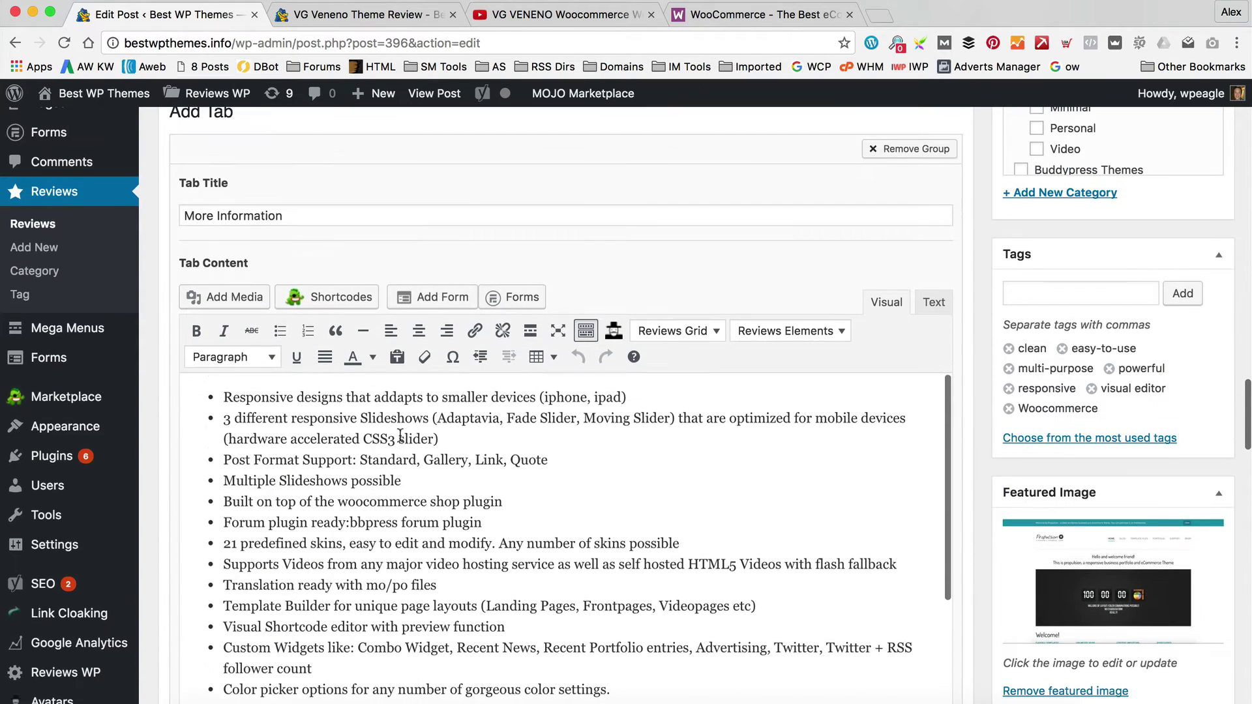
scroll(746, 446, "down", 9)
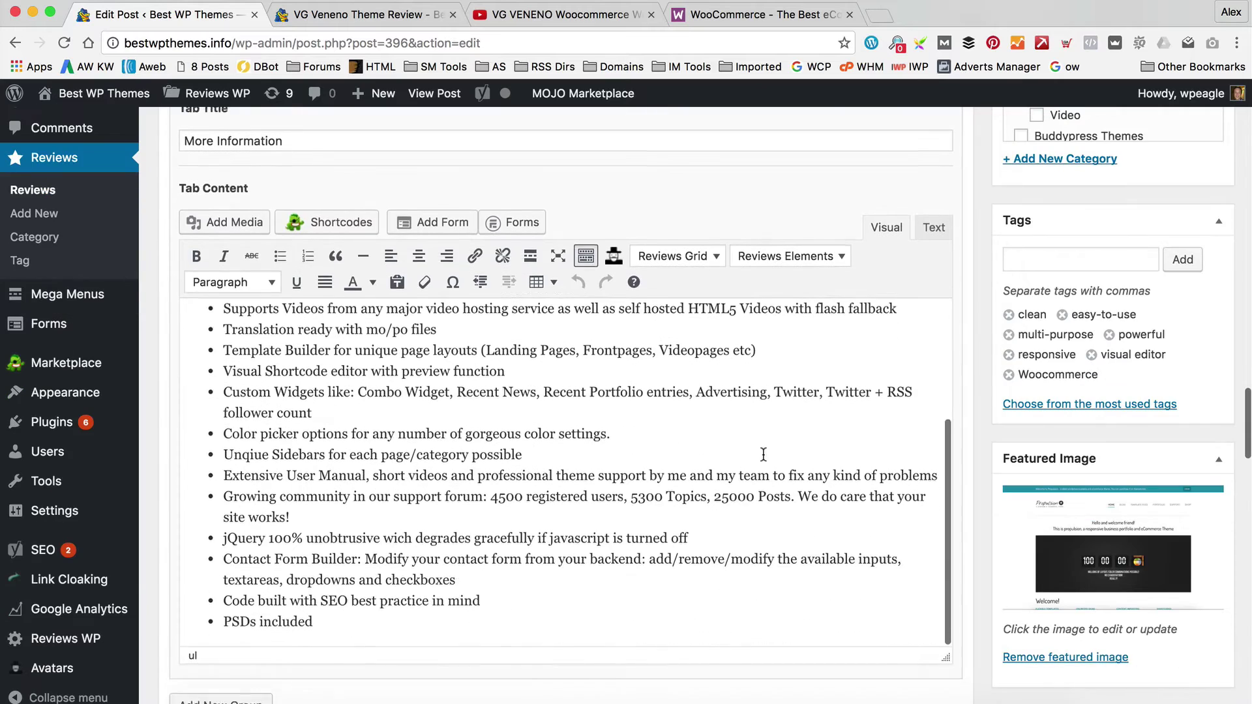
scroll(746, 446, "up", 7)
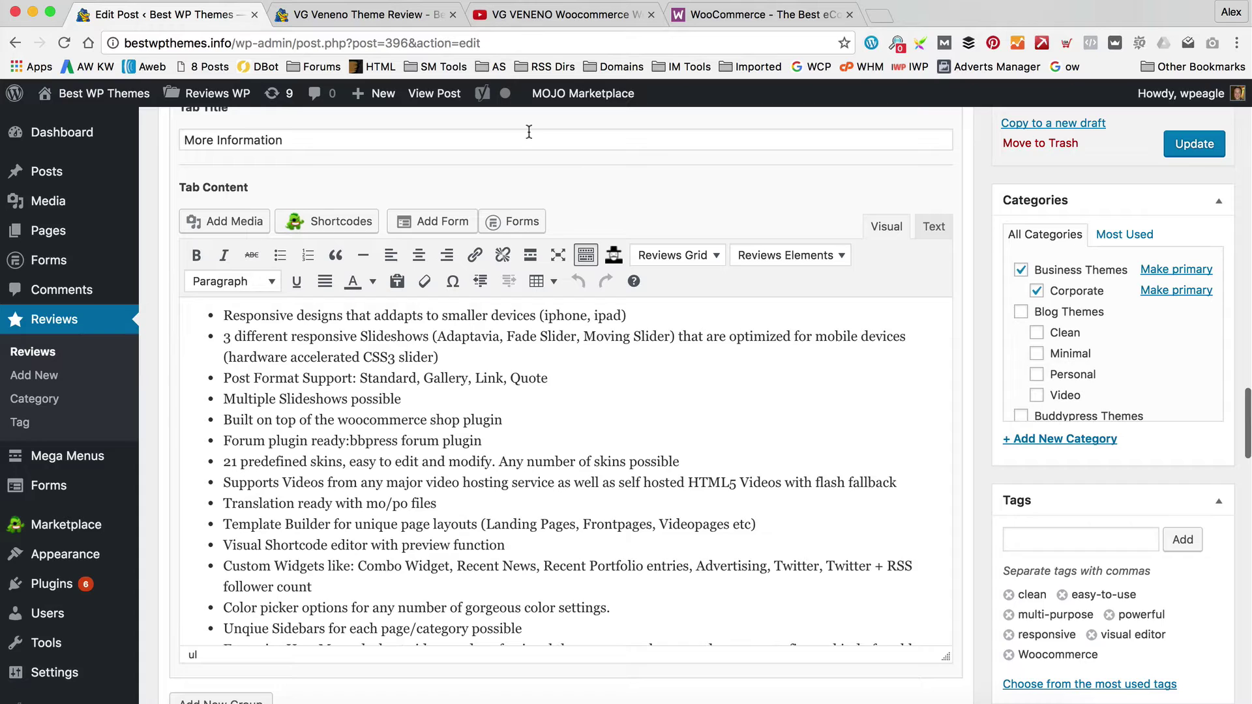
Step: Search Google for "vg veneno" in a new tab and open the theme's ThemeForest item page
key("ctrl+t")
type("vg venen")
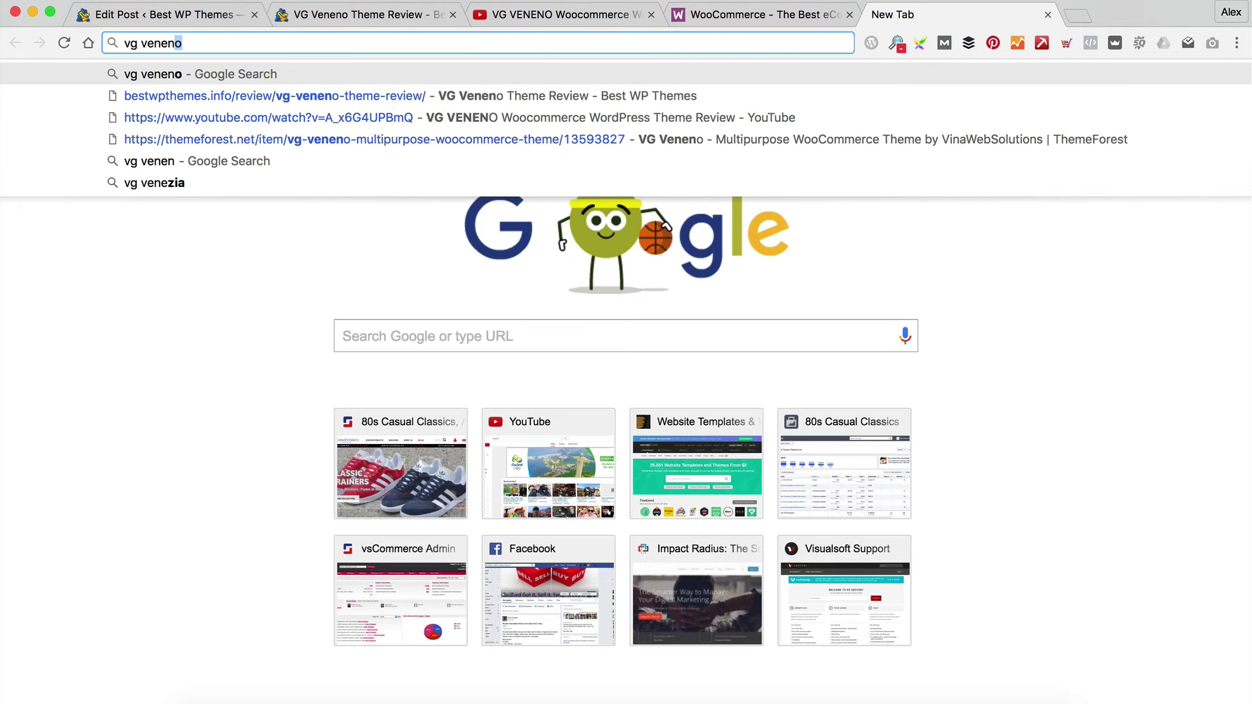
key("Return")
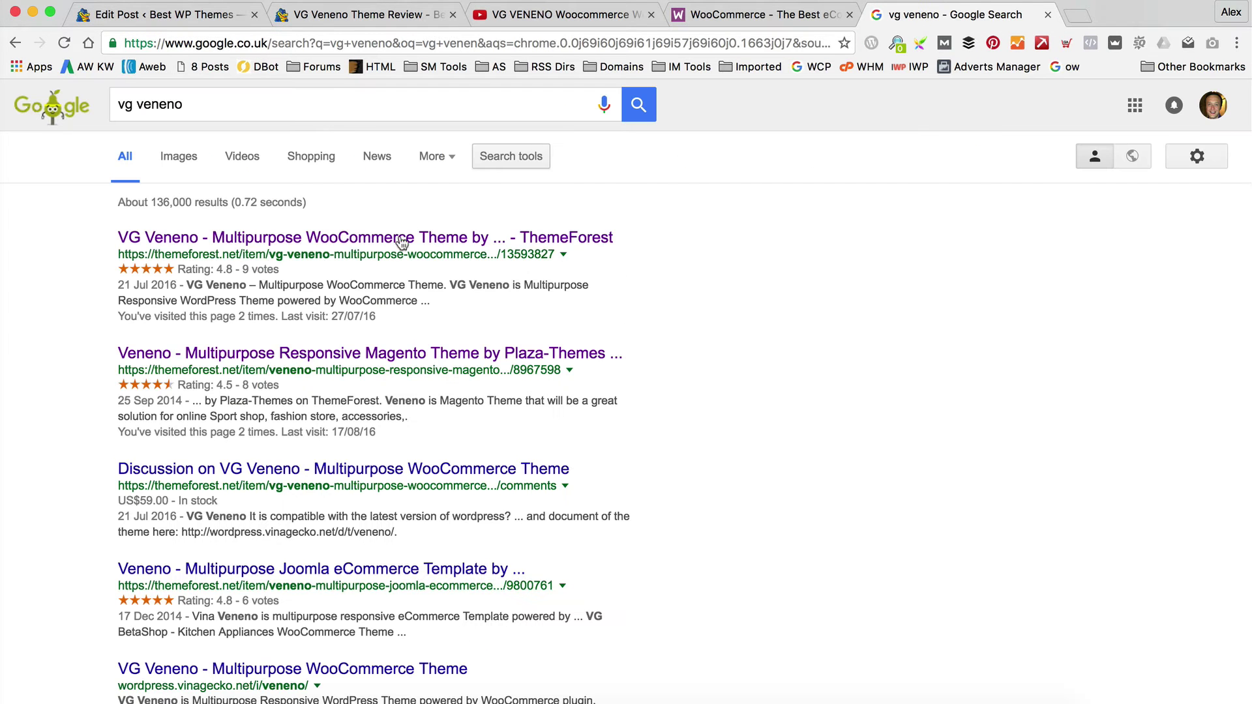
left_click(423, 236)
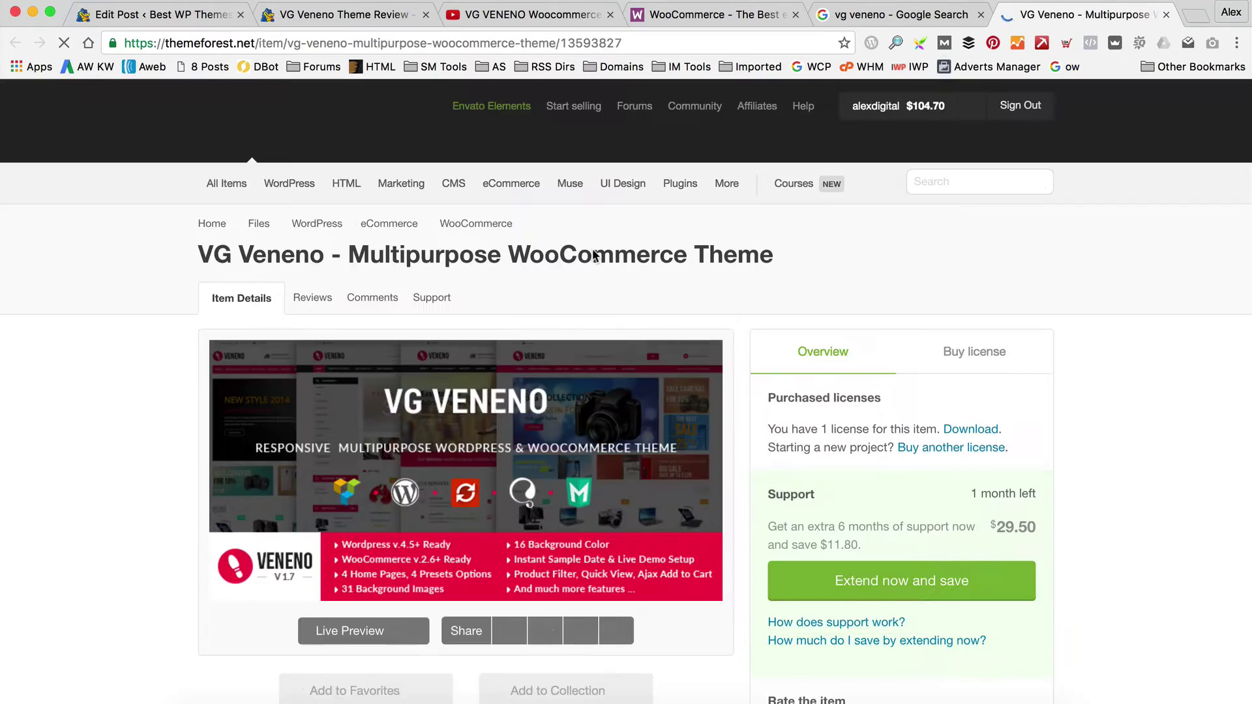
Step: Replace the More Information tab content with the VG Veneno Overview feature list copied from its ThemeForest item page
scroll(577, 281, "down", 15)
scroll(576, 285, "down", 20)
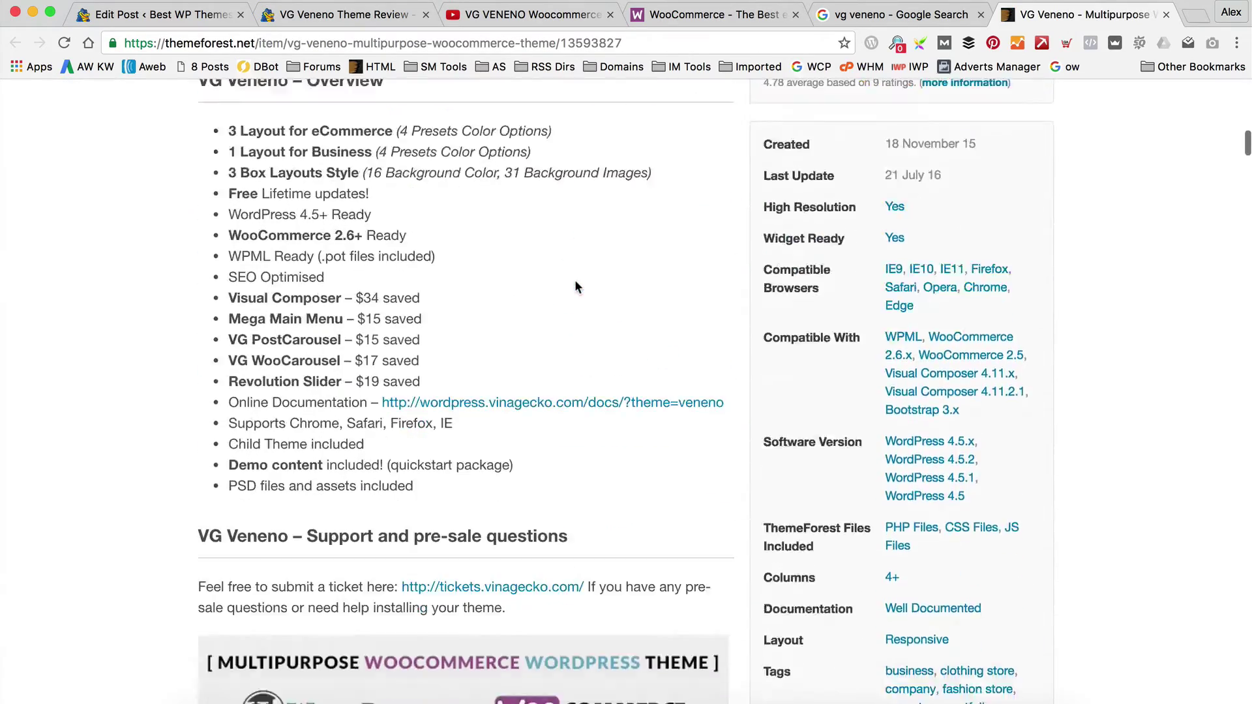
scroll(578, 292, "down", 20)
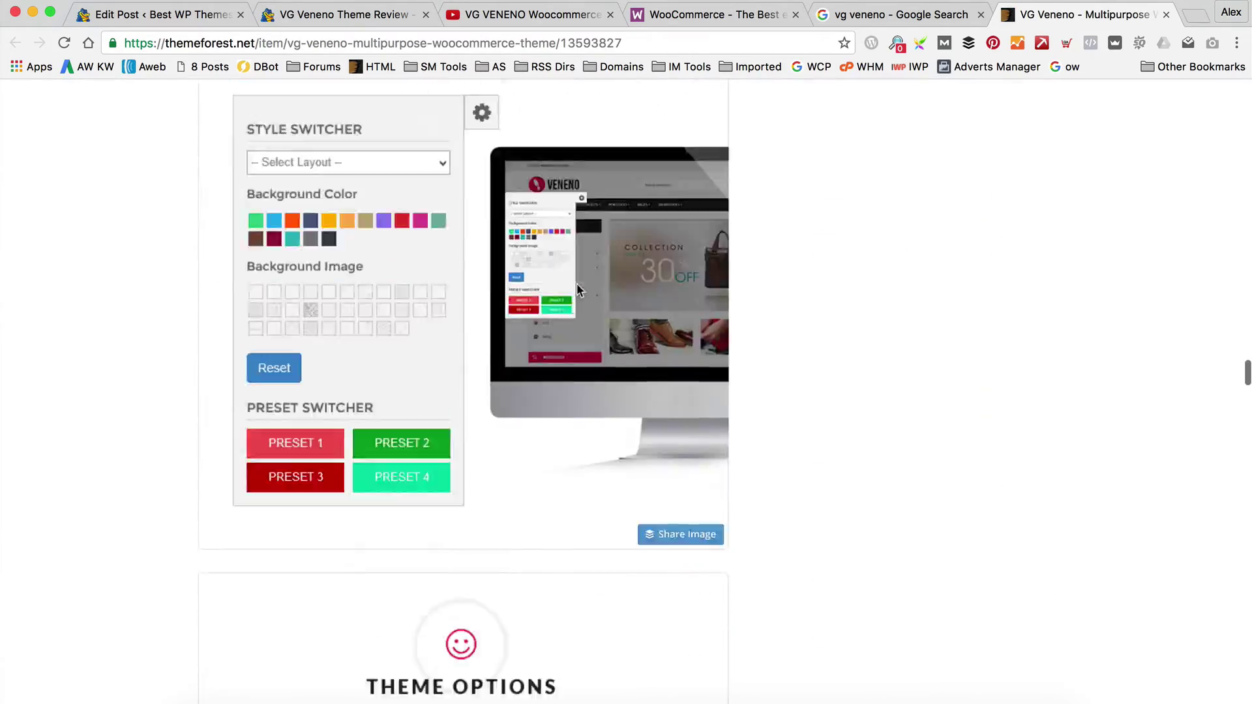
scroll(579, 291, "down", 20)
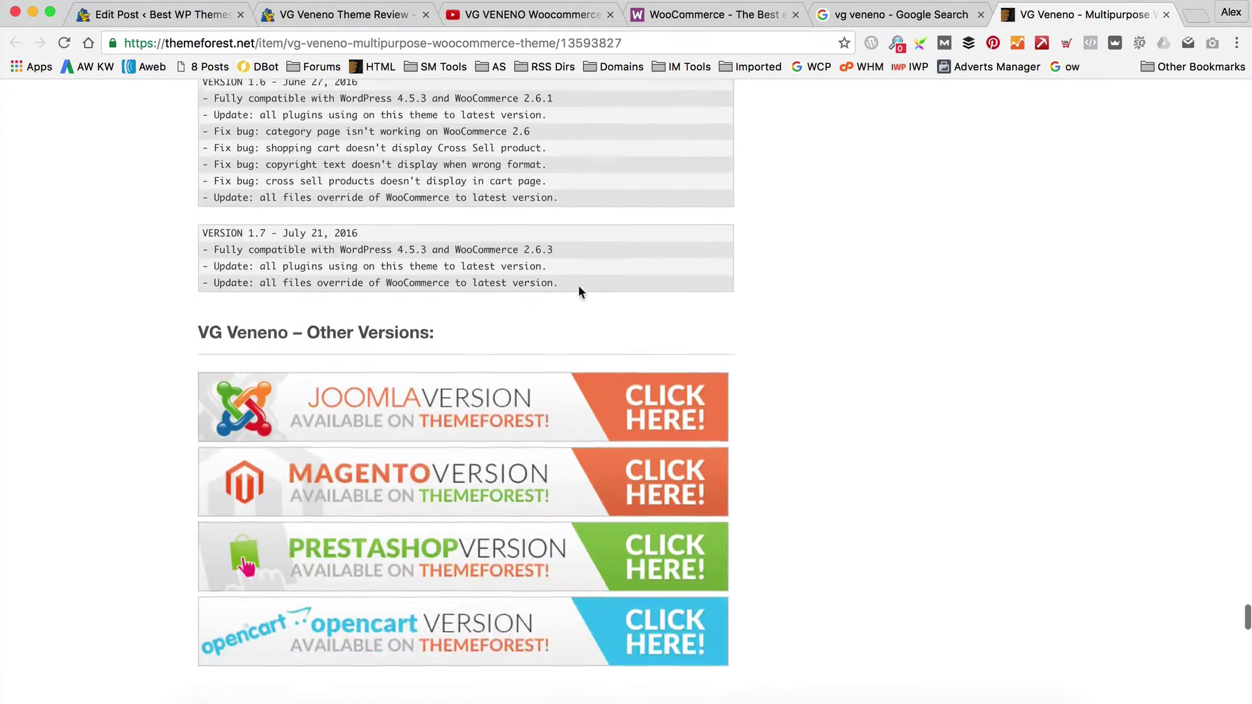
scroll(578, 283, "up", 20)
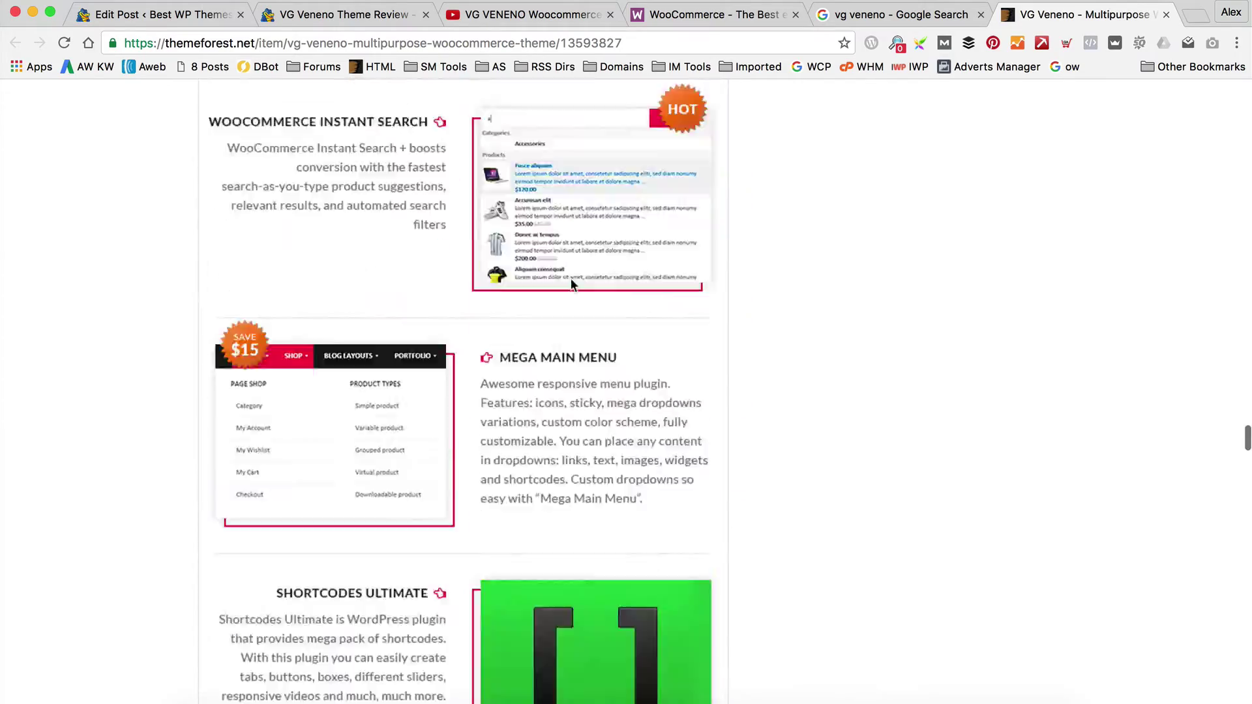
scroll(574, 279, "up", 15)
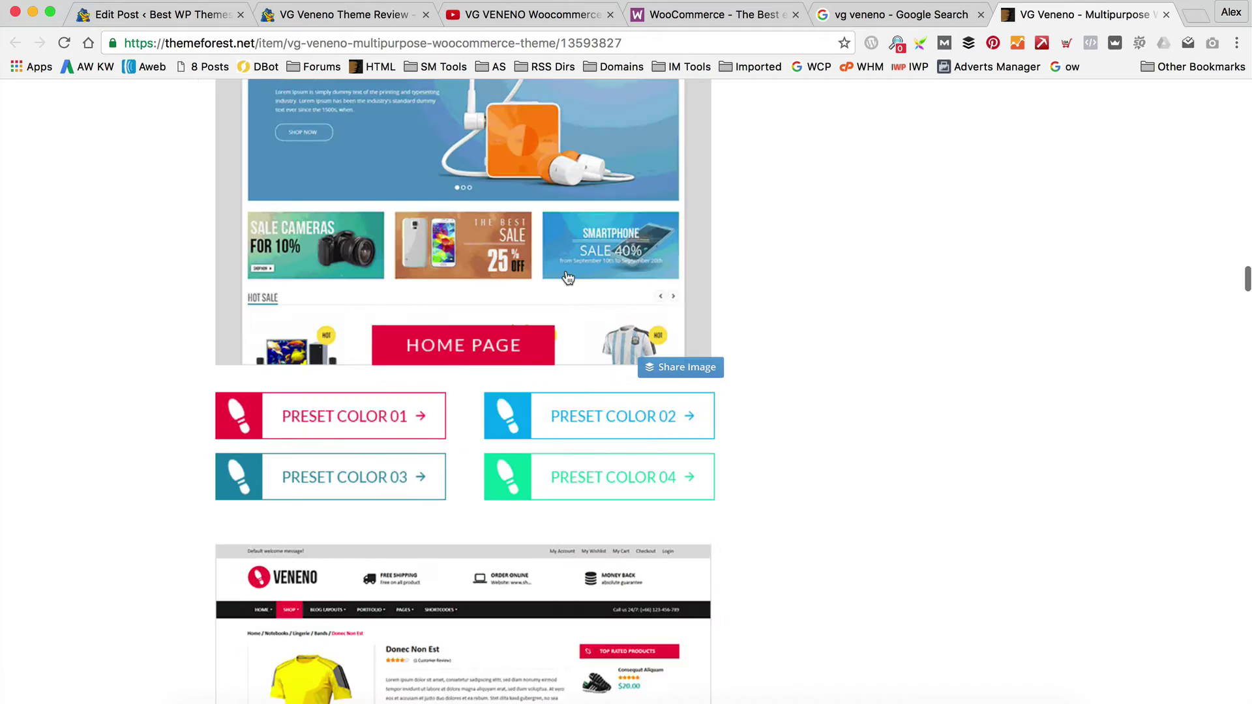
scroll(559, 272, "up", 20)
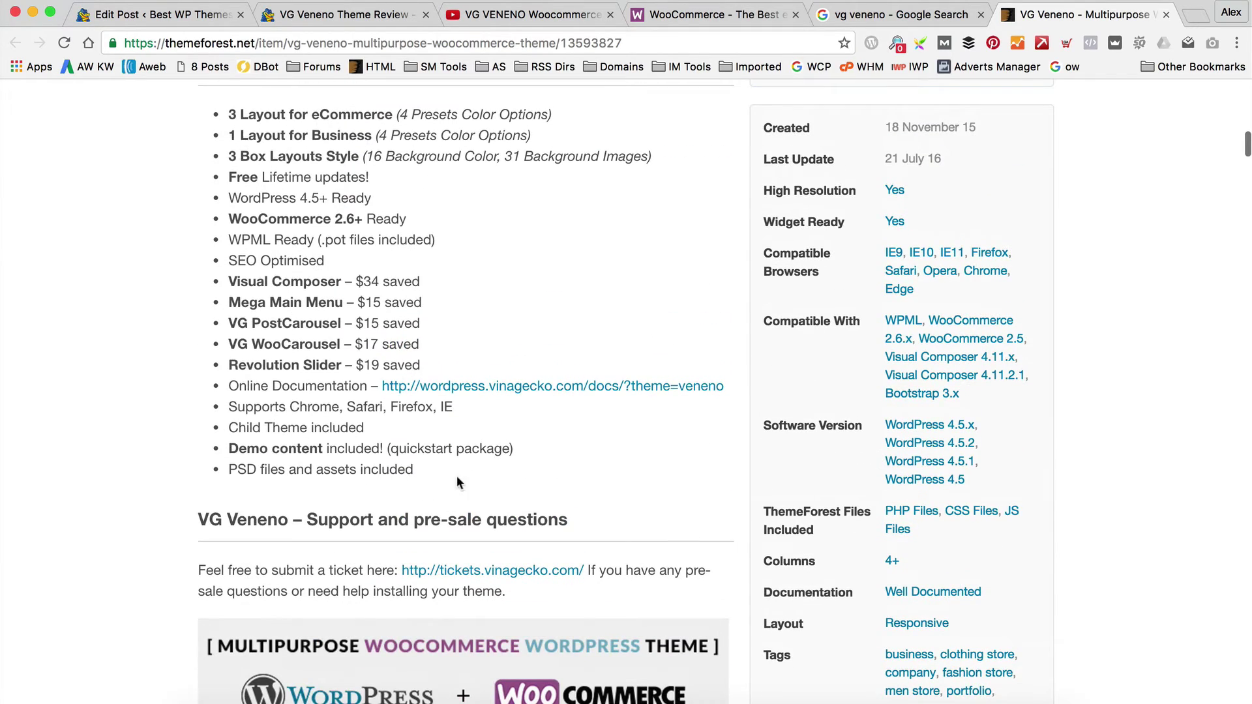
left_click_drag(457, 480, 222, 109)
left_click(167, 14)
key("super+a")
key("BackSpace")
type("5 Layout for eCommerce (4 Presets Color Options) 1 Layout for Business (4 Presets Color Options) 5 Box Layouts Style (16 Background Color, 30 Background Images) Free Lifetime updates! WordPress 4.5+ Ready WooCommerce 2.6+ Ready WPML Ready (.pot files included) SEO Optimised Visual Composer – $34 saved Mega Main Menu – $15 saved VG PostCarousel – $15 saved VG WooCarousel – $17 saved Revolution Slider – $19 saved Online Documentation – http://wordpress.vinagecko.com/docs/?theme=veneno Supports Chrome, Safari, Firefox, IE Child Theme included Demo content included! (quickstart package) PSD files and assets included")
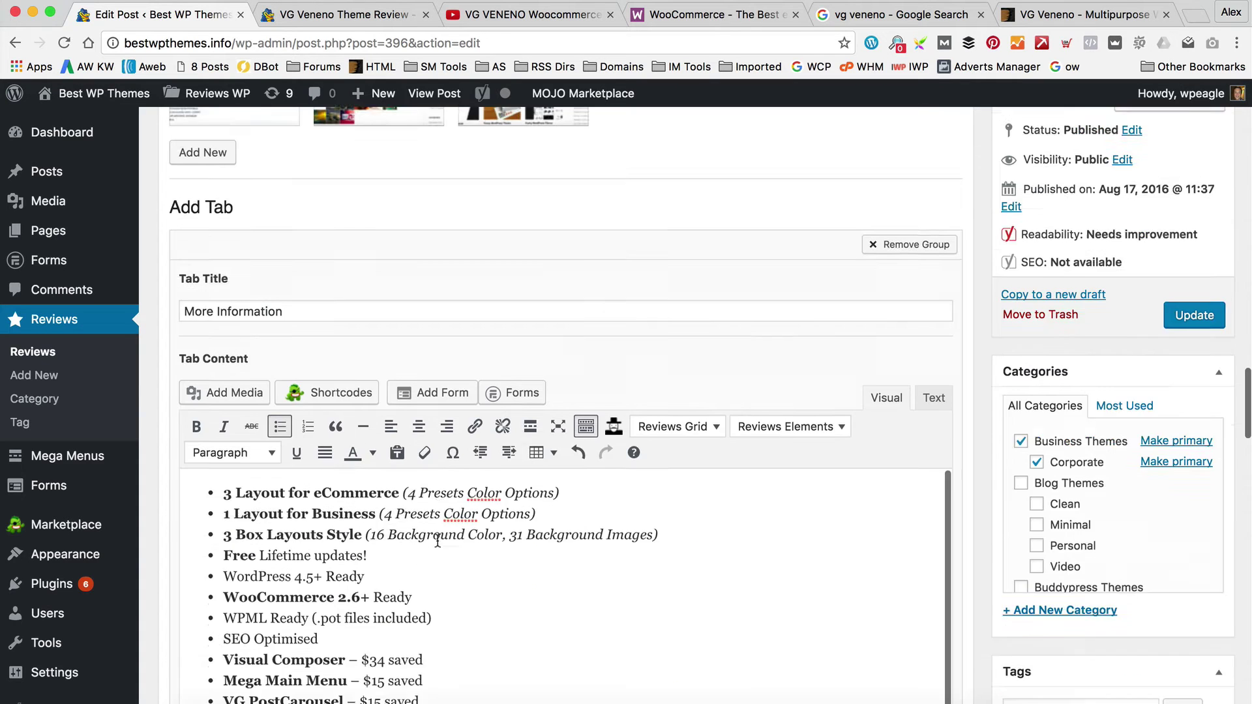
Step: Replace the first Product / Service Pros entry with "Responsive", copied from the review notes in TextEdit
scroll(428, 553, "down", 6)
scroll(427, 560, "down", 3)
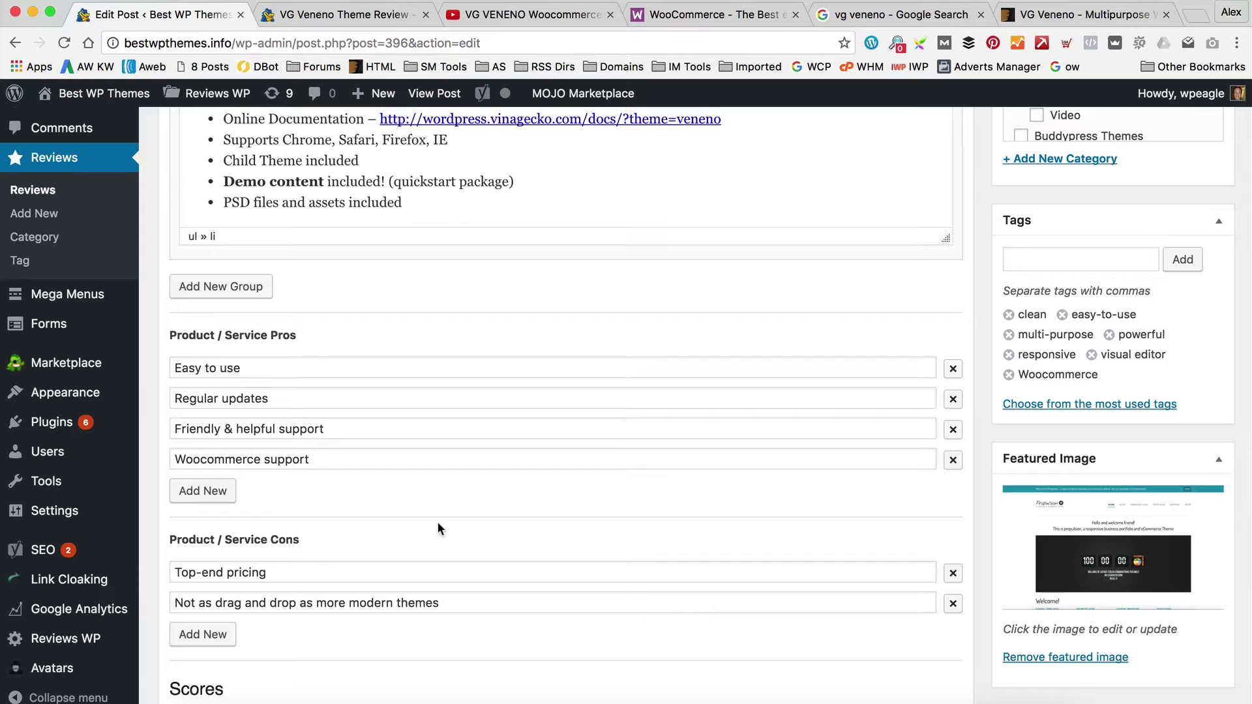
scroll(414, 363, "down", 1)
mouse_move(998, 694)
left_click(952, 684)
left_click(475, 363)
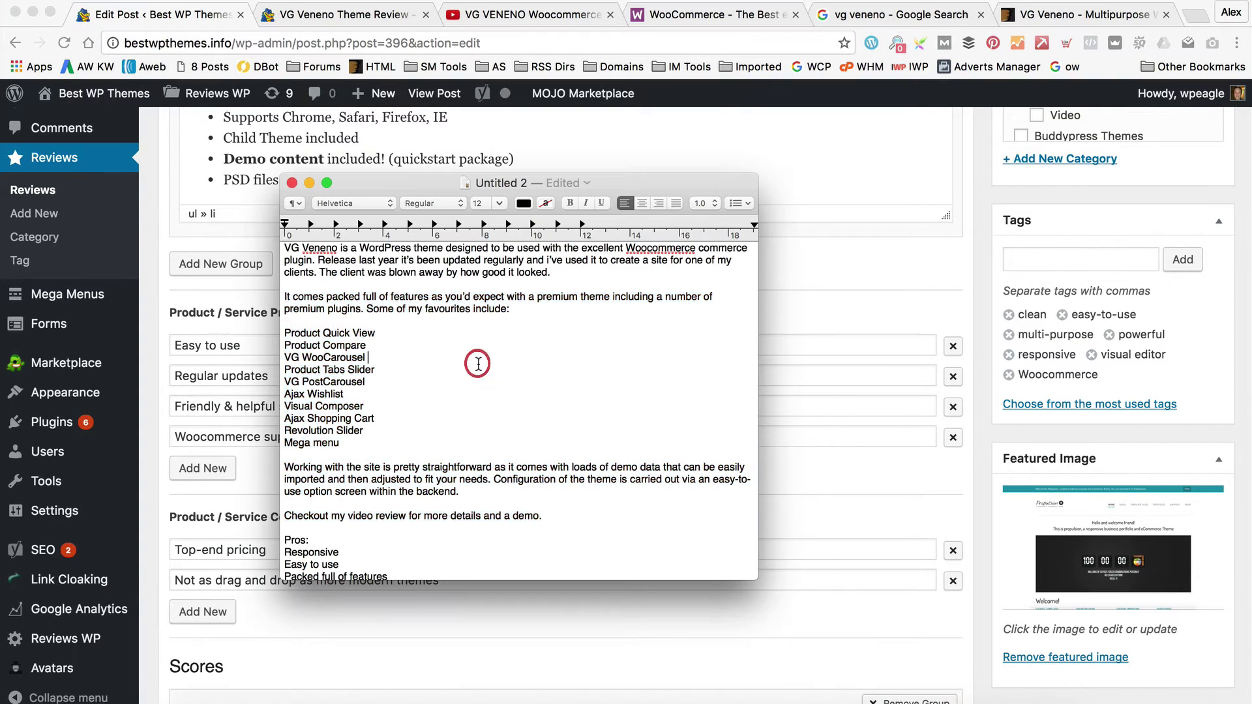
scroll(366, 404, "down", 4)
left_click_drag(266, 442, 231, 436)
key("super+c")
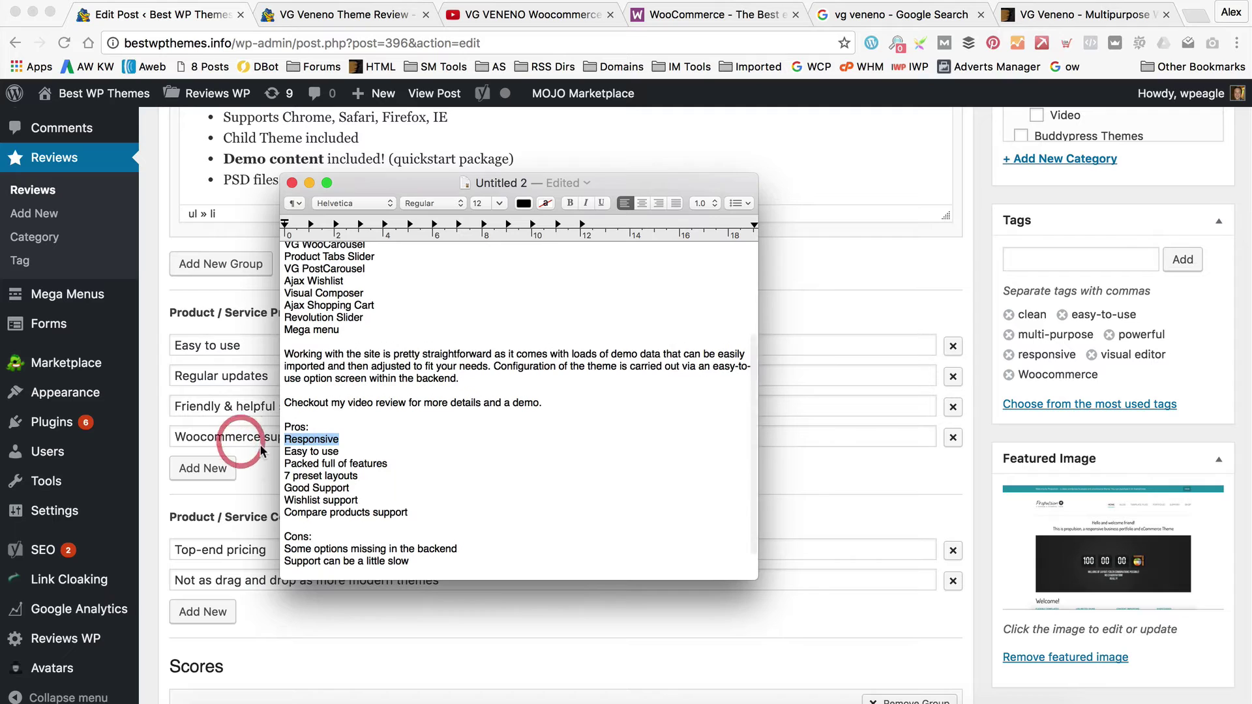
left_click(244, 345)
triple_click(254, 349)
key("super+v")
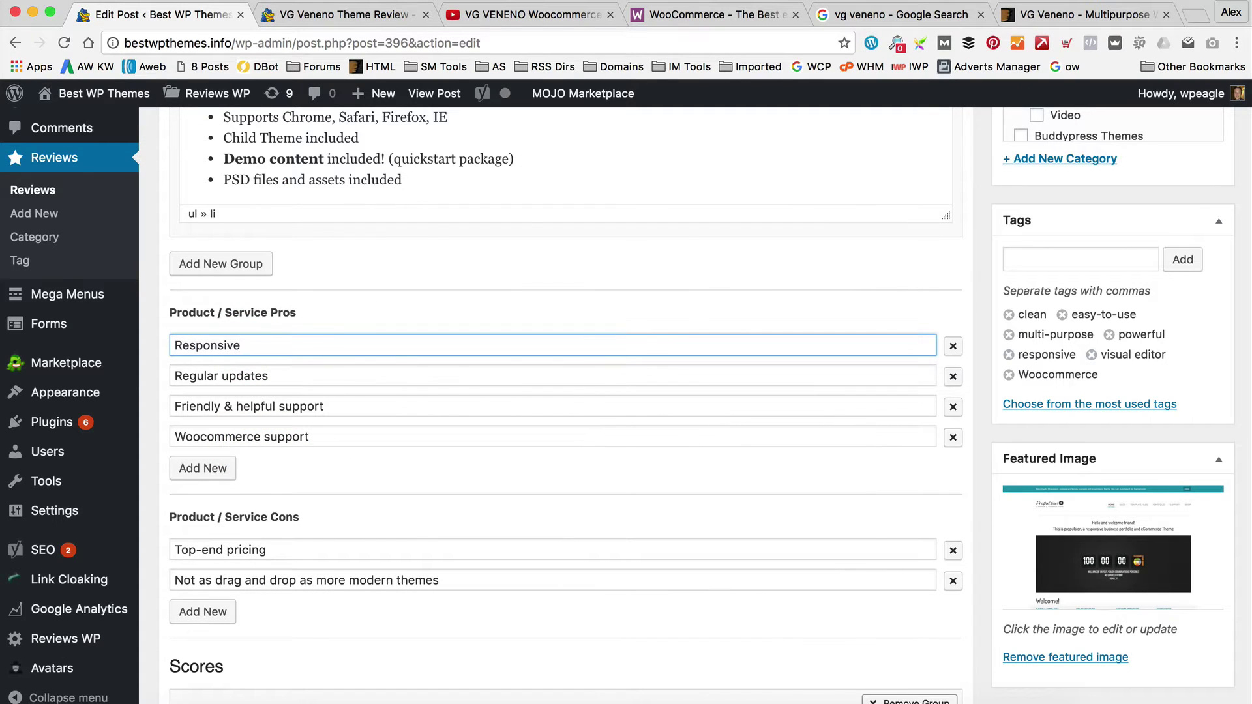
Step: Replace the second Pros entry with "Easy to use" from the TextEdit notes
left_click(974, 685)
triple_click(369, 451)
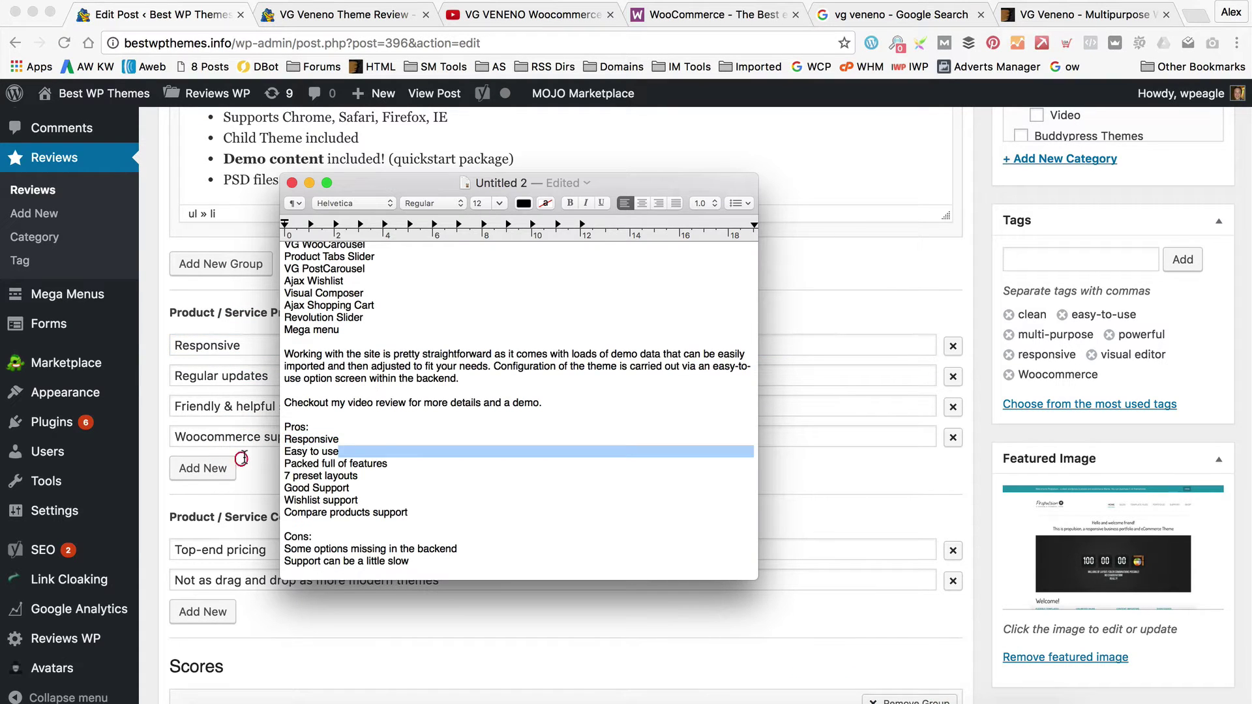
key("super+c")
left_click(238, 384)
triple_click(225, 376)
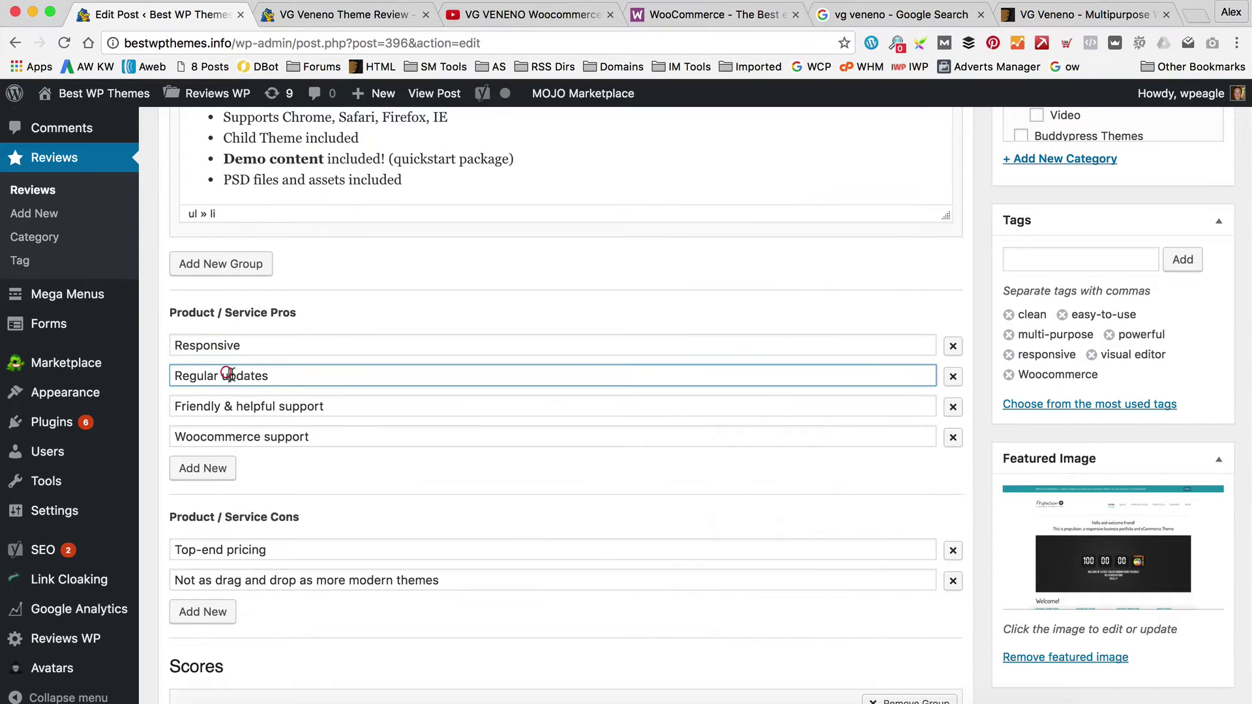
key("super+v")
Step: Replace the third Pros entry with "Packed full of features" from the TextEdit notes
left_click(1042, 684)
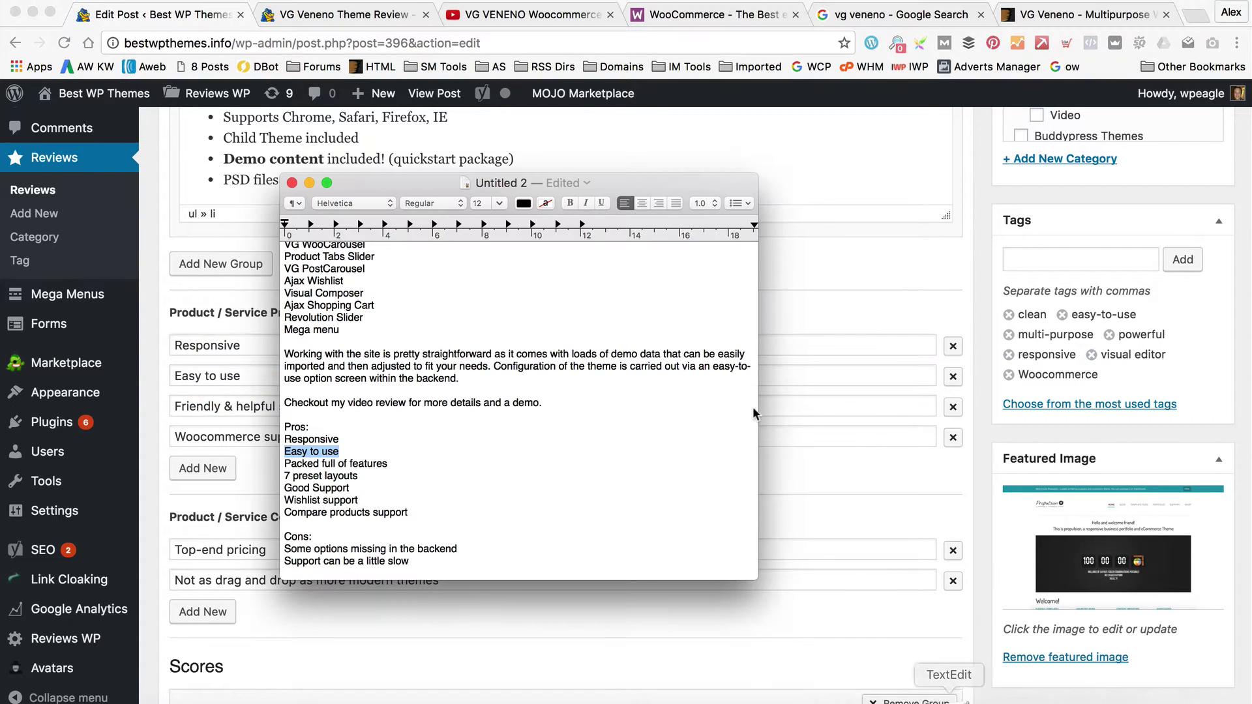
left_click_drag(404, 464, 287, 465)
key("super+c")
left_click(258, 391)
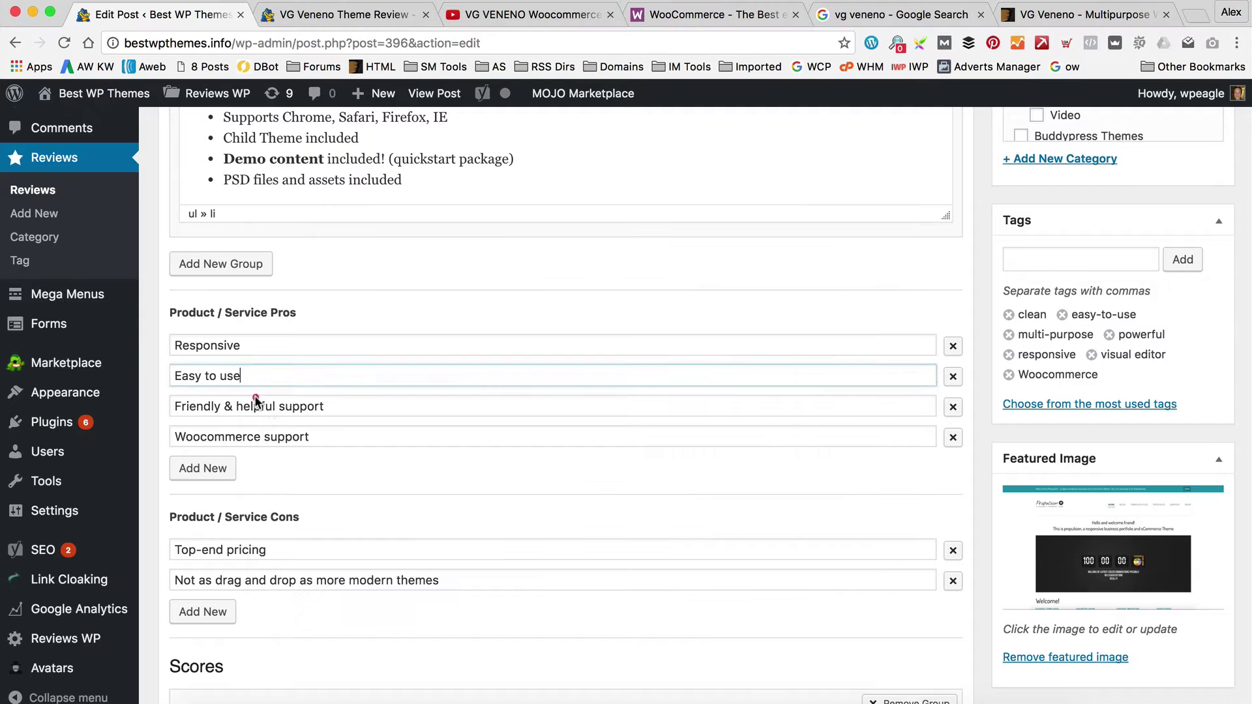
left_click(390, 414)
key("super+a")
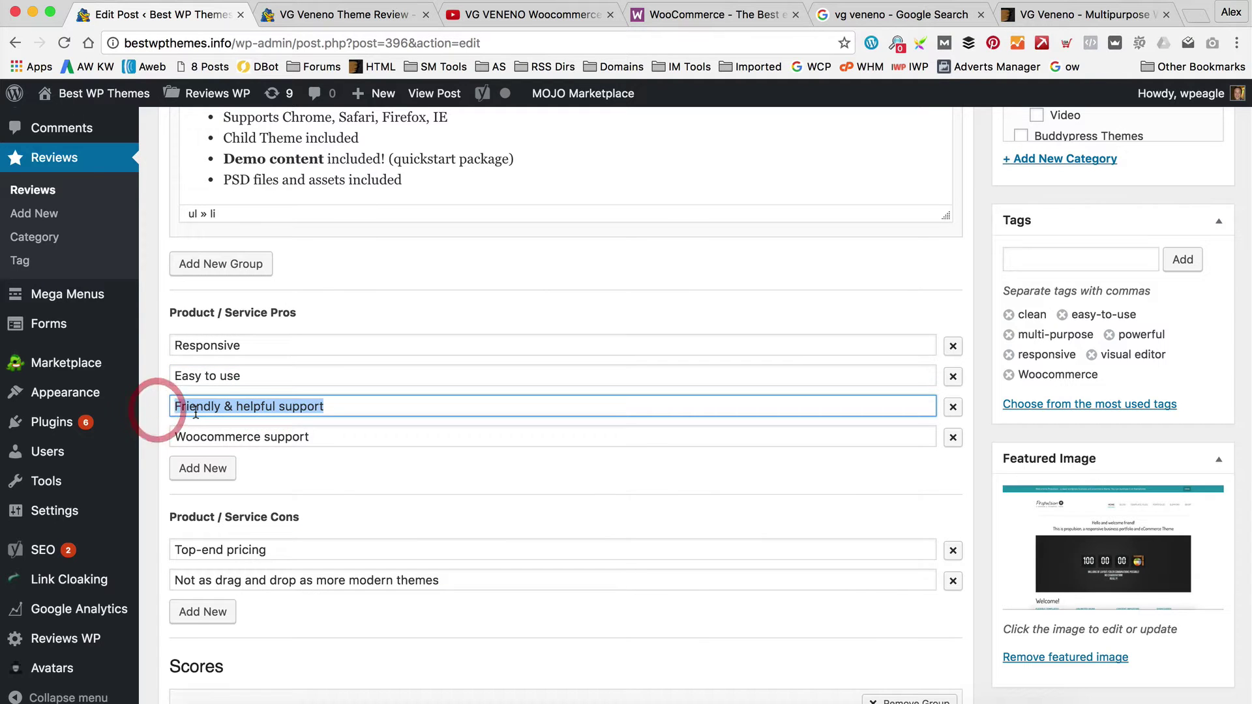
key("super+v")
Step: Replace the fourth Pros entry with "7 preset layouts" from the TextEdit notes
left_click(956, 703)
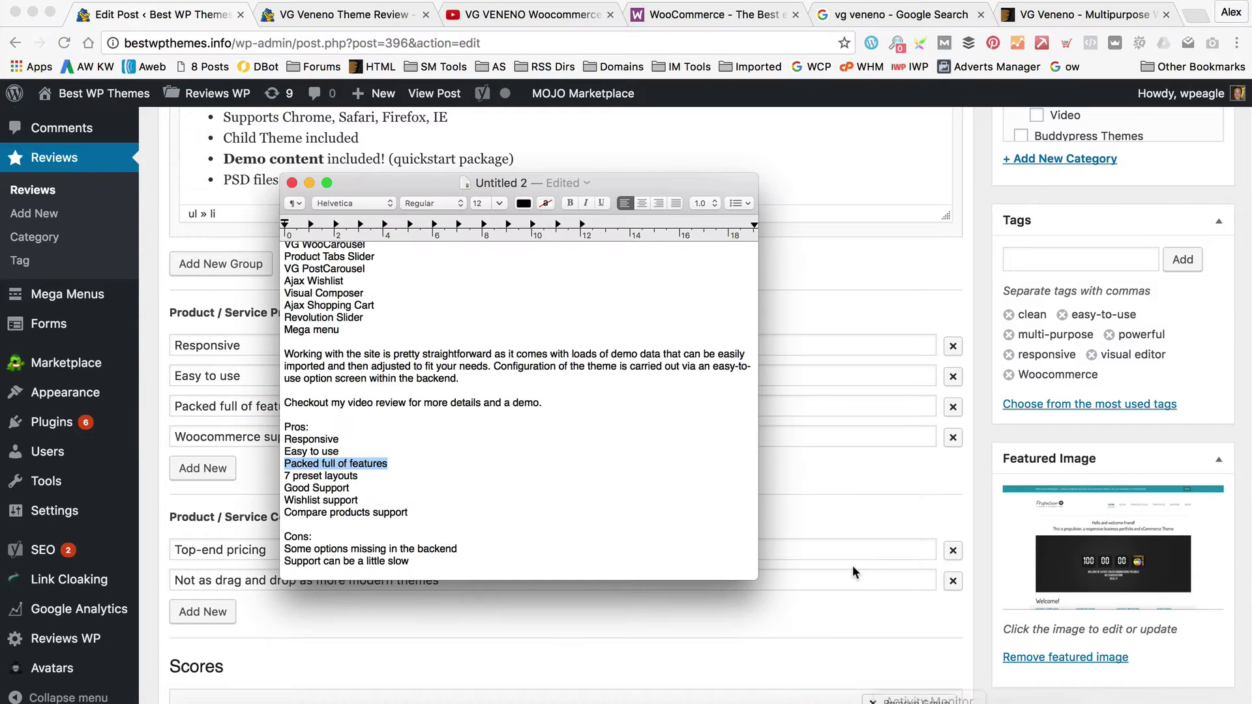
left_click_drag(405, 480, 262, 477)
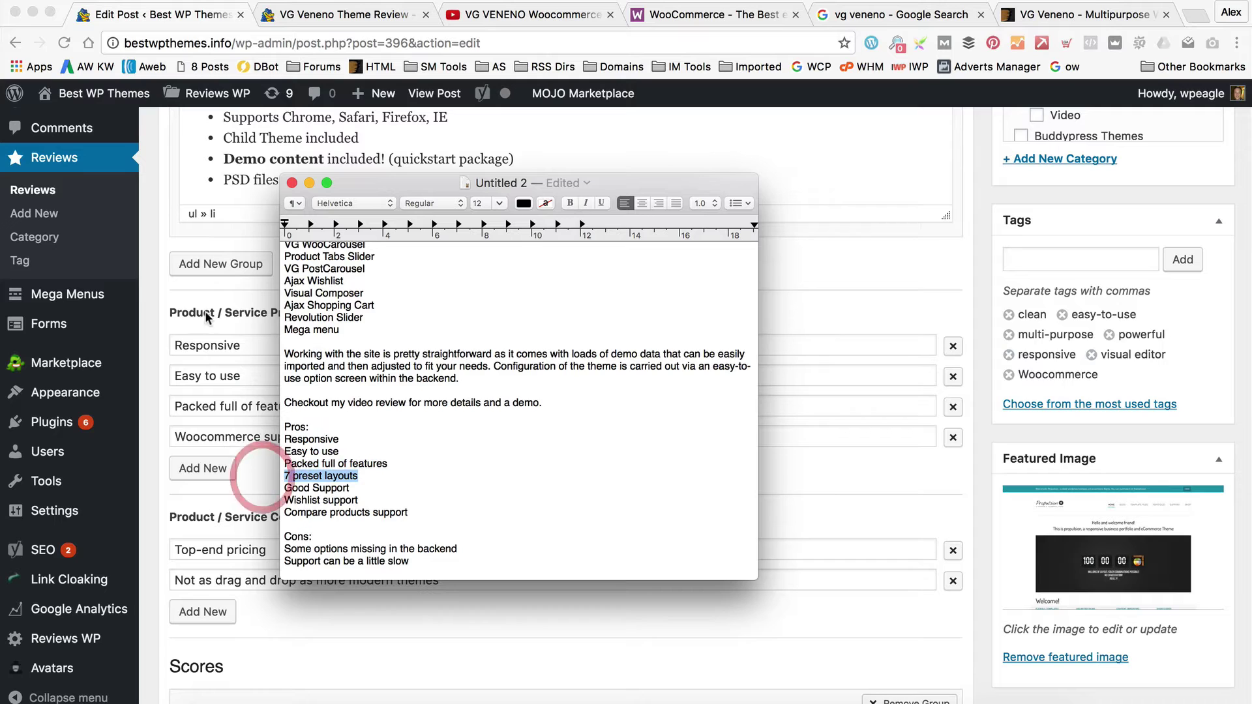
left_click(231, 329)
triple_click(320, 430)
key("BackSpace")
key("super+v")
Step: Add a fifth Pros entry reading "Good Support", copied from the TextEdit notes
left_click(193, 468)
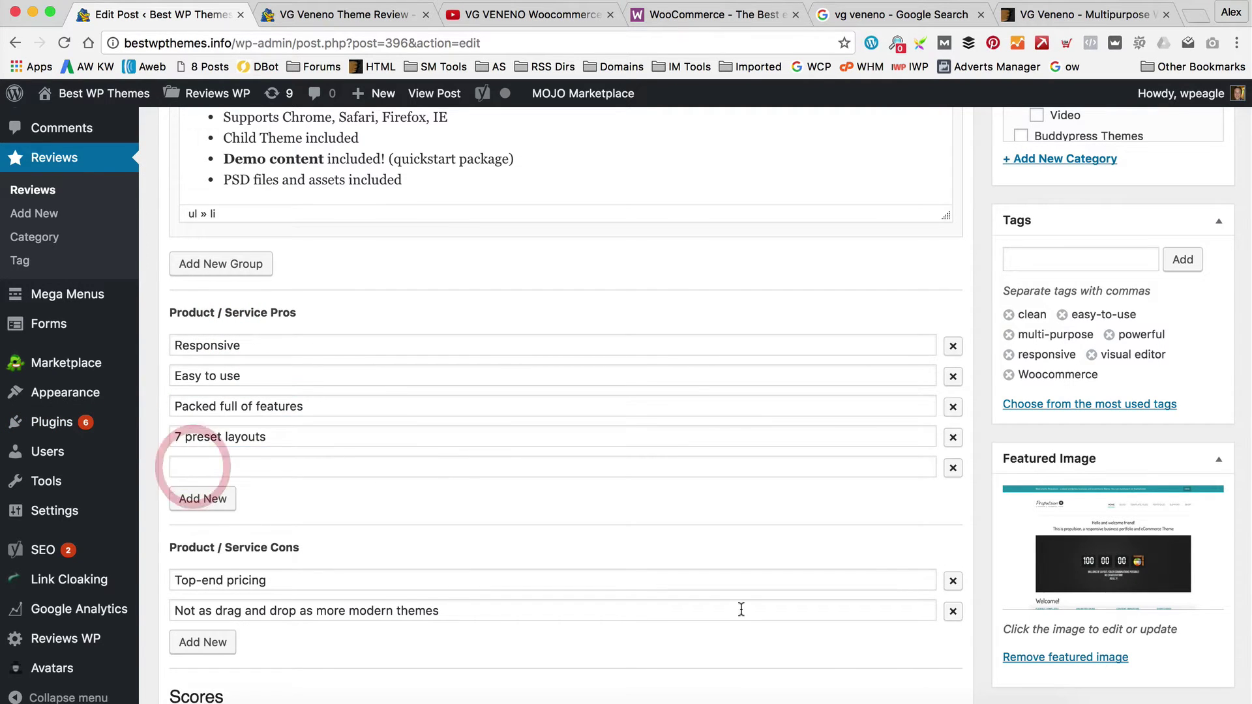
left_click(1032, 686)
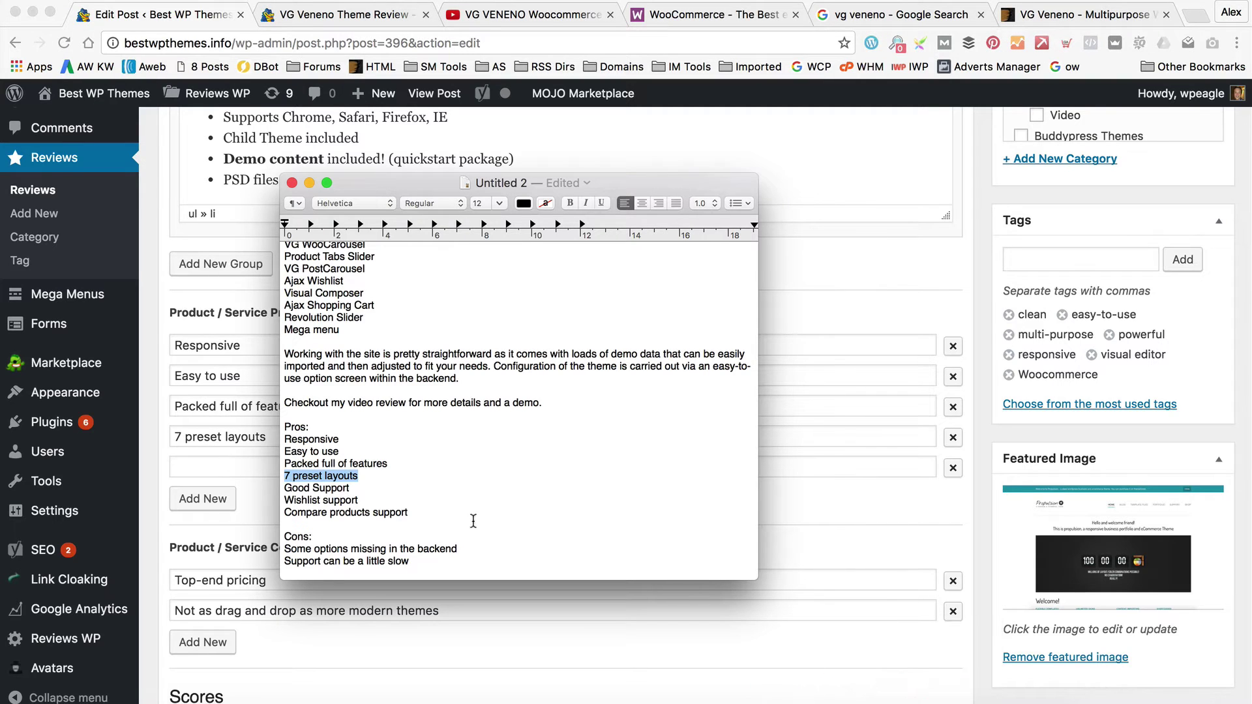
left_click(254, 467)
key("super+v")
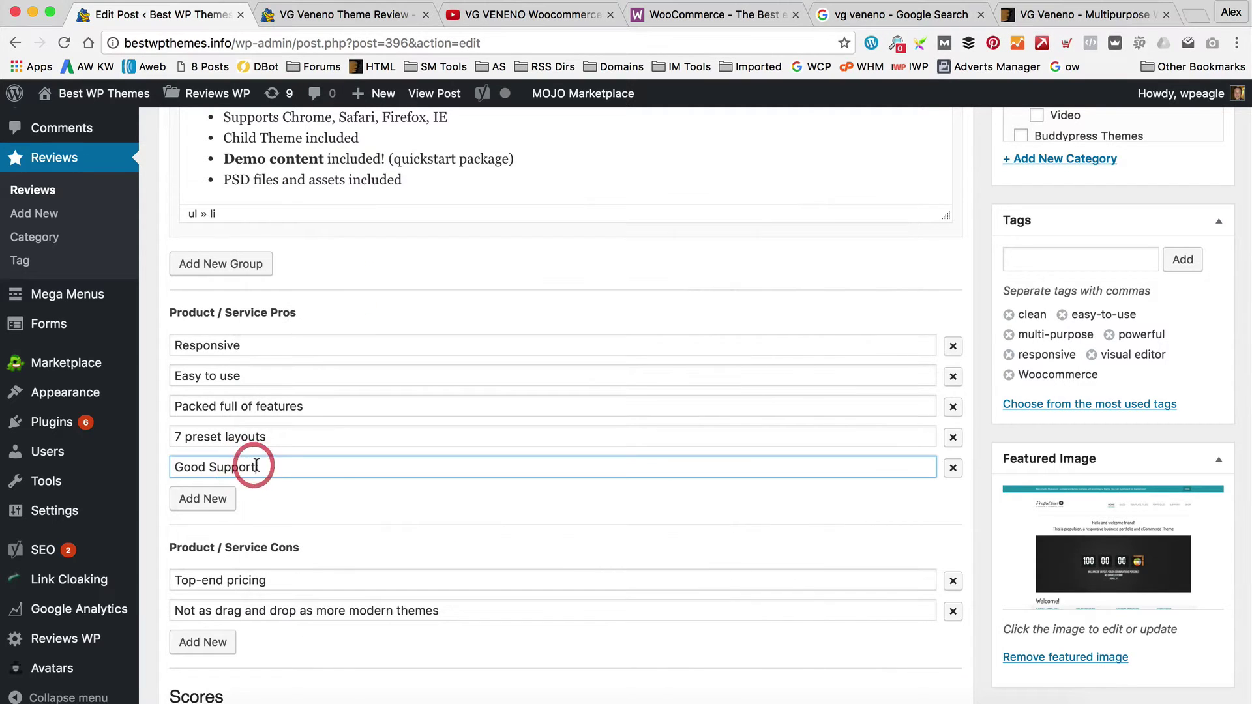
Step: Add a sixth Pros entry reading "Wishlist support", copied from the TextEdit notes
left_click(196, 500)
left_click(1032, 686)
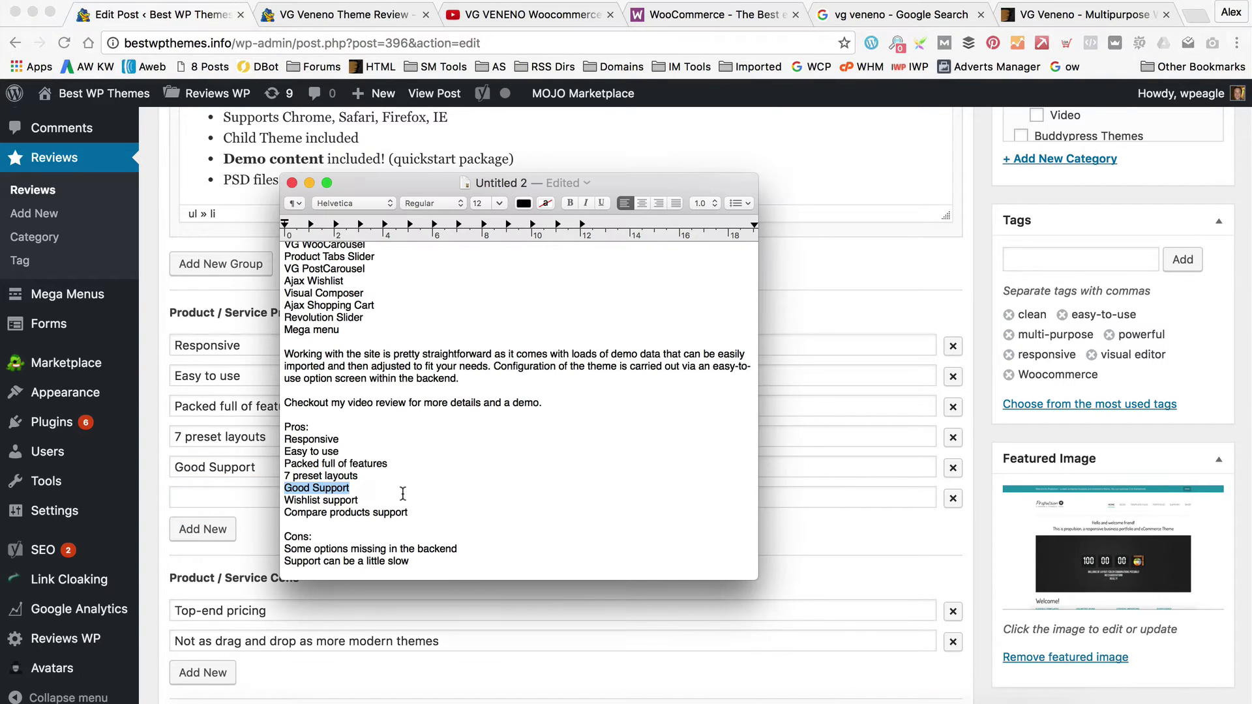
left_click_drag(360, 500, 277, 500)
left_click(234, 500)
key("super+v")
Step: Add a seventh Pros entry reading "Compare products support", copied from the TextEdit notes
left_click(217, 529)
left_click(1031, 686)
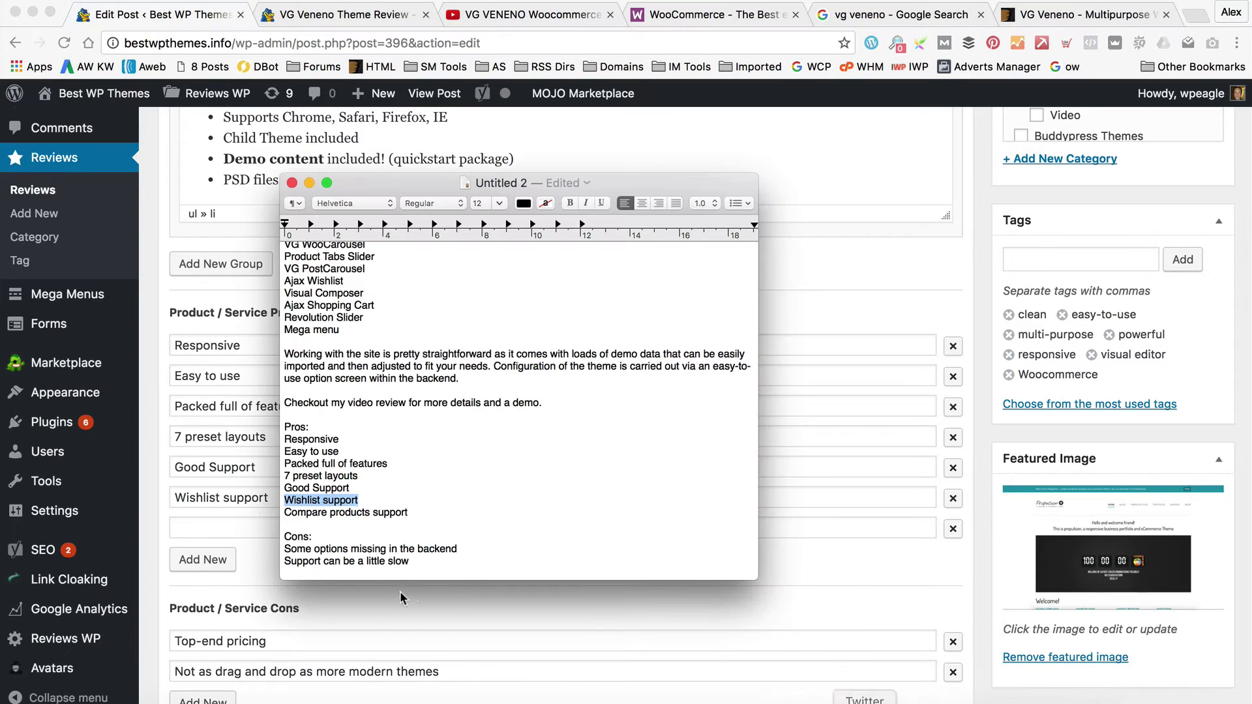
left_click_drag(427, 513, 294, 513)
key("super+c")
left_click(248, 529)
key("super+v")
Step: Replace the first Product / Service Cons entry with "Some options missing in the backend" from the TextEdit notes
scroll(290, 542, "down", 5)
scroll(290, 542, "down", 2)
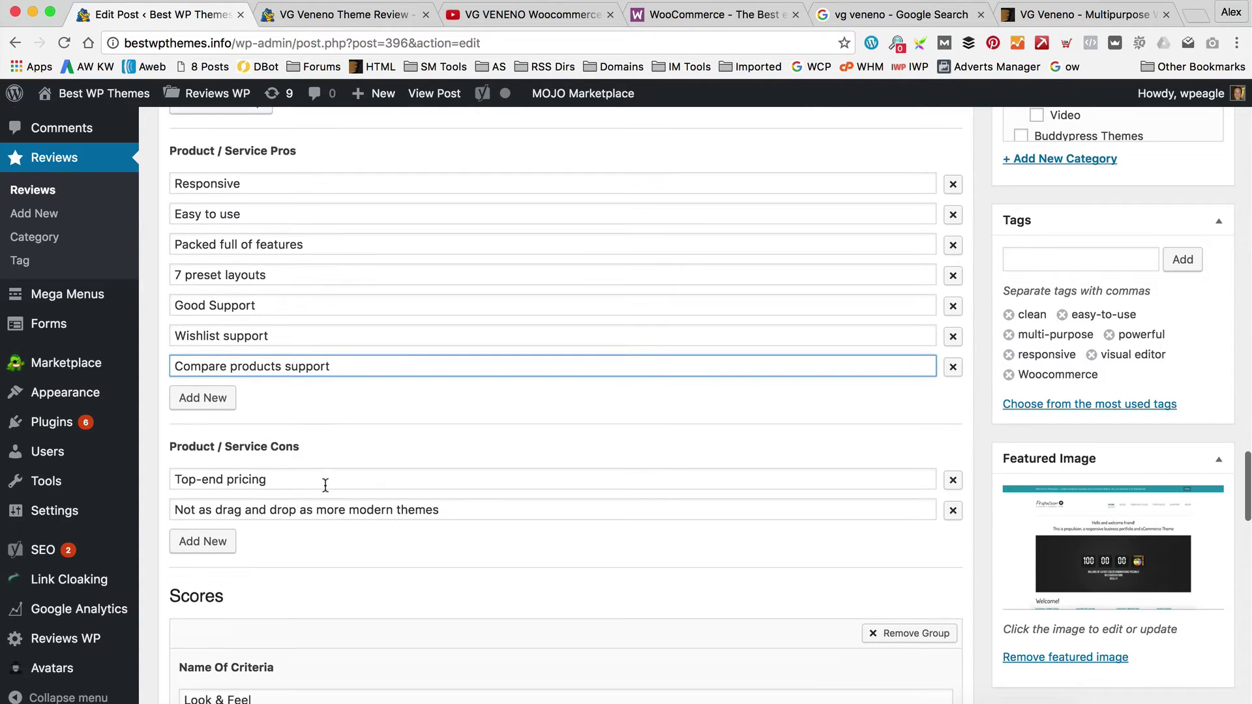
left_click(1031, 686)
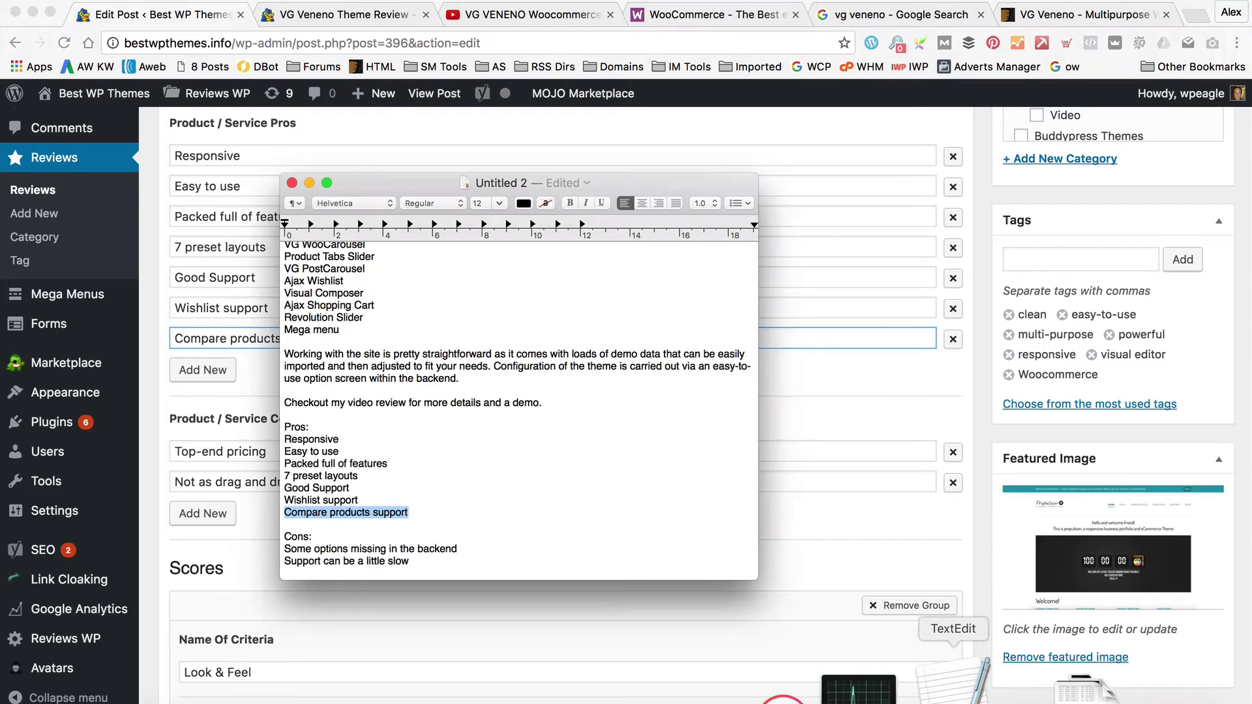
left_click_drag(457, 549, 272, 549)
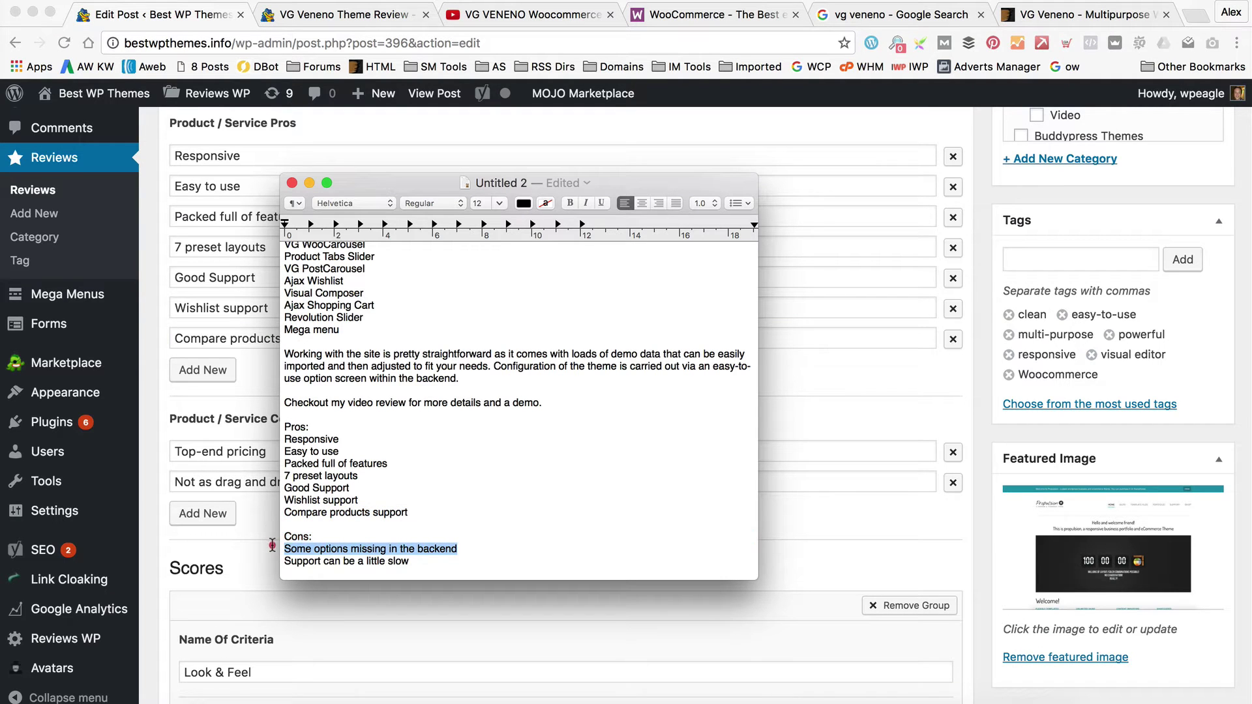
left_click(242, 468)
triple_click(266, 452)
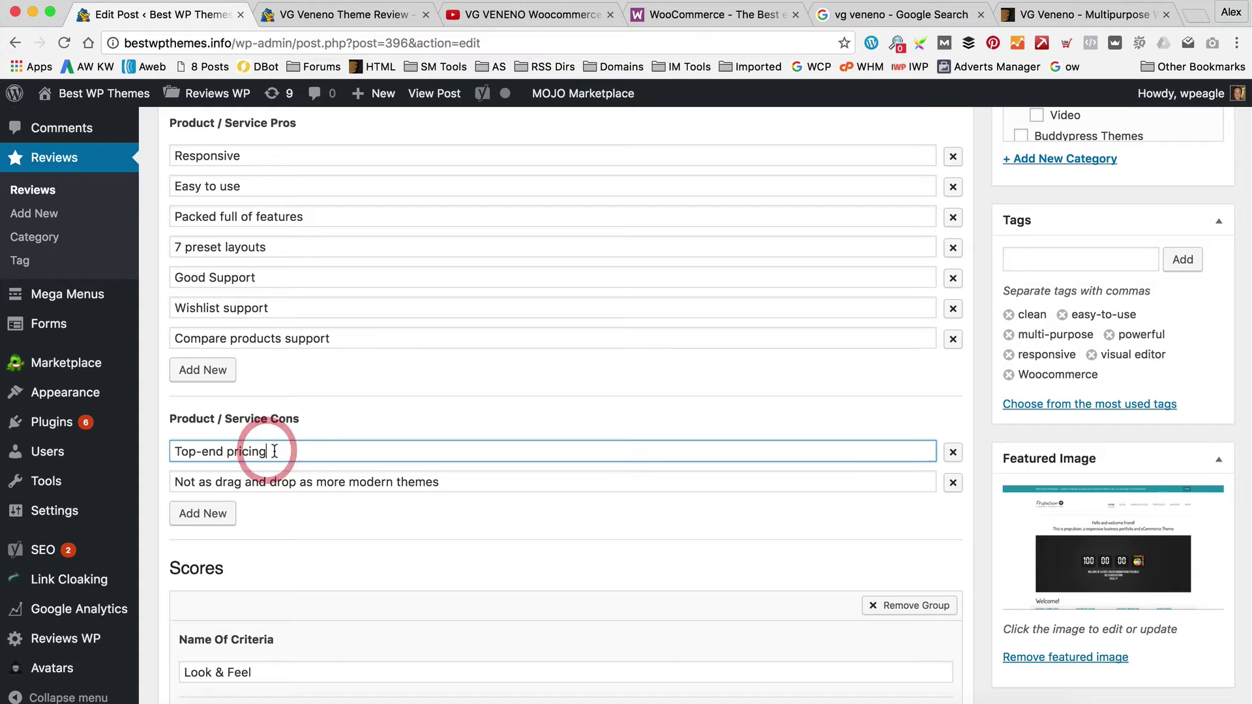
key("super+v")
Step: Replace the second Cons entry with "Support can be a little slow" from the TextEdit notes
left_click(992, 682)
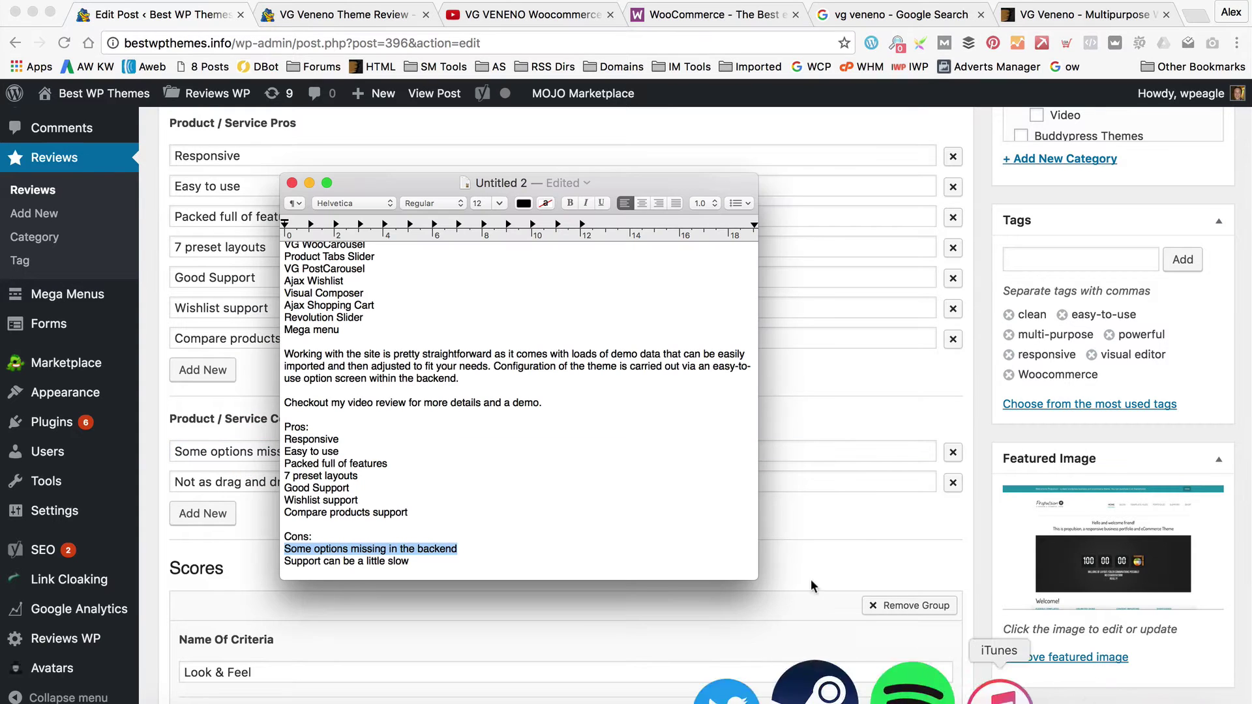
left_click_drag(411, 562, 285, 559)
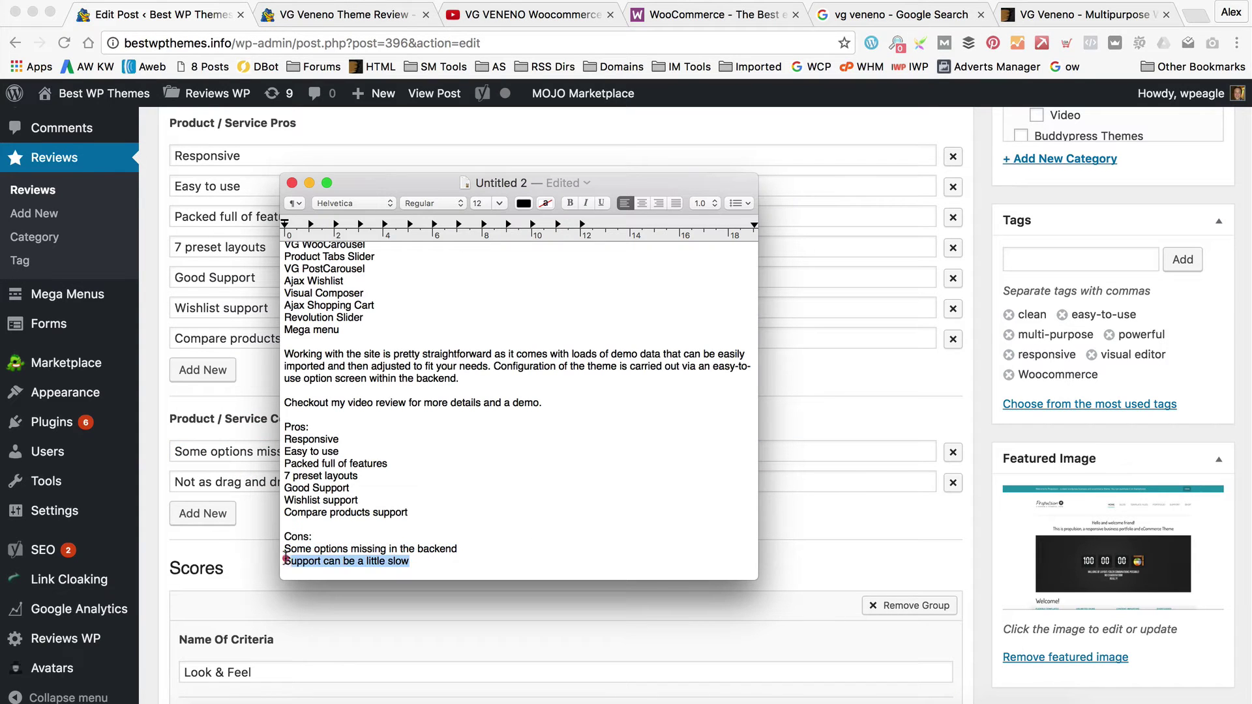
left_click(254, 494)
triple_click(273, 483)
key("super+v")
Step: Set the criteria score for Support to 3 in the review's Scores
scroll(411, 489, "down", 3)
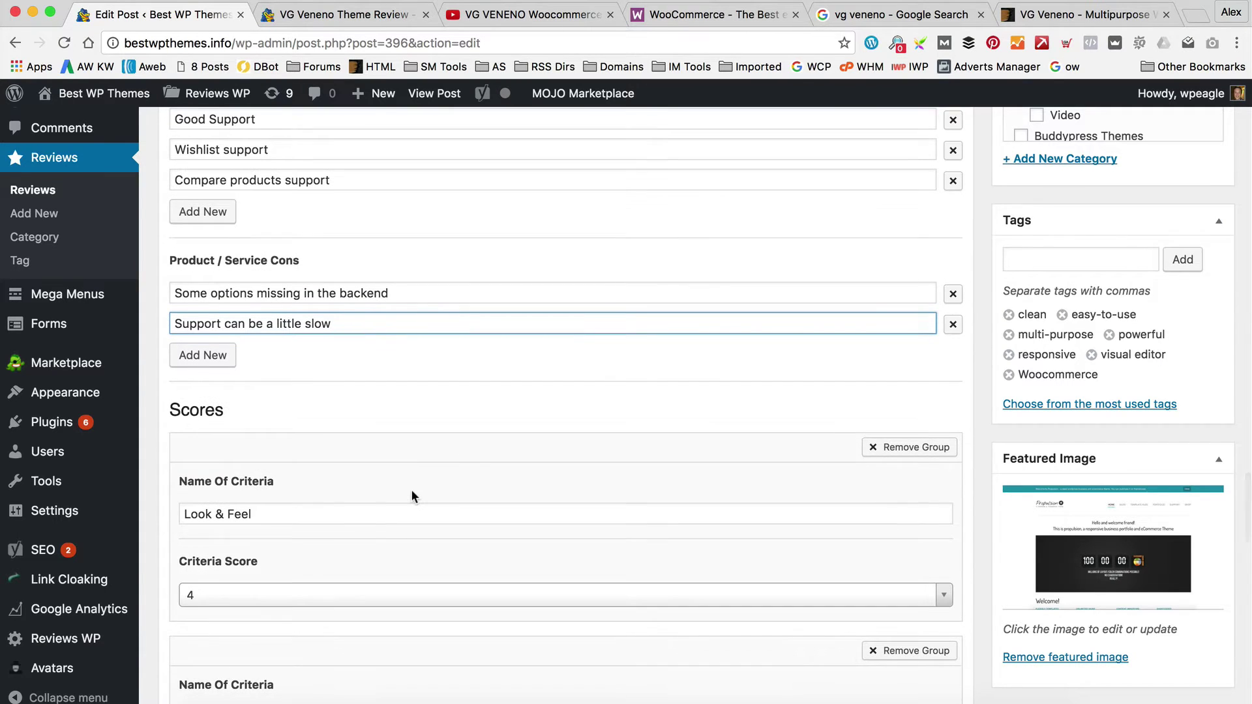
scroll(411, 489, "down", 3)
scroll(411, 491, "down", 2)
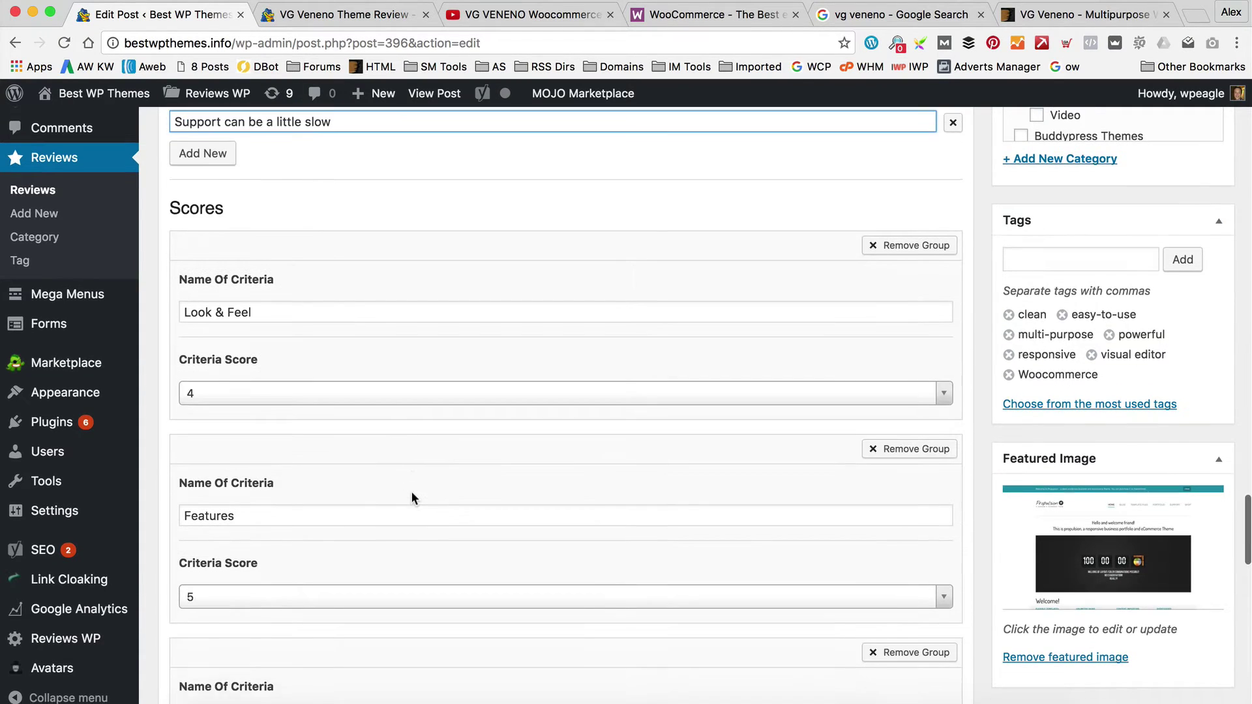
scroll(411, 496, "down", 5)
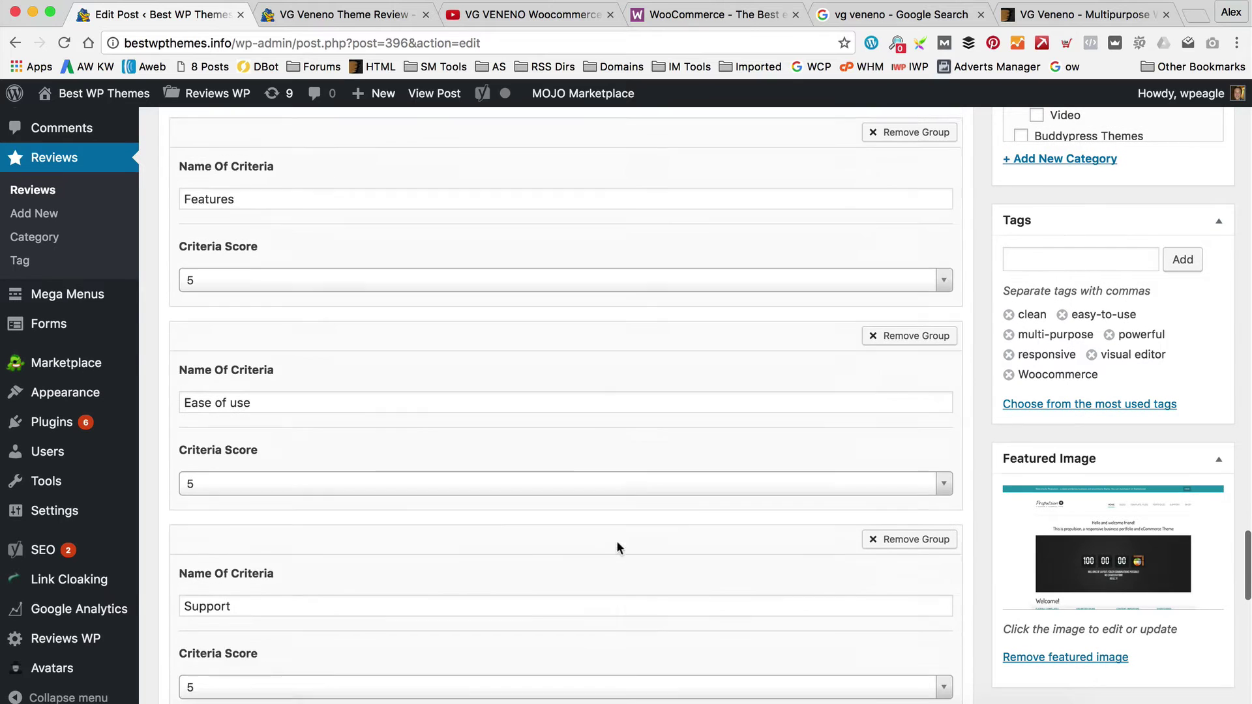
left_click(435, 681)
left_click(426, 595)
Step: Set the criteria score for Ease of use to 4
scroll(446, 495, "down", 1)
scroll(418, 417, "down", 1)
left_click(285, 353)
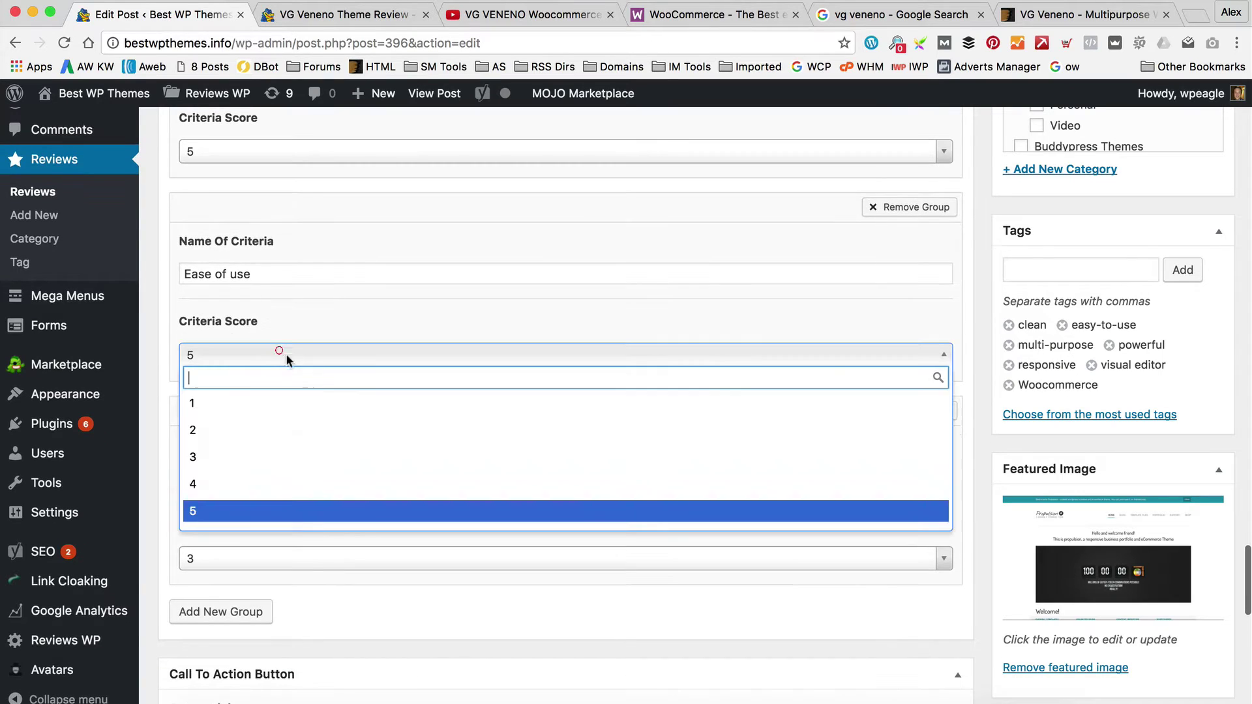
left_click(228, 489)
scroll(384, 437, "down", 3)
scroll(384, 437, "up", 7)
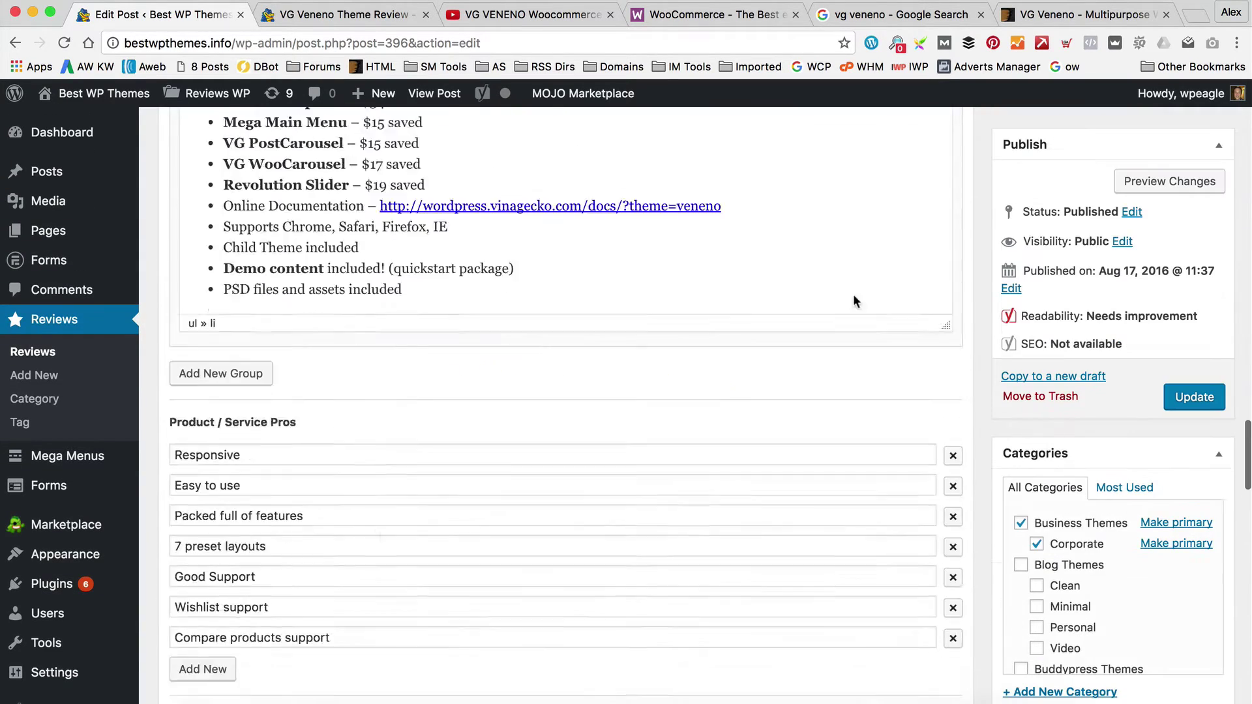
scroll(638, 419, "up", 6)
scroll(726, 538, "down", 12)
scroll(726, 540, "down", 5)
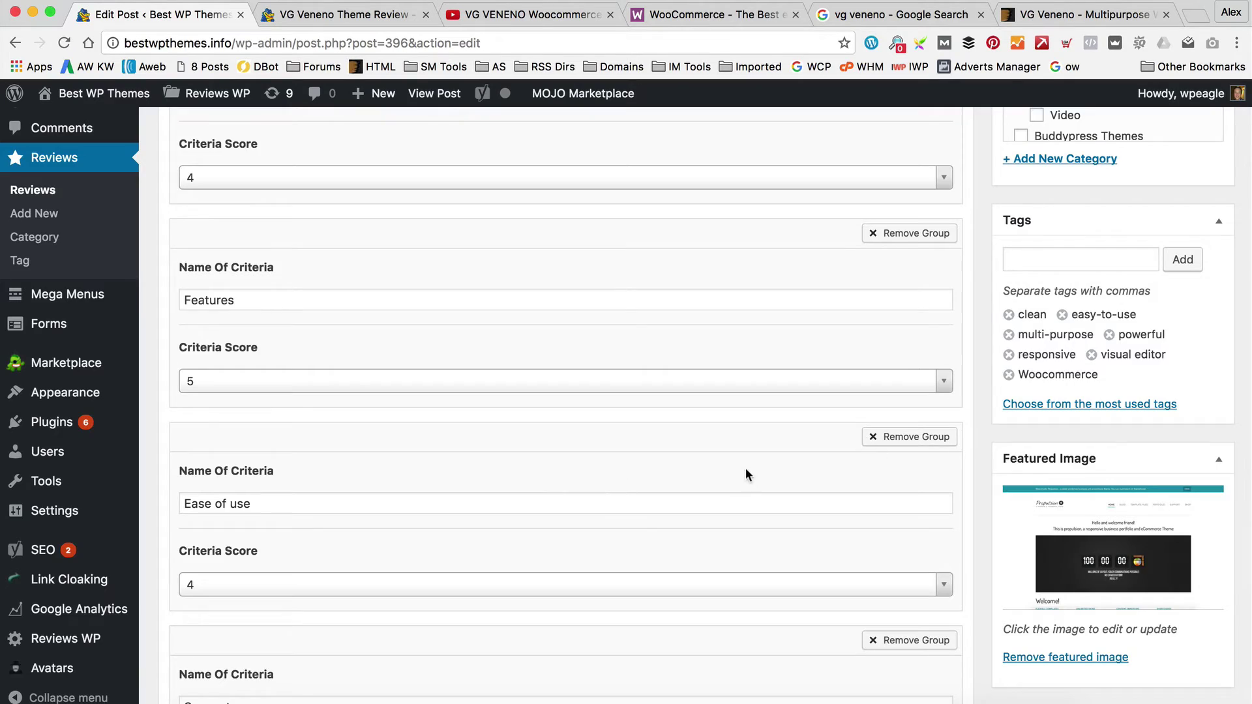
Step: Check the review's remaining sections below the scores for links that need replacing, including Call To Action Button and Where To Buy
scroll(745, 467, "down", 2)
scroll(626, 419, "up", 15)
scroll(699, 404, "down", 5)
scroll(701, 404, "down", 20)
scroll(676, 378, "down", 12)
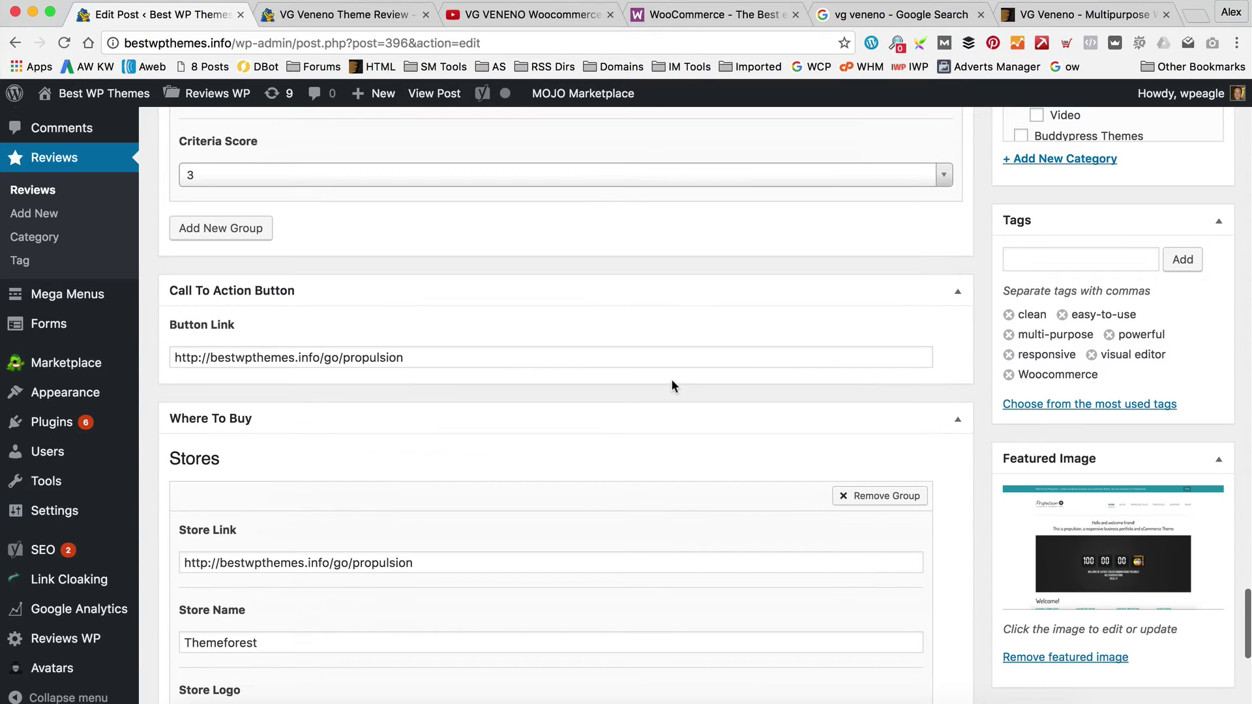
scroll(671, 378, "up", 1)
scroll(492, 335, "down", 5)
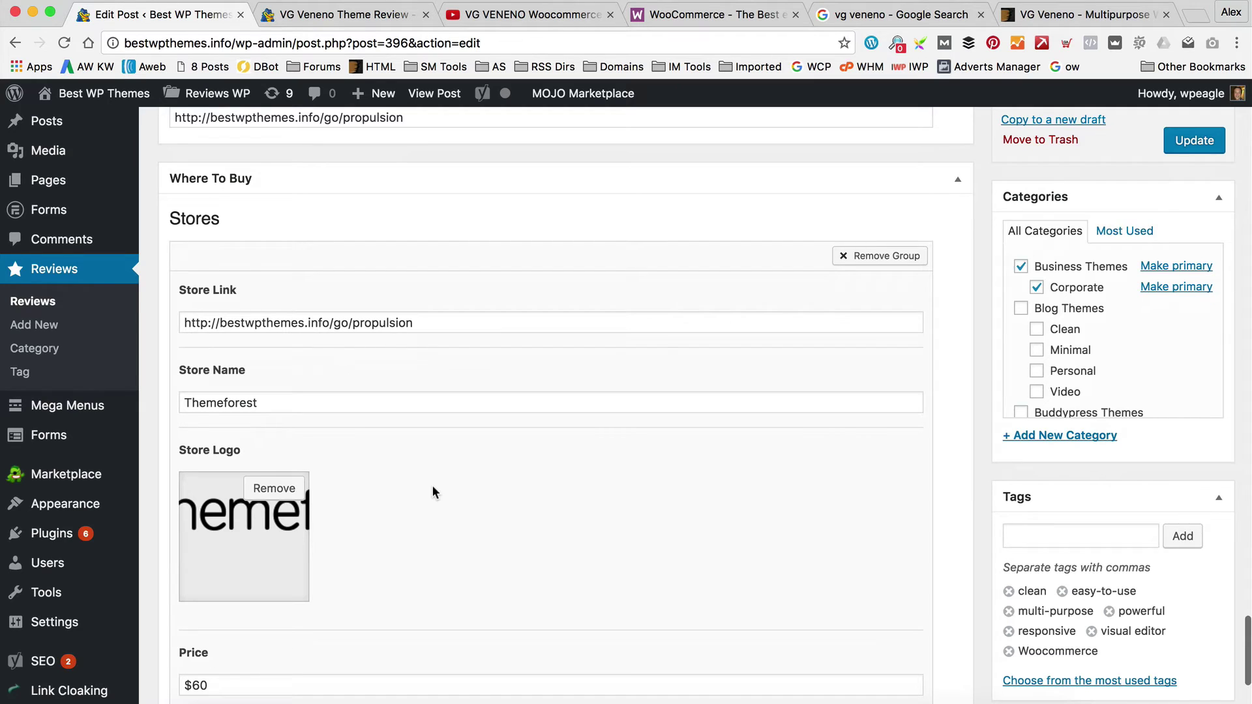
scroll(431, 490, "up", 4)
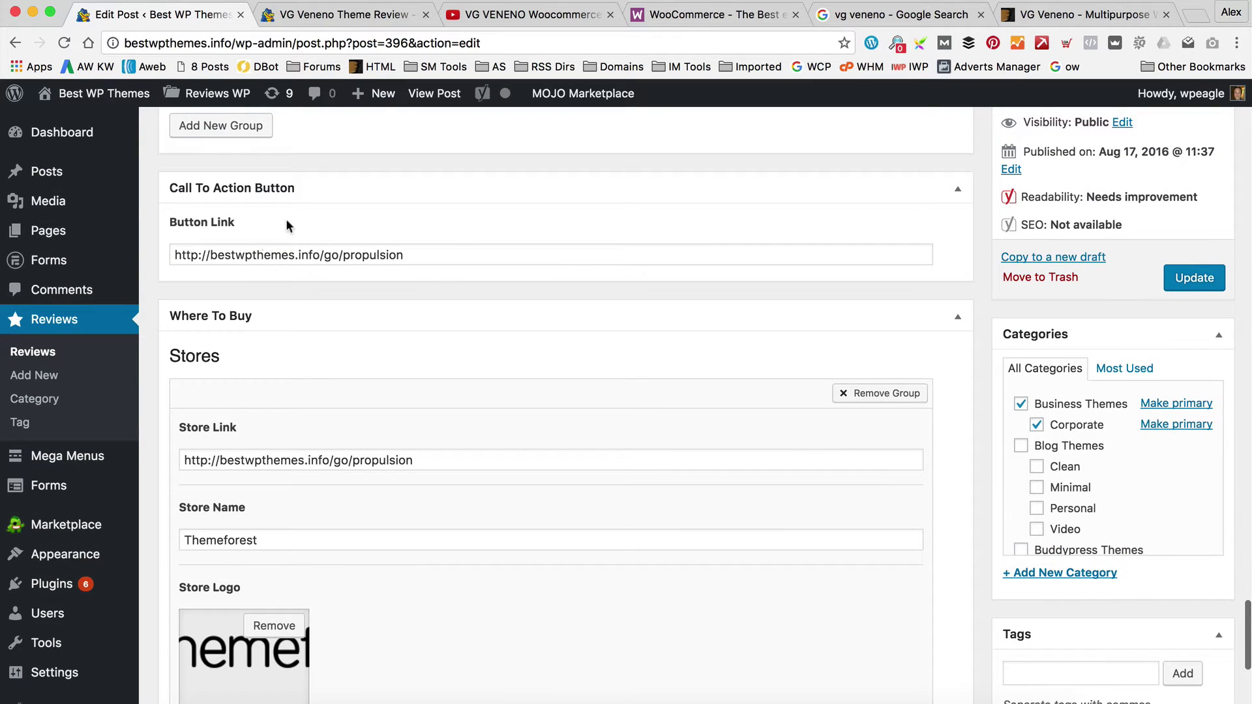
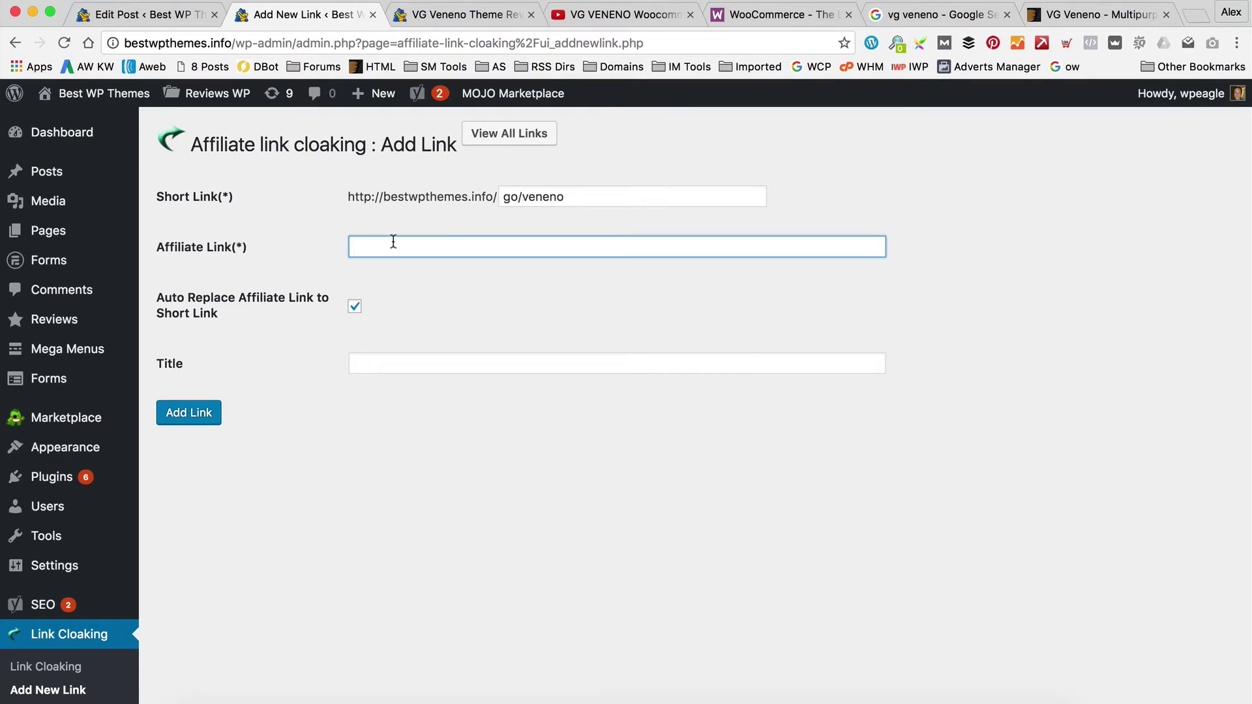
Step: Paste the VG Veneno Envato affiliate URL as the Affiliate Link for go/veneno, title it "Veneno", and add the link
key("super+v")
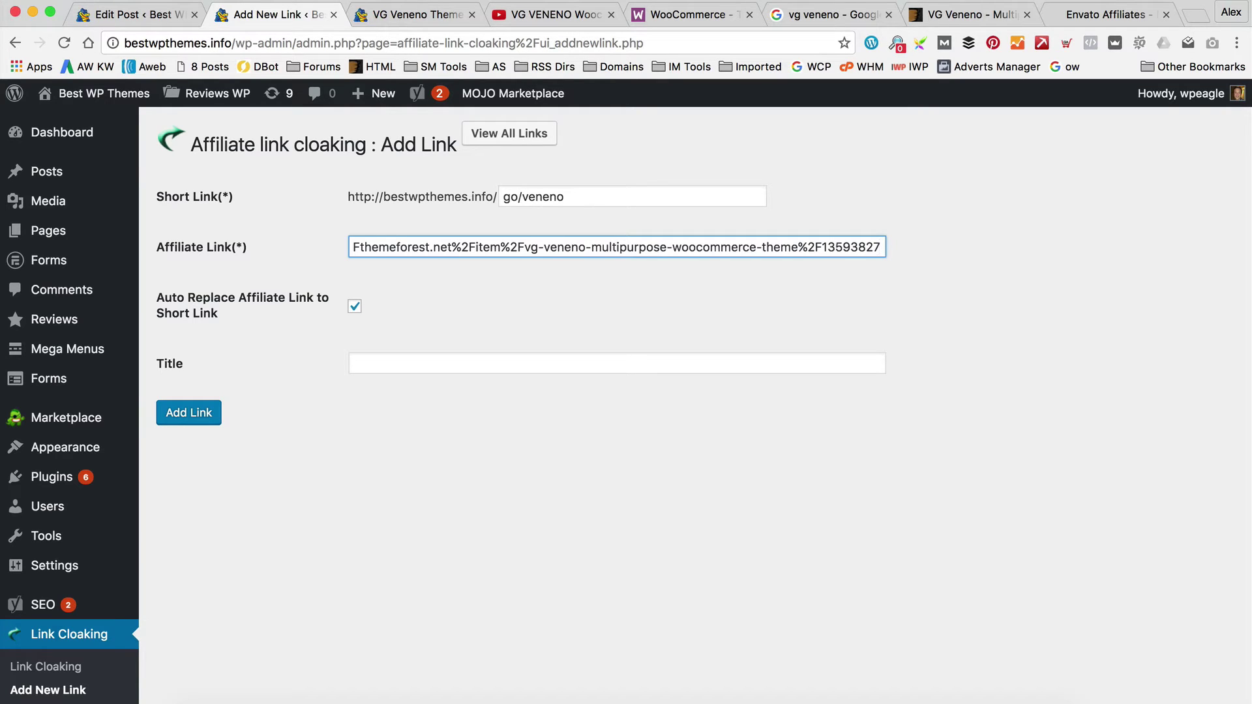
left_click(590, 280)
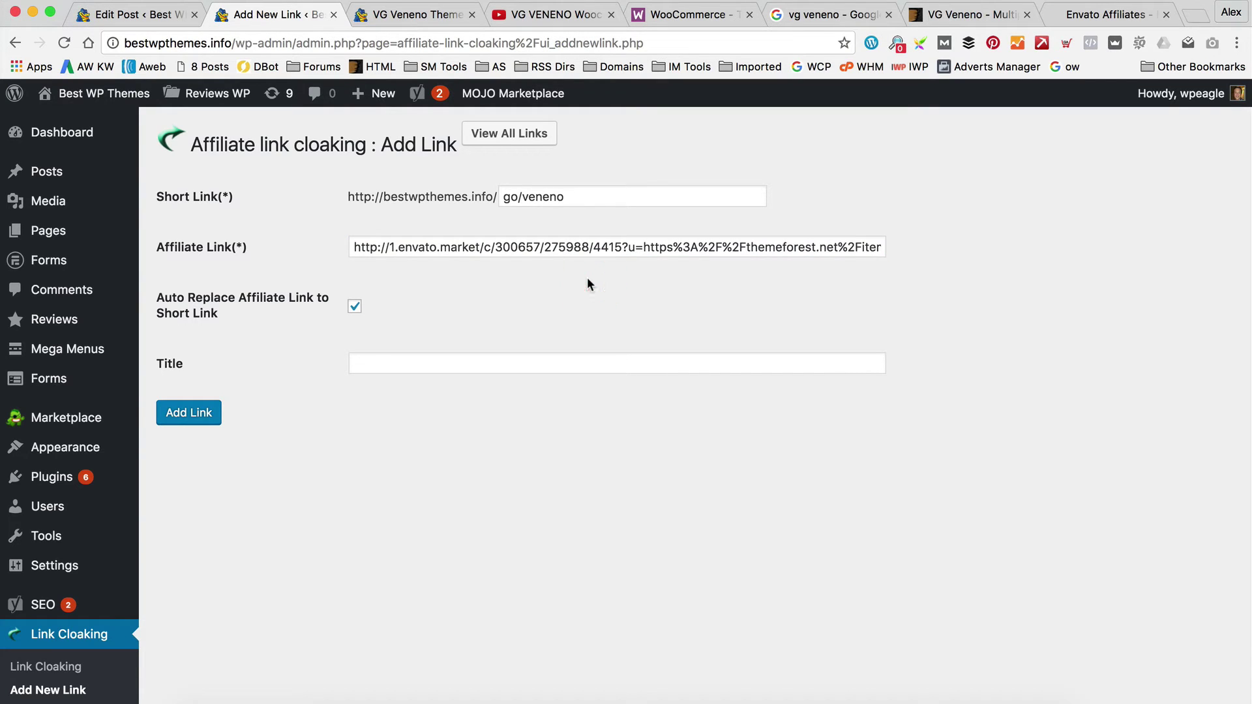
left_click(534, 370)
type("Veneno")
key("Down")
key("Return")
left_click(195, 421)
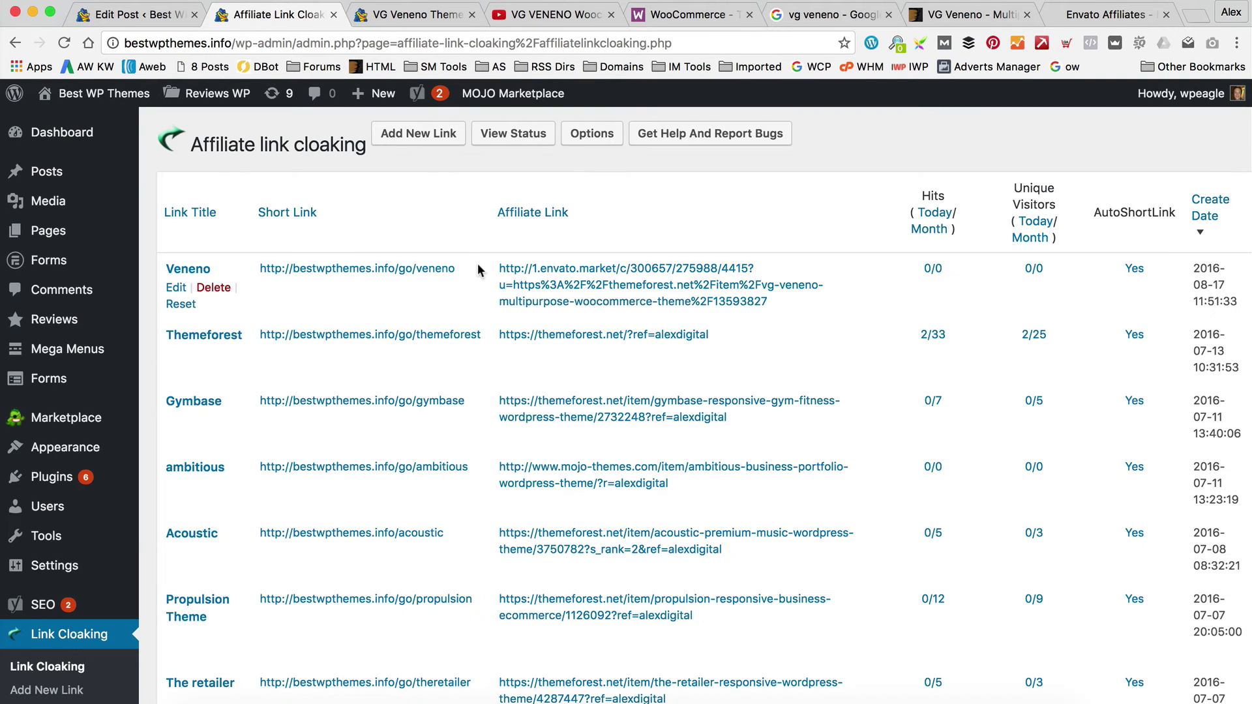
left_click_drag(477, 263, 264, 263)
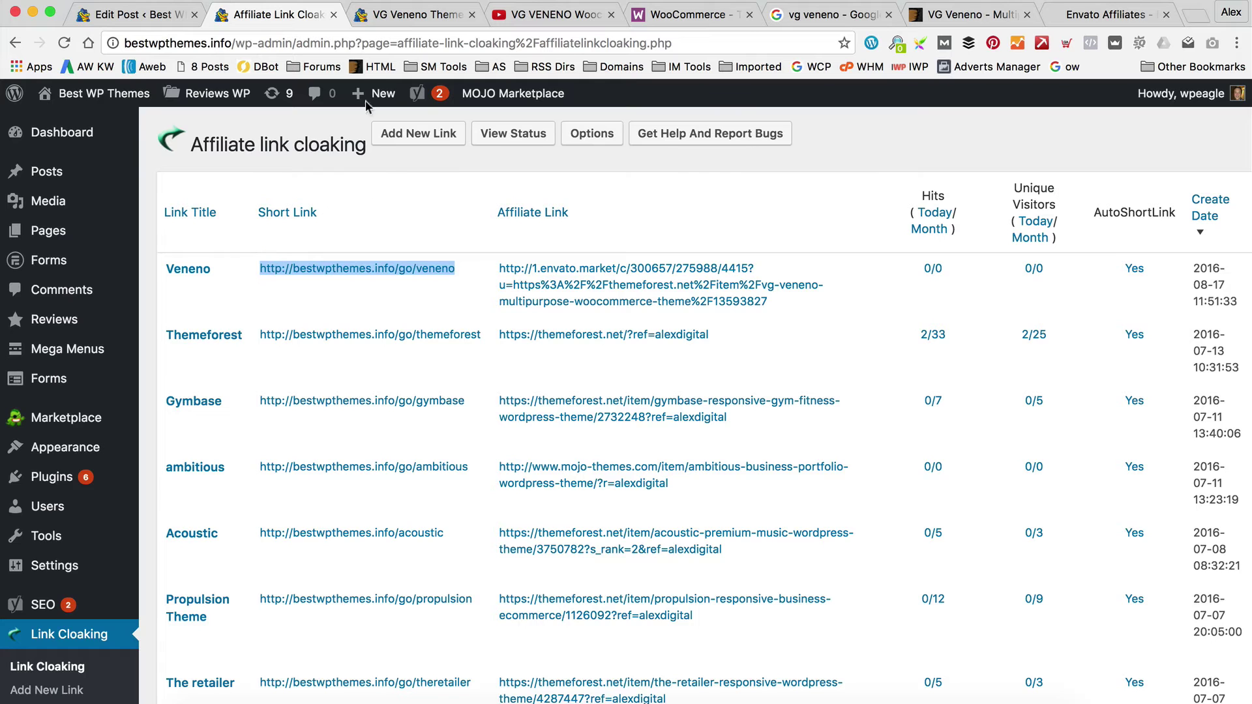
left_click(333, 14)
left_click(143, 13)
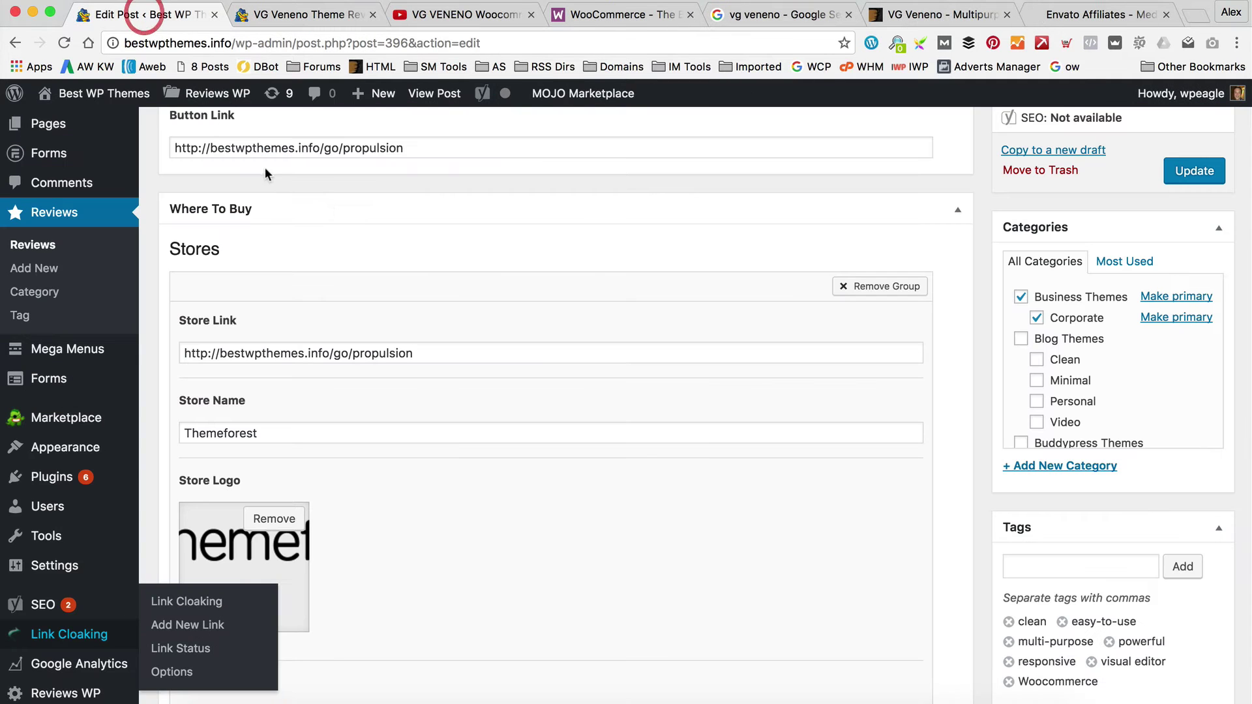
left_click(412, 345)
key("super+a")
type("http://bestwpthemes.info/go/veneno")
scroll(417, 326, "up", 3)
left_click(410, 261)
key("super+a")
type("http://bestwpthemes.info/go/veneno")
scroll(488, 269, "down", 6)
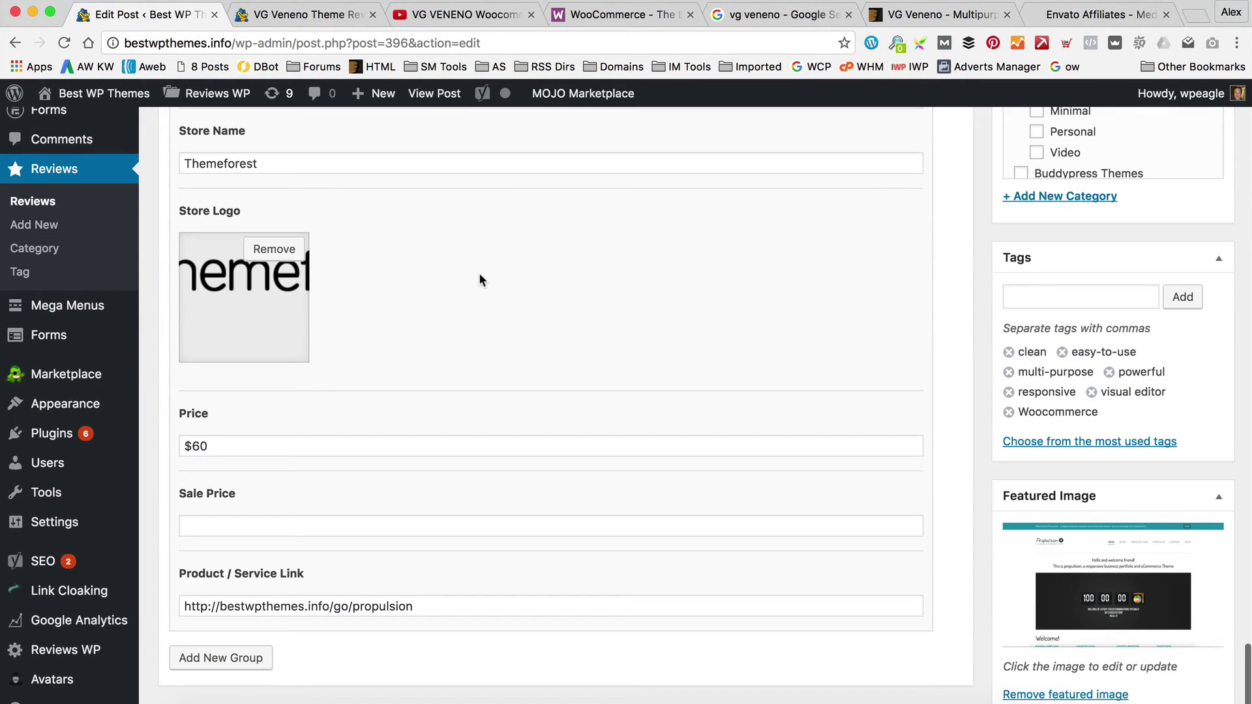
triple_click(437, 605)
type("http://bestwpthemes.info/go/veneno")
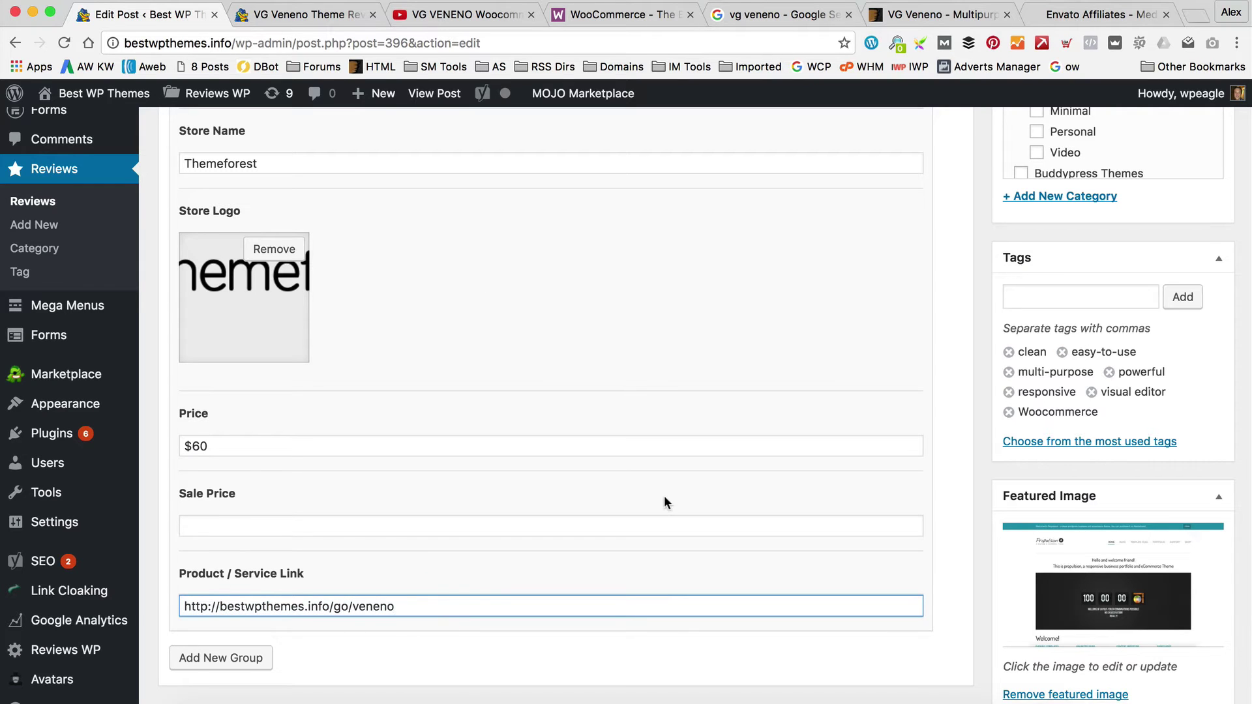
Step: Remove the review from the Business Themes and Corporate categories and assign it to Woocommerce Themes
scroll(664, 499, "down", 2)
scroll(663, 502, "up", 4)
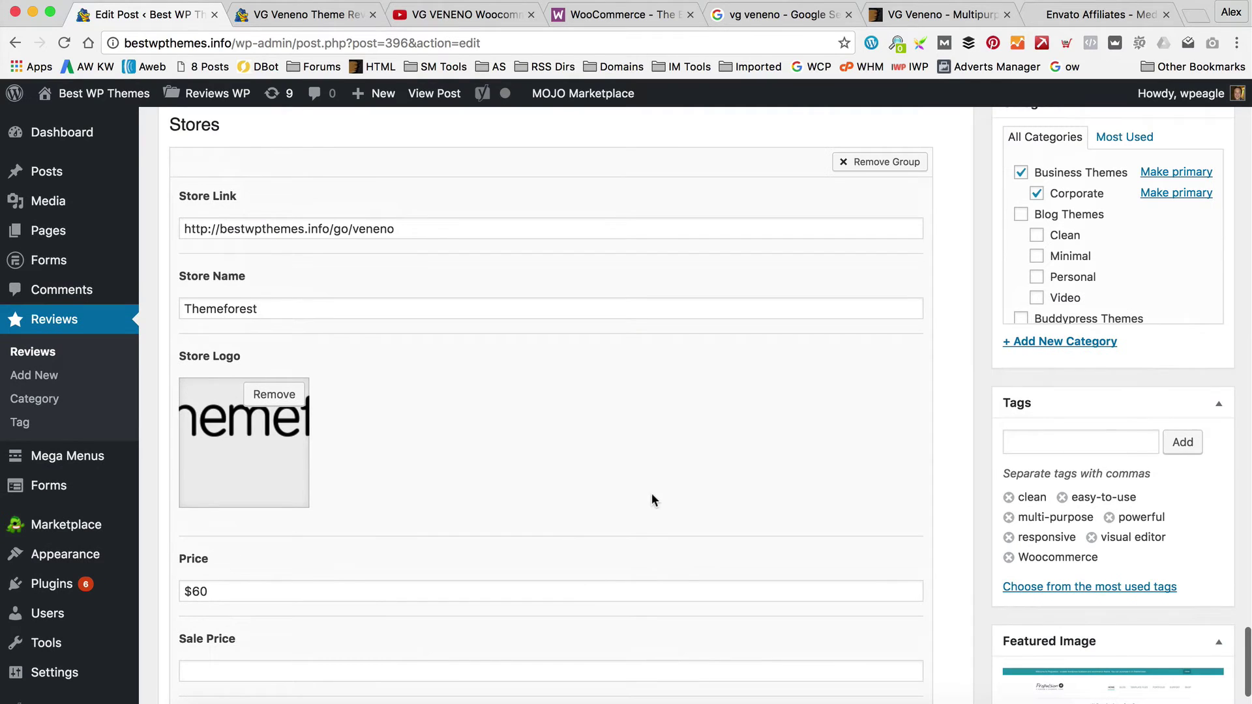
left_click(1037, 194)
left_click(1021, 172)
scroll(1056, 199, "down", 5)
scroll(1056, 200, "down", 6)
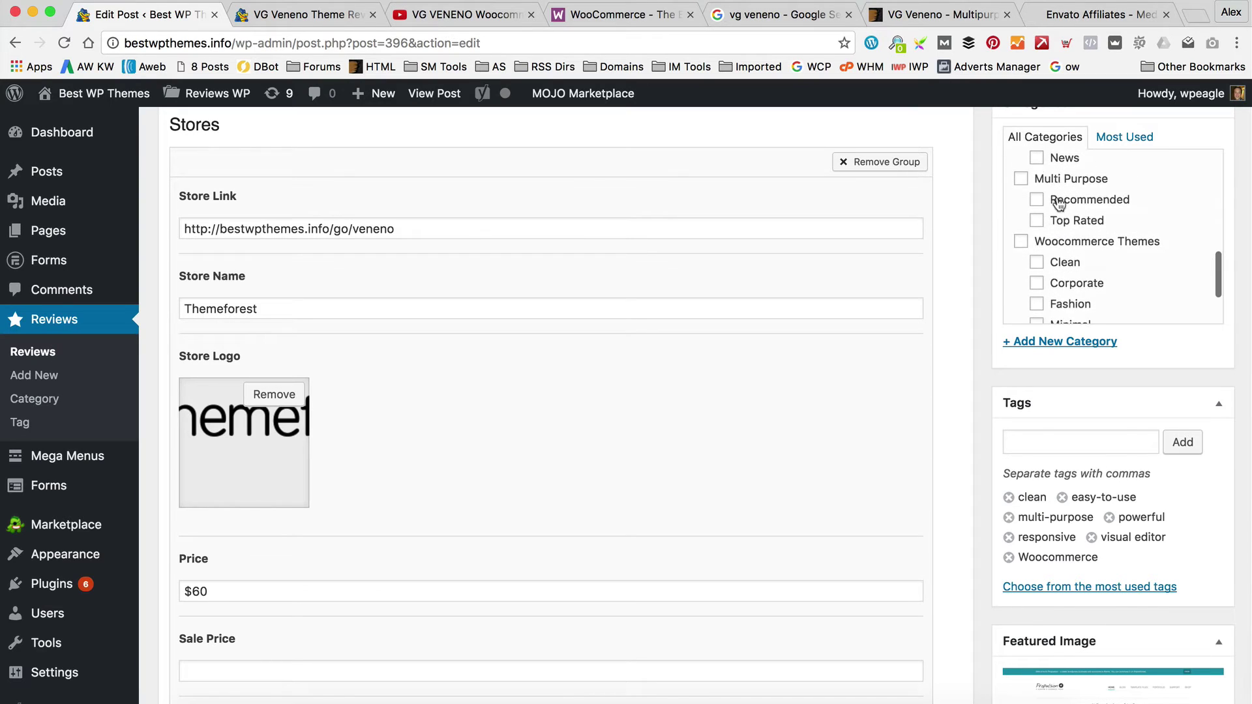
left_click(1021, 192)
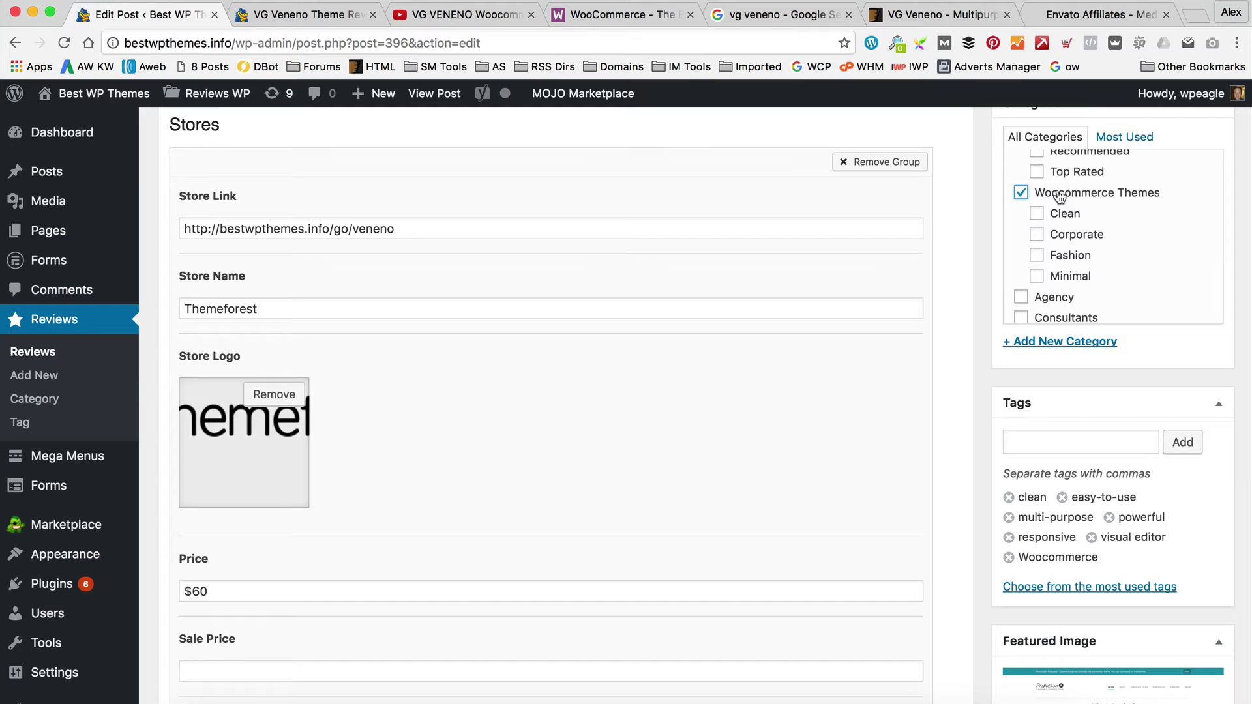
Step: Add a new category named "Complex" with Woocommerce Themes as its parent category
left_click(1094, 342)
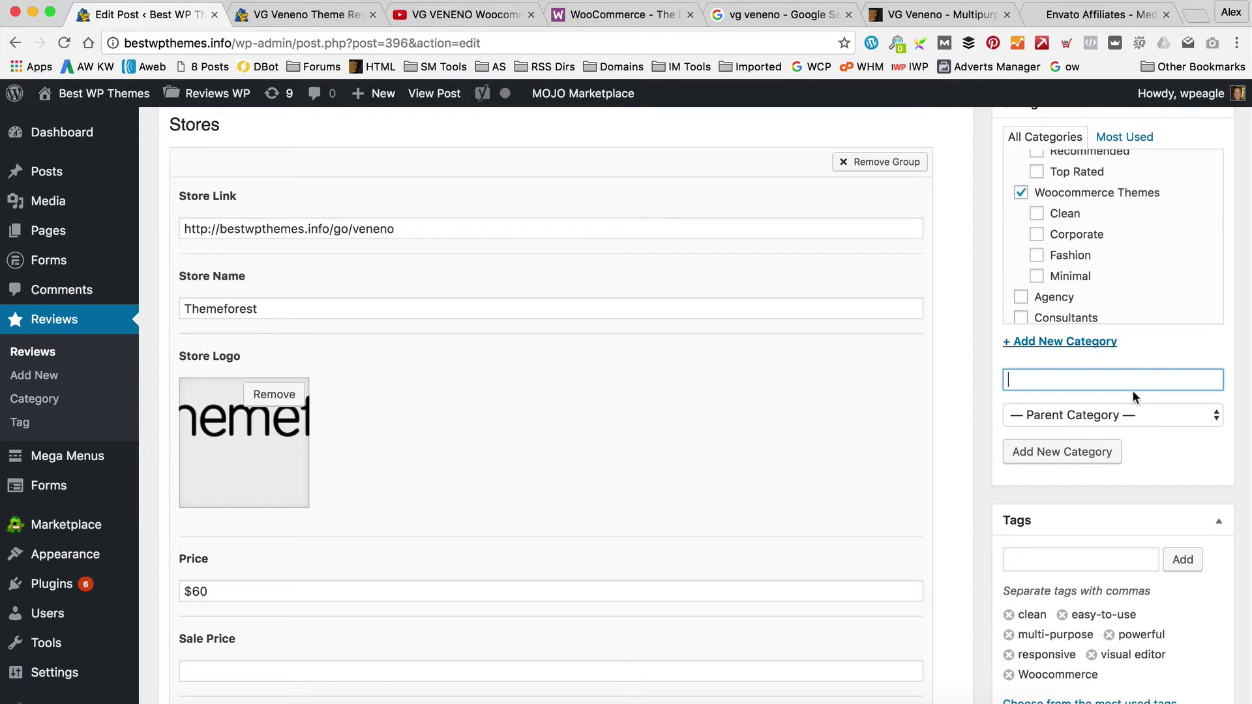
type("Complex")
left_click(1172, 418)
scroll(1123, 517, "down", 5)
left_click(1104, 639)
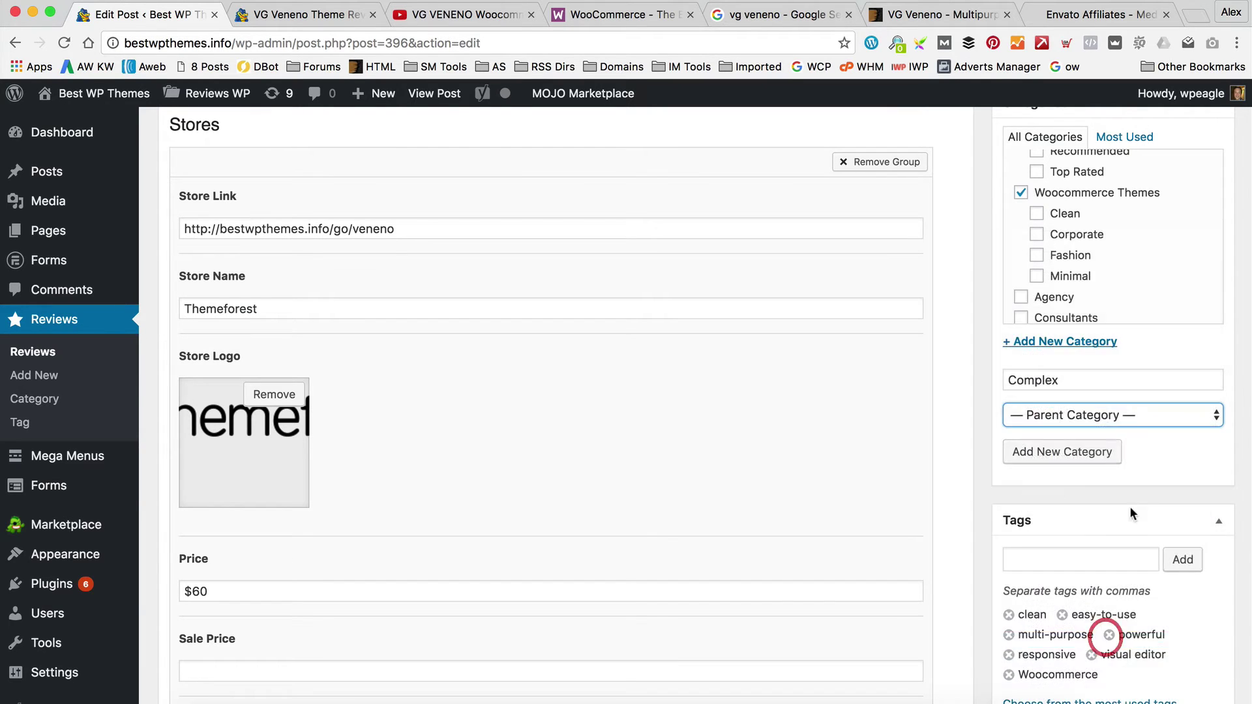
left_click(1074, 455)
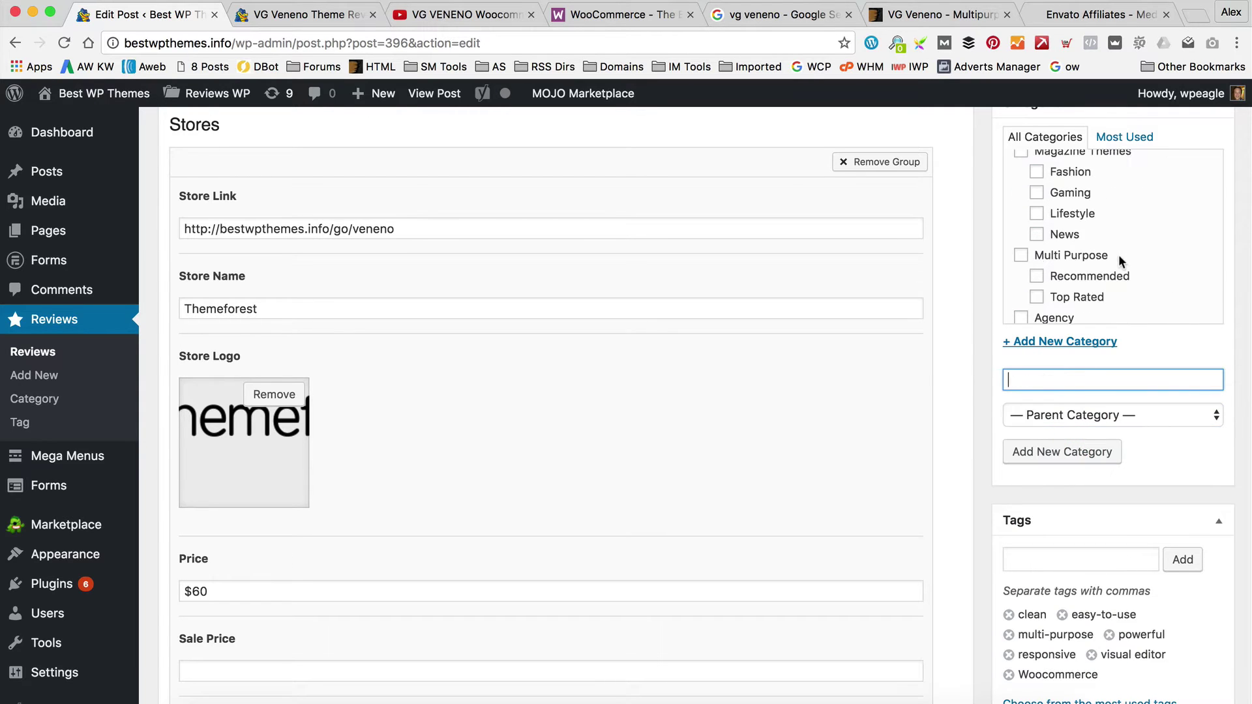
scroll(1113, 267, "down", 5)
scroll(1108, 259, "up", 10)
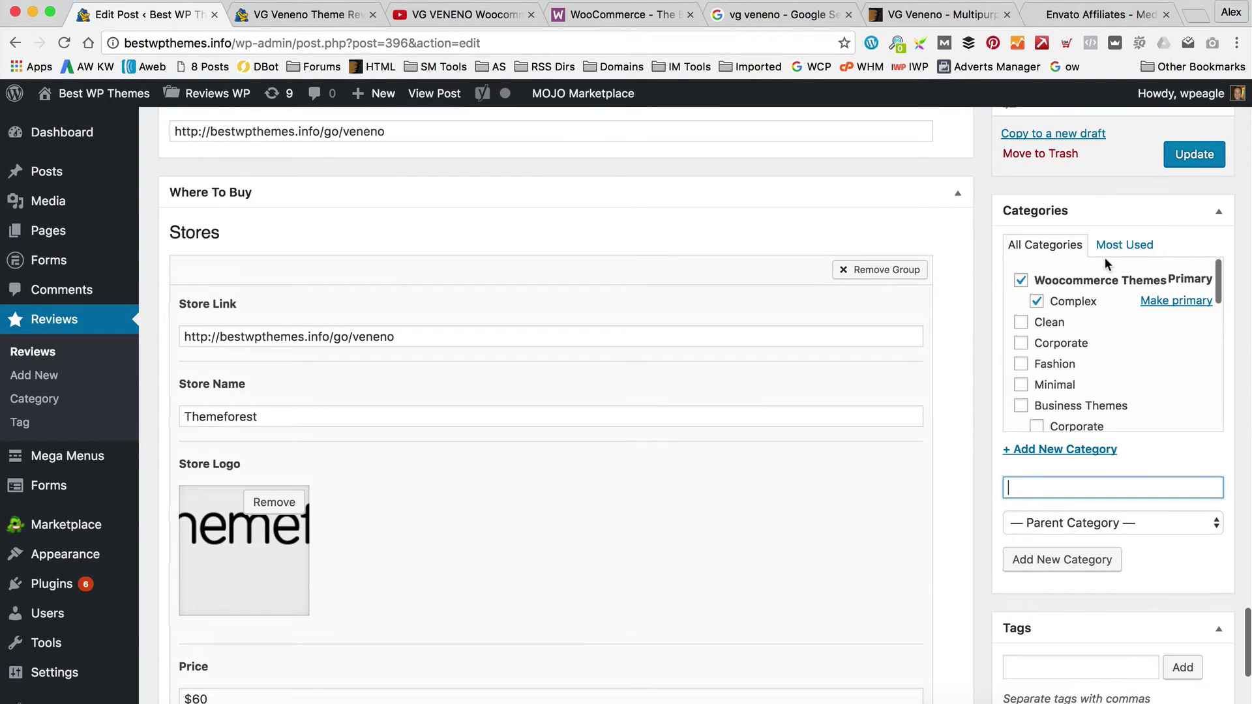
Step: Remove the clean, easy-to-use and multi-purpose tags from the review
scroll(1121, 343, "down", 3)
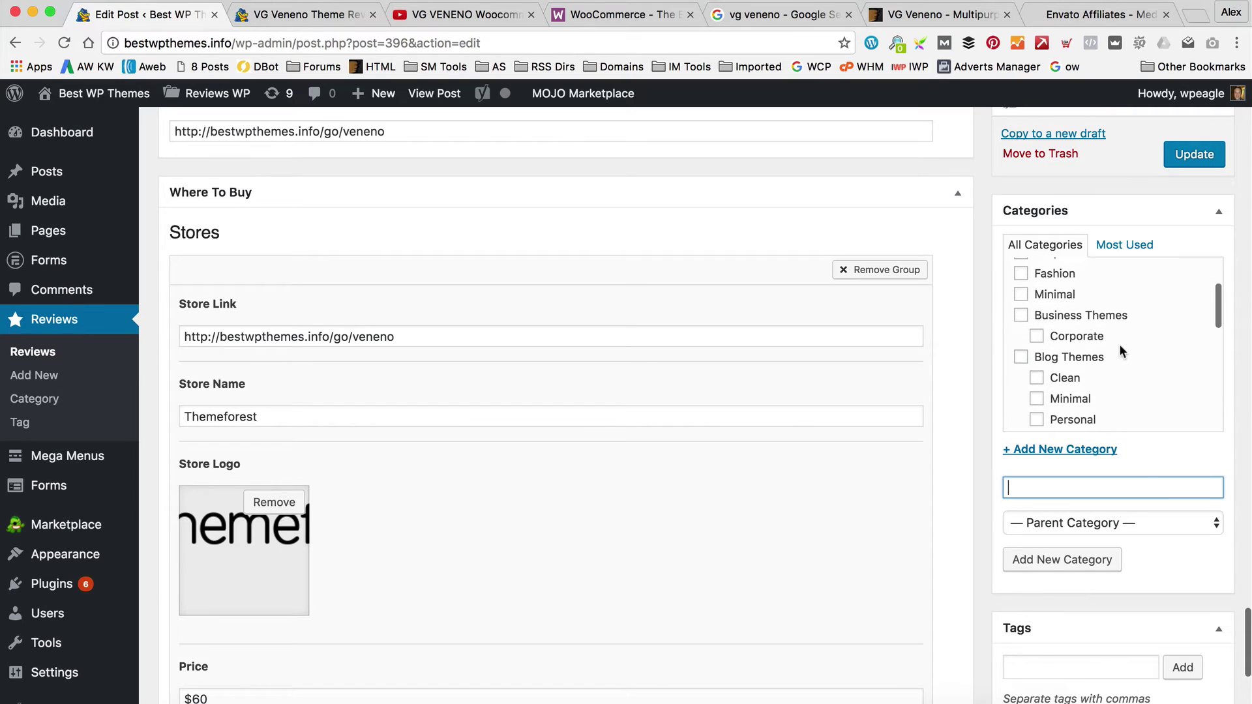
scroll(1117, 347, "down", 5)
scroll(1071, 574, "down", 5)
left_click(1008, 537)
left_click(1008, 536)
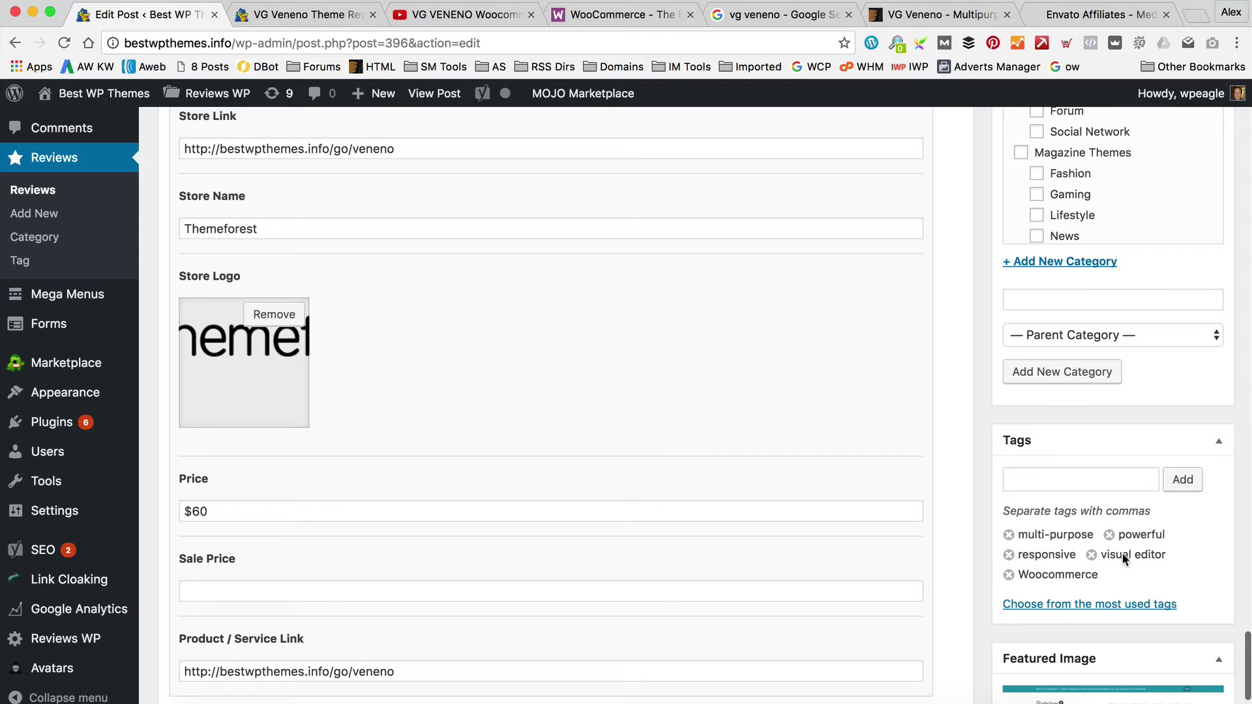
left_click(1008, 534)
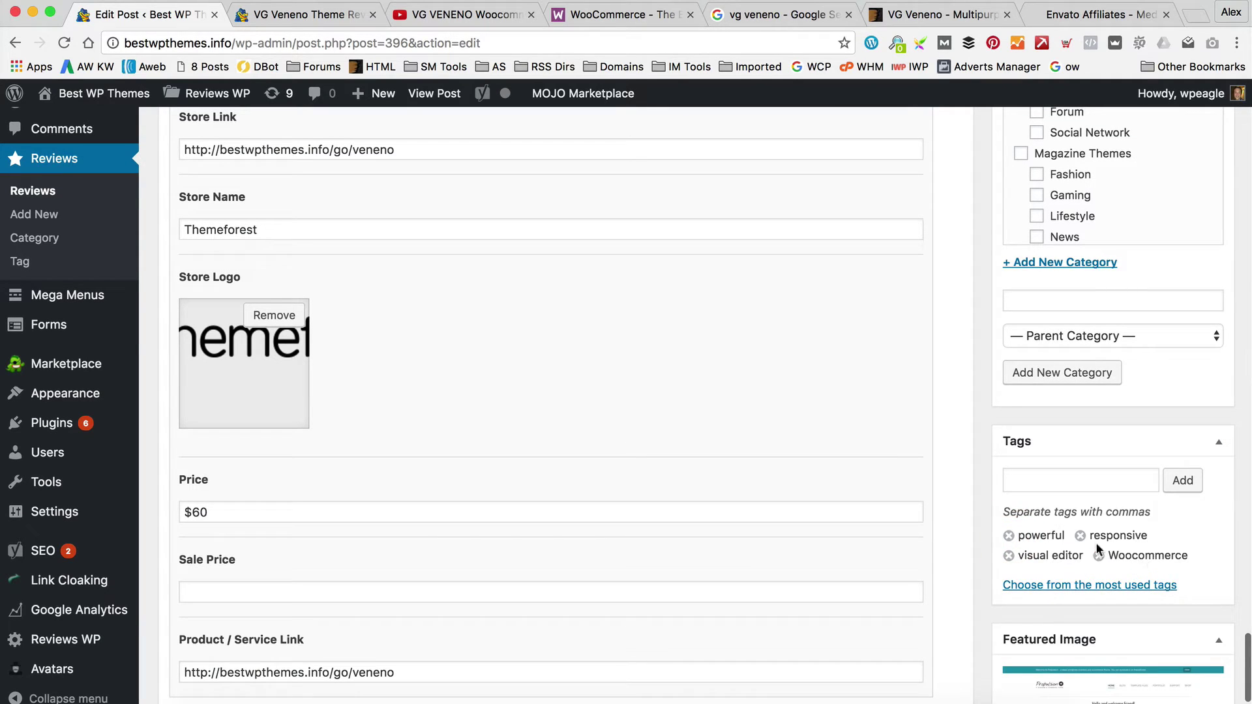
Step: Add the tag "Revolution Slider" to the review
left_click(1073, 481)
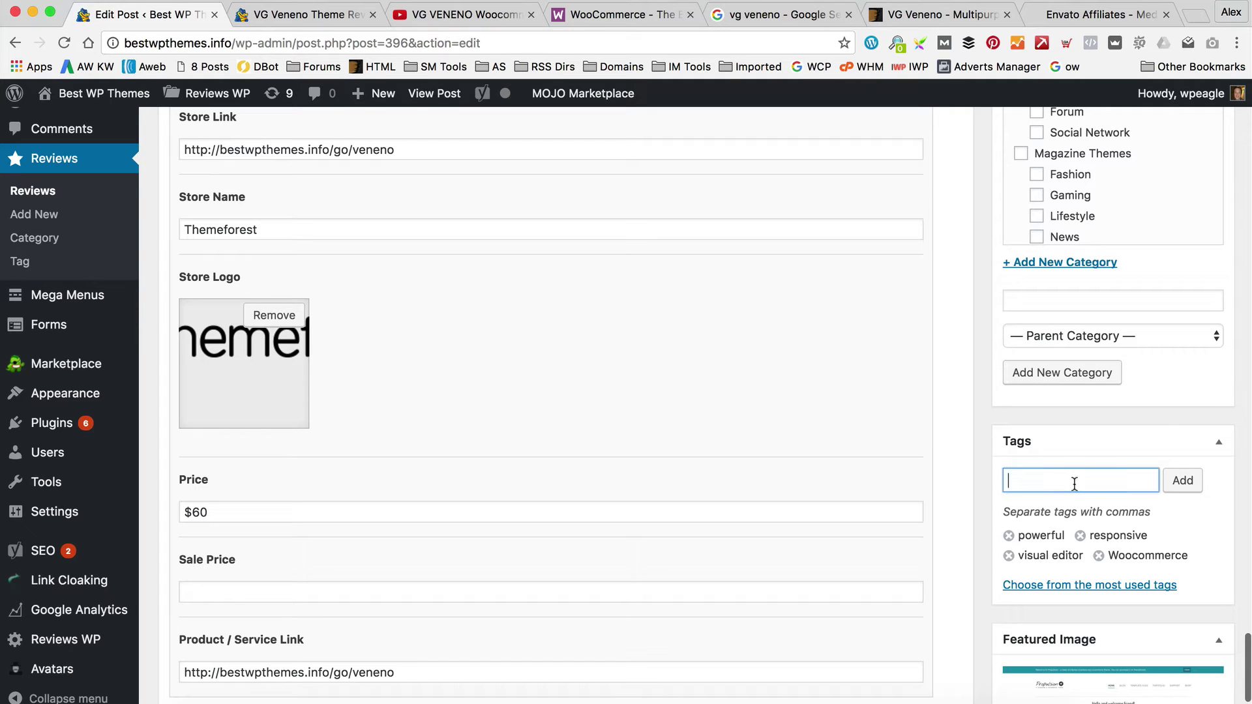
type("Revolution Slider")
left_click(1182, 481)
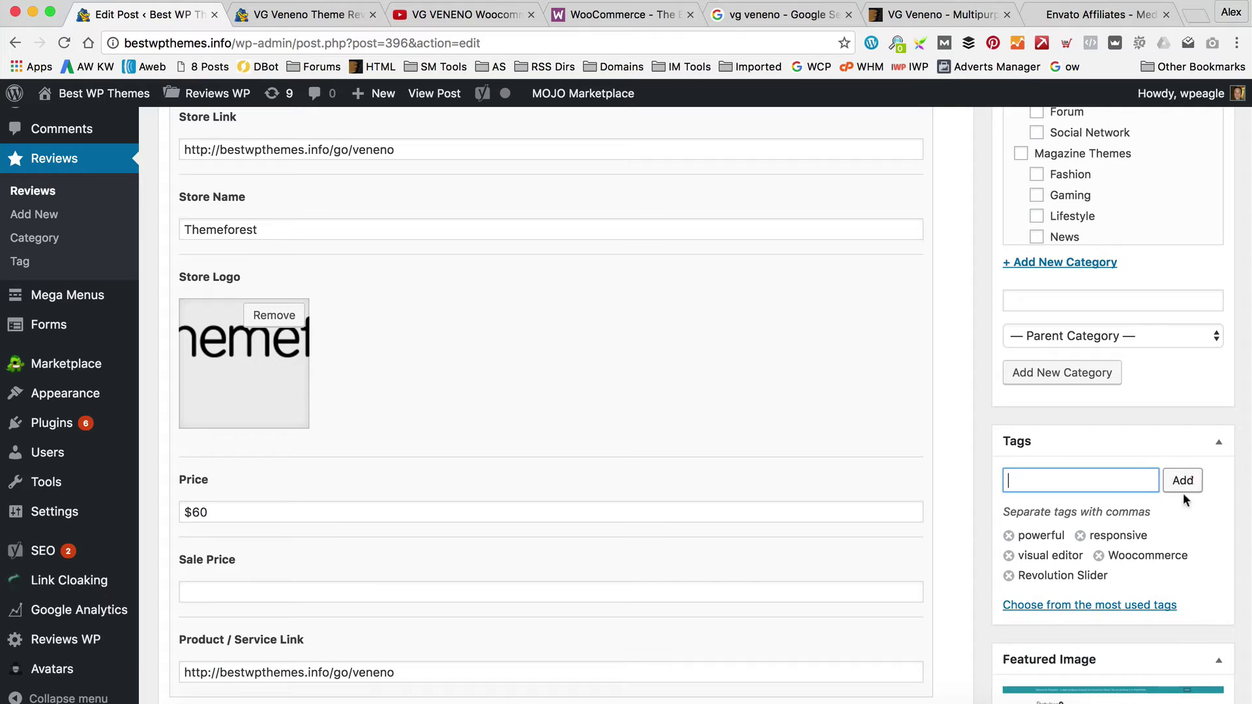
Step: Update the VG Veneno Theme Review post to save the changes
scroll(1091, 517, "down", 3)
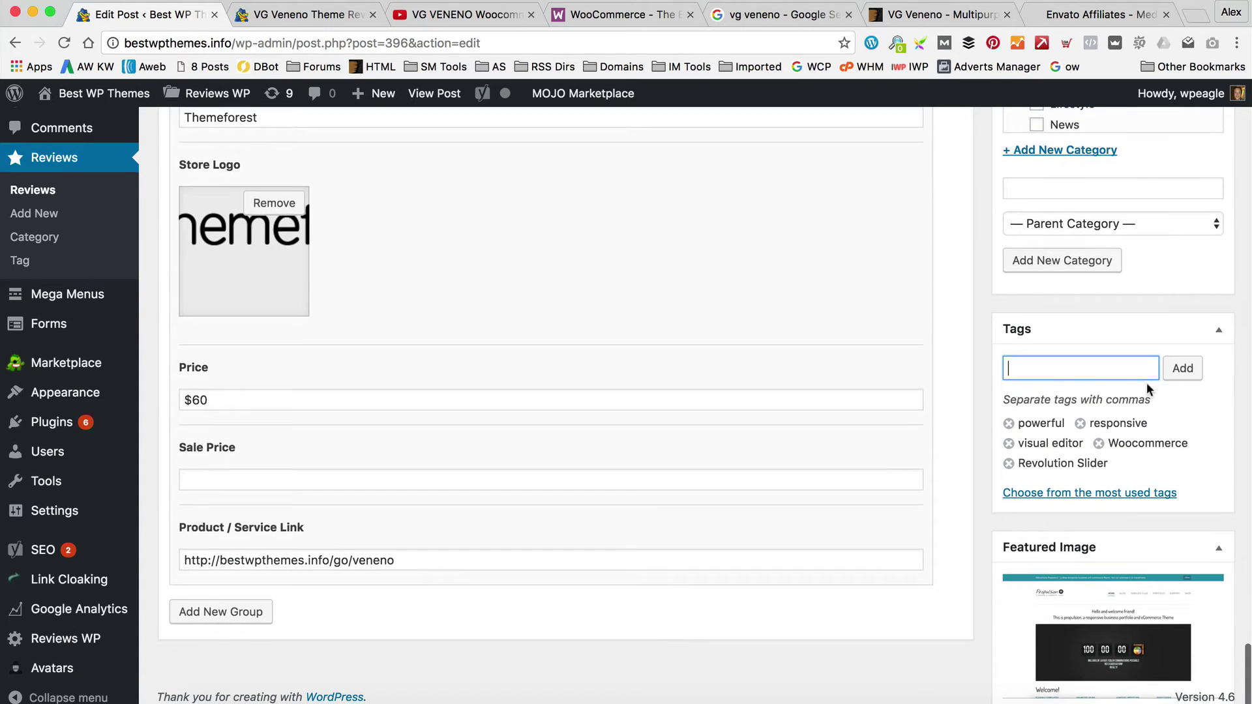
scroll(1076, 396, "down", 2)
scroll(1076, 397, "up", 5)
scroll(1076, 393, "up", 5)
scroll(967, 355, "up", 10)
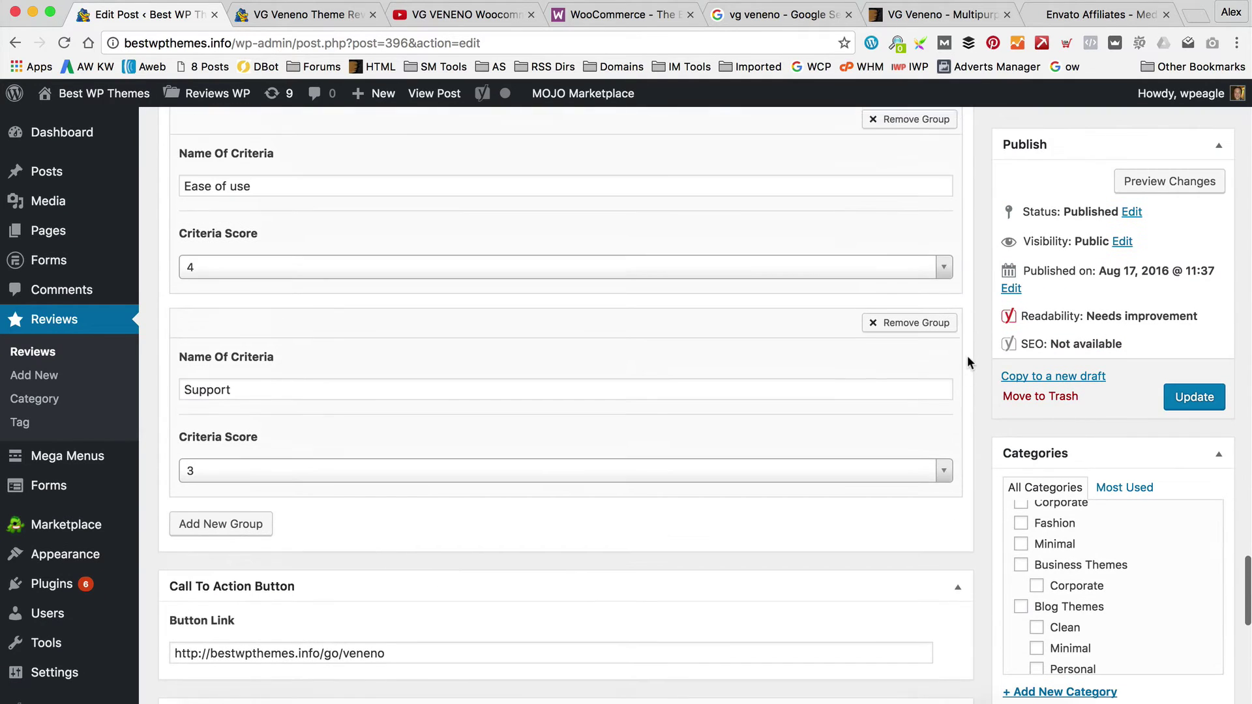
scroll(969, 355, "up", 8)
left_click(1193, 397)
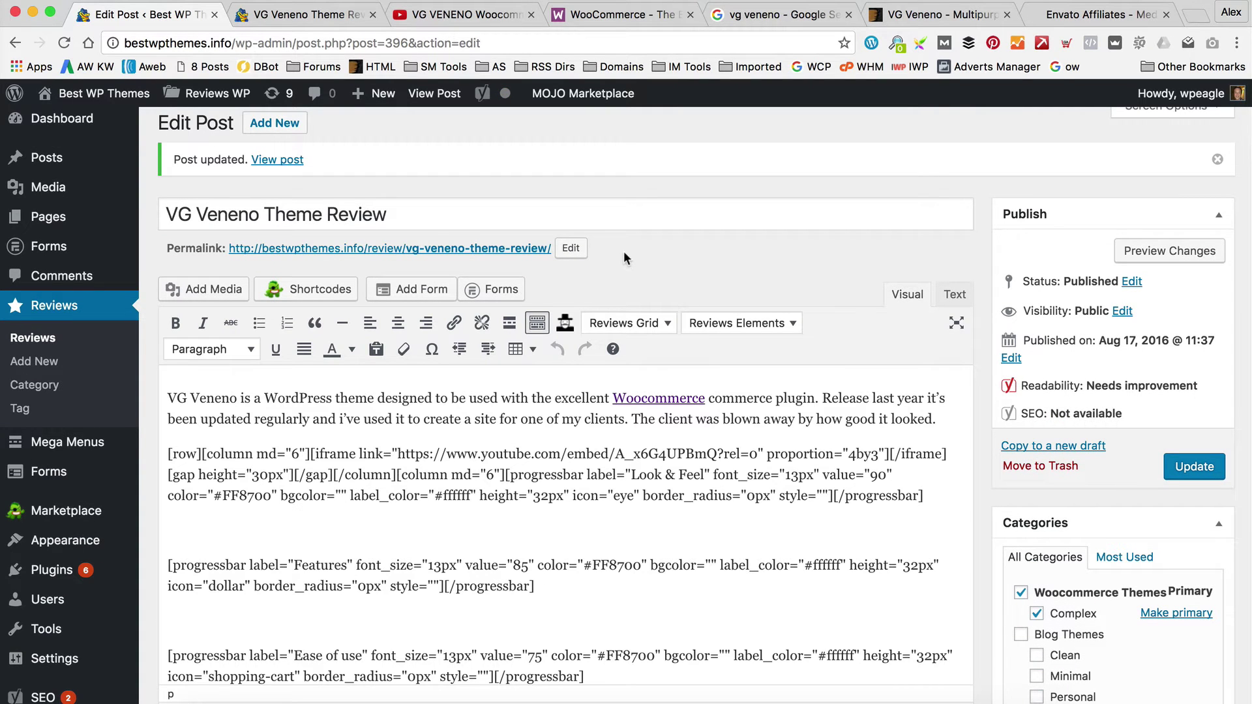
Step: Reload the live VG Veneno Theme Review page and examine its analysis, progress bars, score breakdown and tags
left_click(310, 15)
left_click(64, 43)
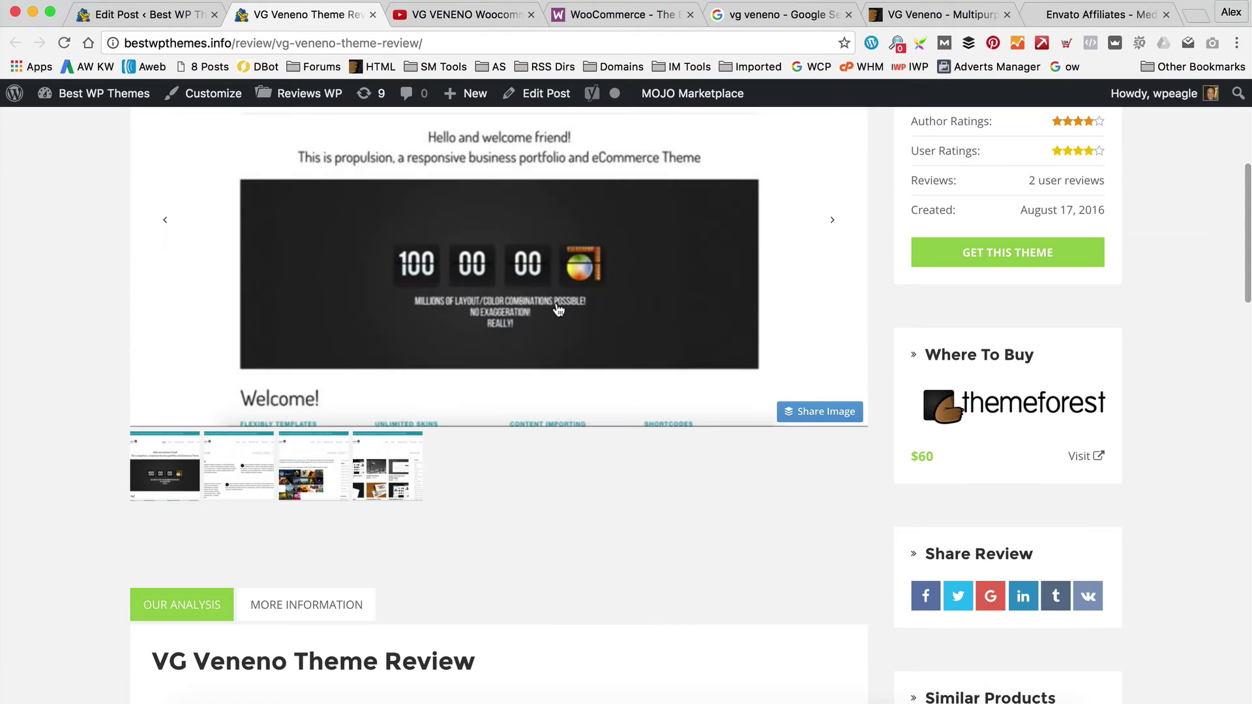
scroll(558, 308, "down", 10)
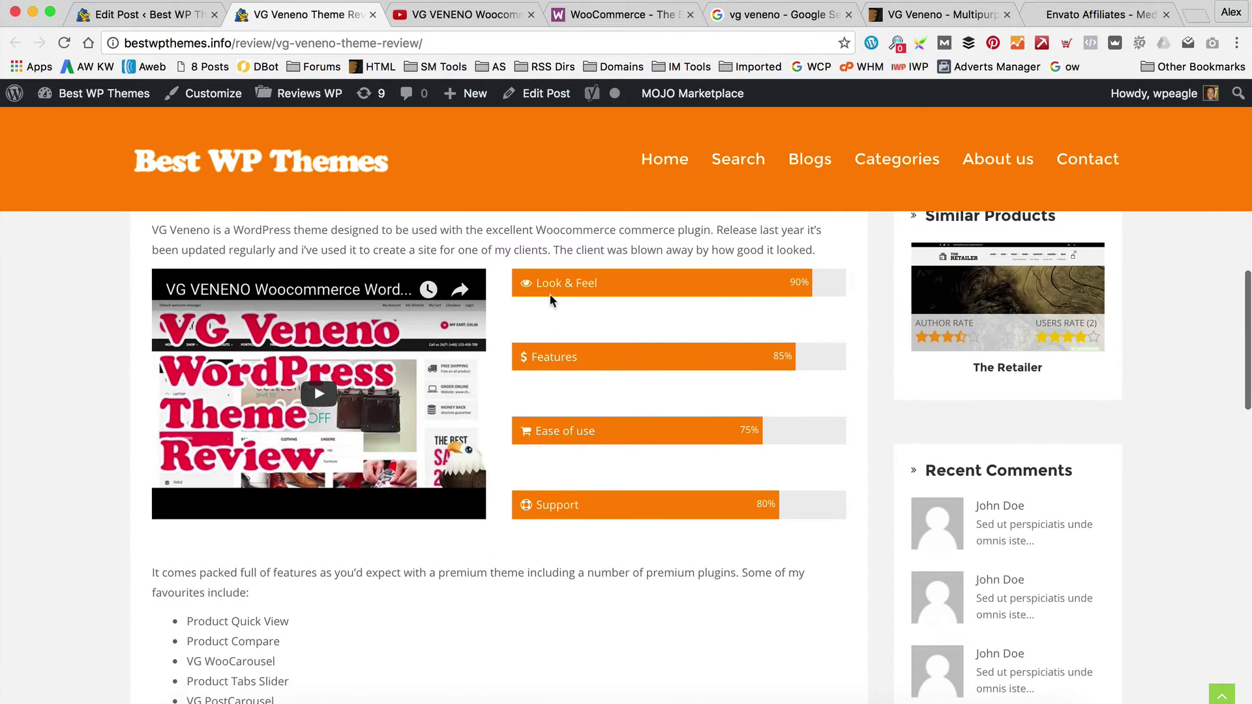
scroll(541, 306, "down", 9)
scroll(541, 307, "up", 8)
scroll(539, 313, "down", 6)
scroll(537, 320, "down", 5)
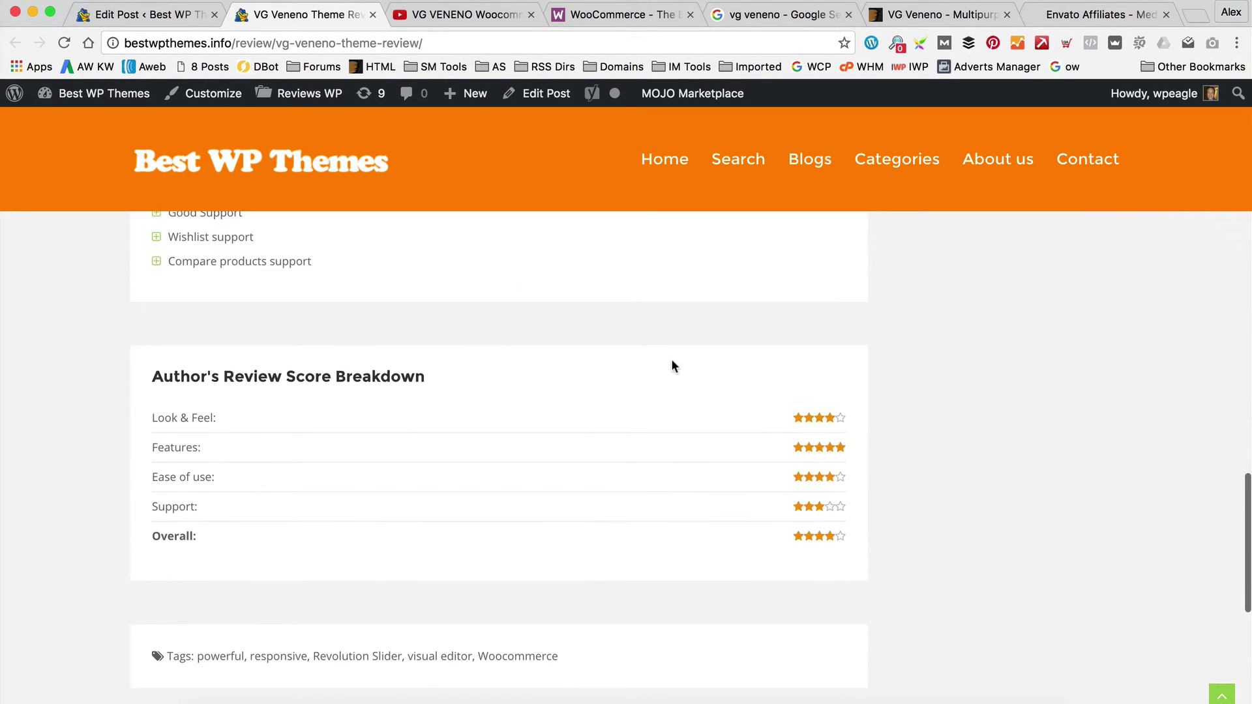
scroll(480, 473, "down", 3)
scroll(492, 483, "down", 2)
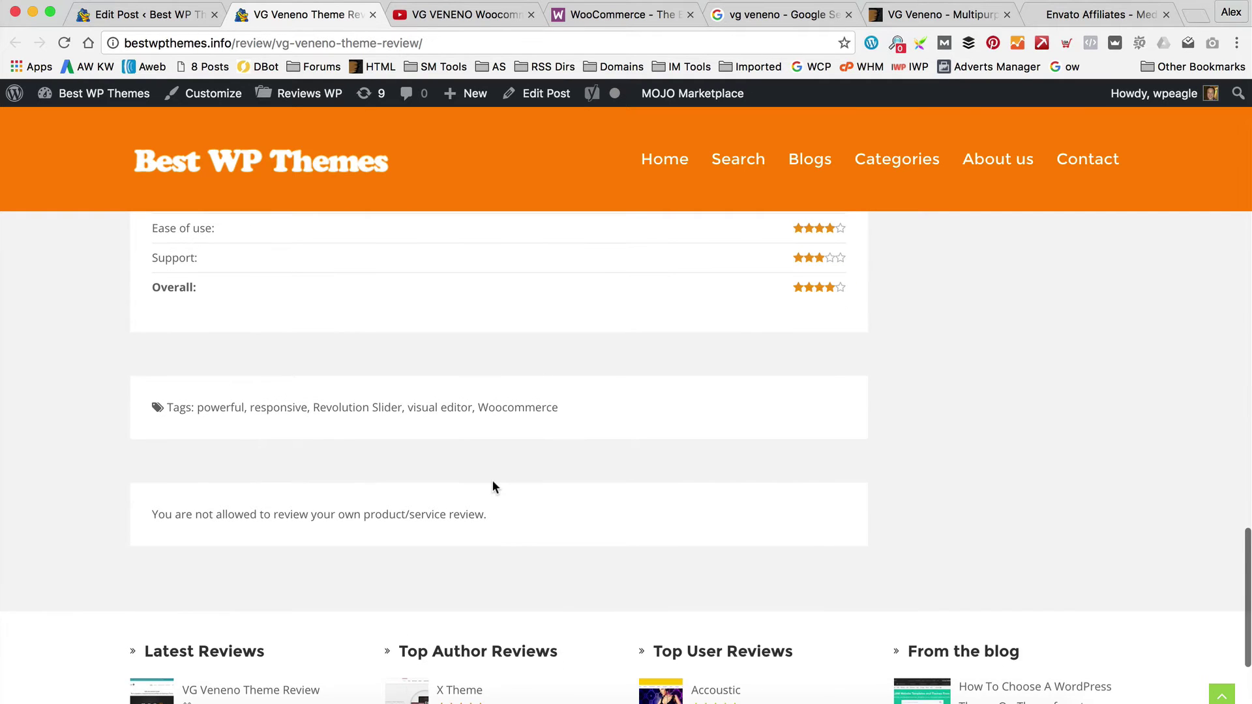
scroll(495, 479, "up", 7)
scroll(500, 480, "up", 15)
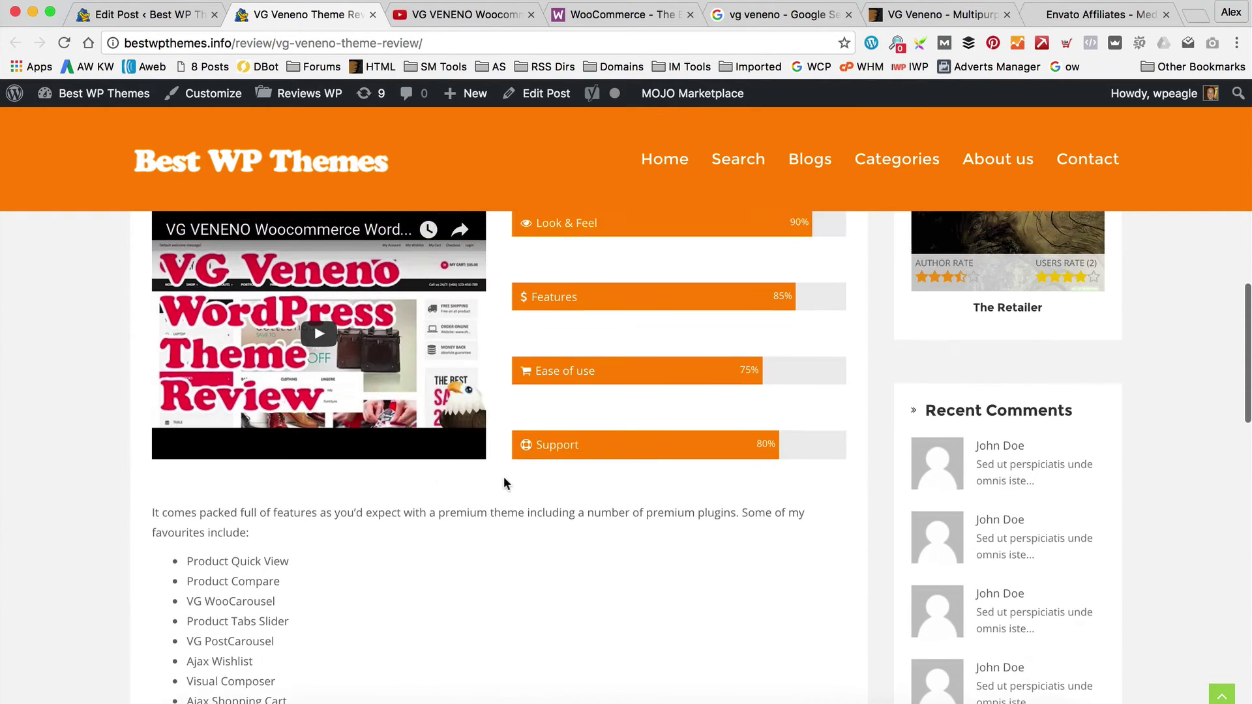
scroll(507, 473, "down", 3)
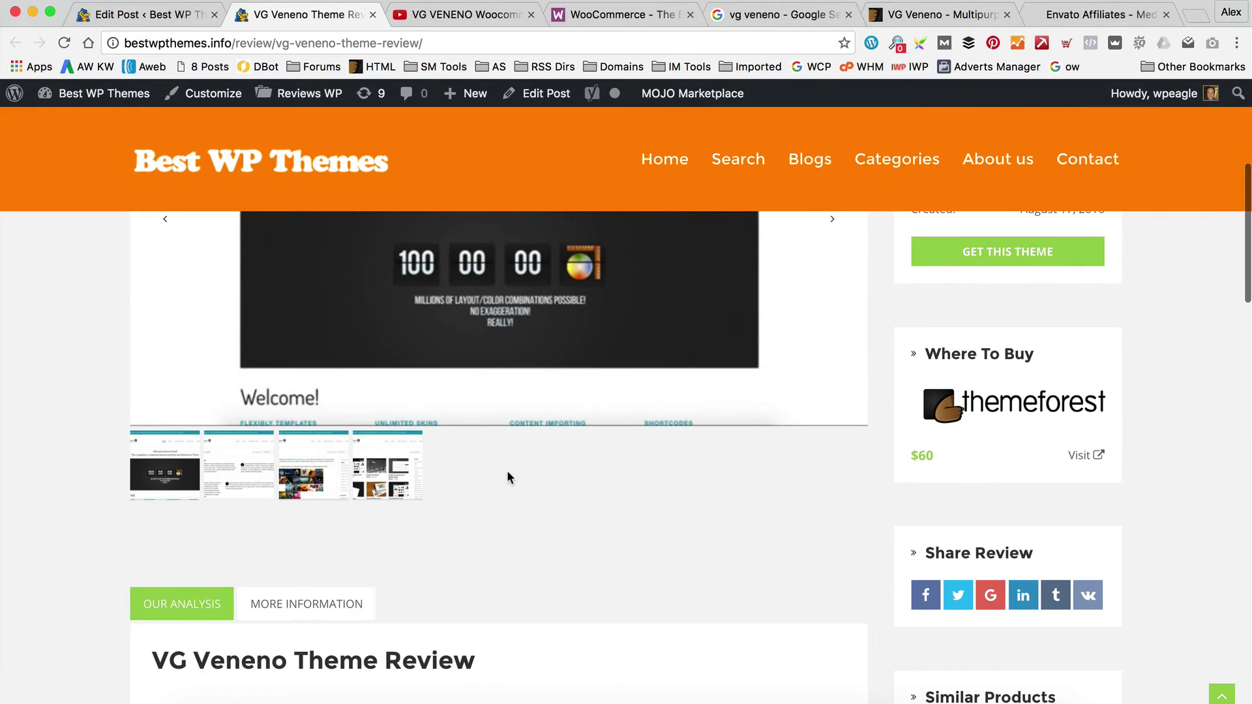
Step: Open the live review's More Information section and check its feature list and the image gallery above it
left_click(287, 605)
scroll(429, 551, "down", 8)
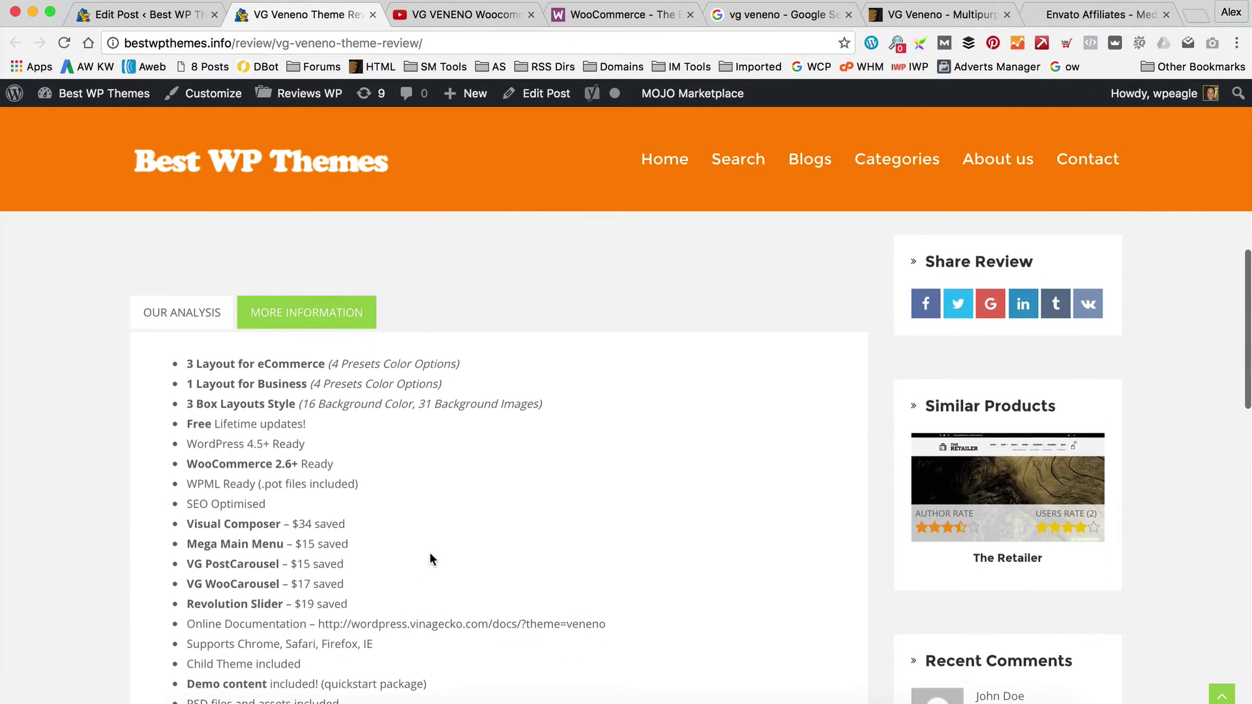
scroll(429, 551, "up", 10)
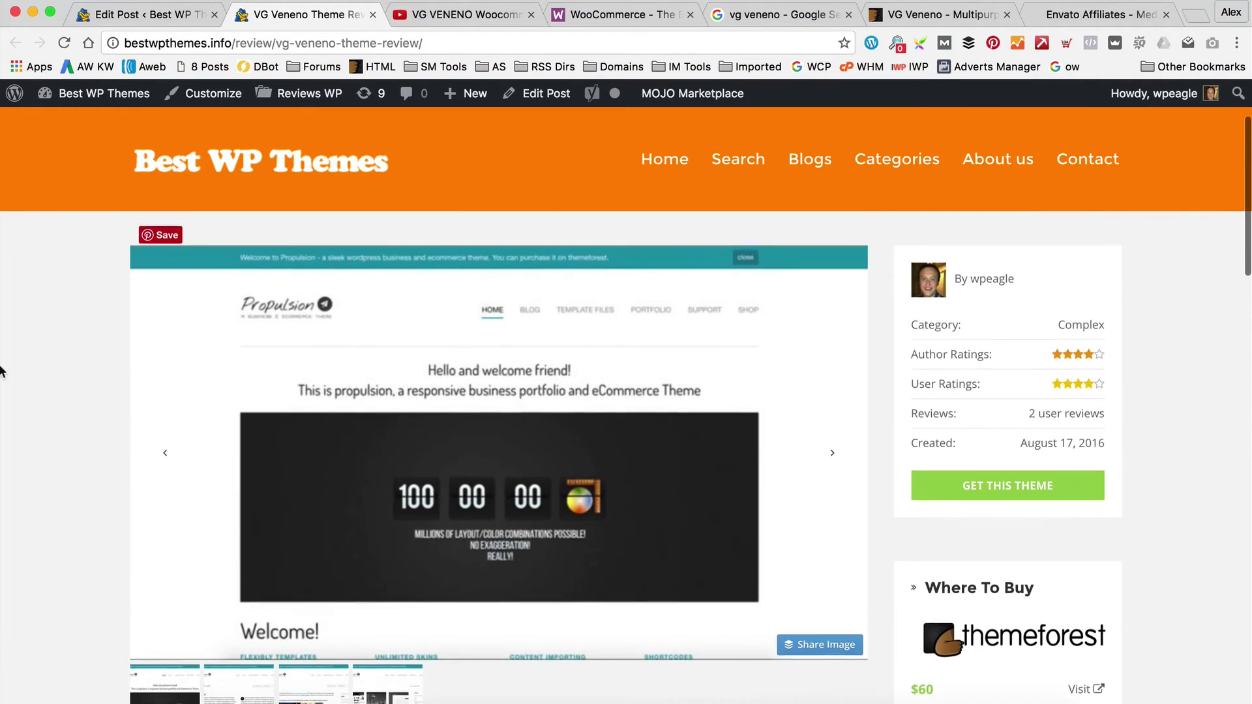
scroll(235, 517, "down", 3)
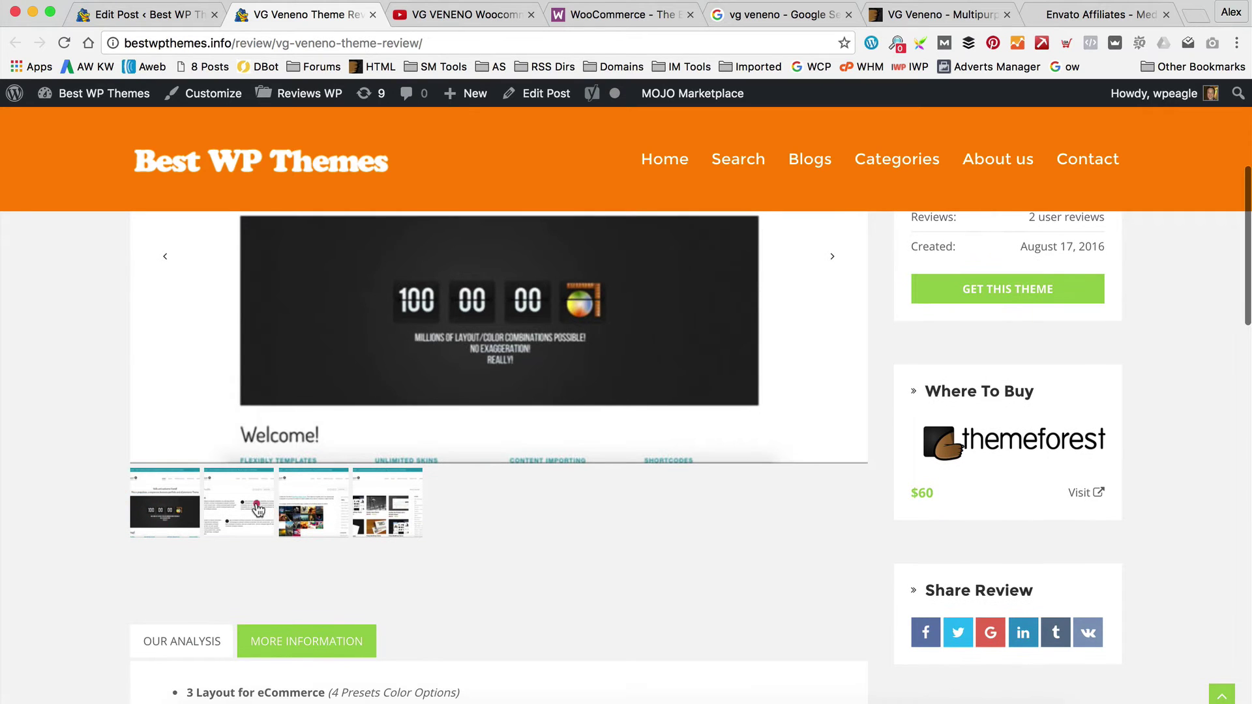
Step: View the second and third images in the live VG Veneno review's gallery
left_click(258, 510)
left_click(312, 512)
scroll(497, 537, "up", 5)
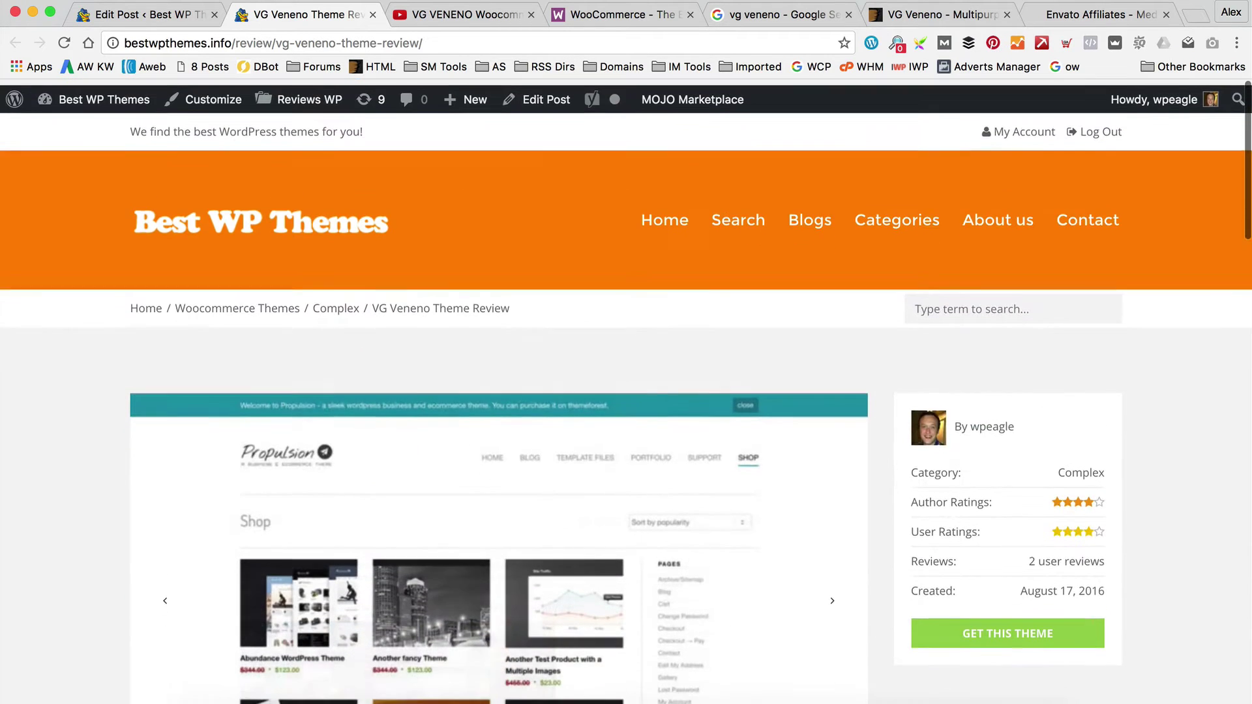
Step: Open the VG Veneno live preview from its ThemeForest page, remove the Envato frame and open the theme's demo shop
left_click(926, 15)
scroll(433, 324, "down", 3)
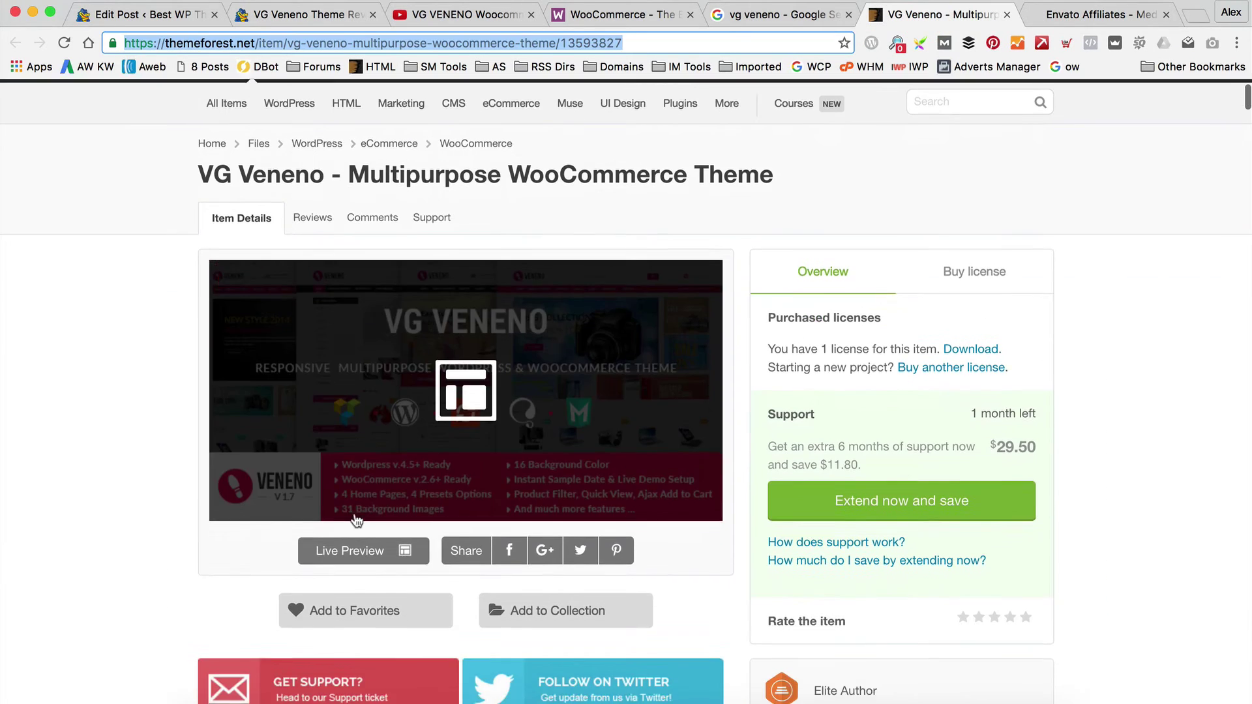
left_click(358, 531)
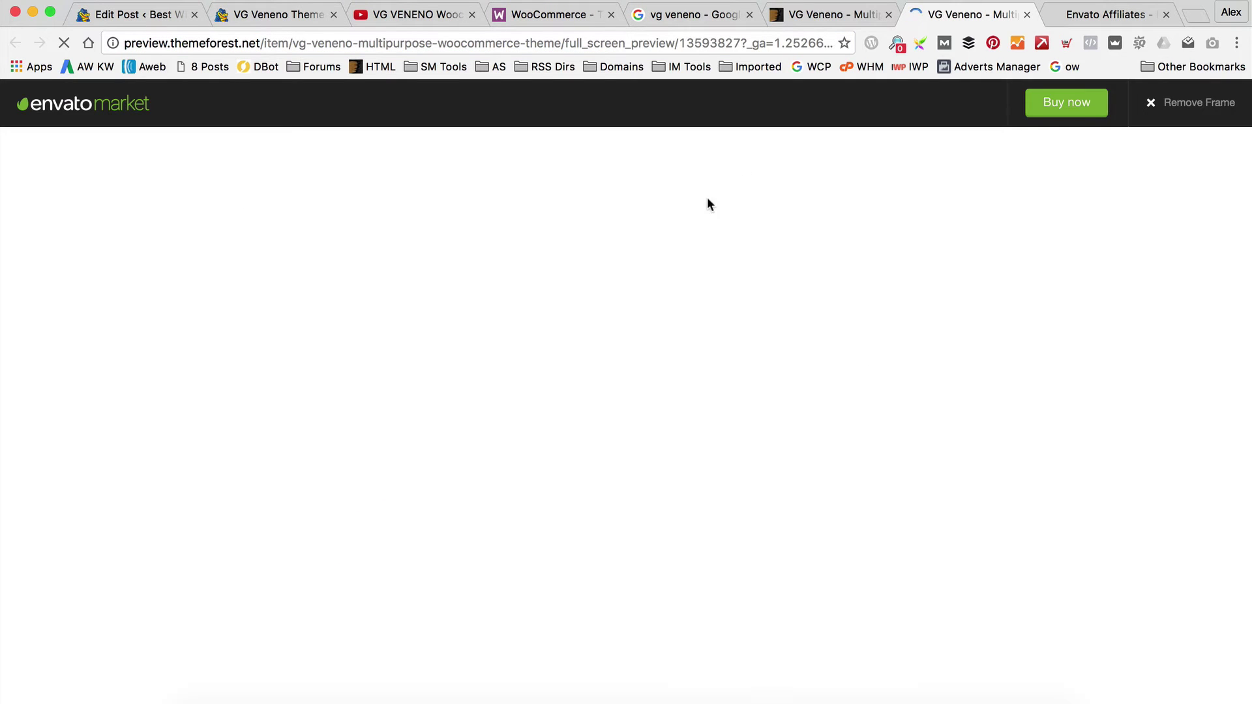
left_click(1174, 103)
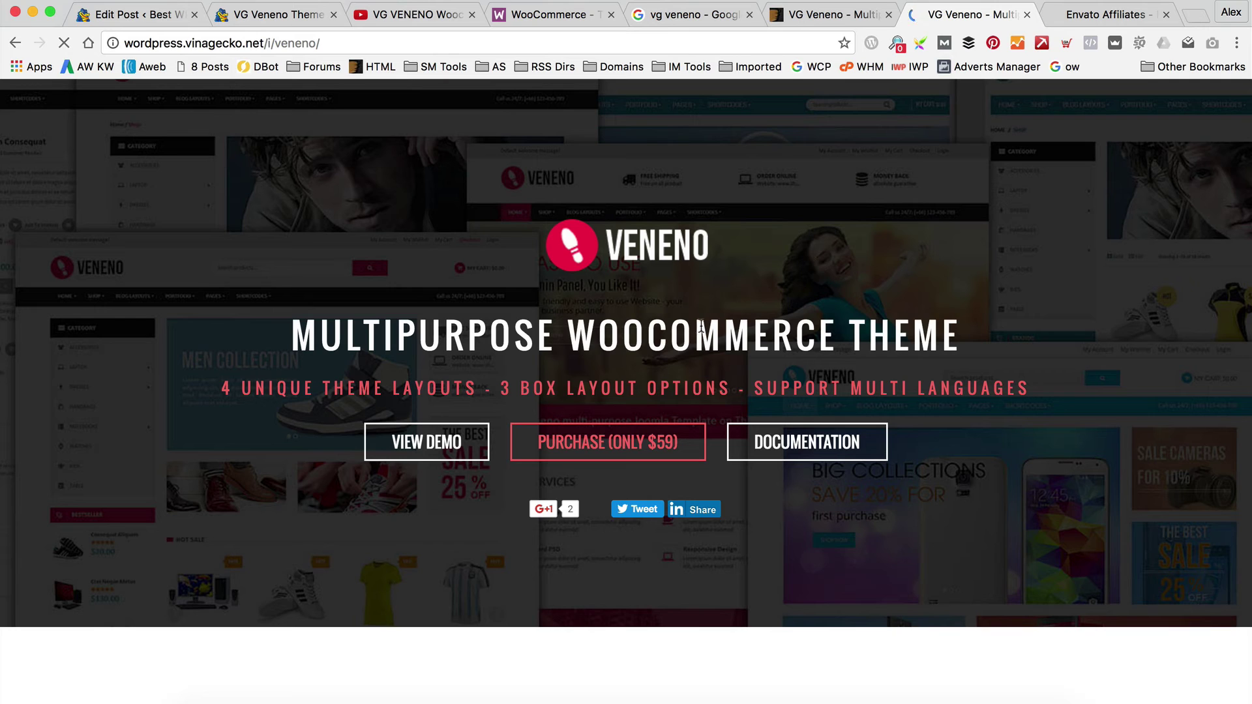
left_click(420, 437)
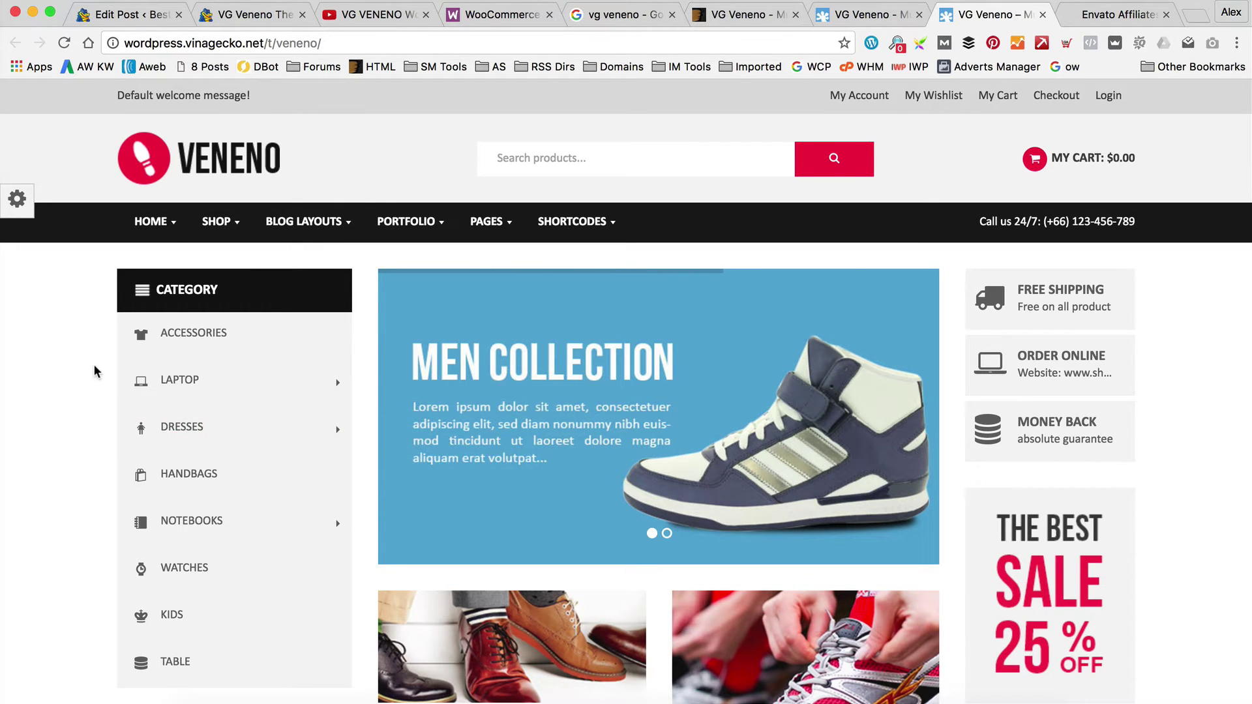
Step: Switch to Jing and capture the Veneno demo home page from its header down to the promotional images
mouse_move(25, 702)
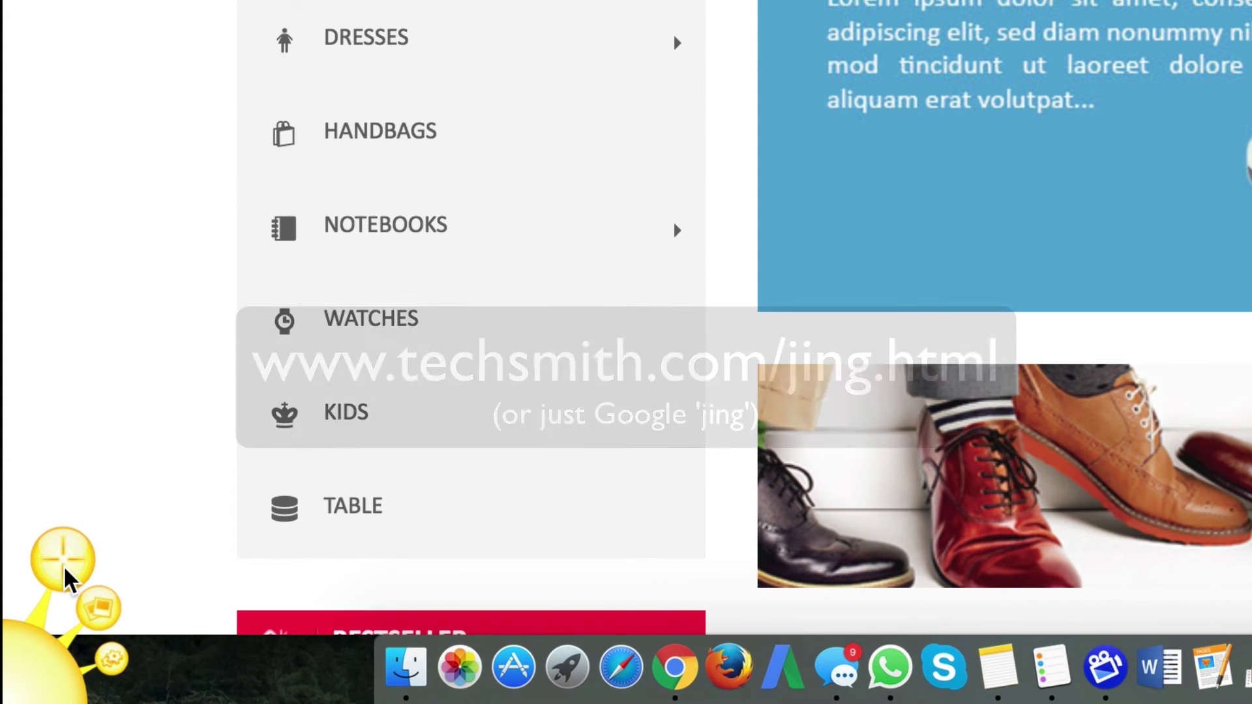
left_click(43, 642)
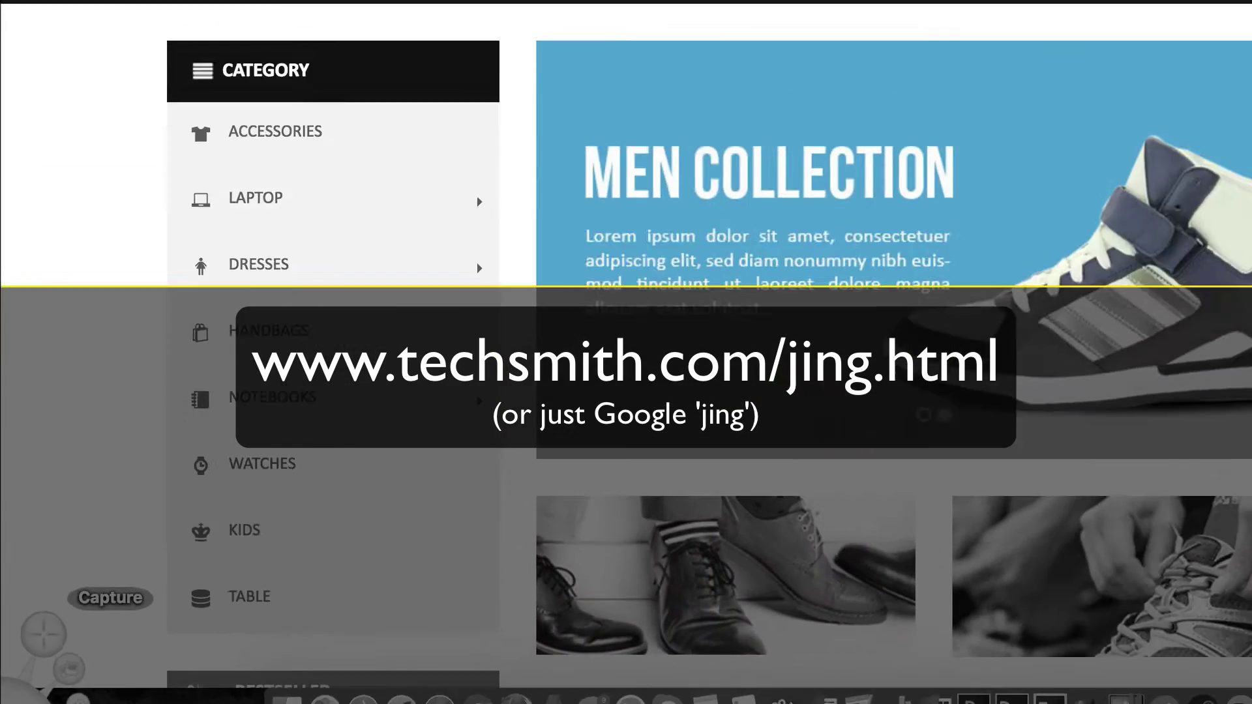
key("Escape")
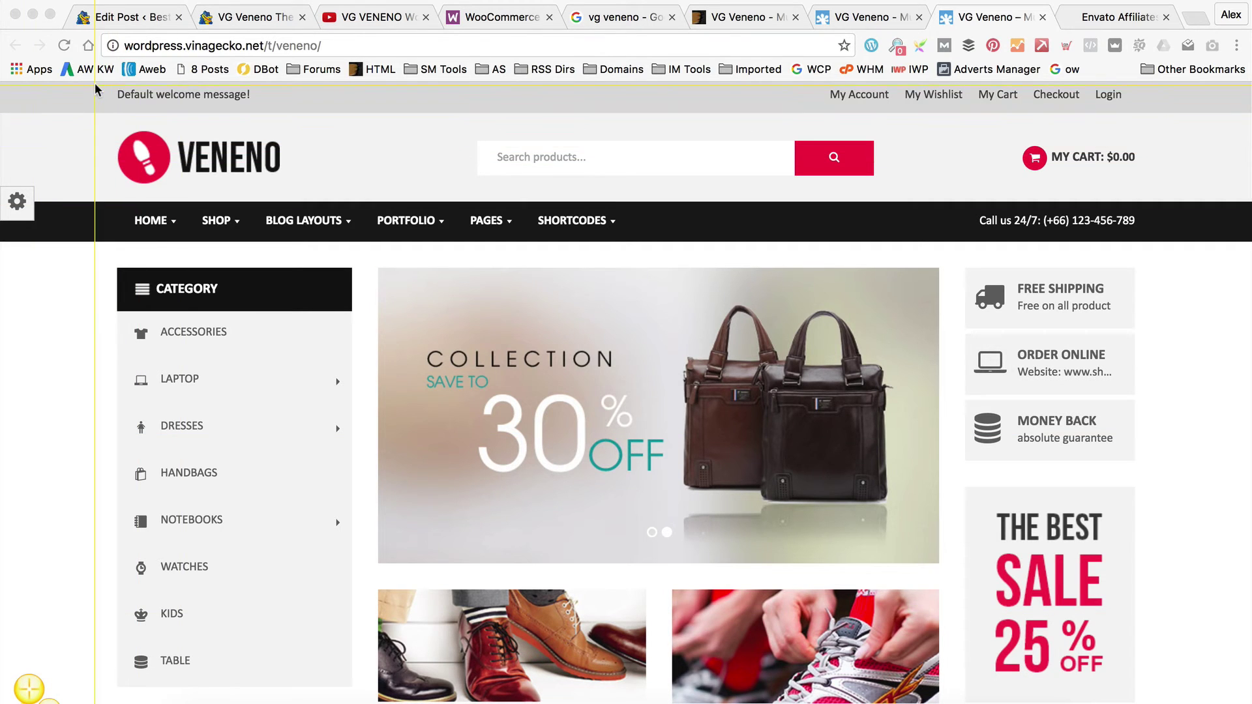
left_click_drag(95, 81, 1162, 703)
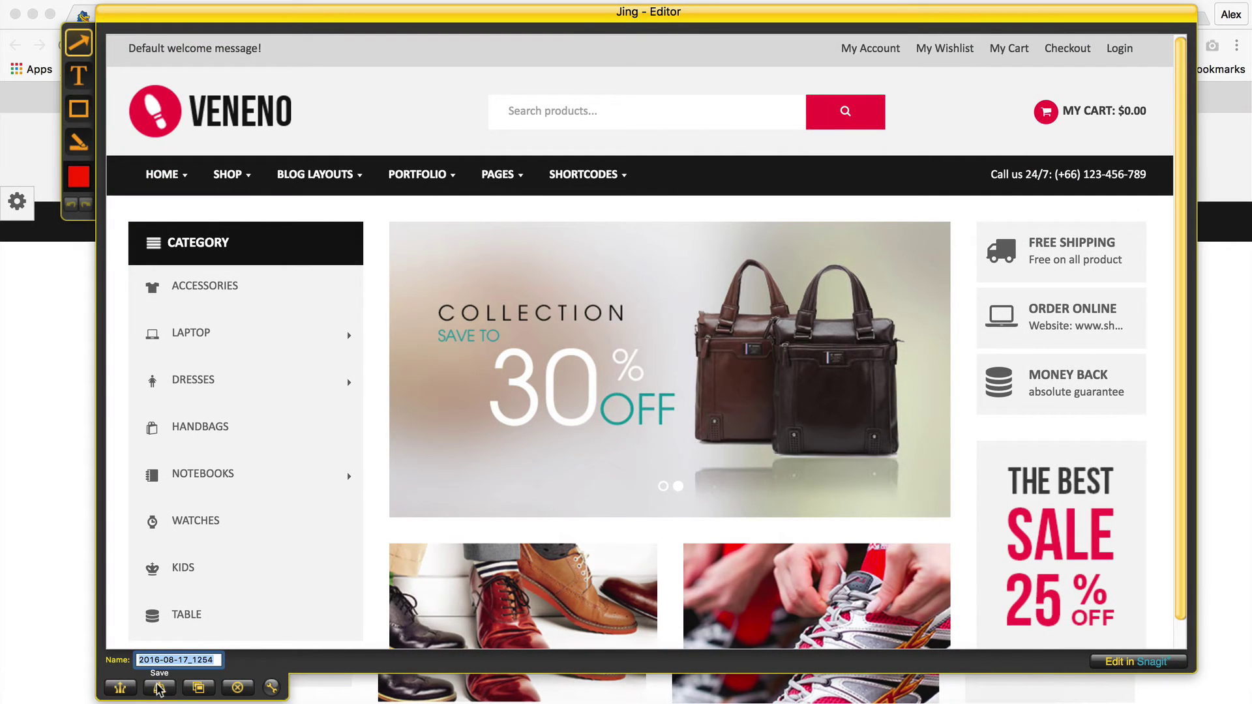
Step: Save the demo home page capture as Veneno1 in the WPEagle folder
left_click(159, 687)
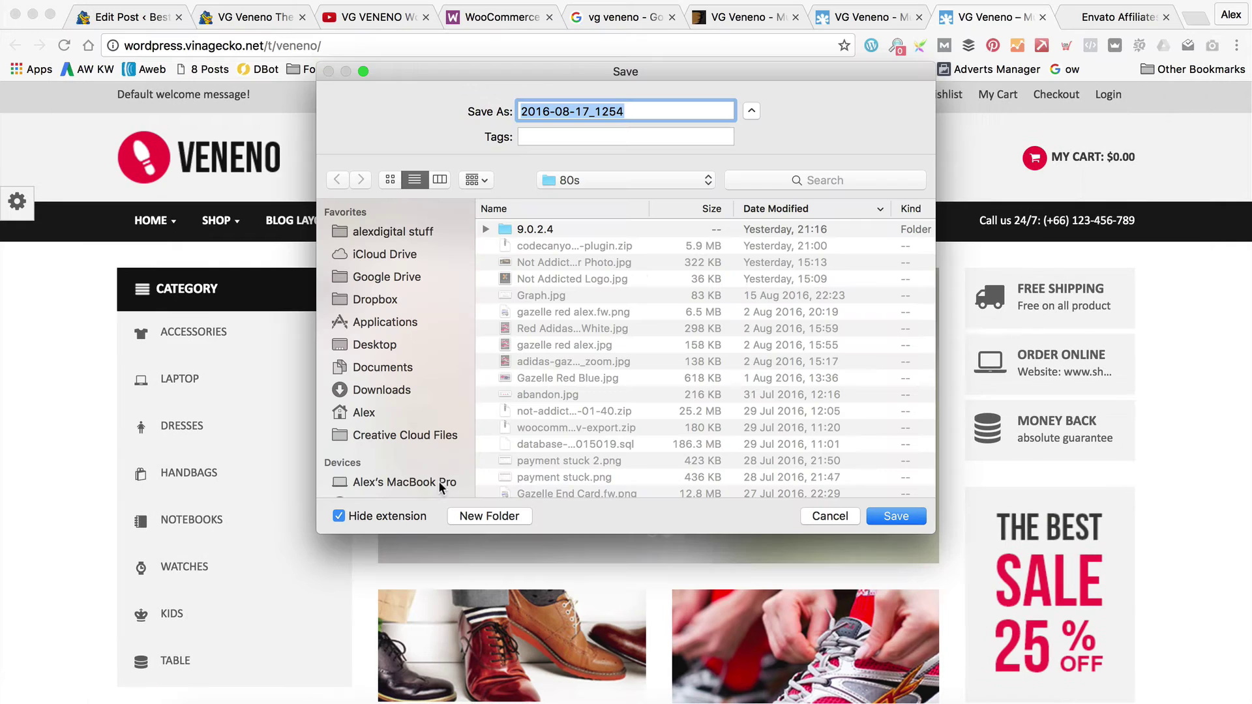
type("Veneno1")
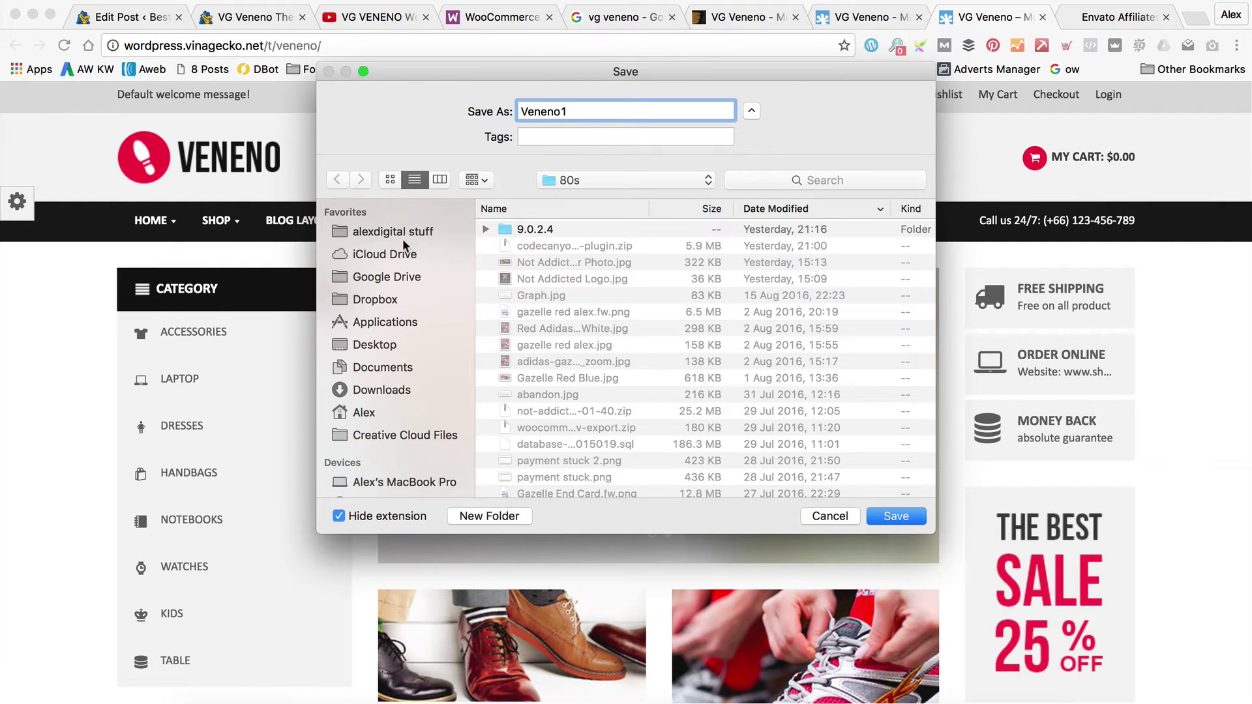
left_click(424, 229)
double_click(536, 245)
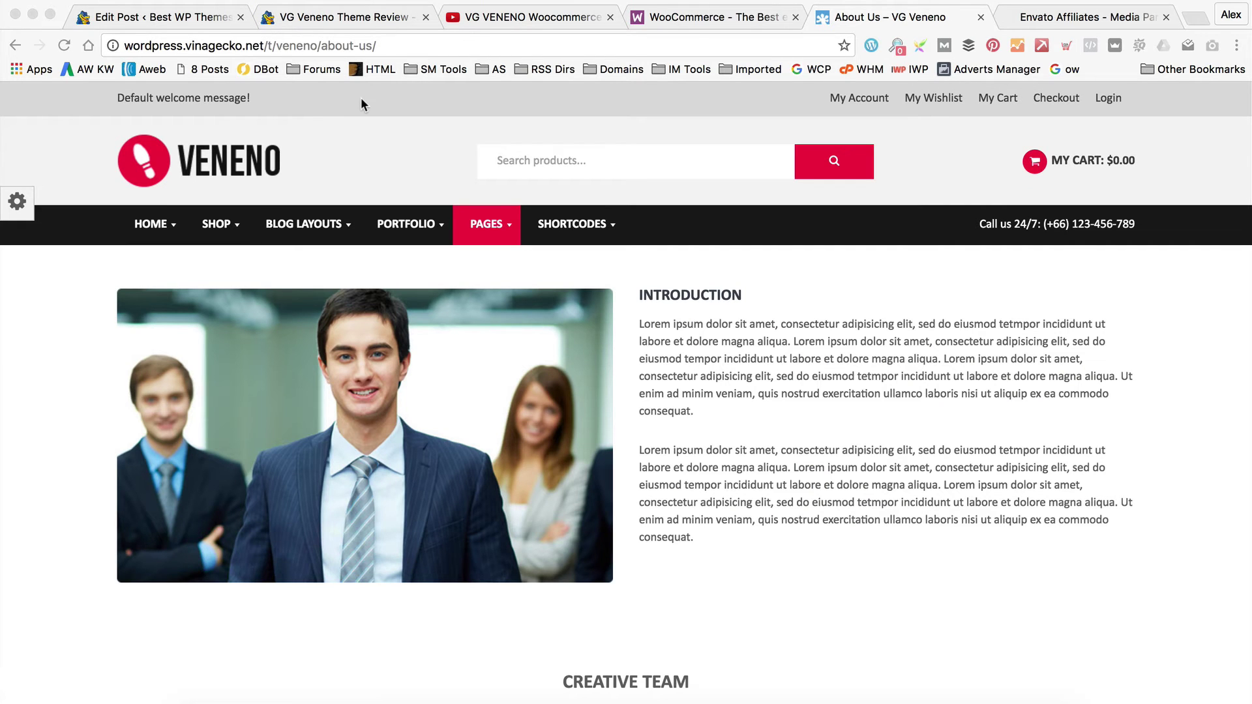
Step: Delete the three old Propulsion images from the review's Add images gallery in the post editor
left_click(148, 17)
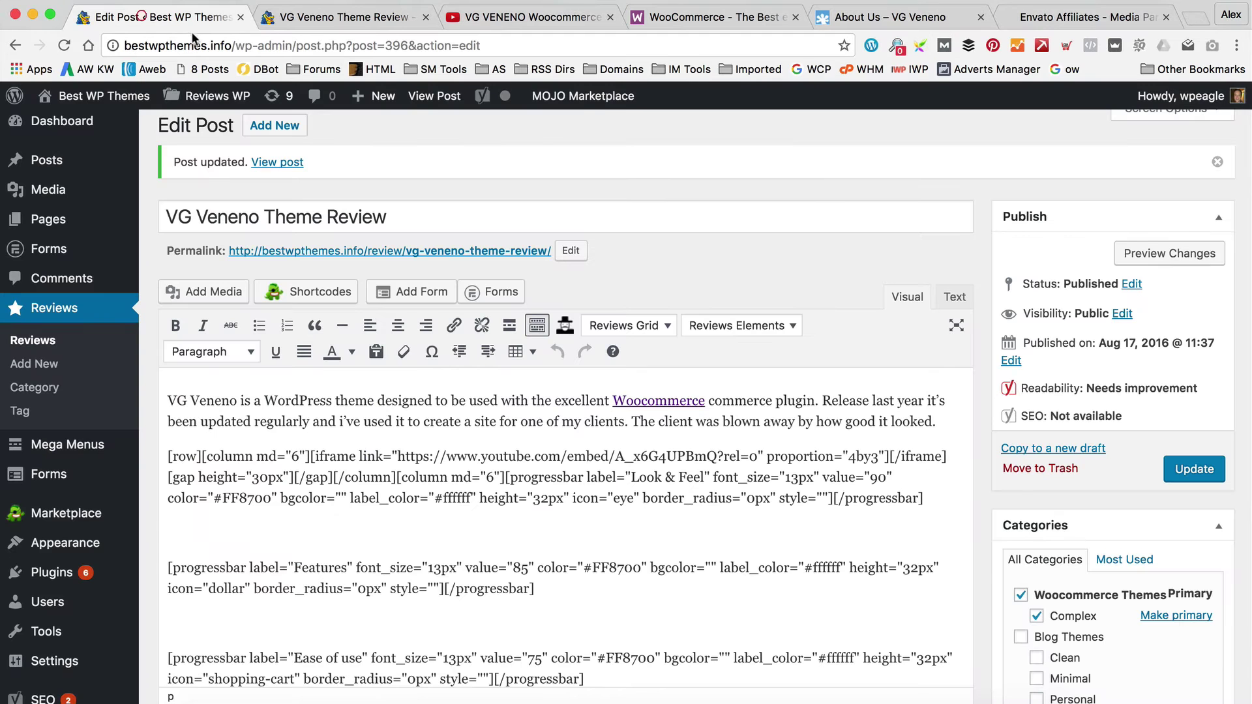
scroll(565, 329, "down", 15)
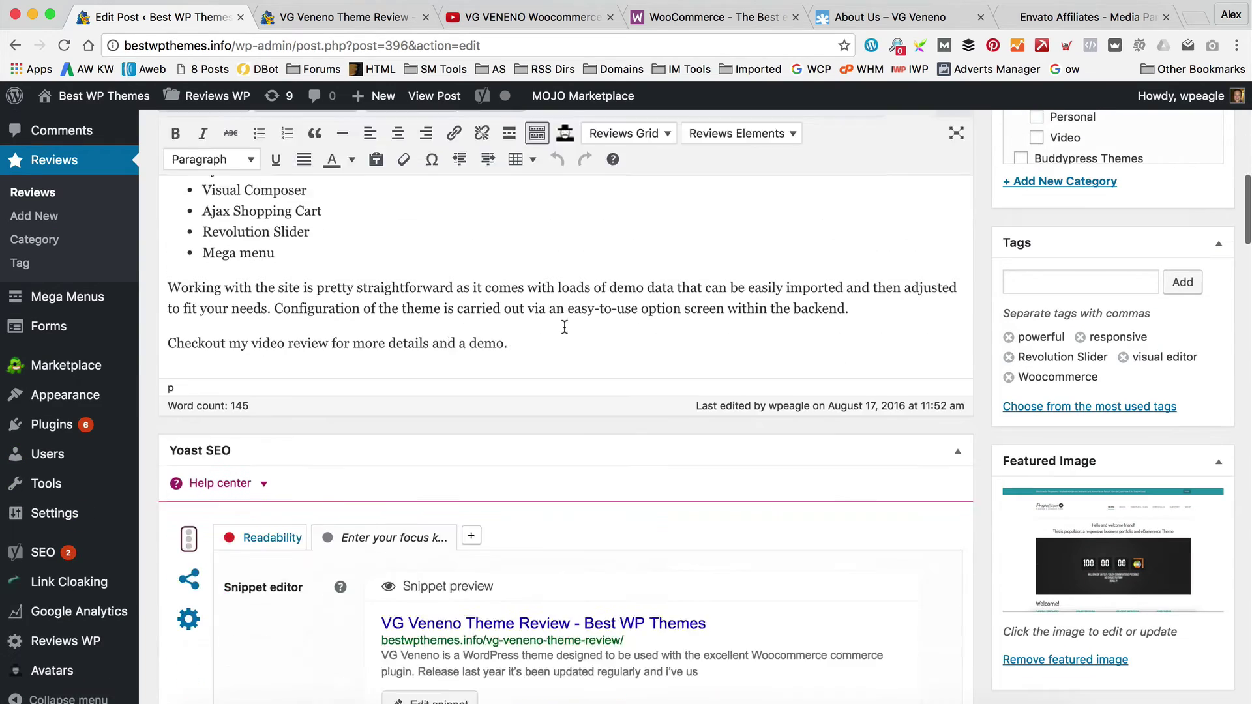
scroll(561, 329, "down", 10)
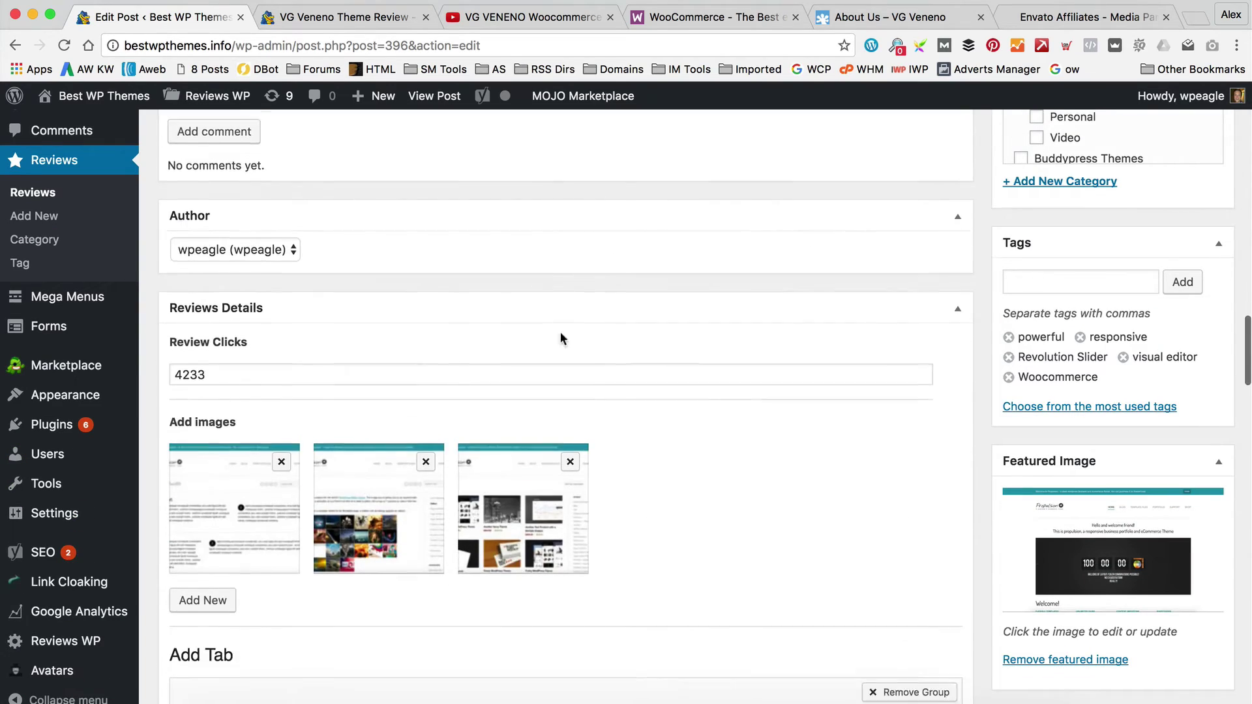
left_click(279, 391)
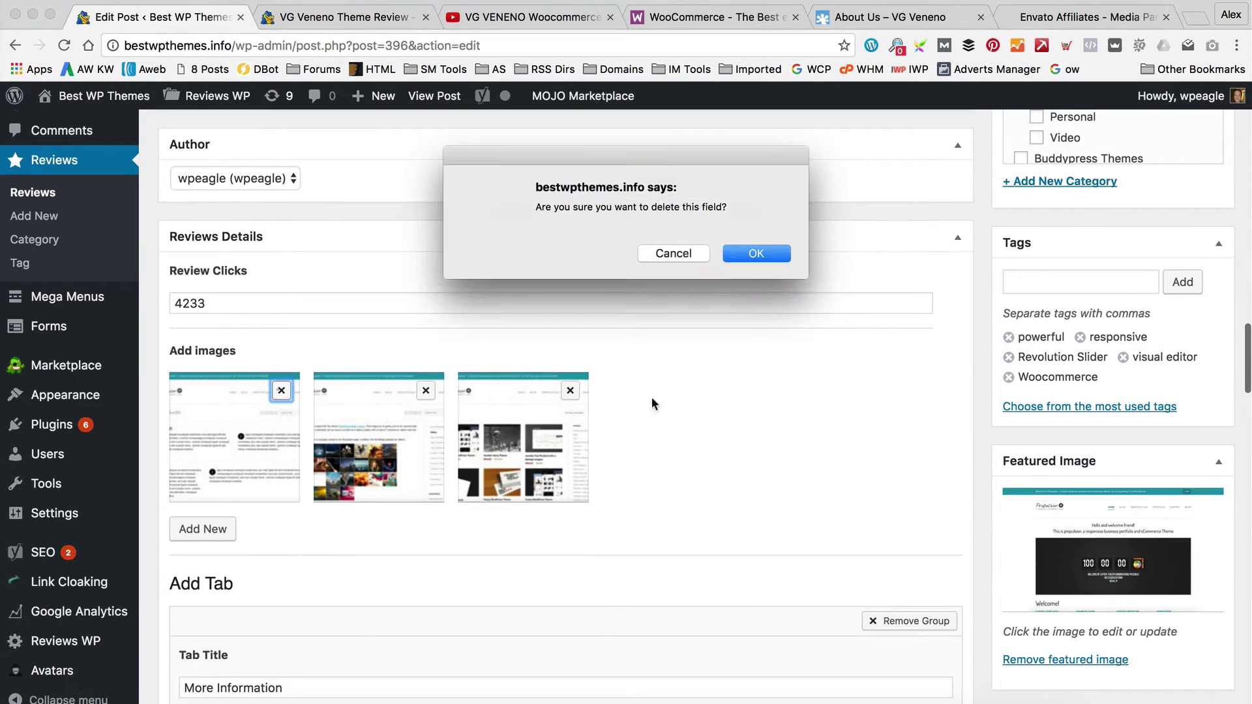
left_click(776, 261)
left_click(282, 391)
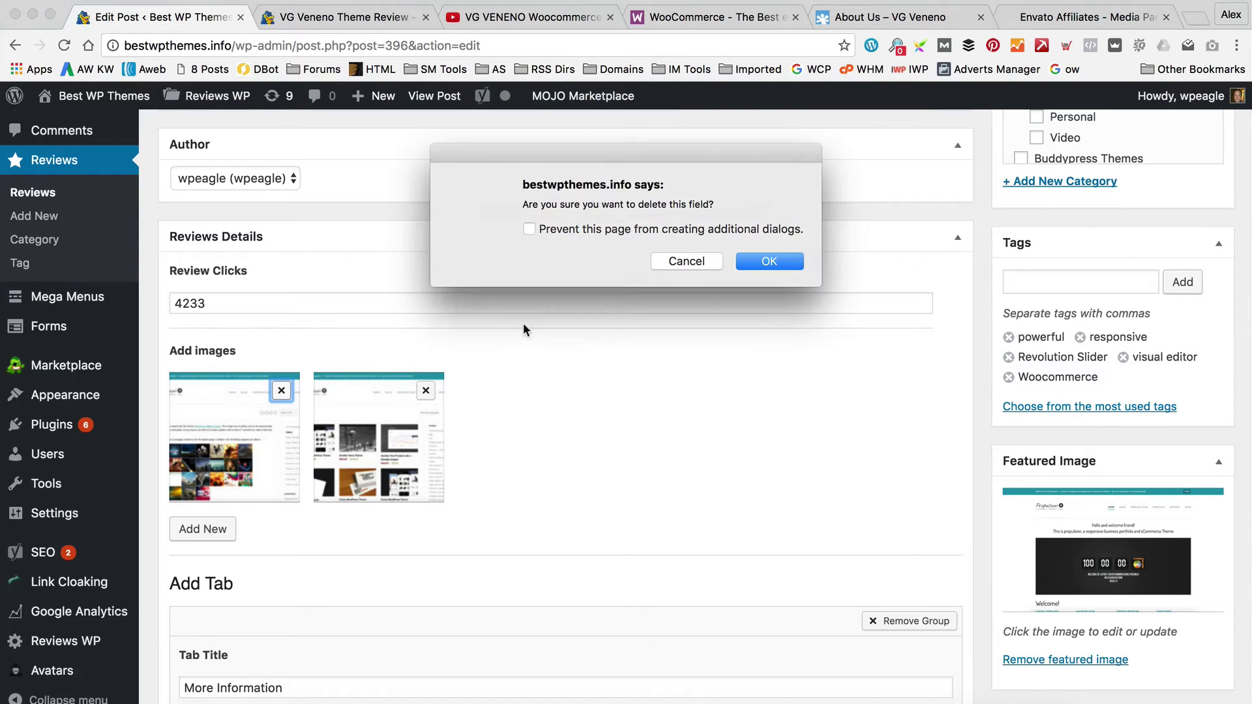
left_click(799, 261)
left_click(283, 391)
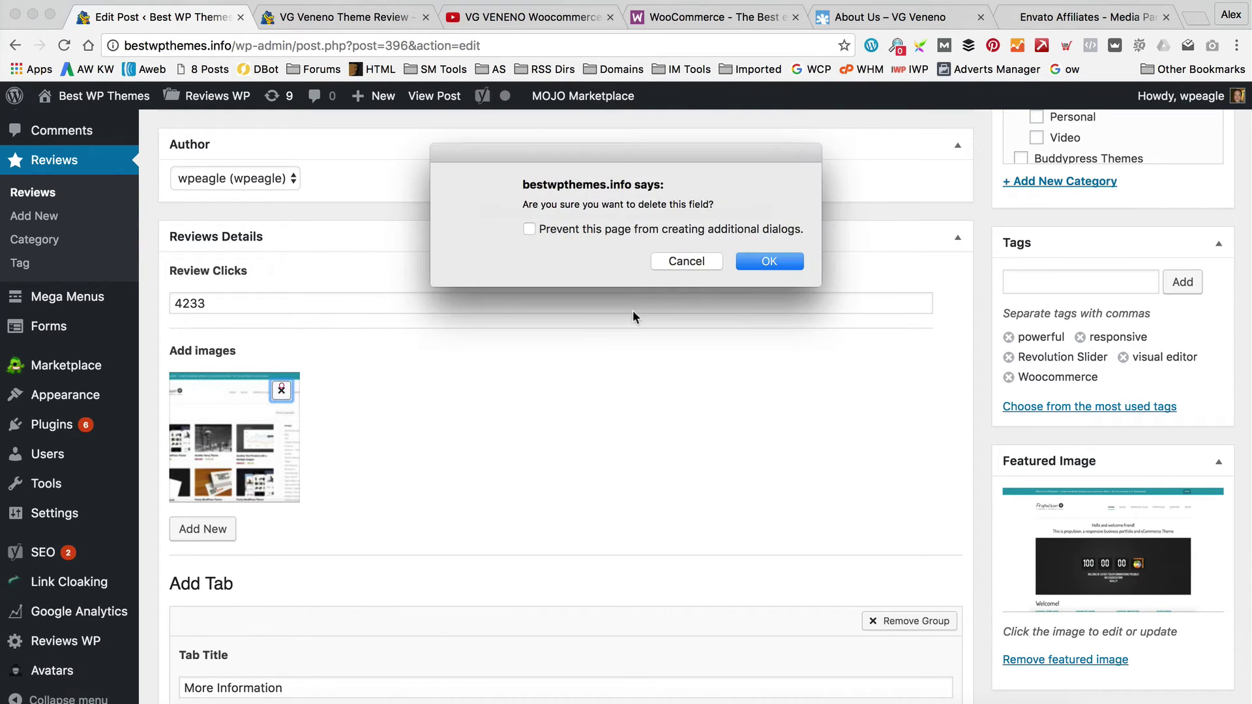
left_click(770, 261)
Step: Set the Review Clicks value to 0 in Reviews Details
left_click(280, 304)
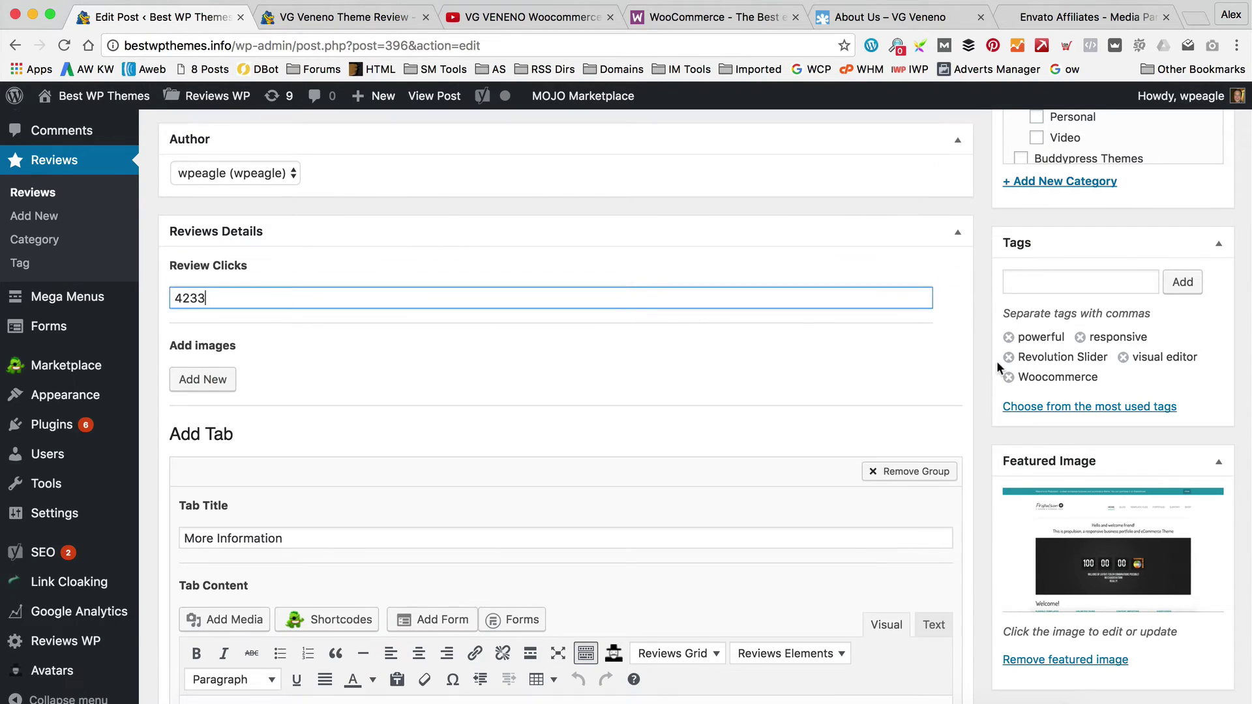
scroll(98, 325, "up", 3)
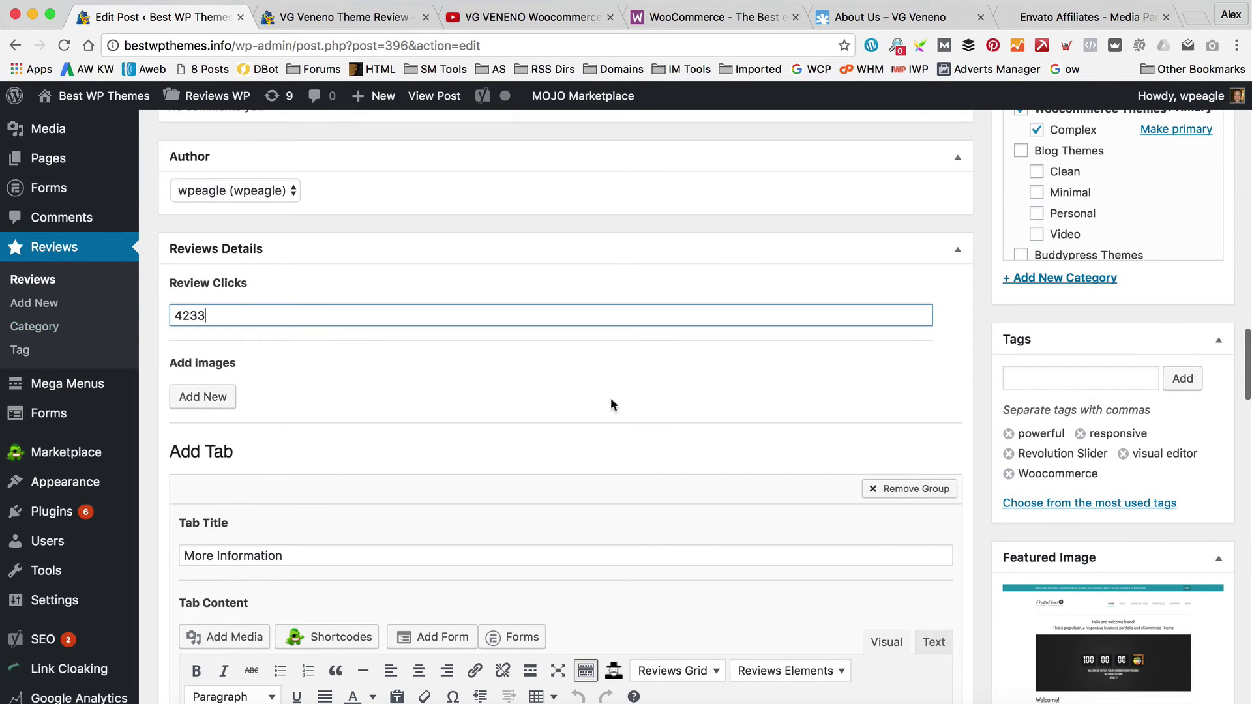
key("BackSpace")
key("BackSpace")
key("BackSpace")
key("BackSpace")
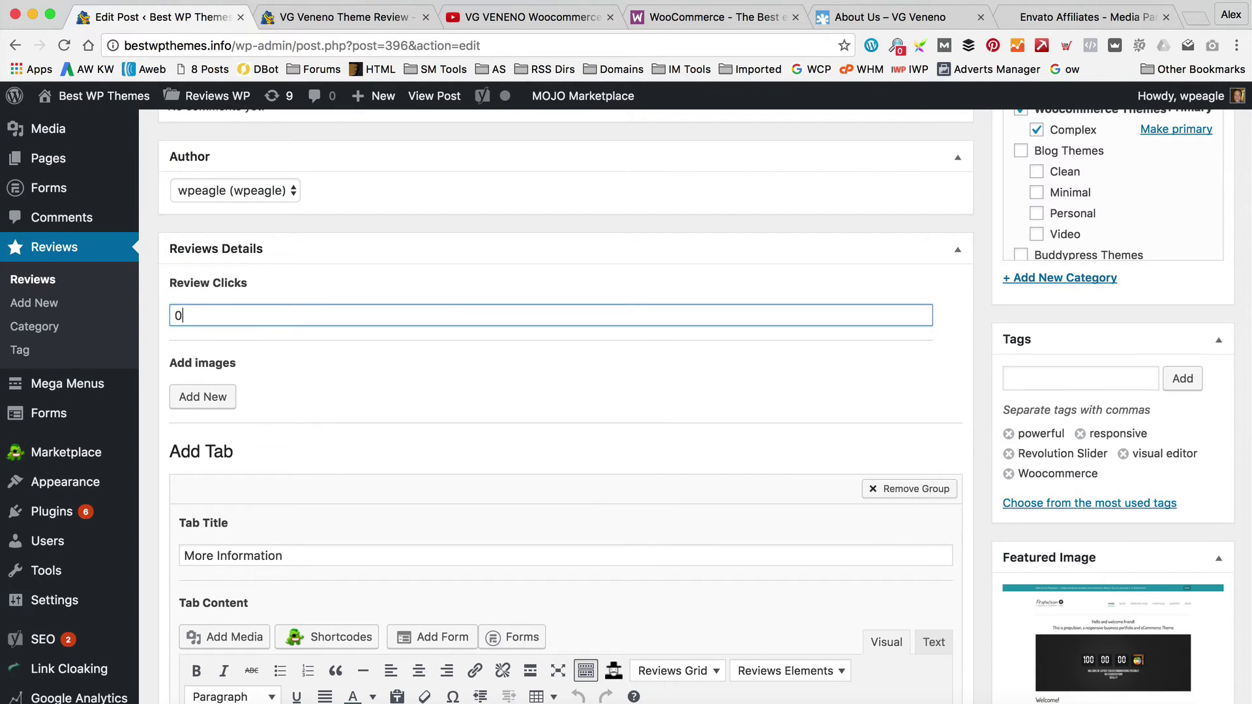
type("0")
left_click(538, 366)
Step: Replace the Propulsion featured image with the uploaded file Veneno1.jpg
scroll(603, 339, "down", 3)
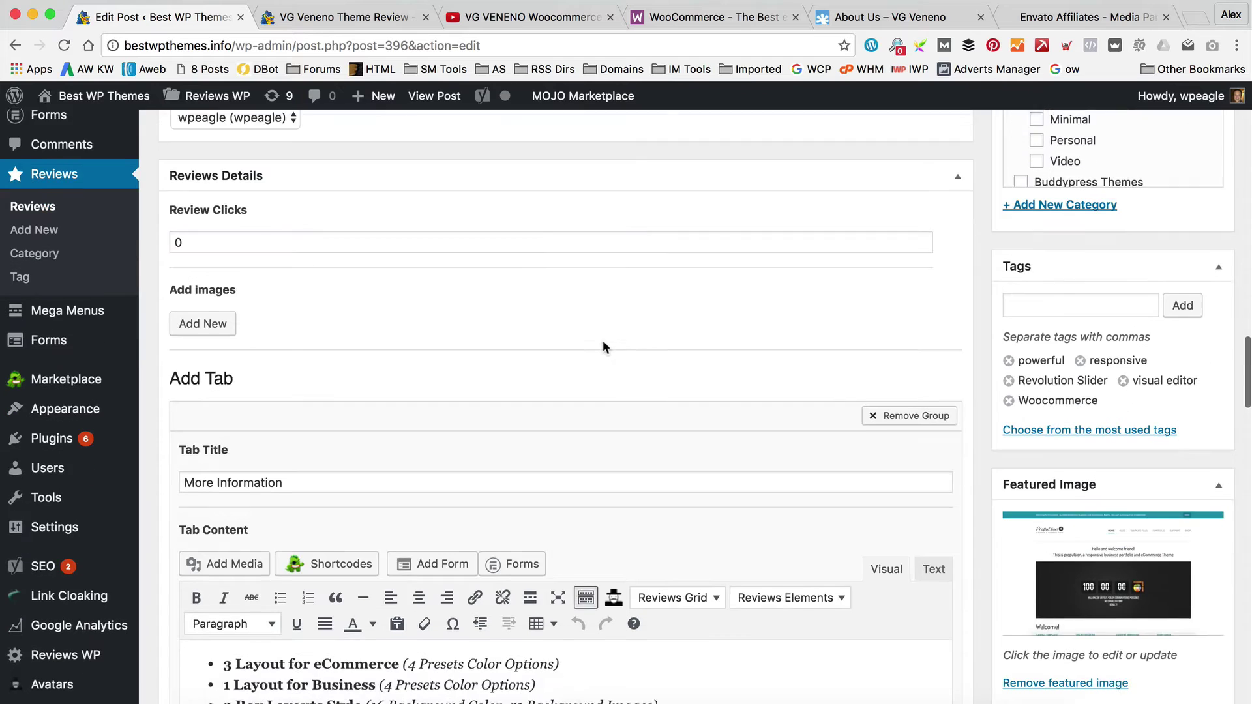
left_click(1089, 660)
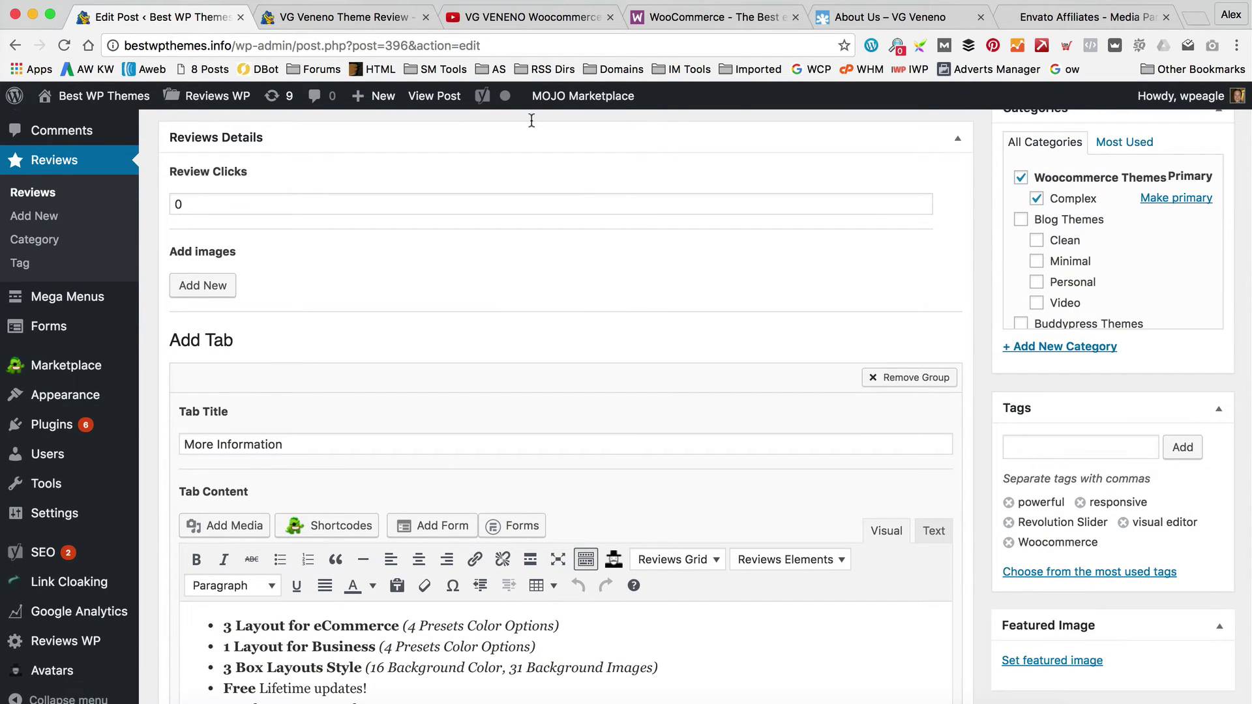
left_click(1069, 662)
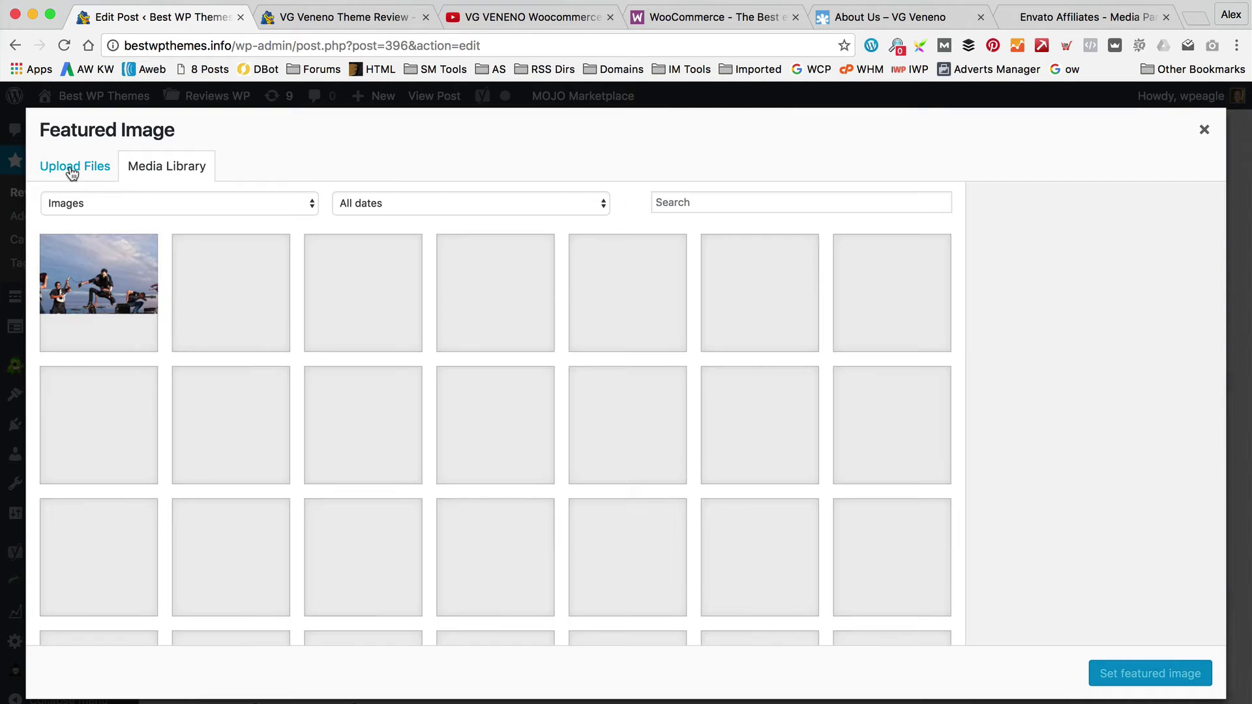
left_click(72, 171)
left_click(619, 413)
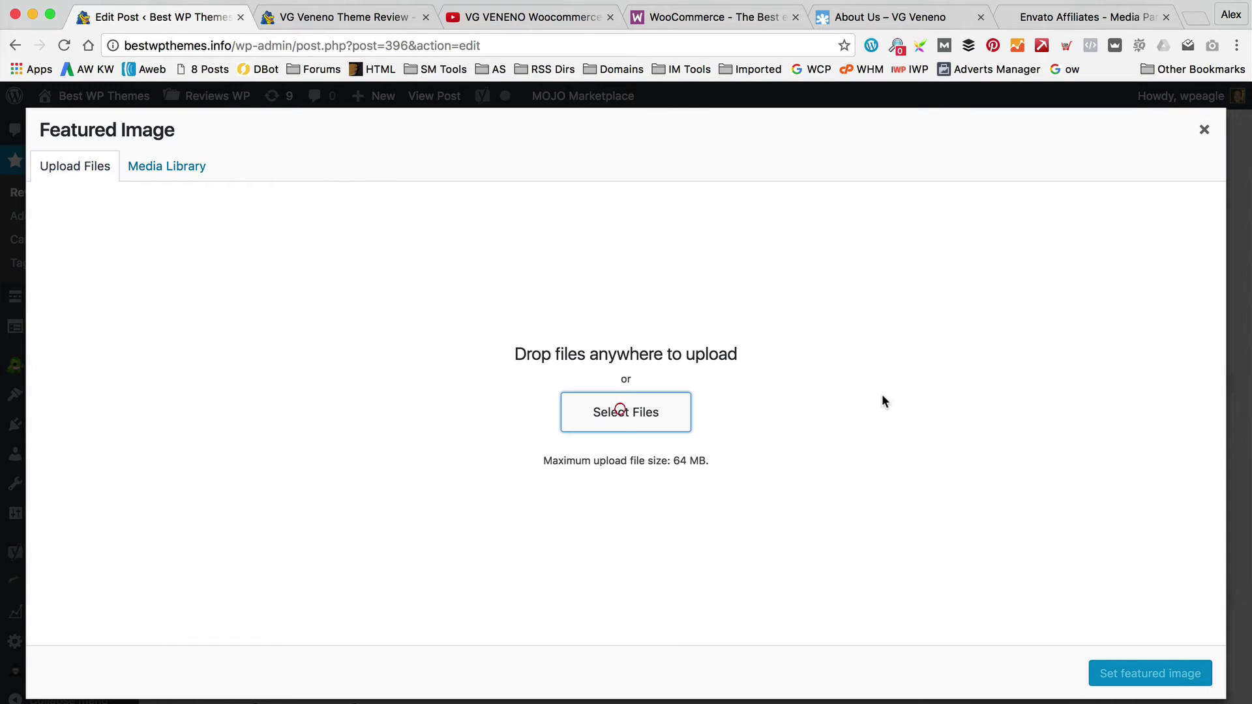
left_click(569, 319)
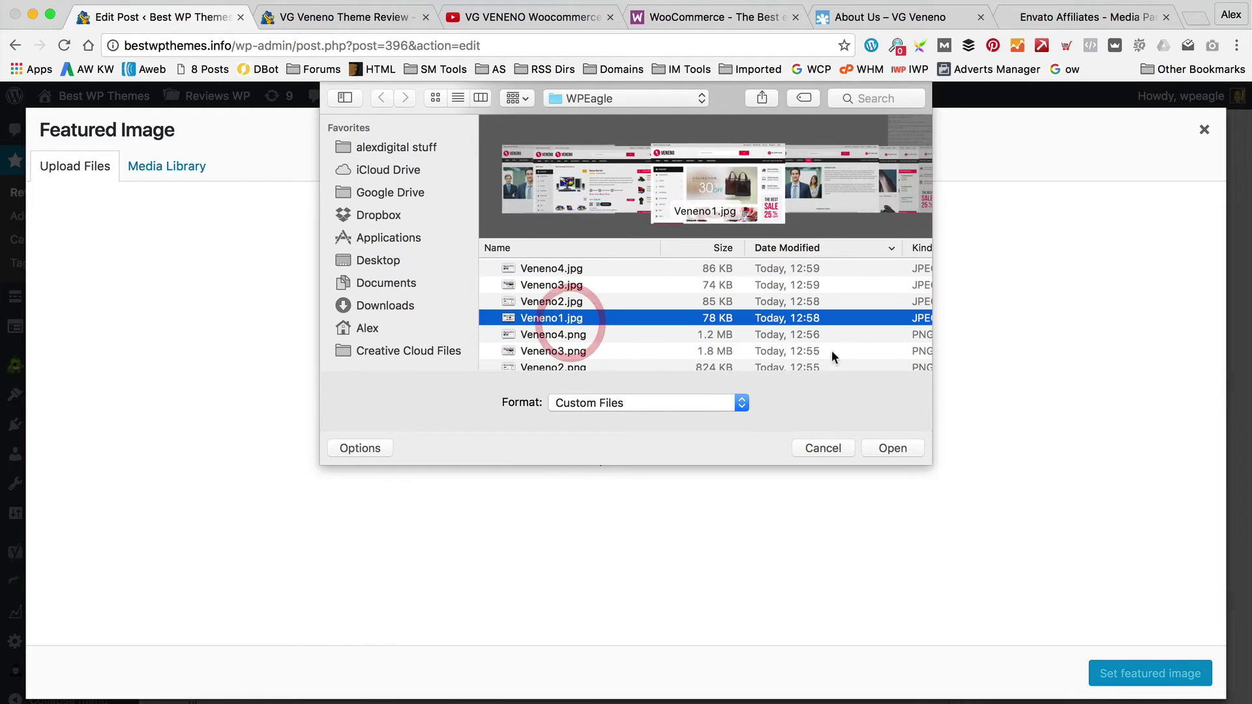
left_click(893, 448)
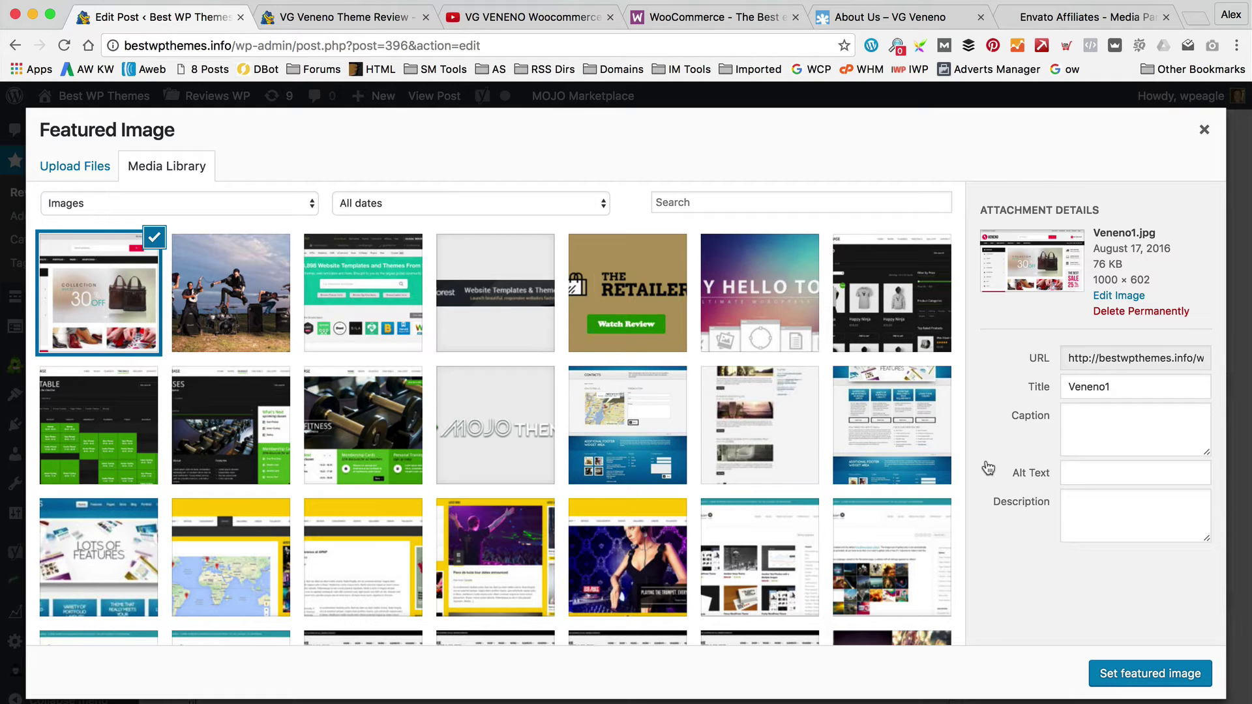
left_click(1149, 673)
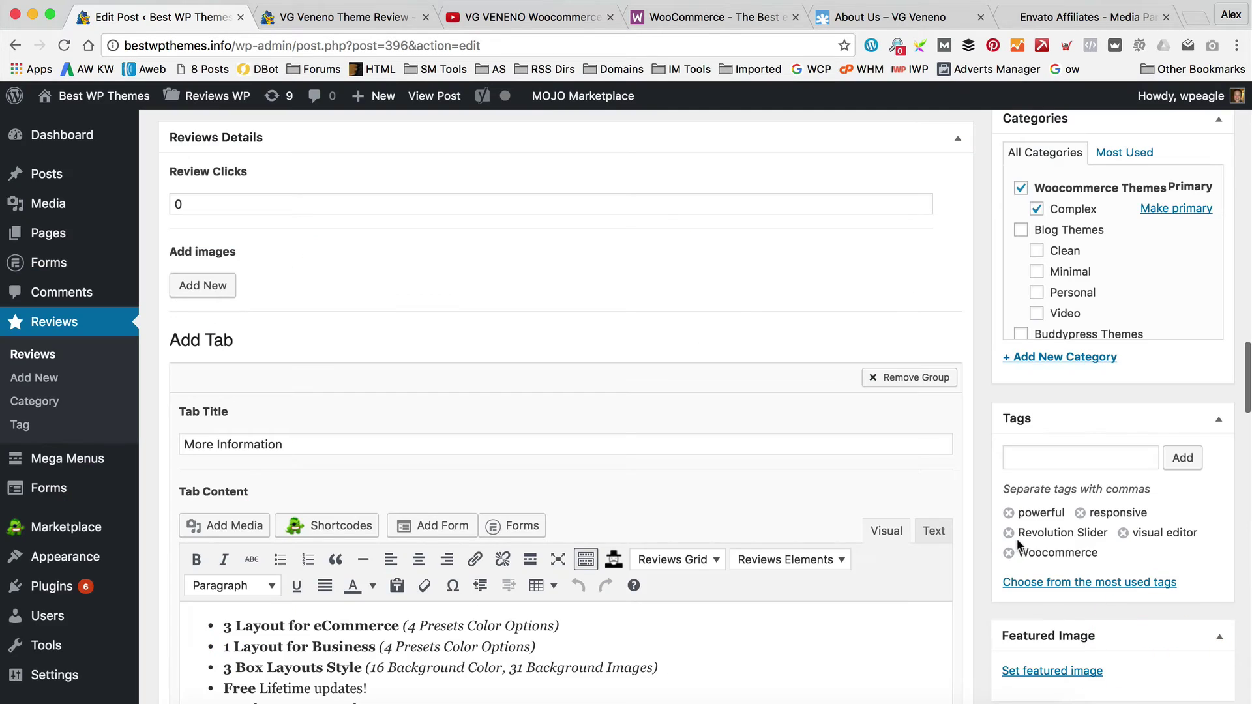
scroll(1018, 534, "down", 4)
Step: Upload Veneno2.jpg and add it as the first image in the Add images gallery
scroll(1004, 529, "up", 5)
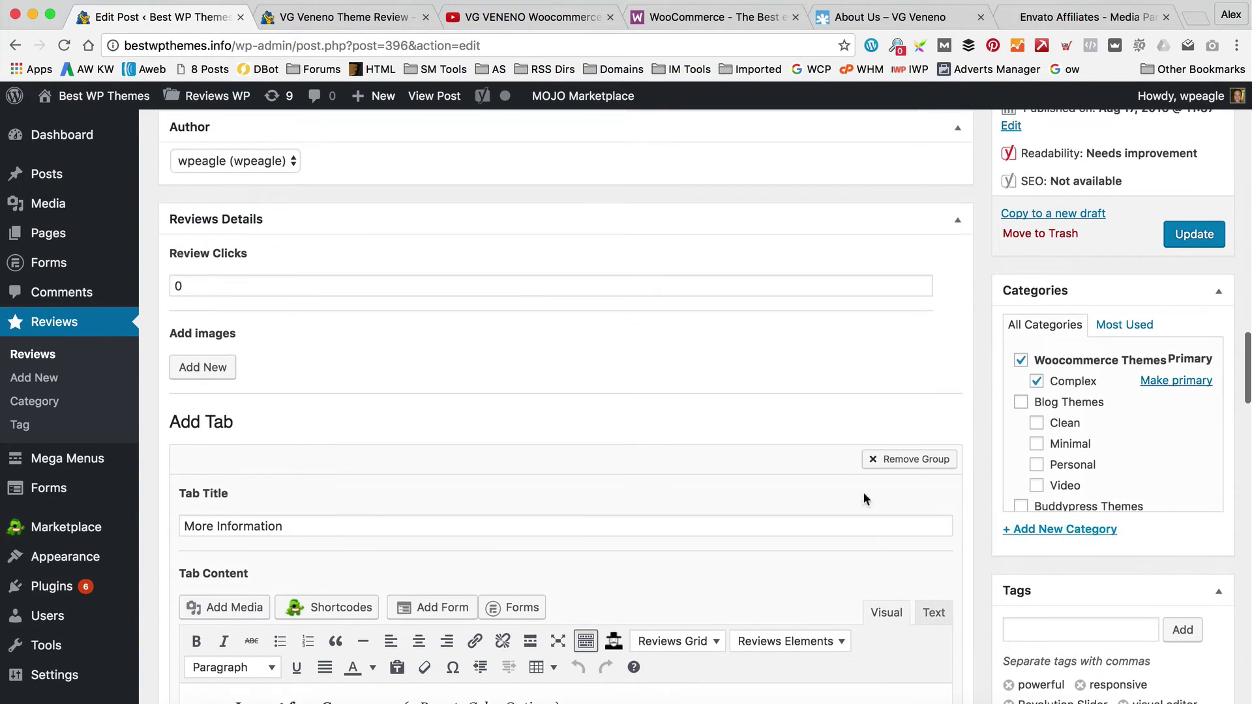
left_click(185, 370)
left_click(207, 425)
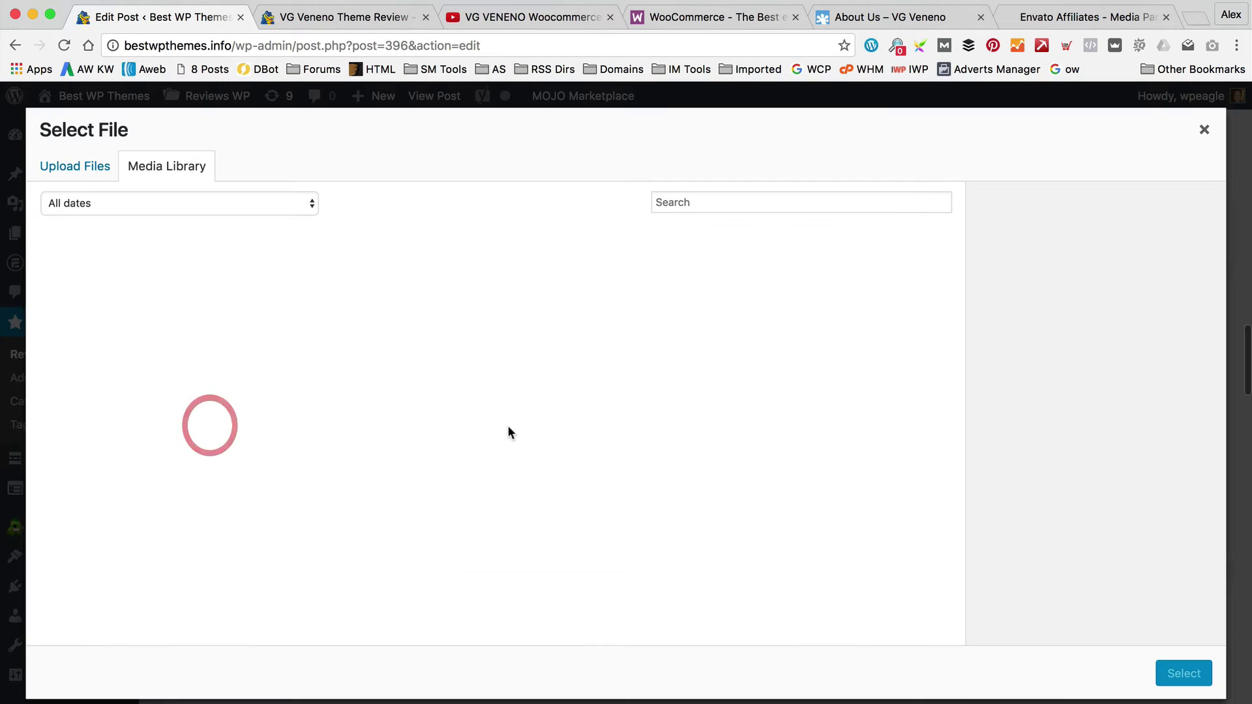
left_click(75, 165)
left_click(643, 411)
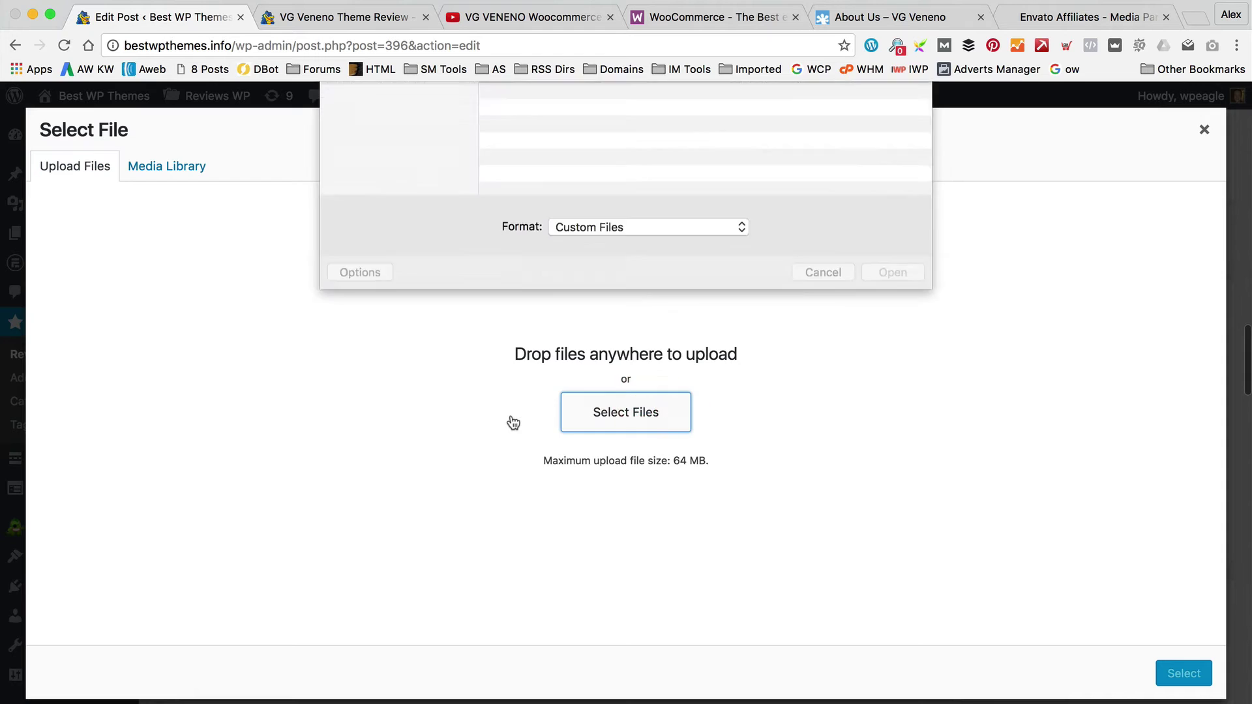
left_click(569, 303)
left_click(904, 449)
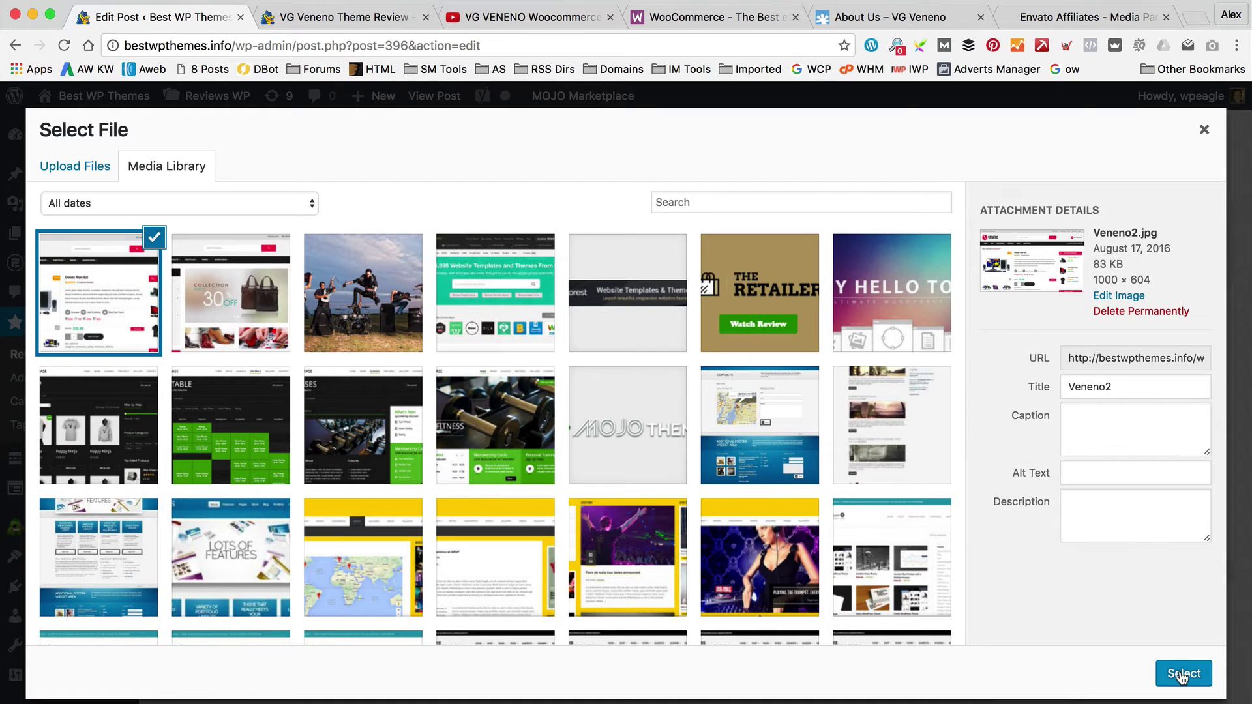
left_click(1183, 674)
Step: Upload Veneno3.jpg and add it as the second image in the review's Add images gallery
left_click(206, 518)
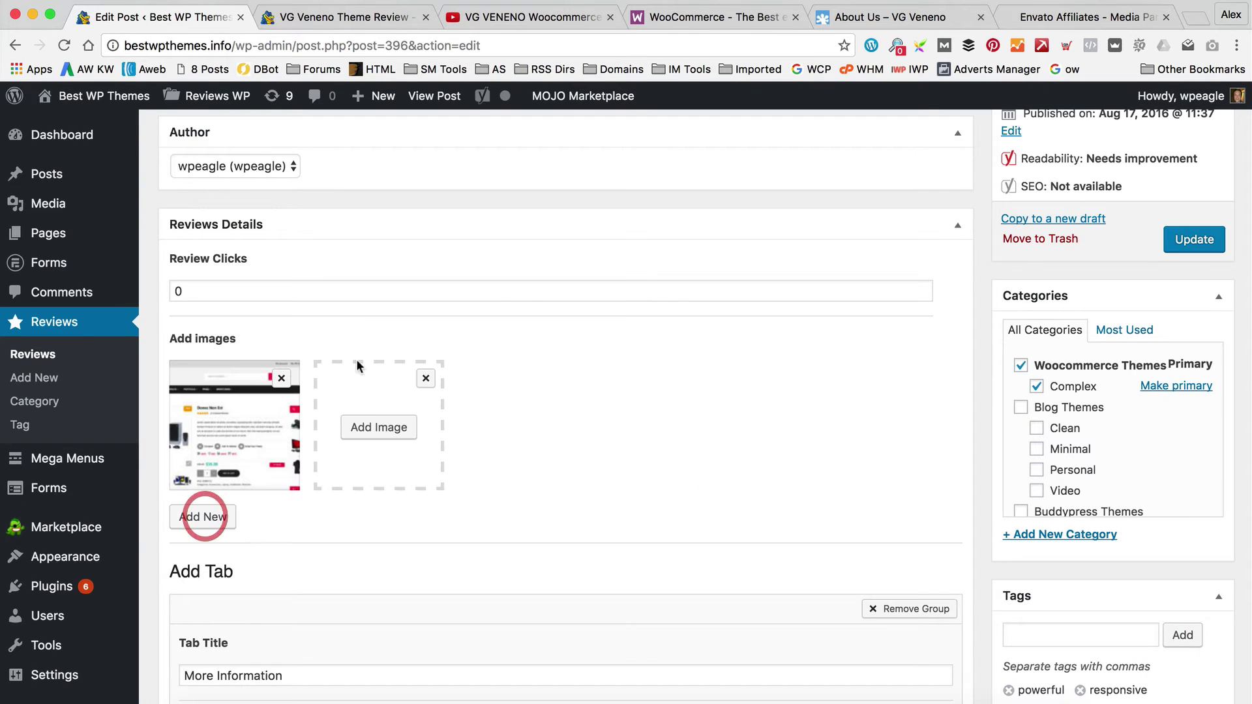
left_click(371, 425)
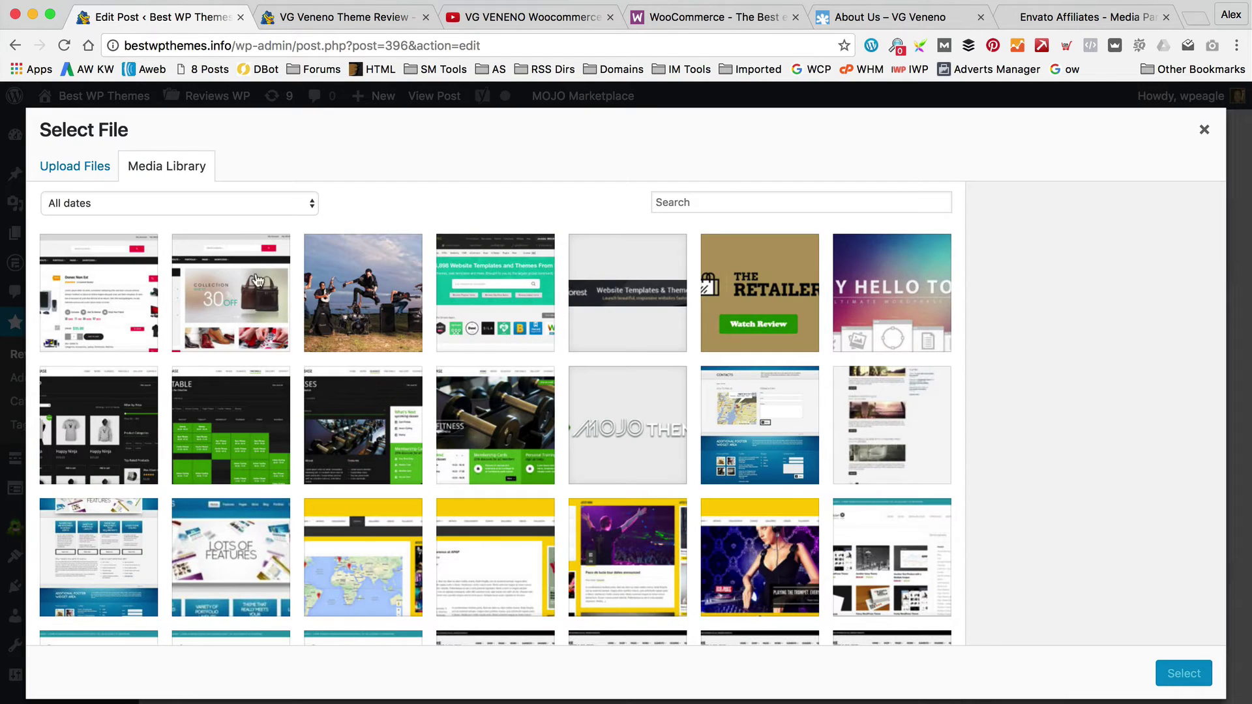
left_click(65, 168)
left_click(582, 413)
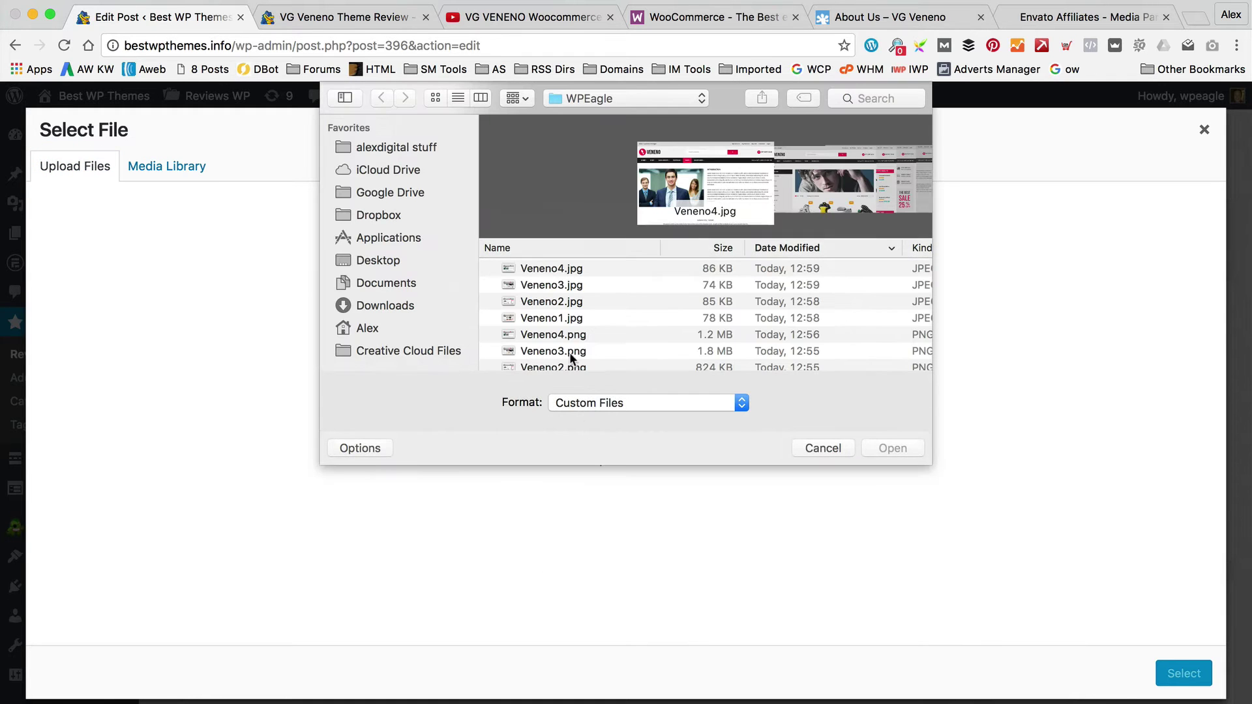
left_click(578, 285)
left_click(891, 449)
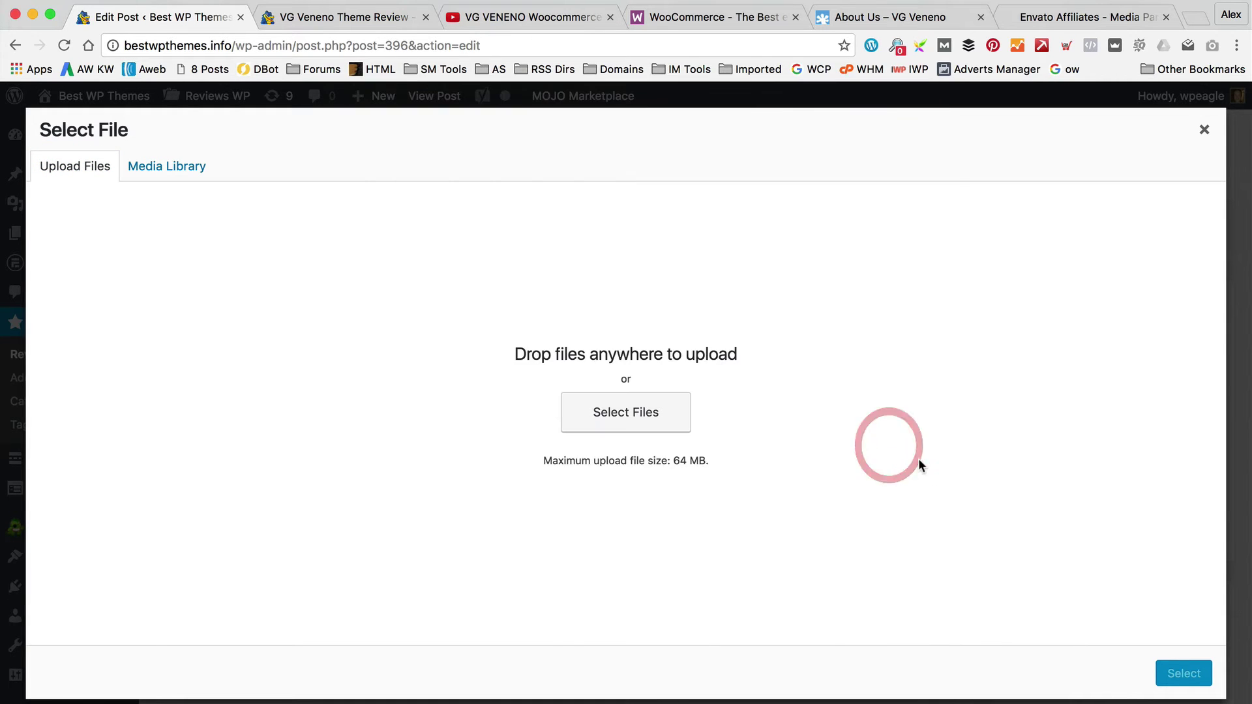
left_click(1163, 672)
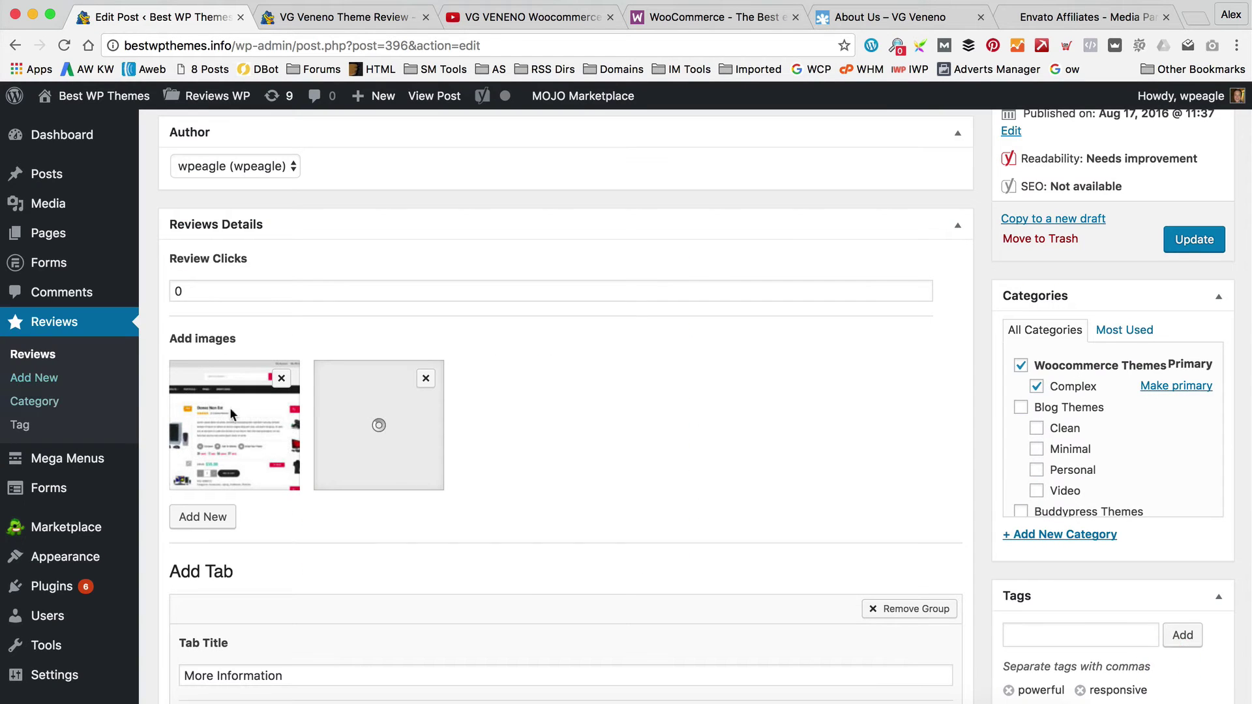
Step: Upload Veneno4.jpg as the third image in the Add images gallery and update the review post
left_click(204, 515)
left_click(524, 427)
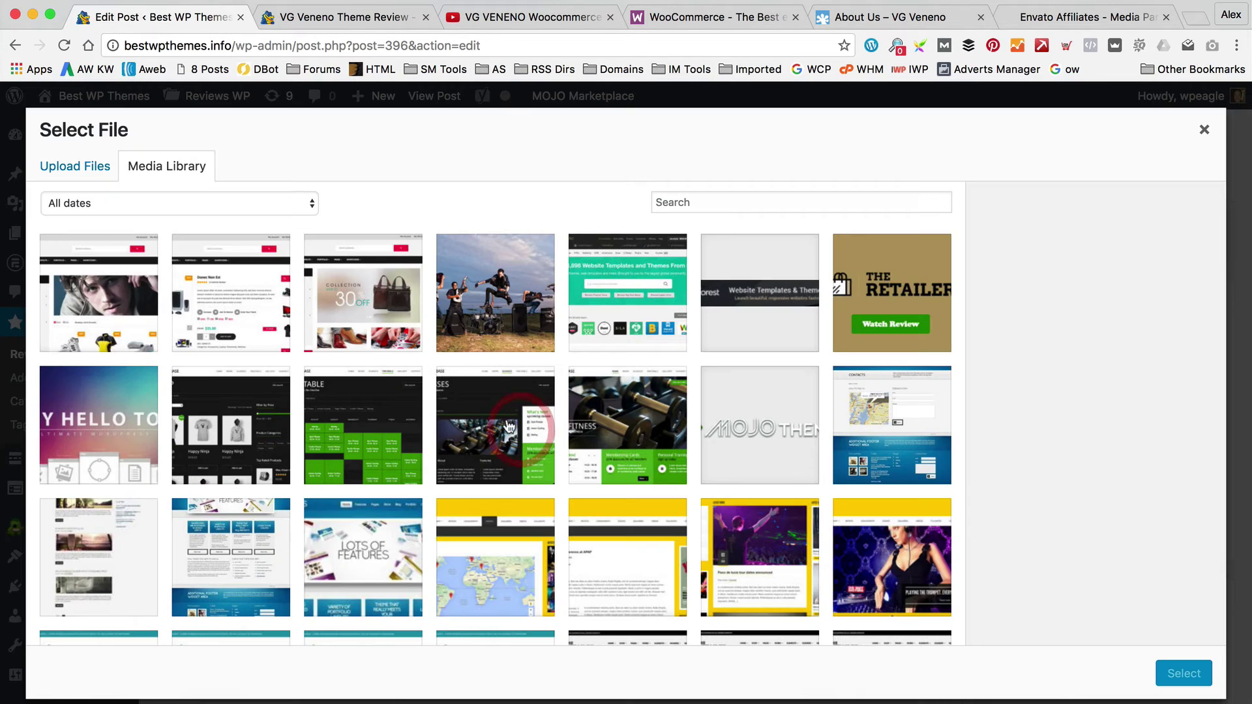
left_click(73, 171)
left_click(643, 411)
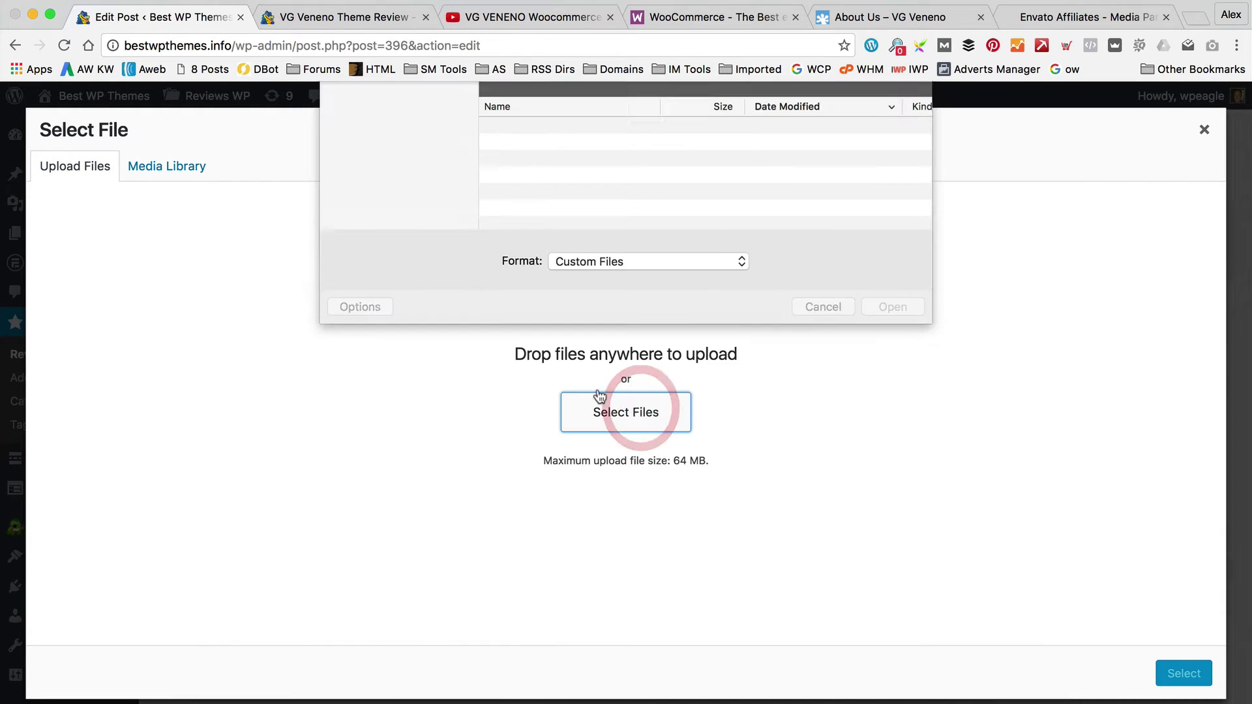
left_click(558, 267)
left_click(892, 448)
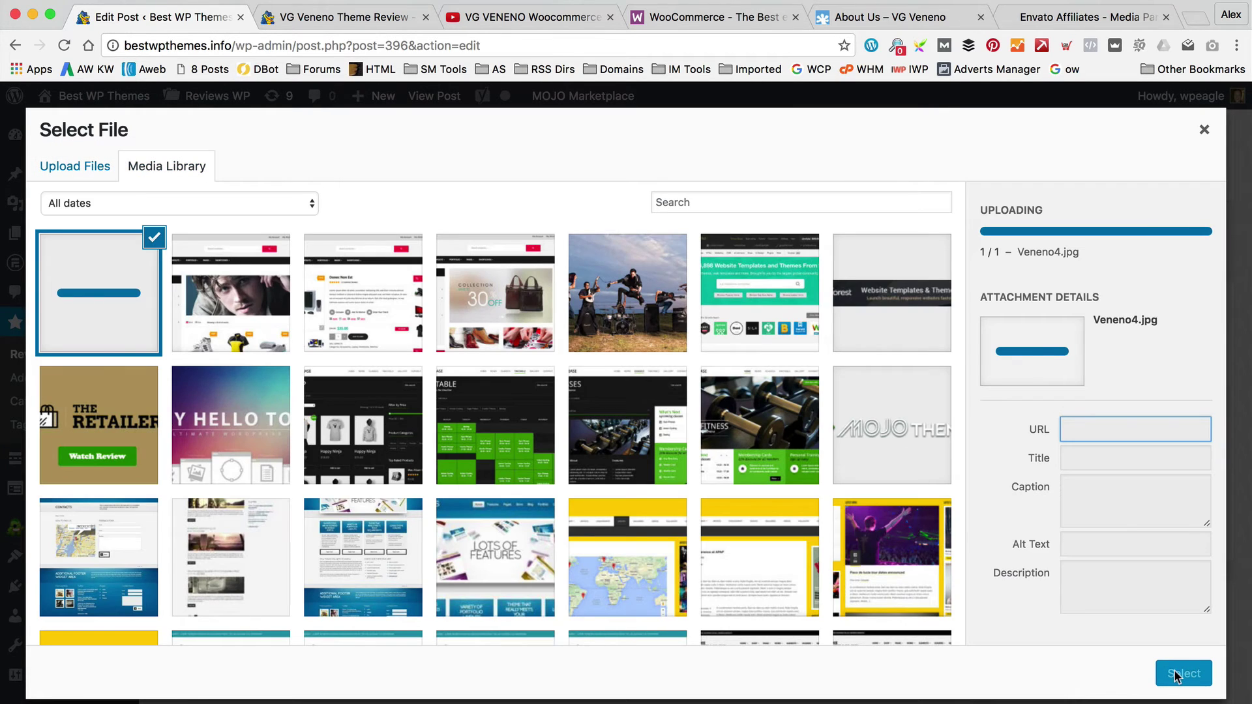
left_click(1173, 676)
scroll(1206, 423, "up", 10)
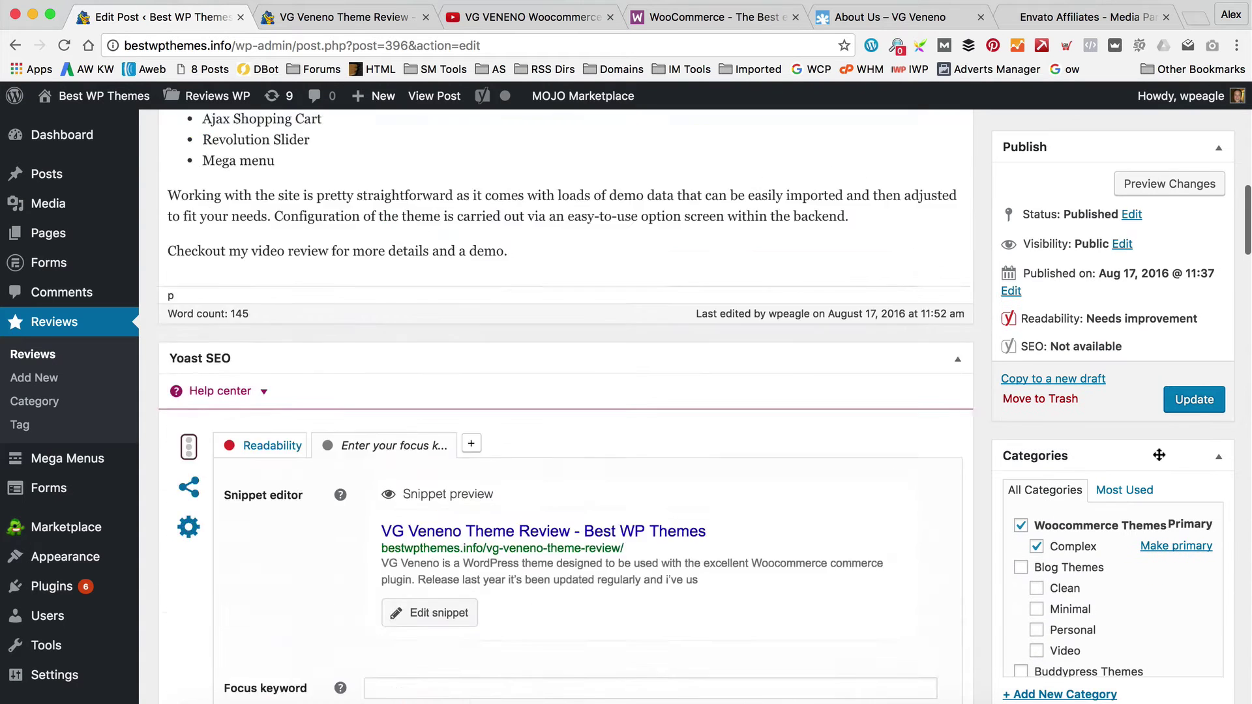
left_click(1207, 401)
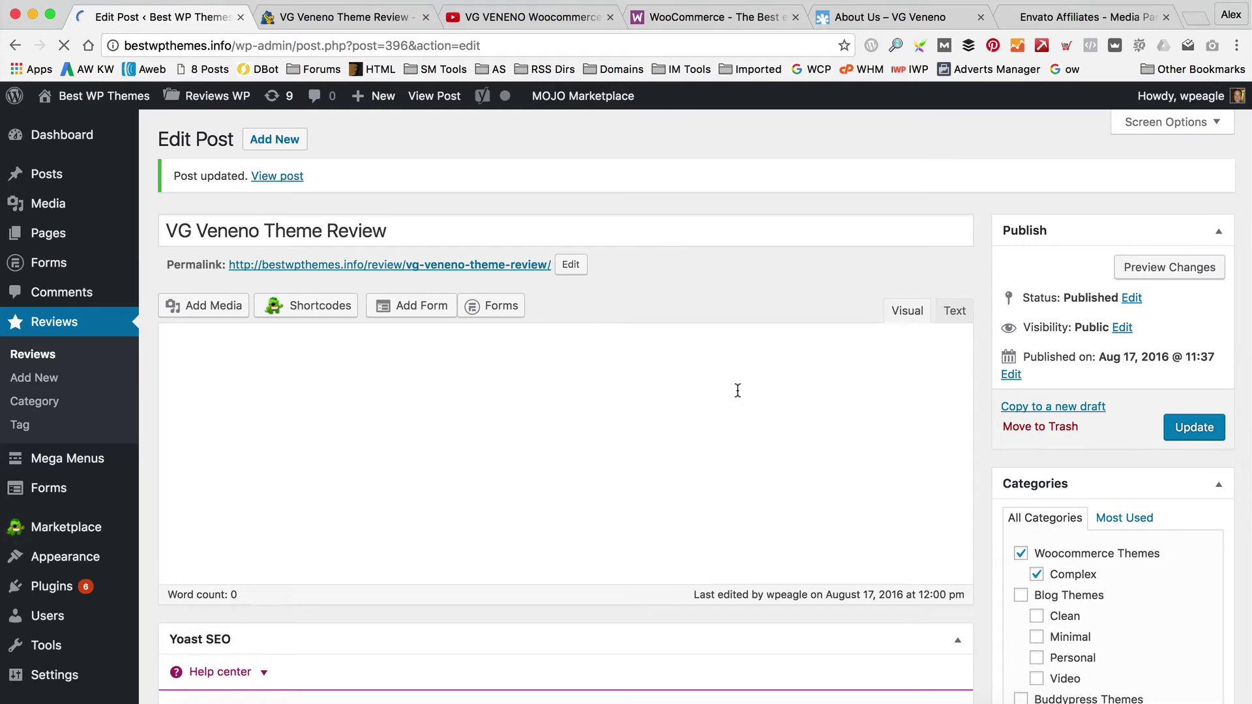
Step: Reload the live VG Veneno Theme Review page and check each of the new gallery images
left_click(346, 18)
key("super+r")
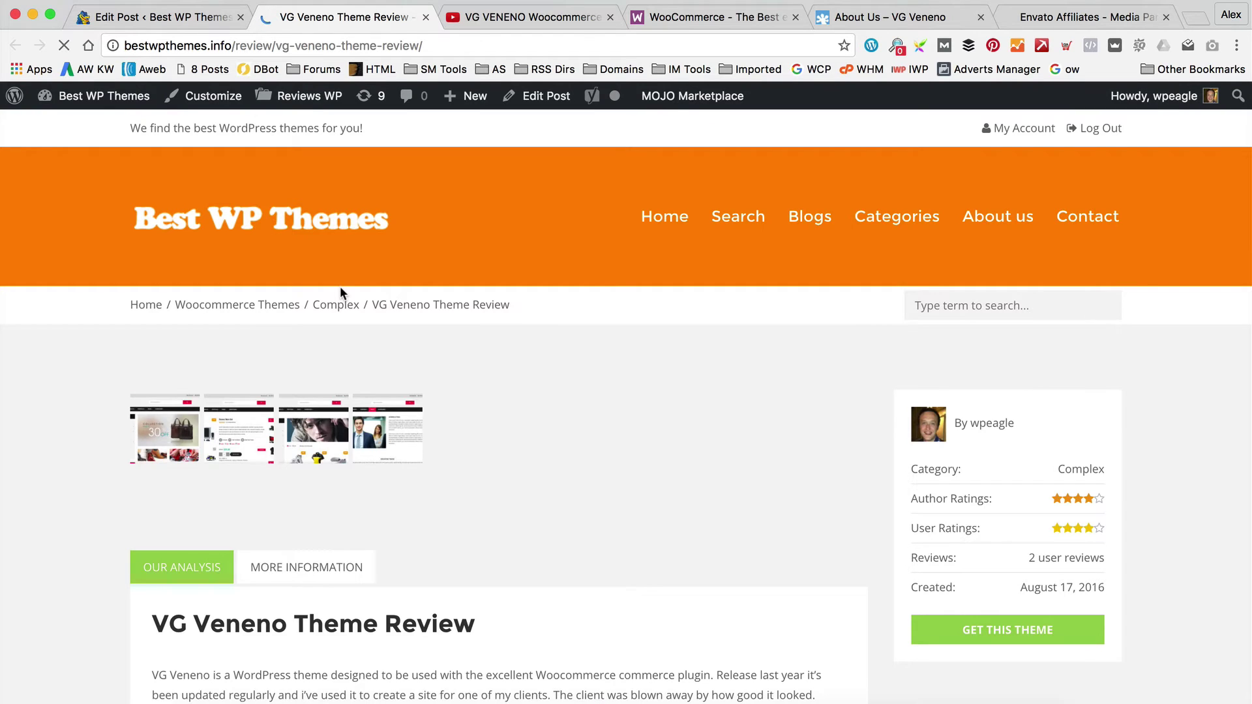
scroll(345, 326, "down", 5)
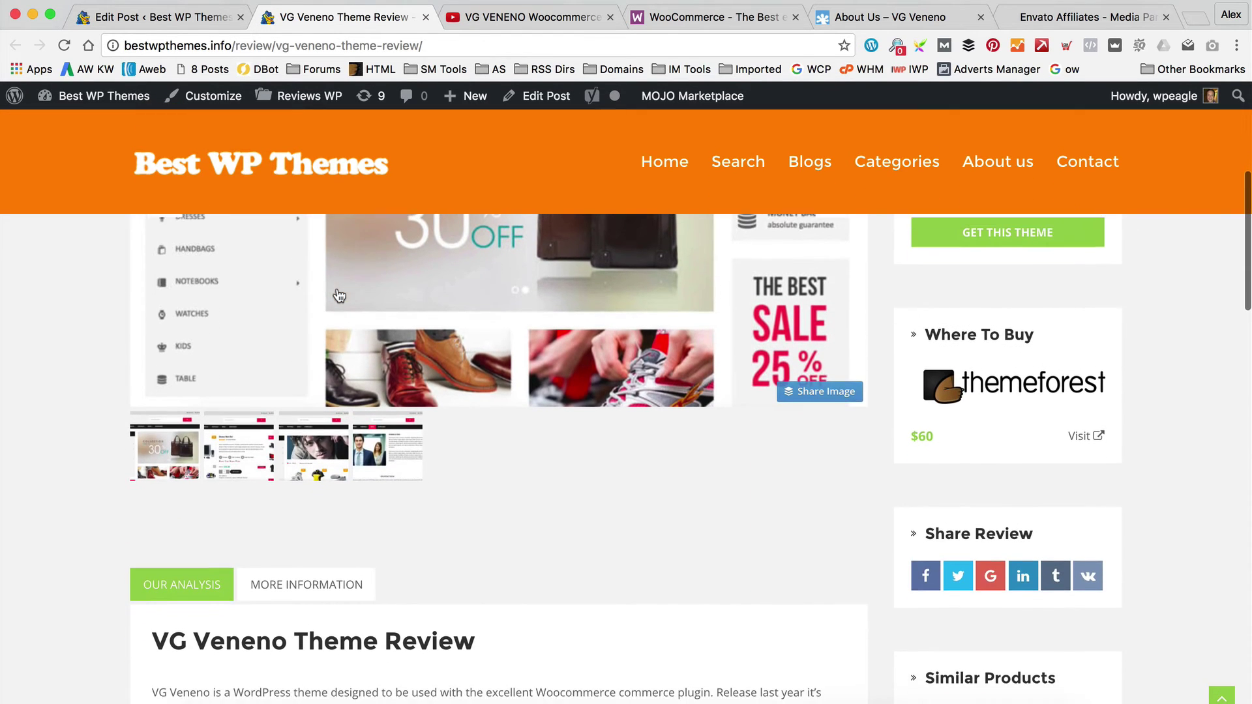
scroll(362, 372, "up", 1)
left_click(246, 450)
left_click(310, 450)
left_click(385, 452)
scroll(565, 468, "up", 4)
scroll(562, 470, "down", 6)
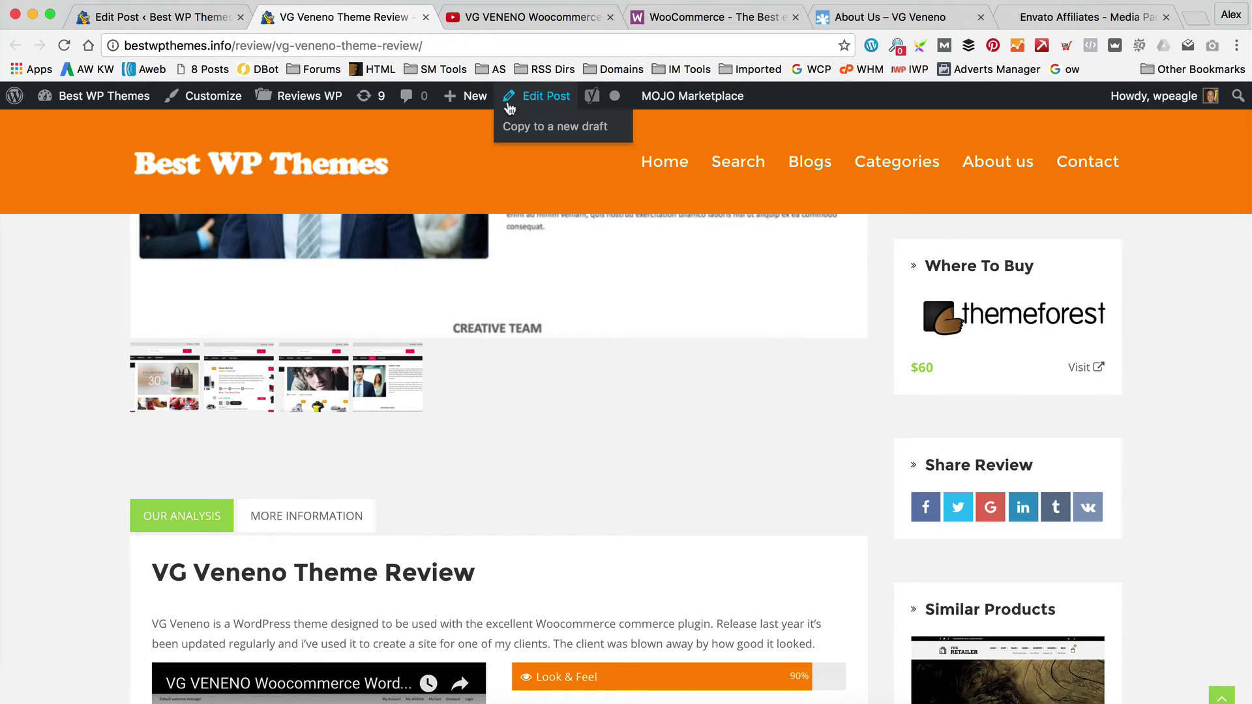
Step: Set the Yoast SEO focus keyword of the review post to "VG Veneno Theme Review"
left_click(163, 17)
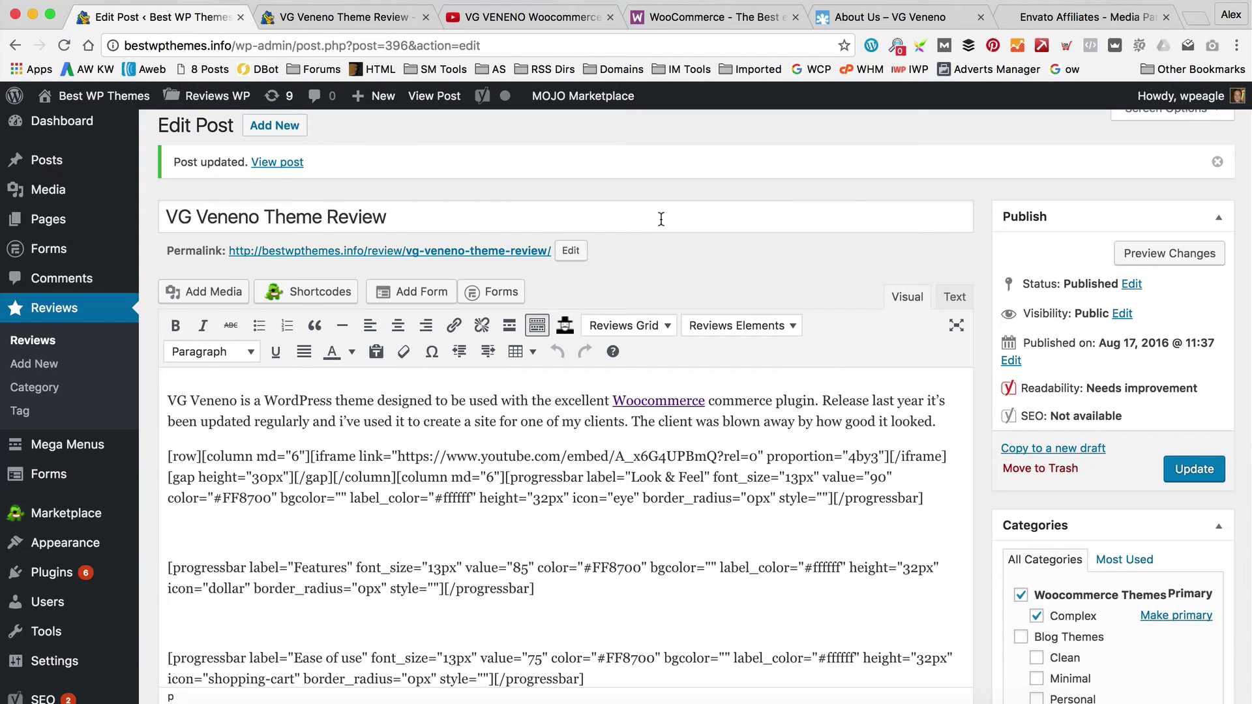
scroll(661, 219, "down", 1)
scroll(685, 221, "up", 1)
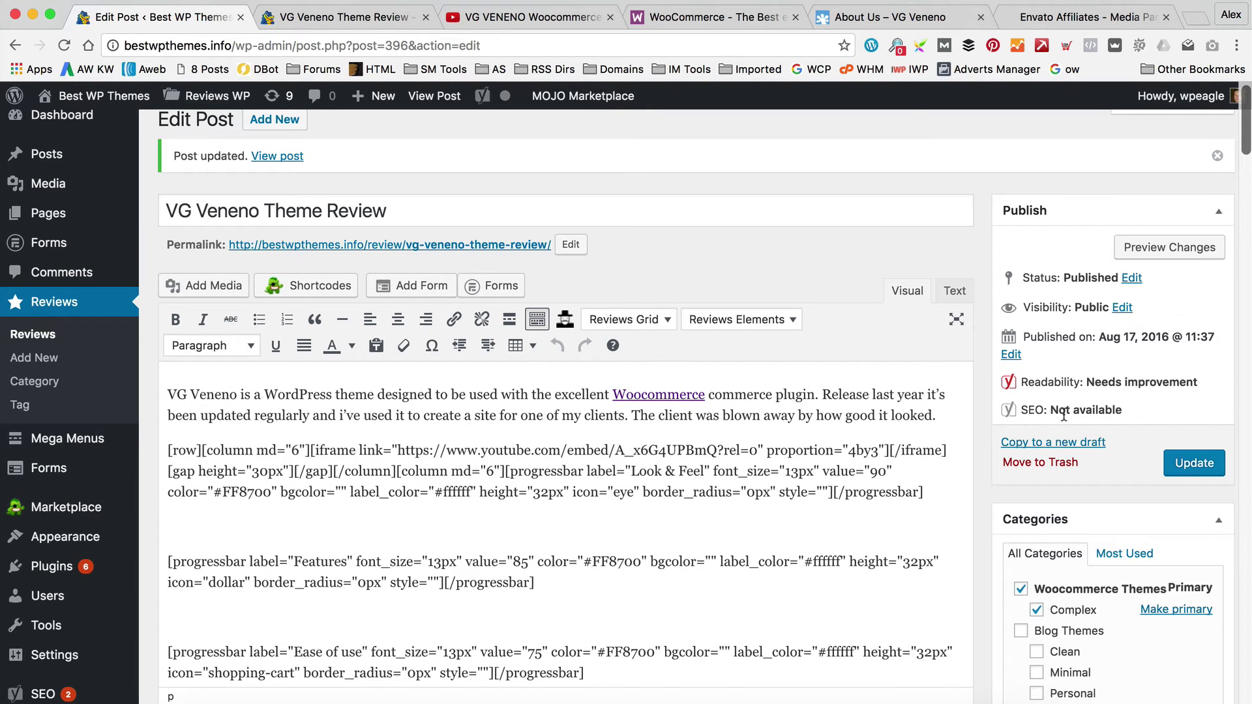
scroll(698, 411, "down", 3)
scroll(698, 410, "down", 10)
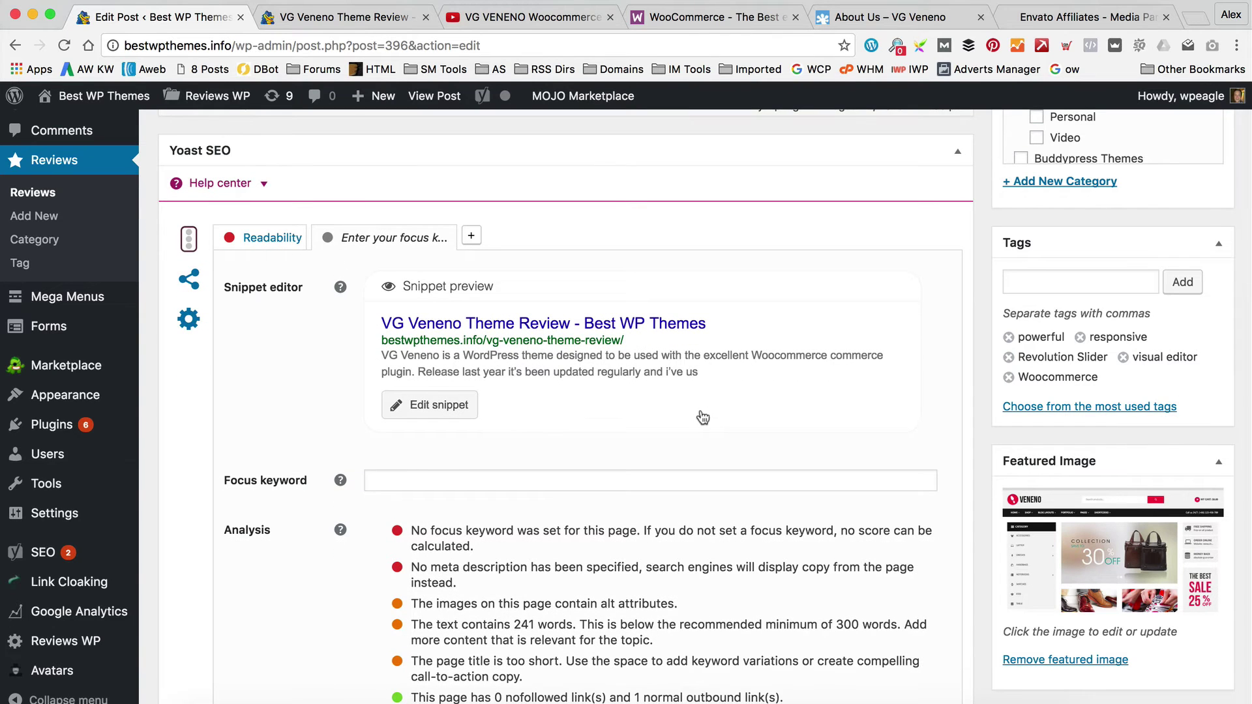
left_click(450, 481)
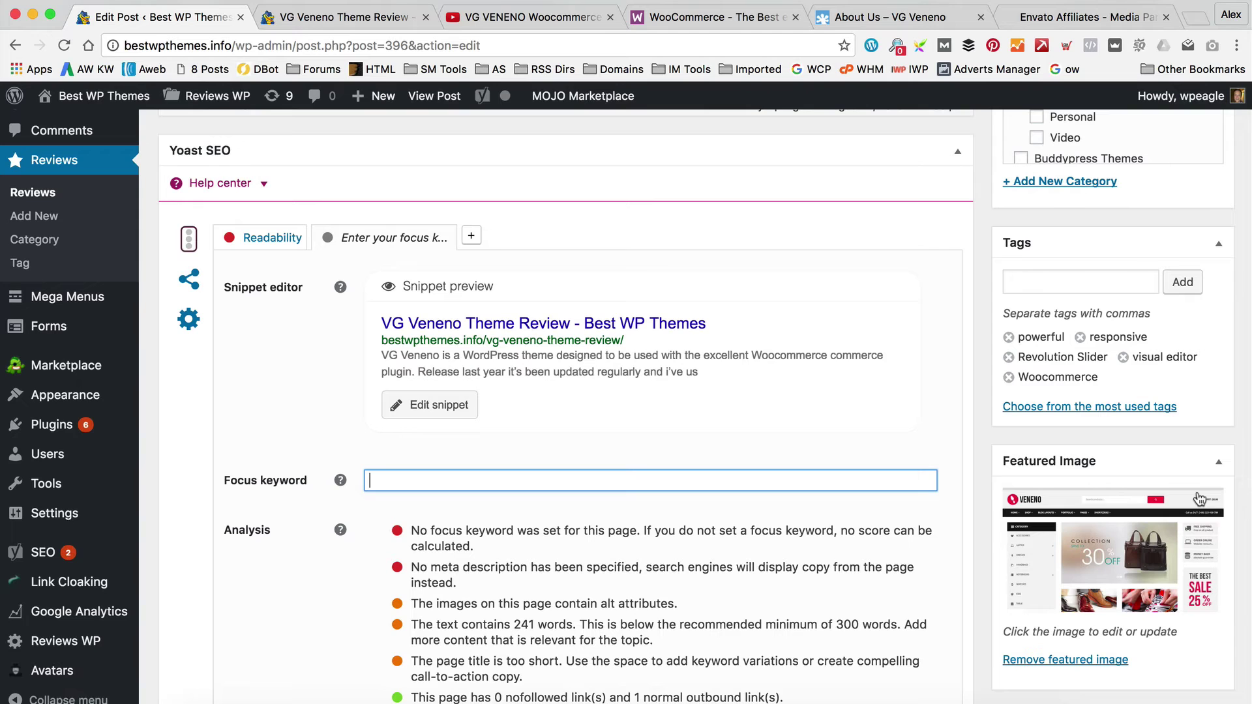
type("VG Ve")
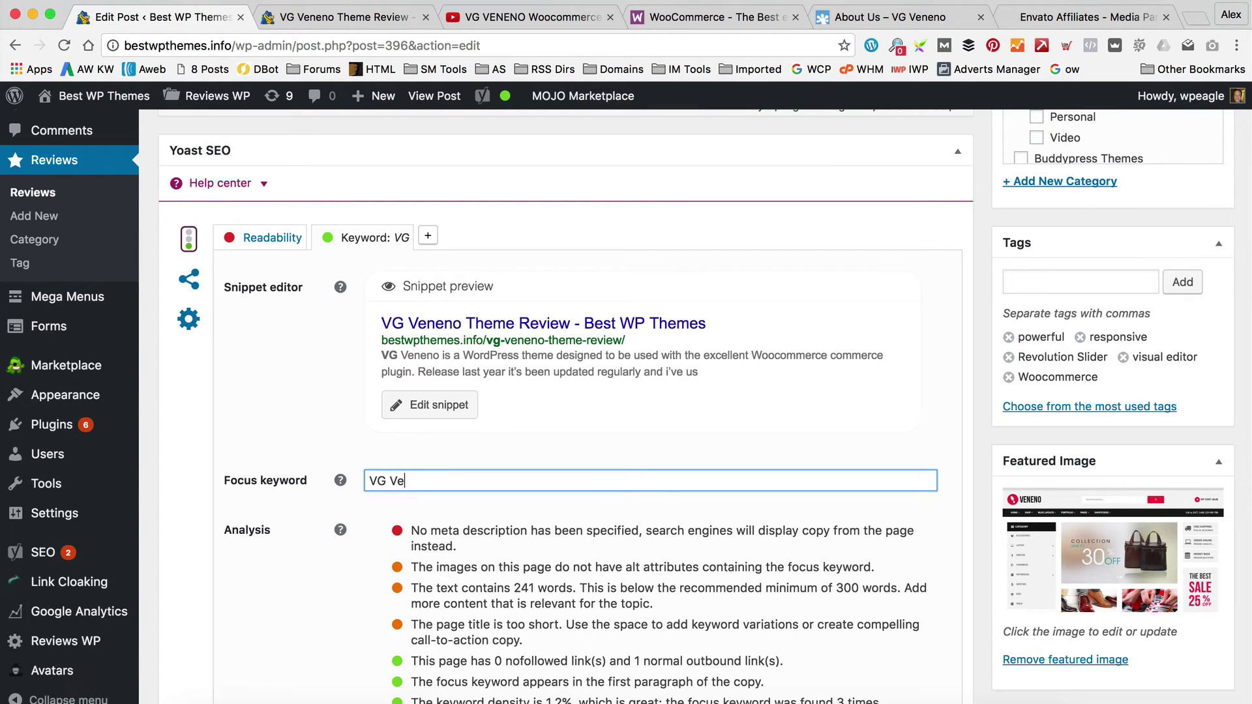
type("neno Theme Review")
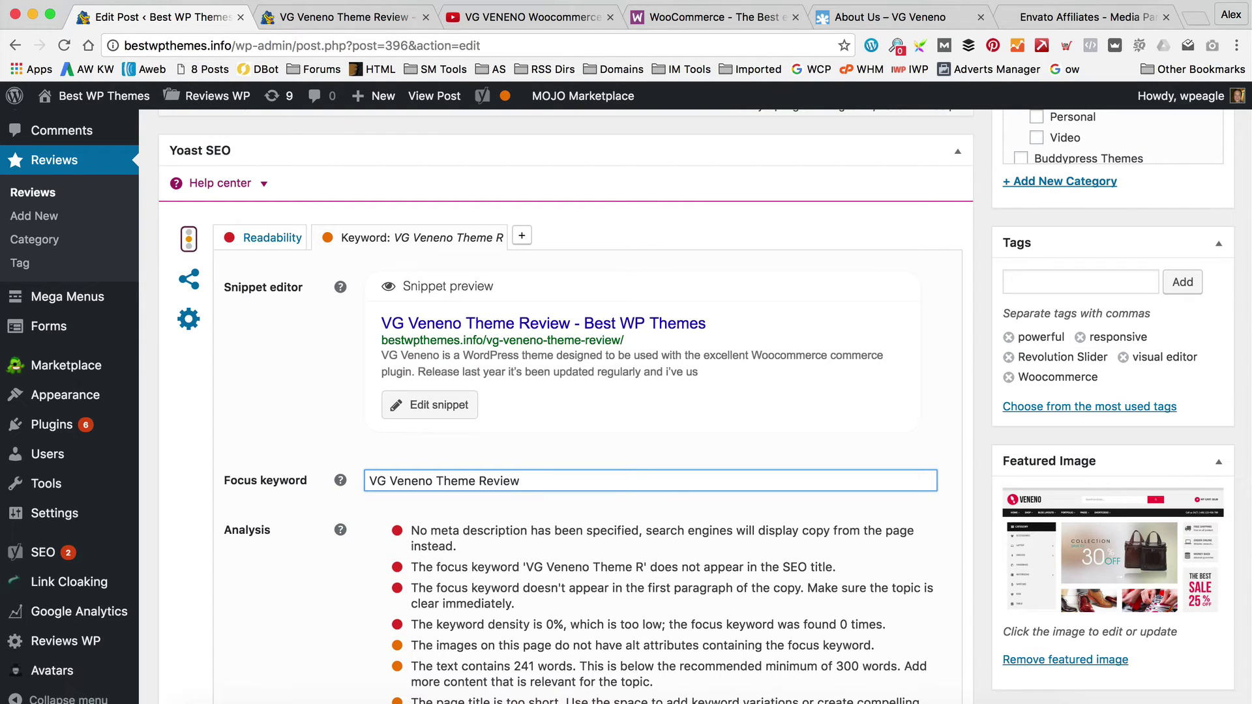
Step: Search Google for "vg veneno" in a new browser tab and look through the results
key("super+t")
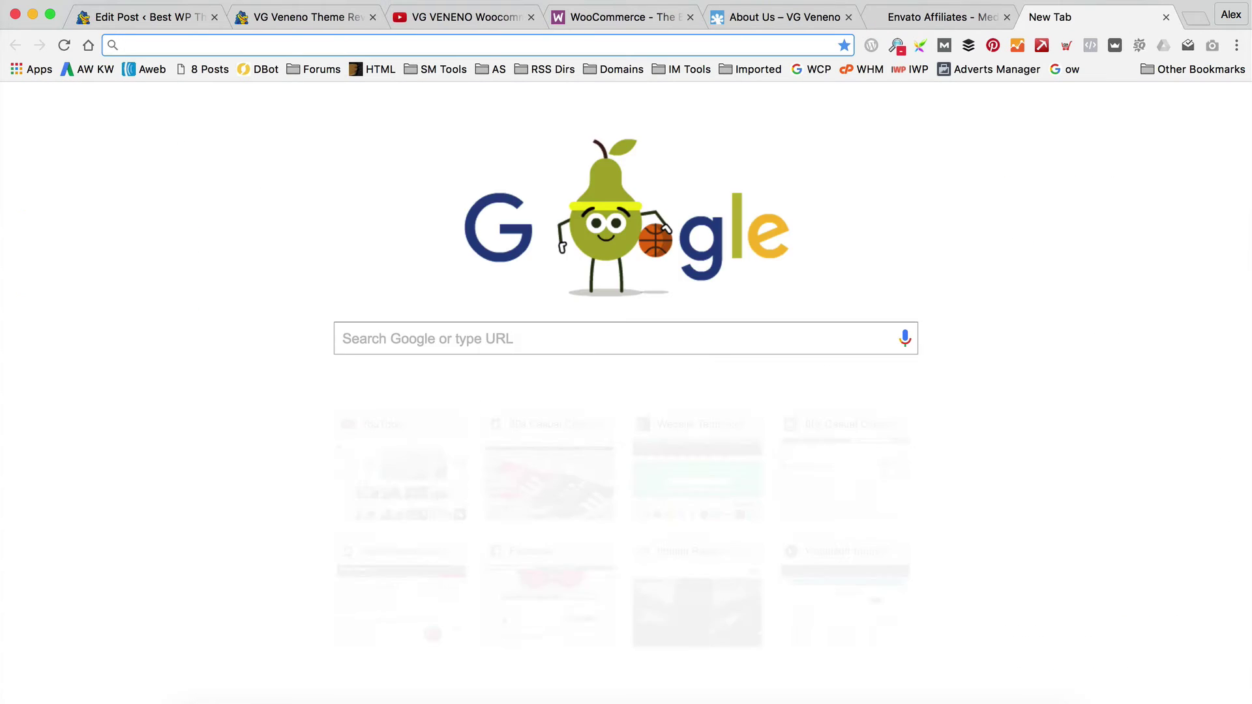
type("VG Ve")
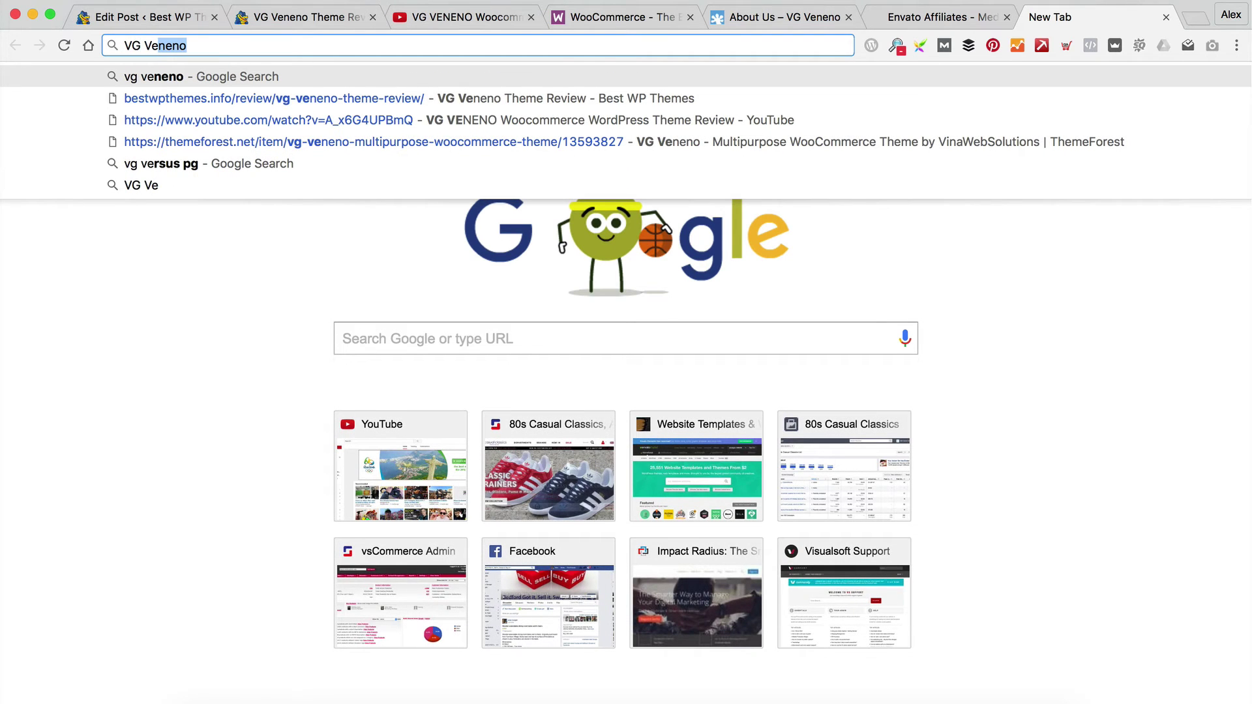
key("Return")
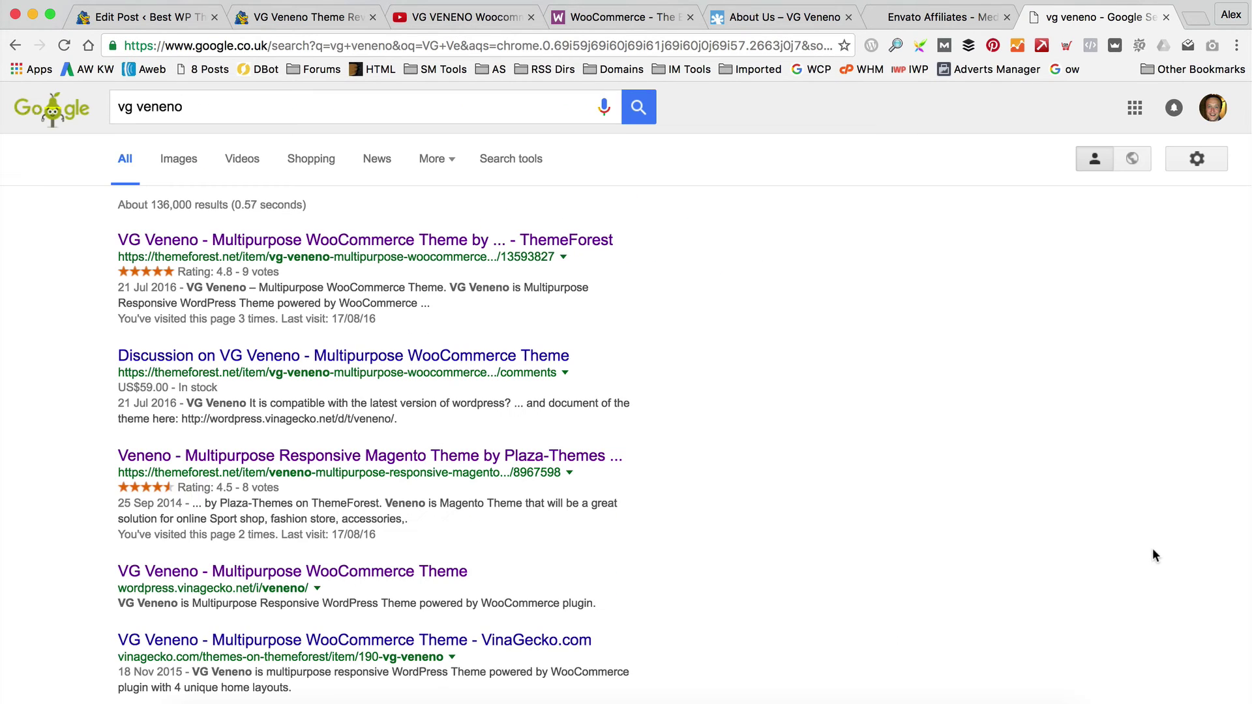
scroll(674, 350, "down", 8)
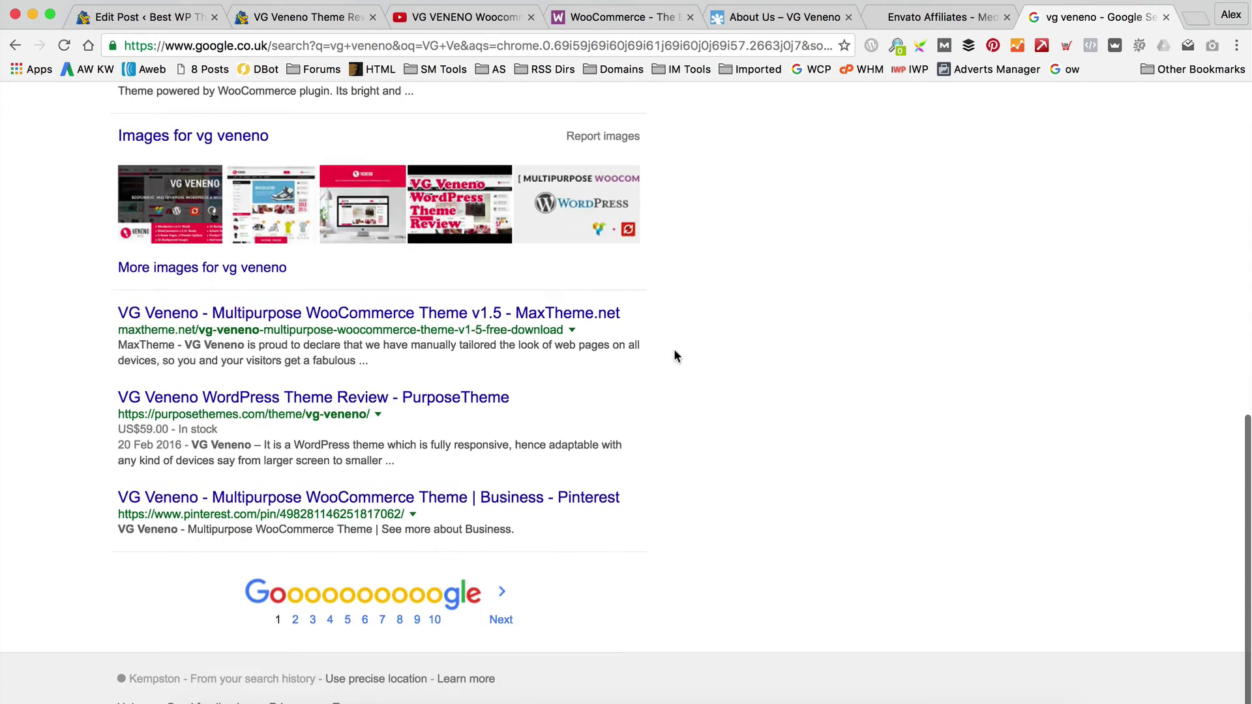
scroll(672, 343, "up", 8)
Step: Refine the Google search to "vg veneno review" and to "vg veneno theme review"
left_click(305, 111)
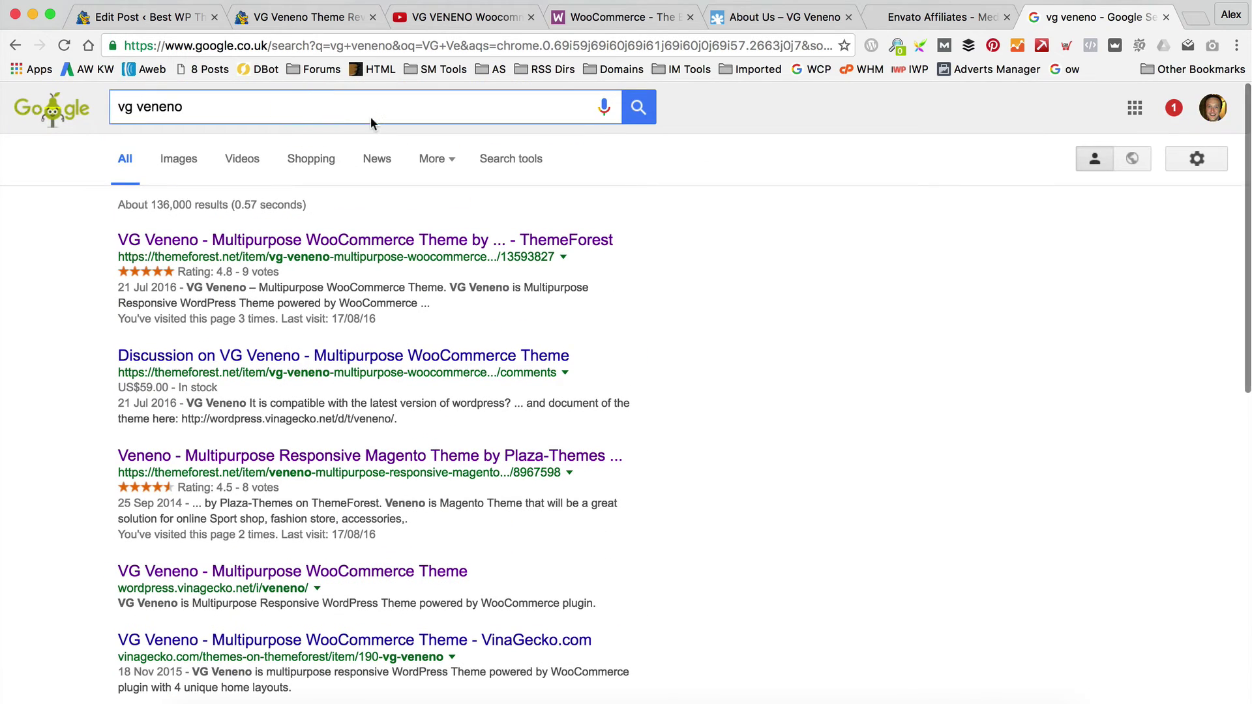
type("theme")
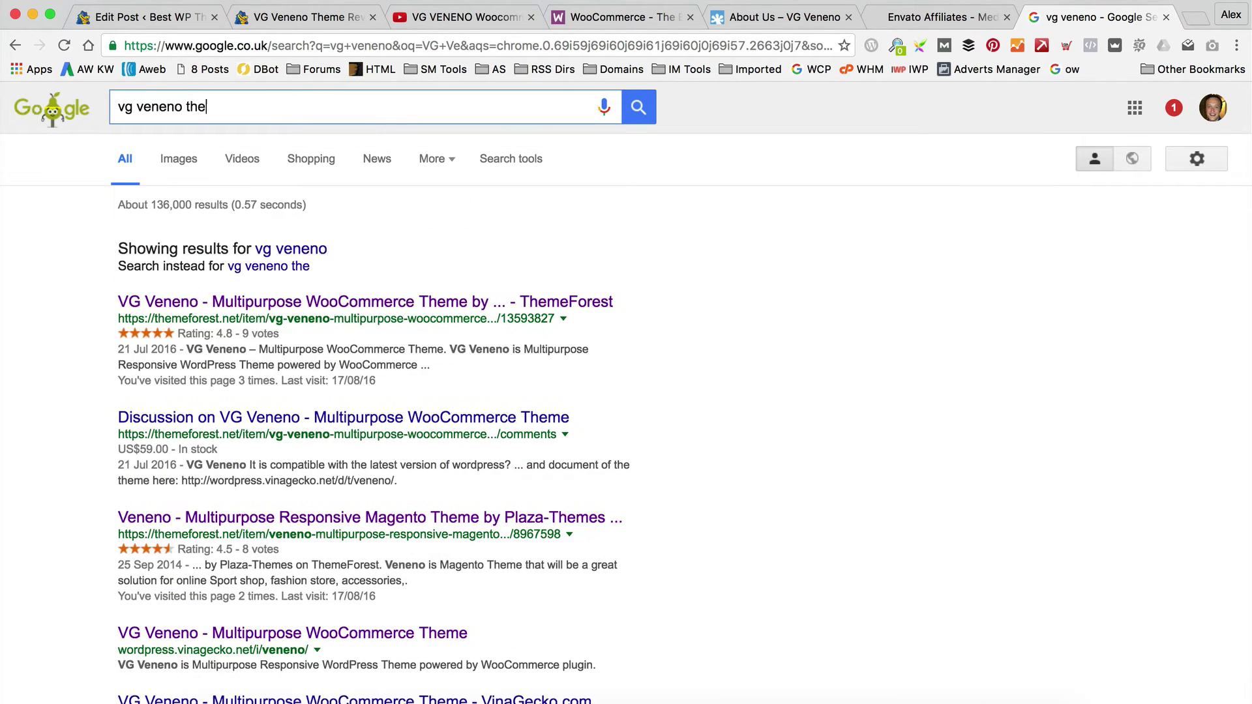
key("BackSpace")
key("BackSpace")
key("BackSpace")
type("rev")
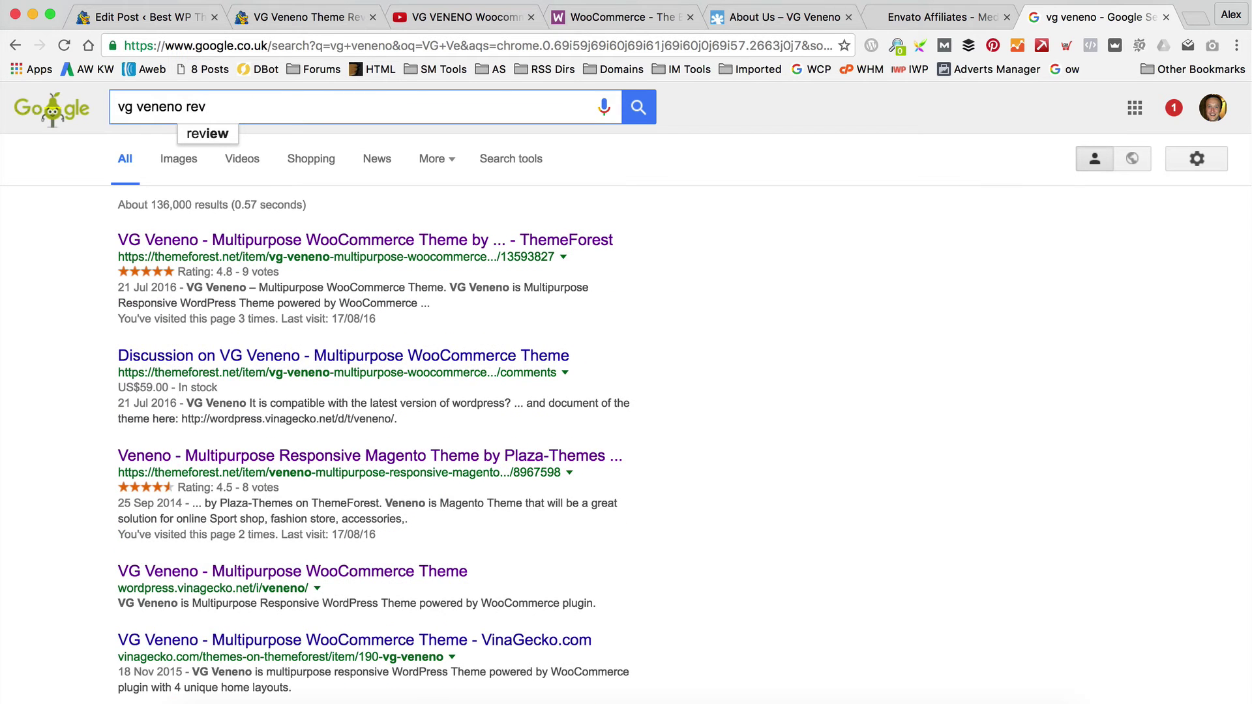
type("iew")
key("Return")
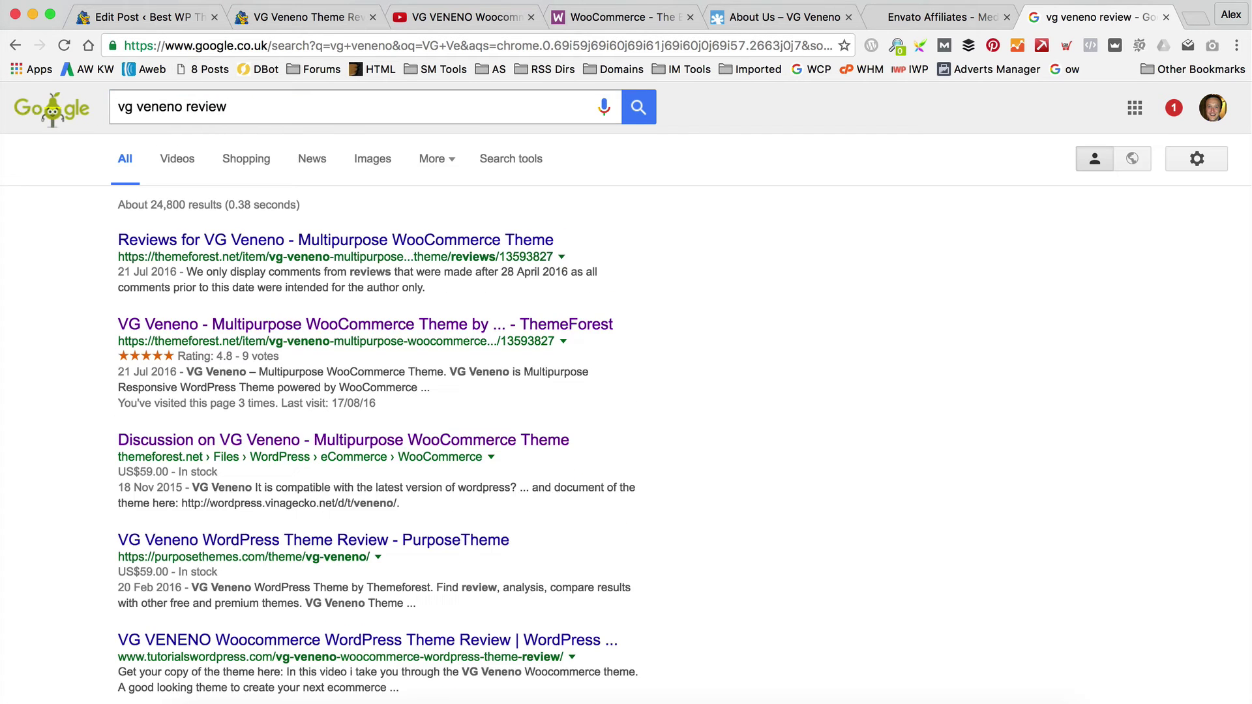
left_click(184, 106)
type("theme")
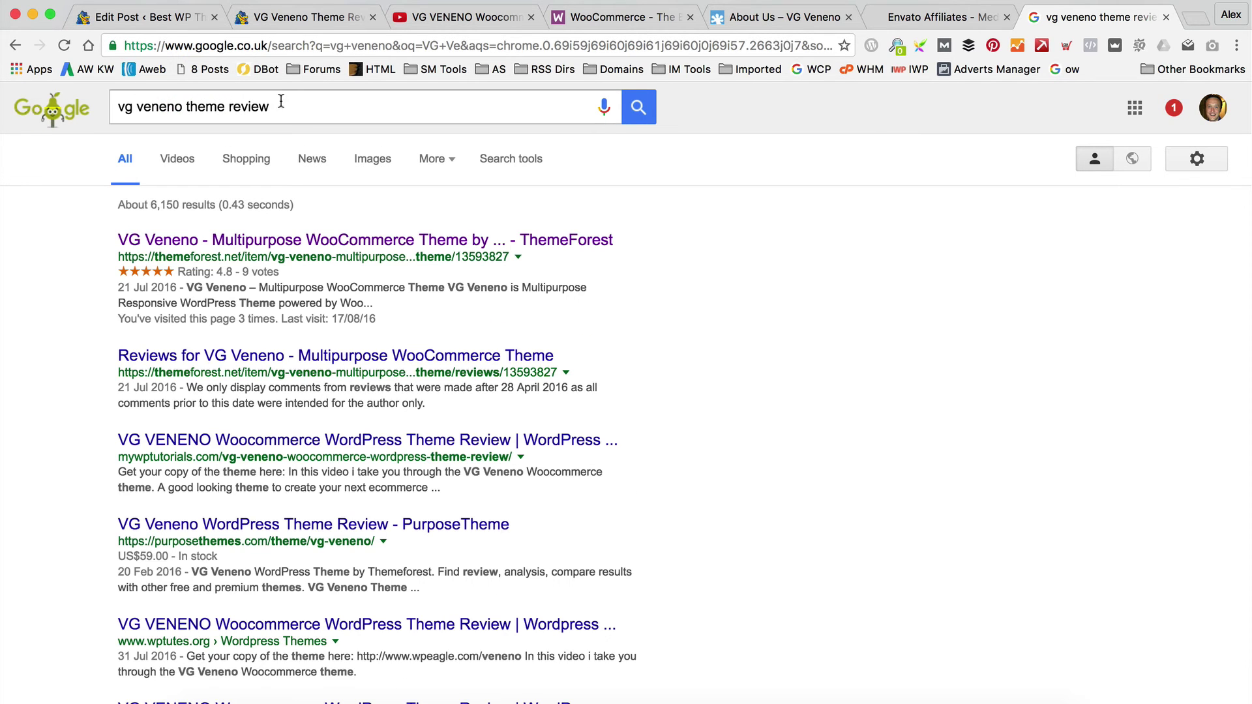
Step: Replace the Google query with the example product search "Adidas Gazelle trainers"
triple_click(302, 106)
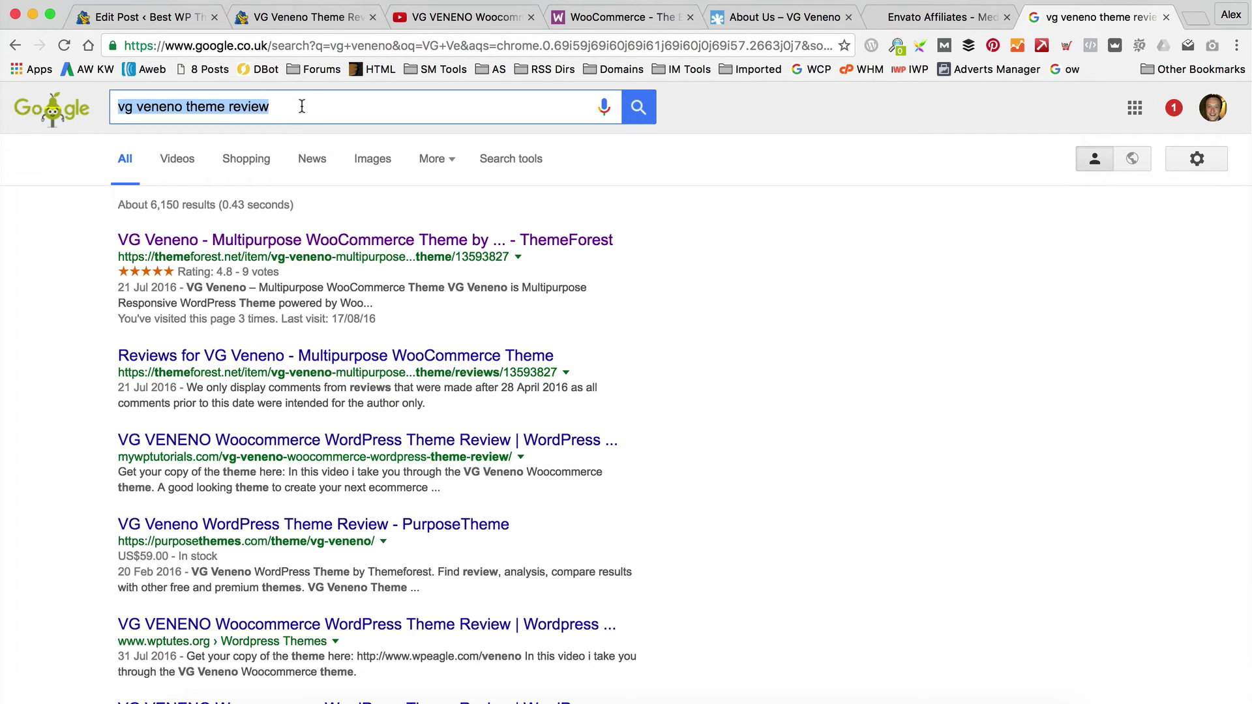
type("Adidas ")
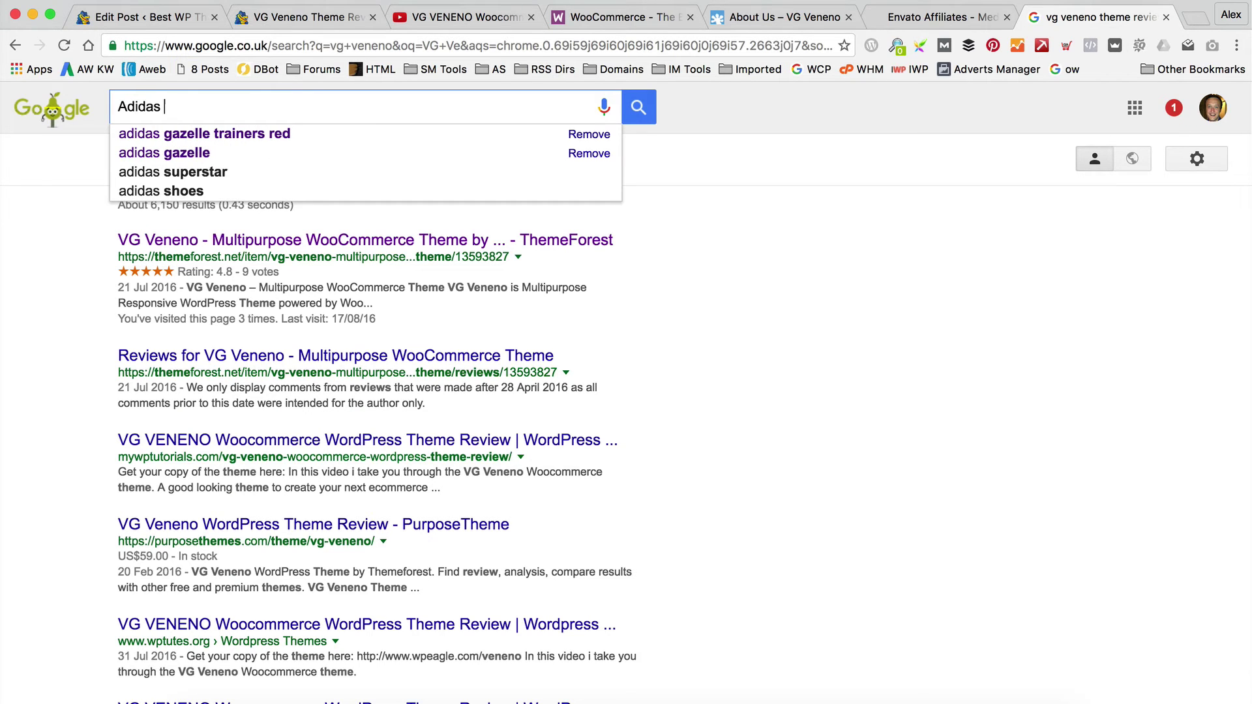
type("Gazelle ")
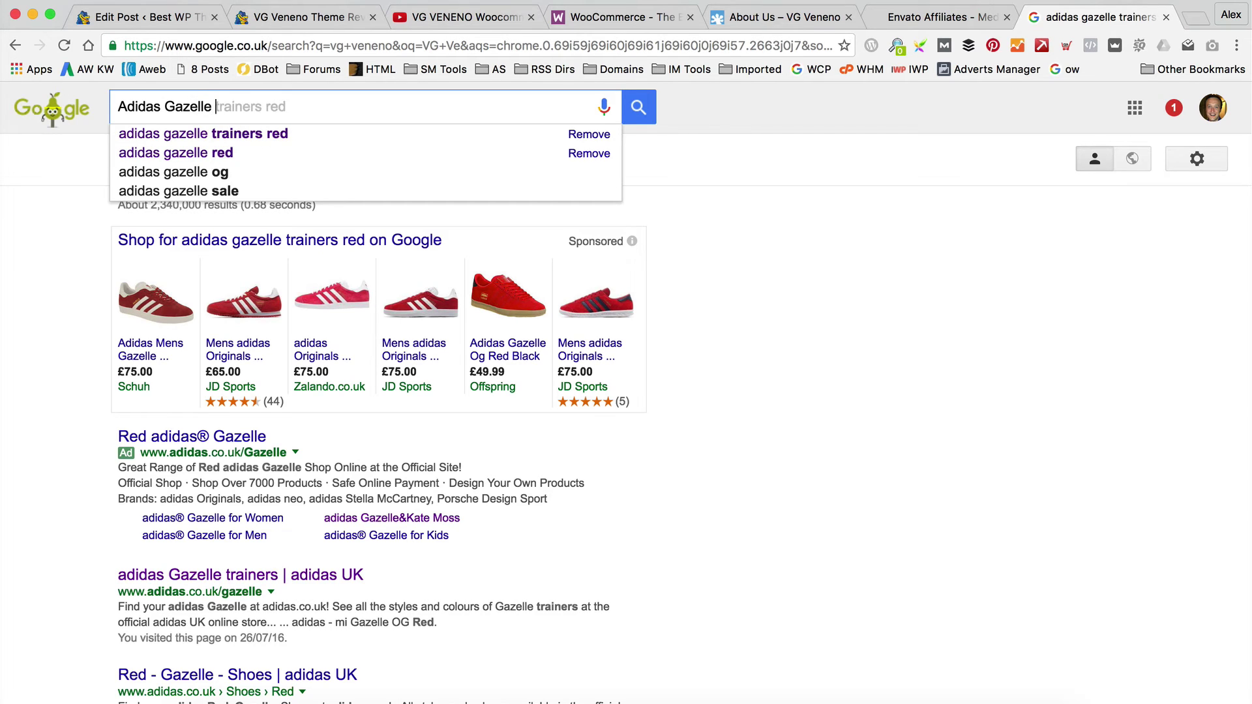
type("trainers")
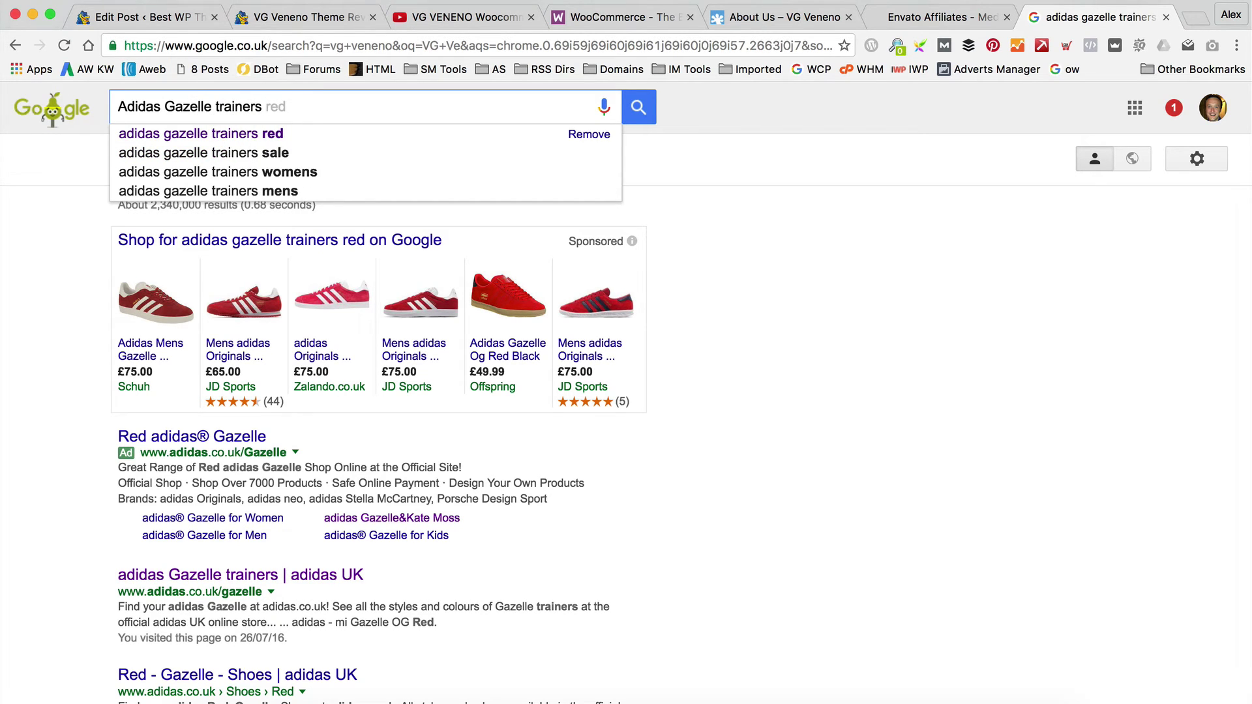
Step: Replace the Google query with a second example product search, "42 sony bravia", and look at its review suggestions
key("super+a")
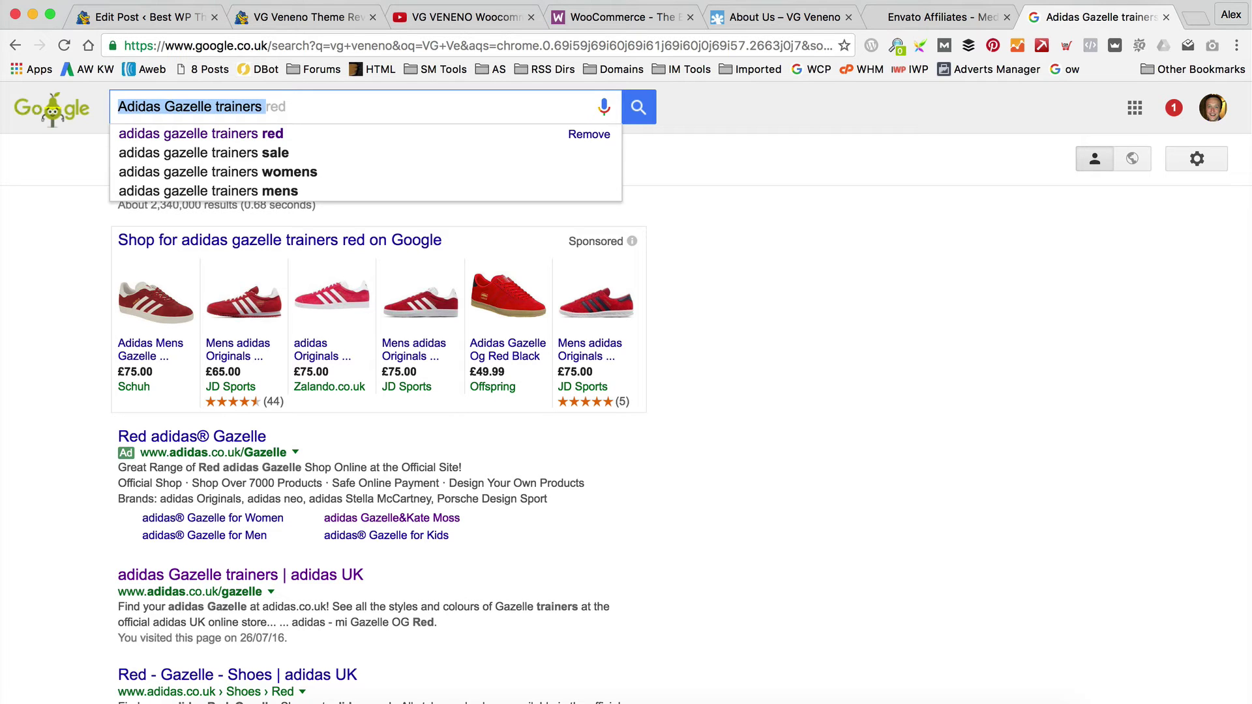
type("42\" ")
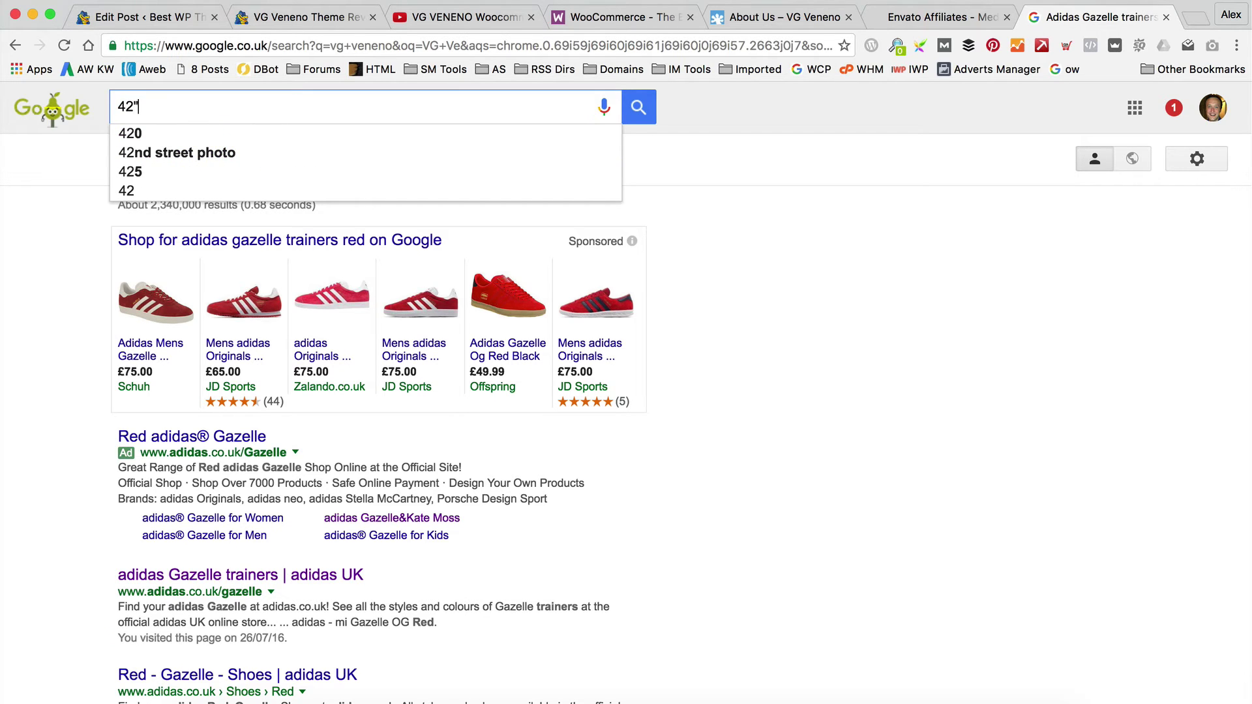
type("Sony")
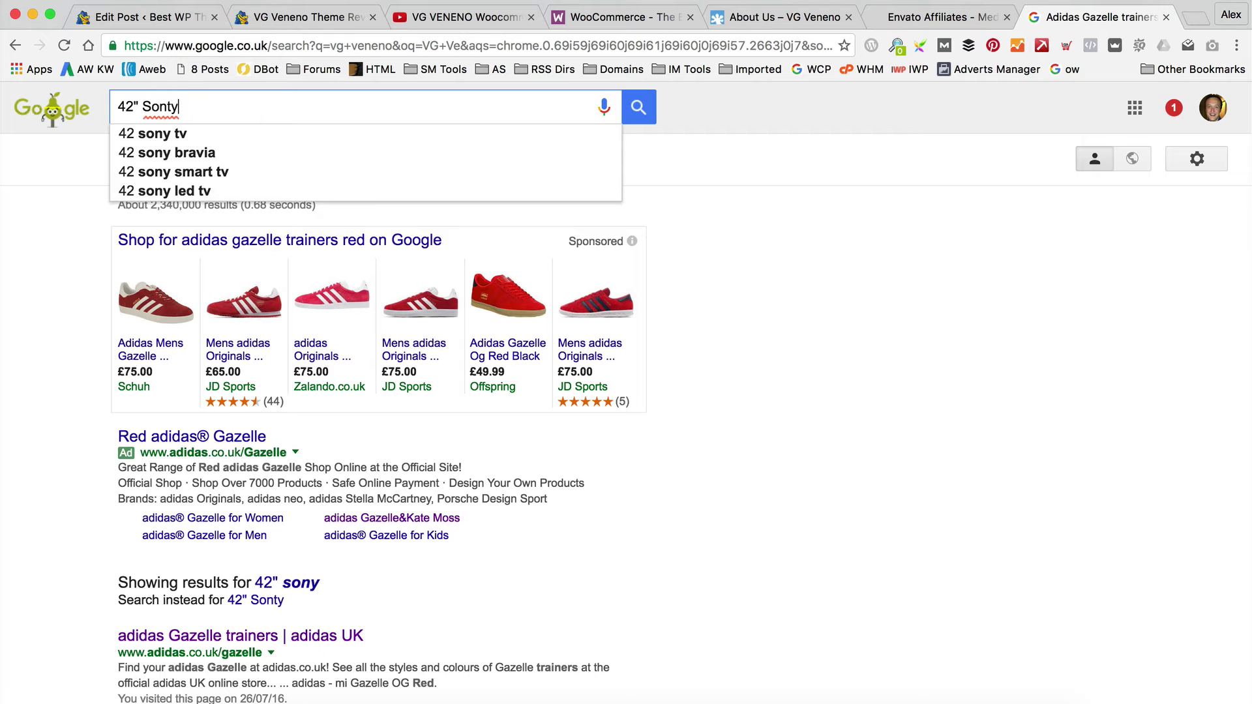
type(" Br")
key("Down")
type("r")
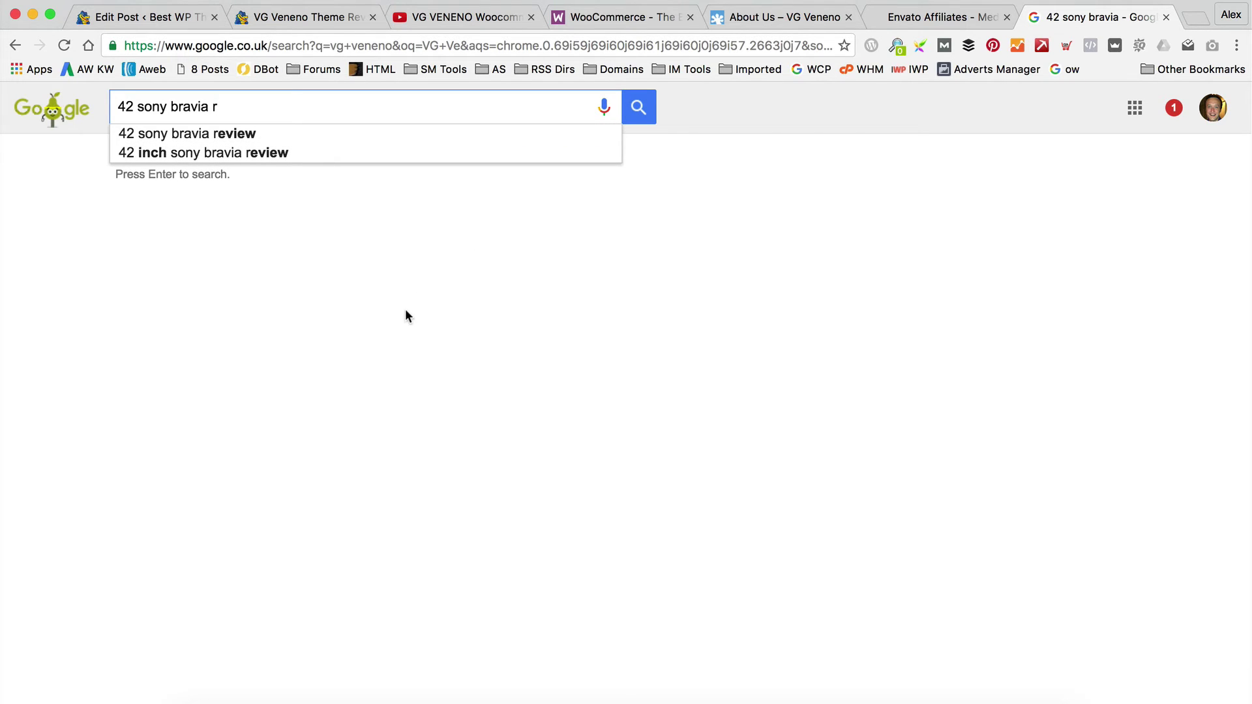
Step: Return to the review post's edit page and go over the Yoast SEO analysis for the focus keyword
left_click(114, 28)
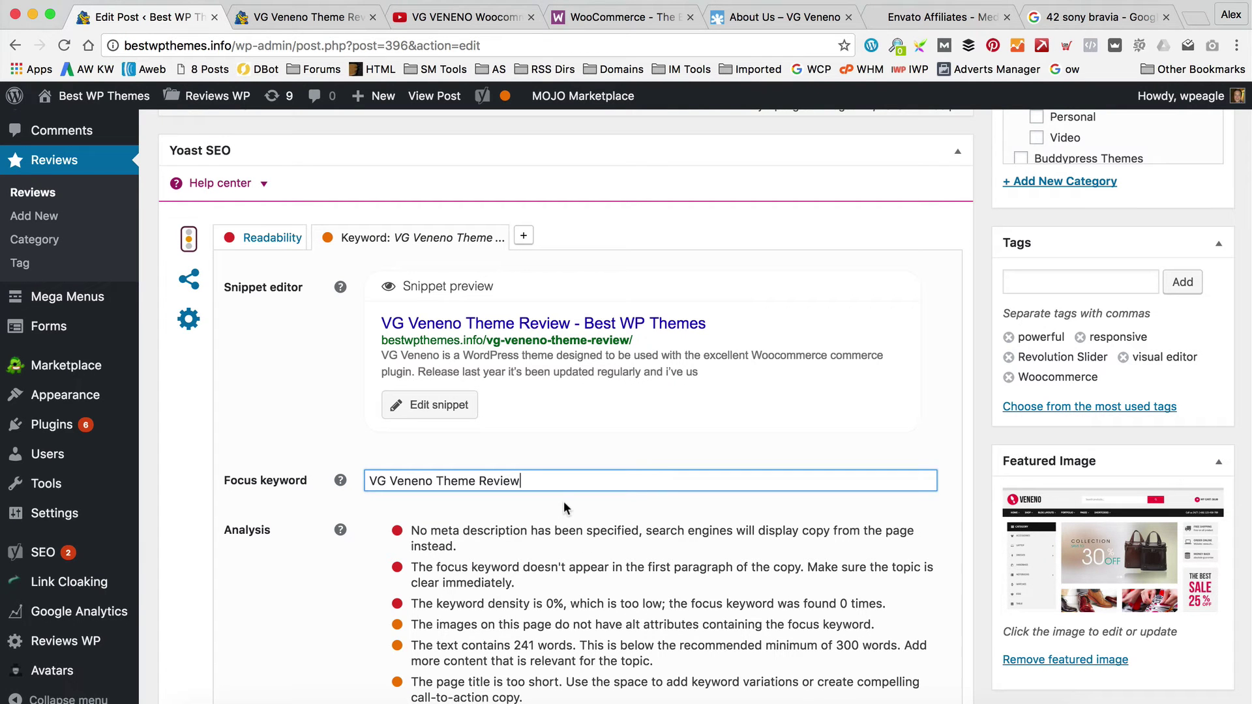
scroll(548, 483, "down", 3)
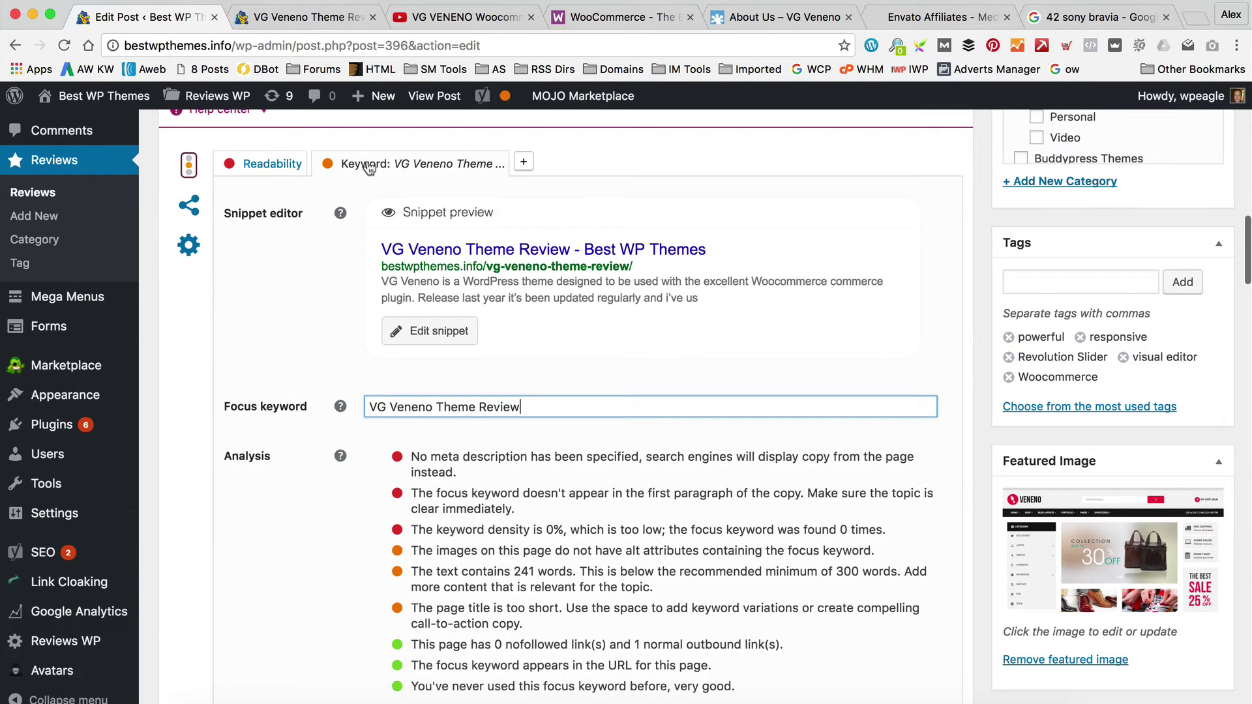
scroll(511, 450, "down", 5)
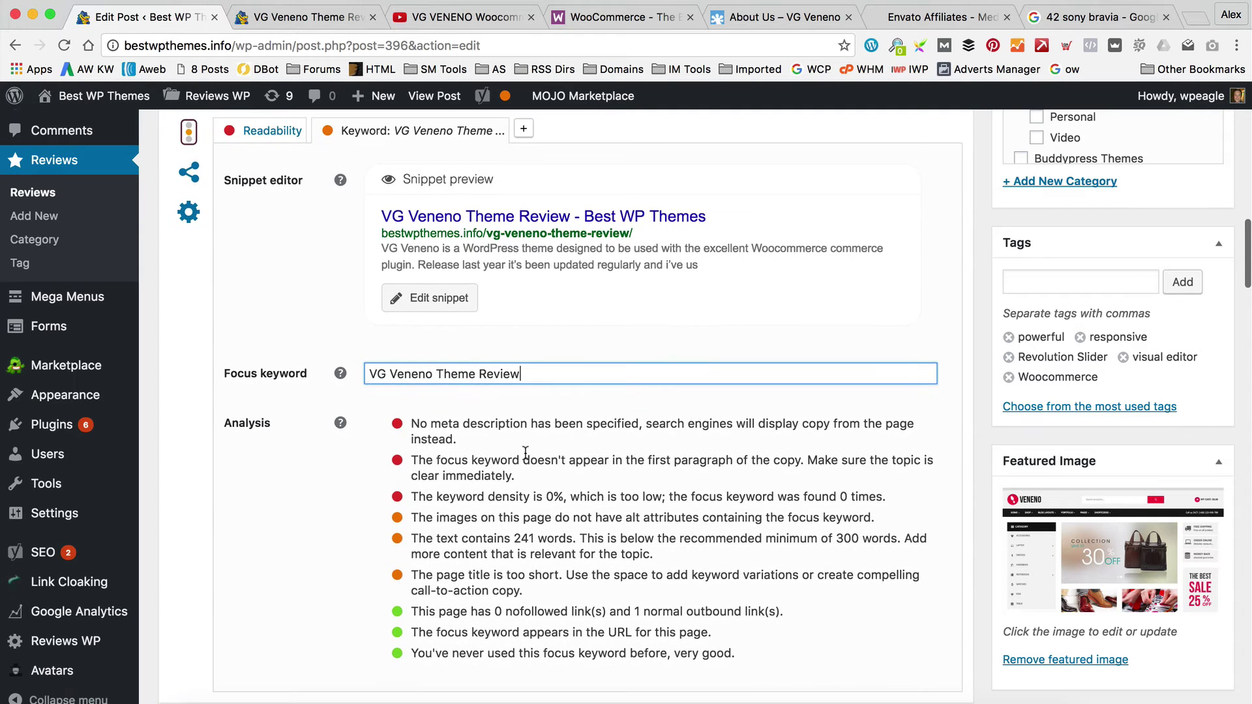
scroll(515, 452, "up", 10)
key("Return")
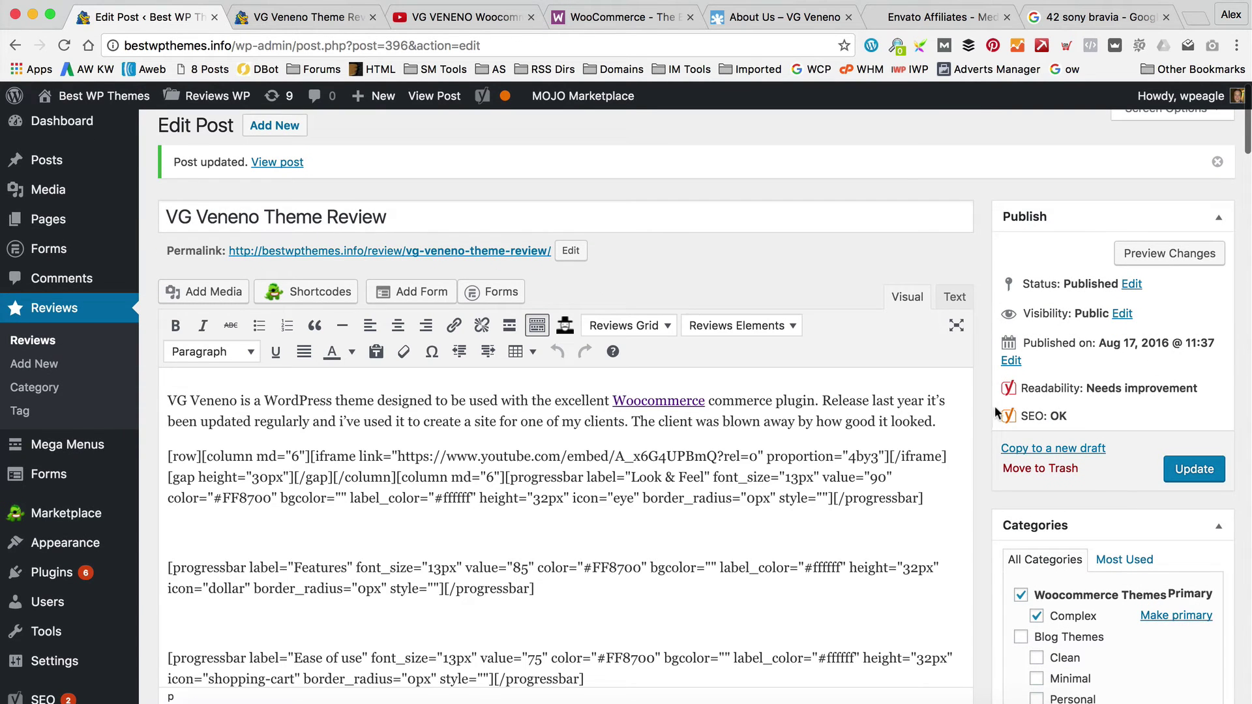
Step: Insert "In this VG Veneno Theme Review I take you through everything you need to know." before the introduction's existing first sentence
scroll(817, 410, "down", 1)
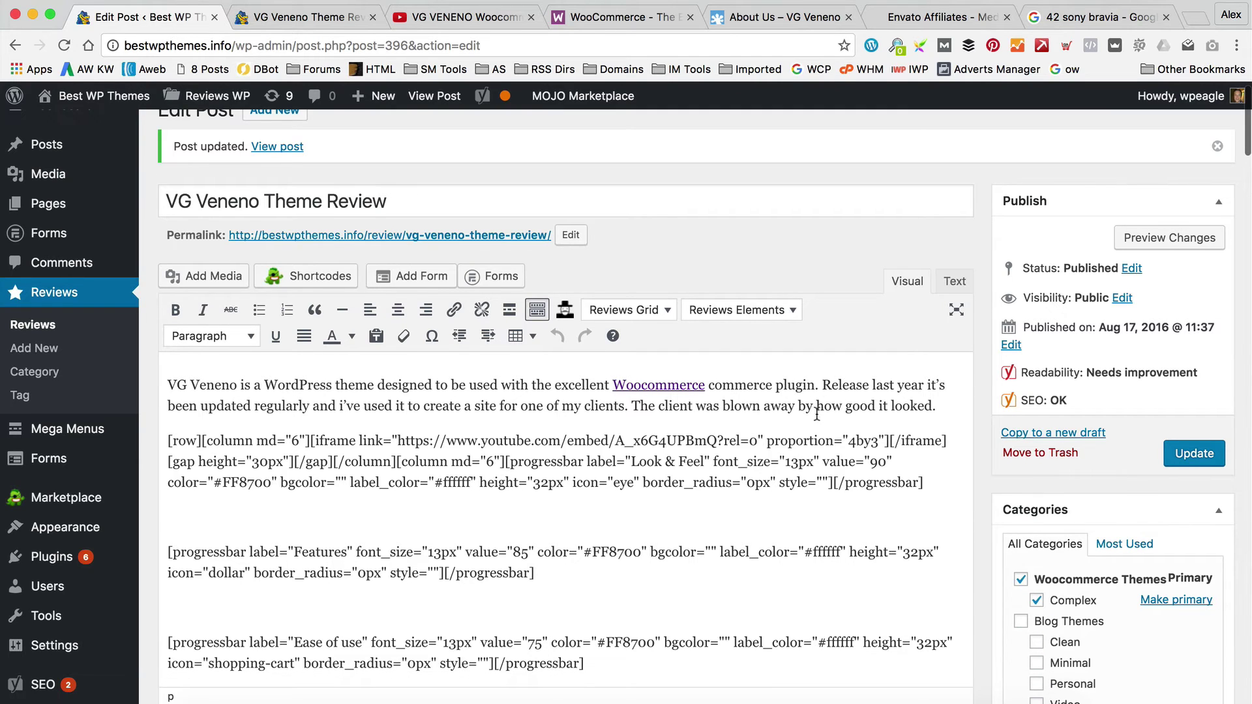
scroll(816, 428, "down", 1)
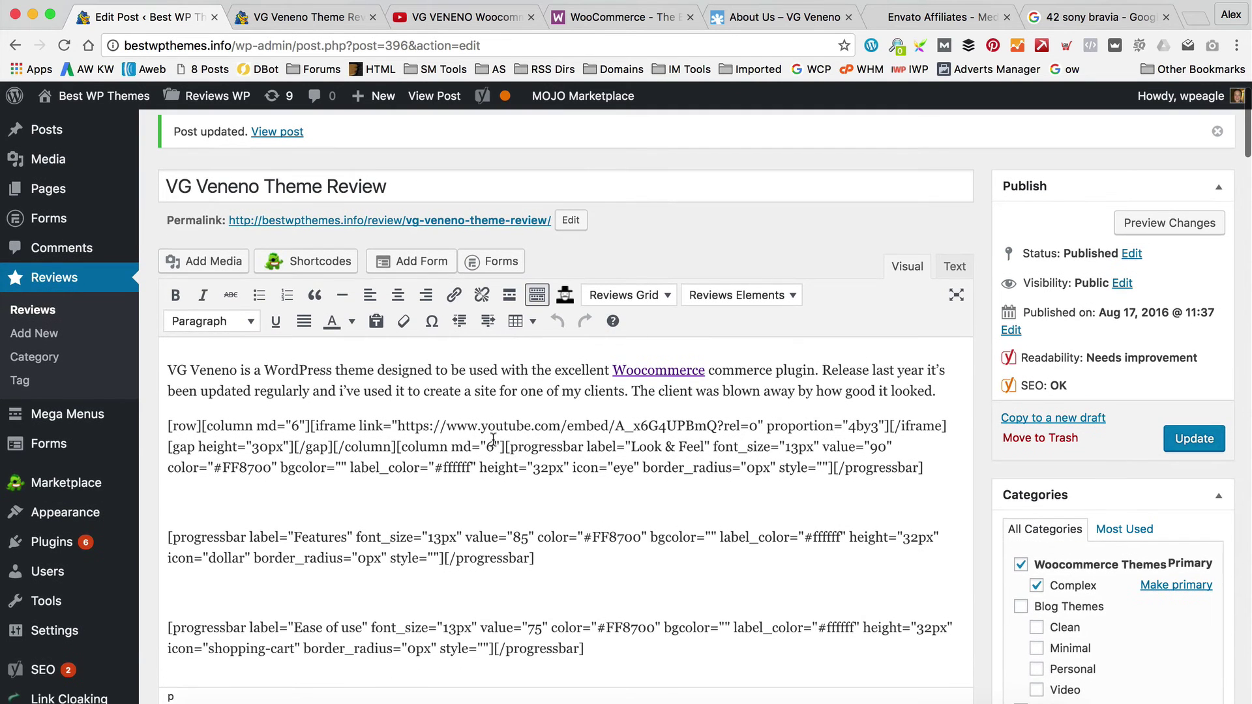
left_click(167, 370)
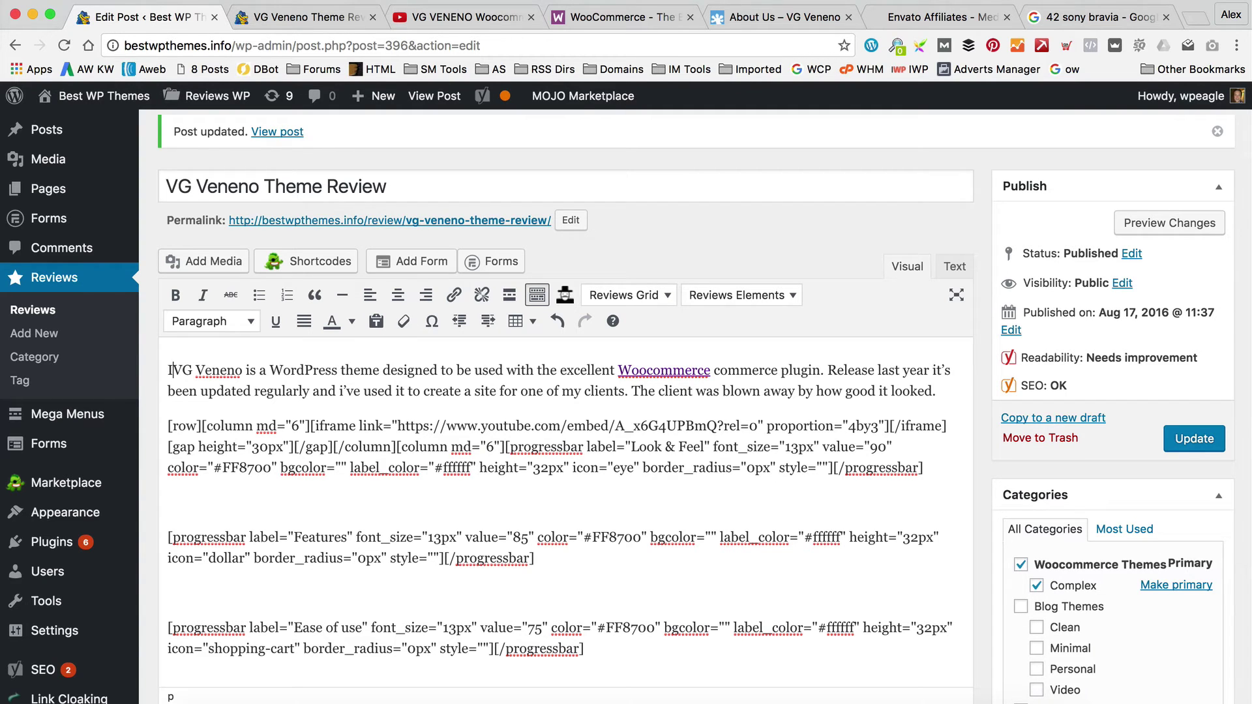
type("In this")
key("Right")
key("Right")
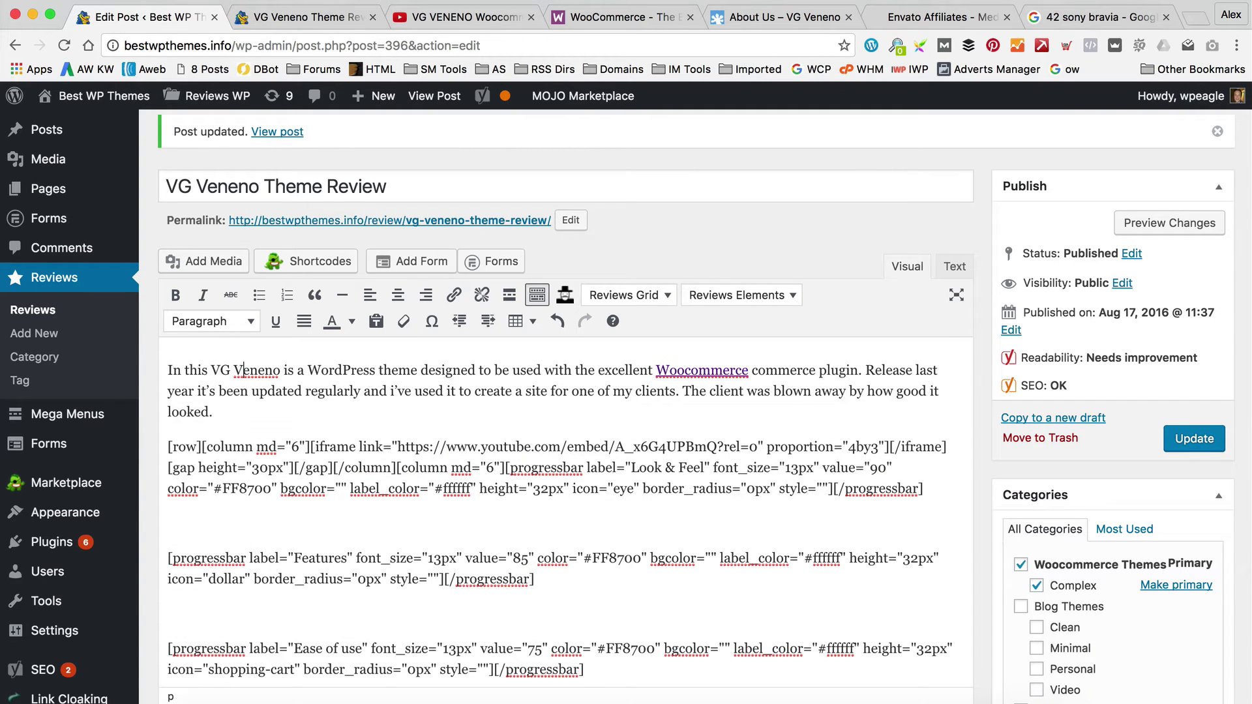
type("Theme Review")
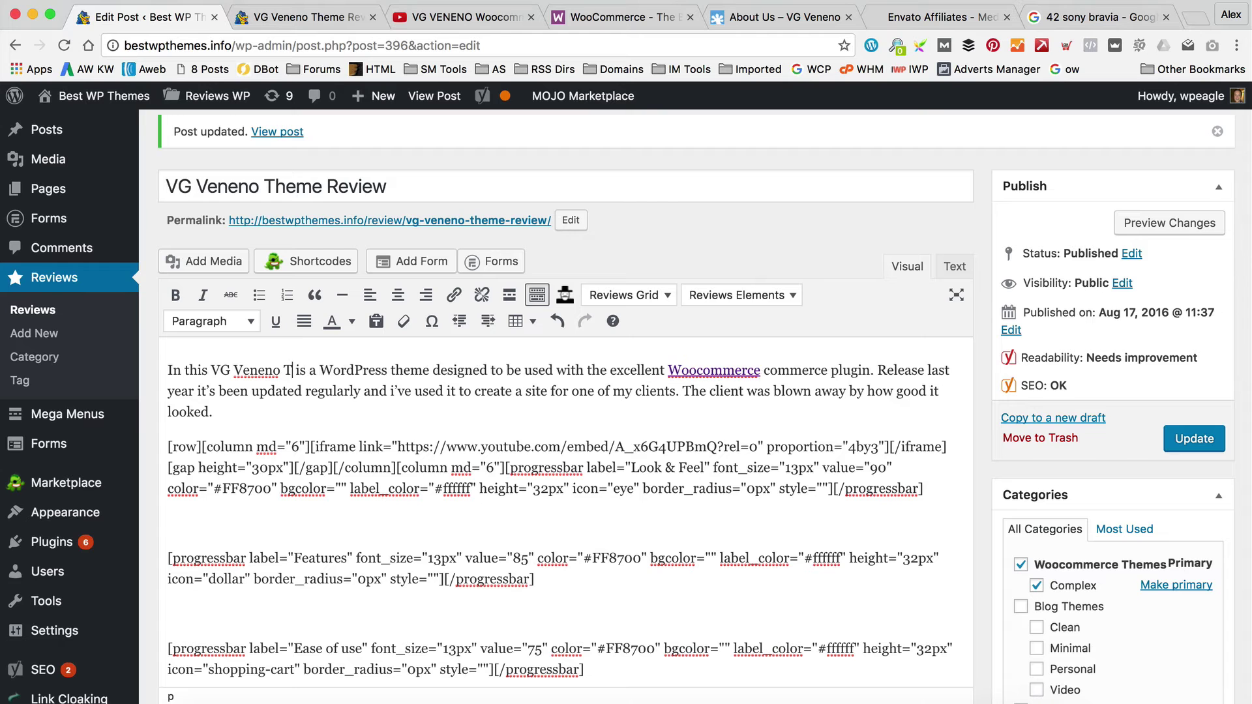
type(" I take you through everything")
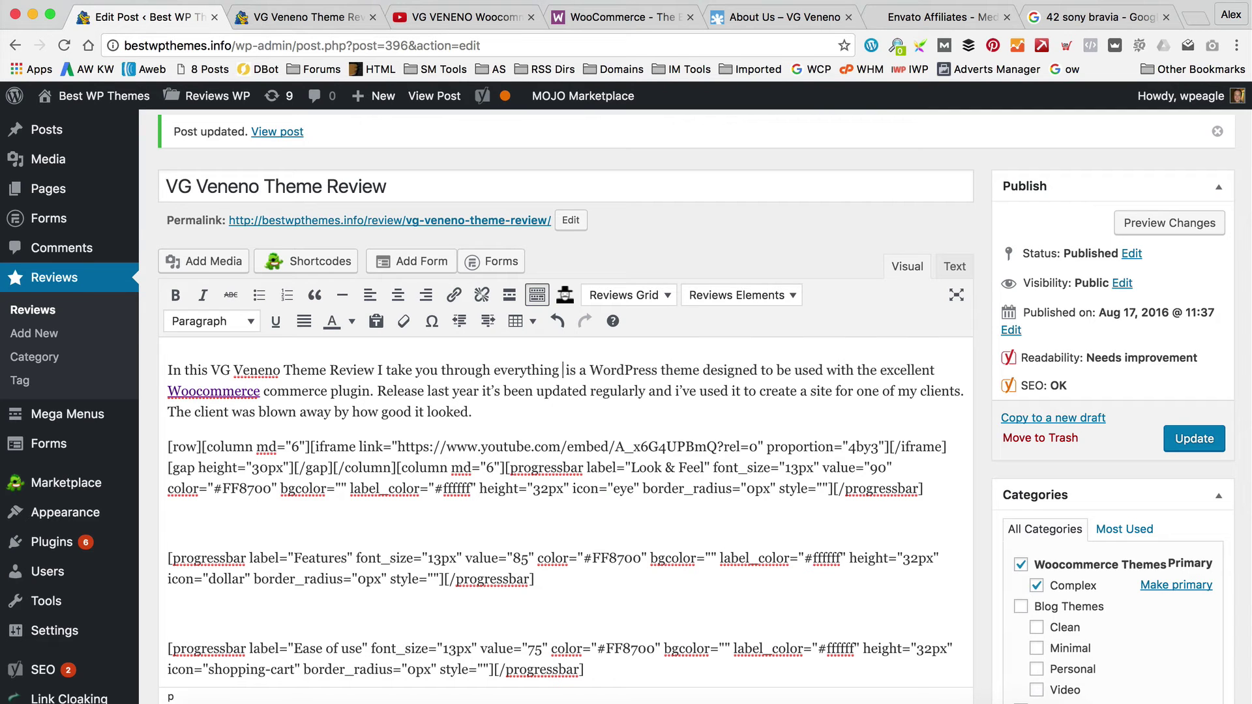
type(" you need to know. ")
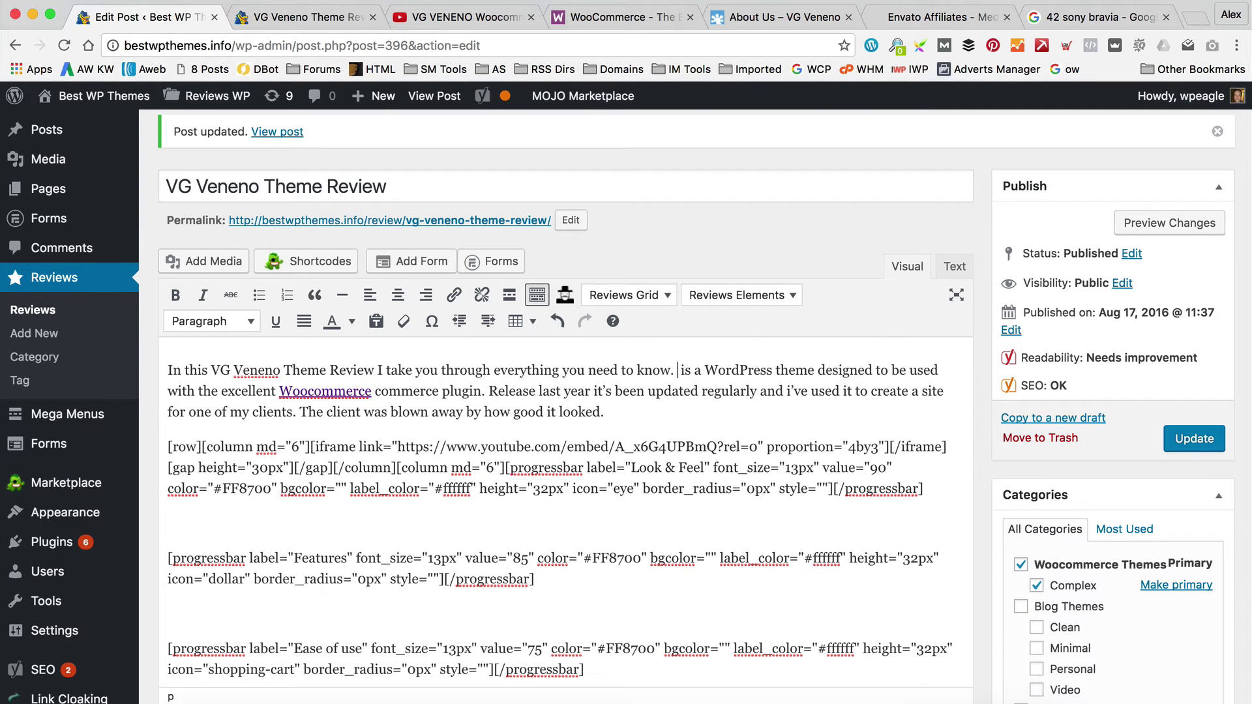
type("VG Veneno")
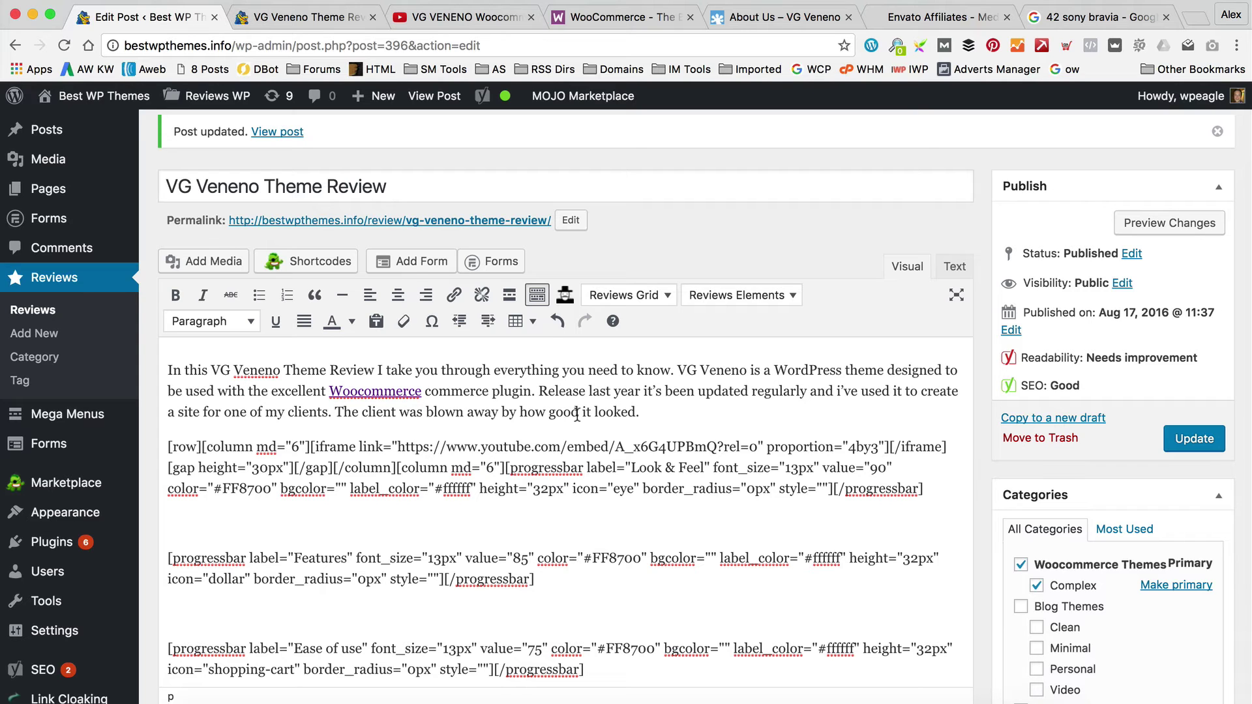
Step: Check the focus keyword's use in the opening paragraph, the permalink and the post title, leaving the permalink as it is
left_click_drag(209, 370, 222, 370)
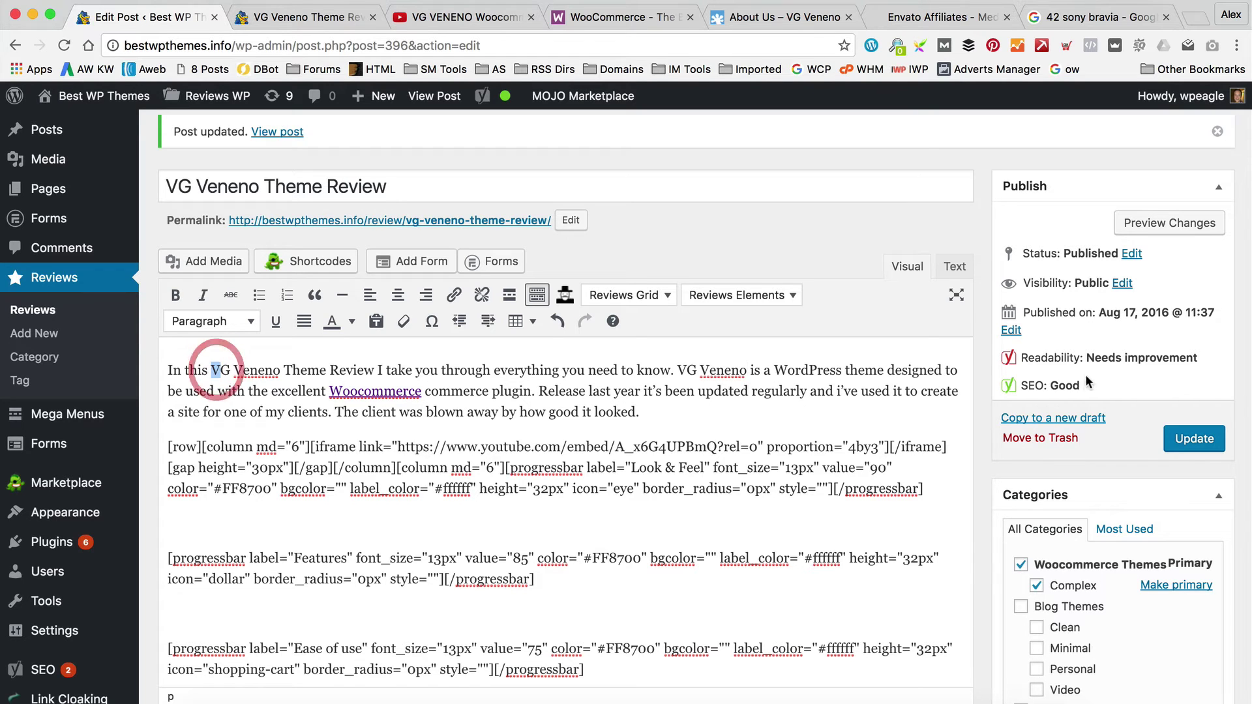
left_click(421, 389)
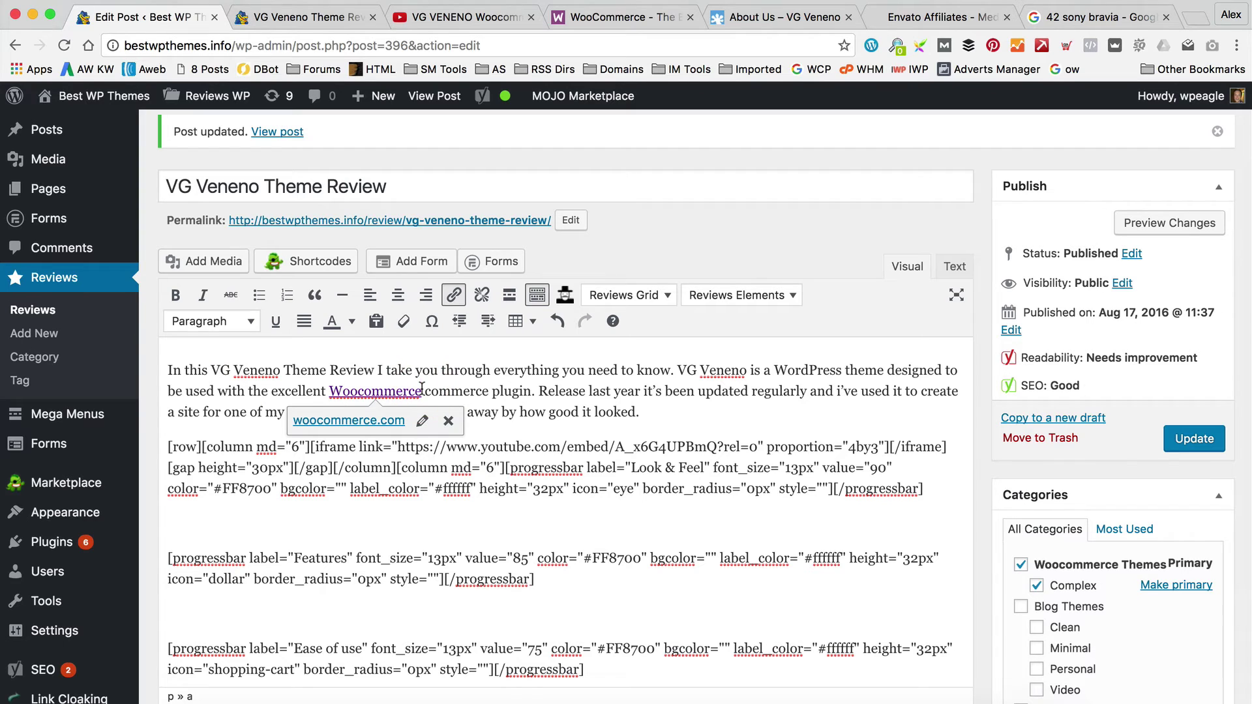
left_click(499, 399)
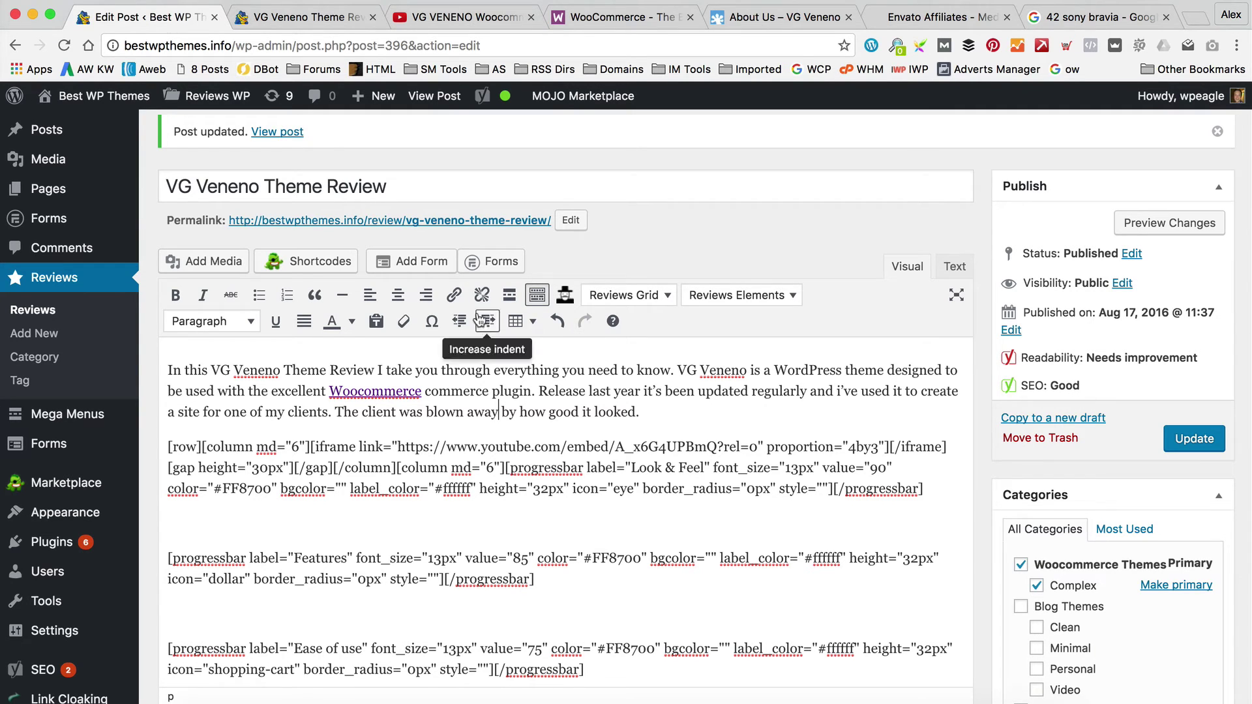
left_click_drag(551, 220, 406, 216)
left_click(574, 220)
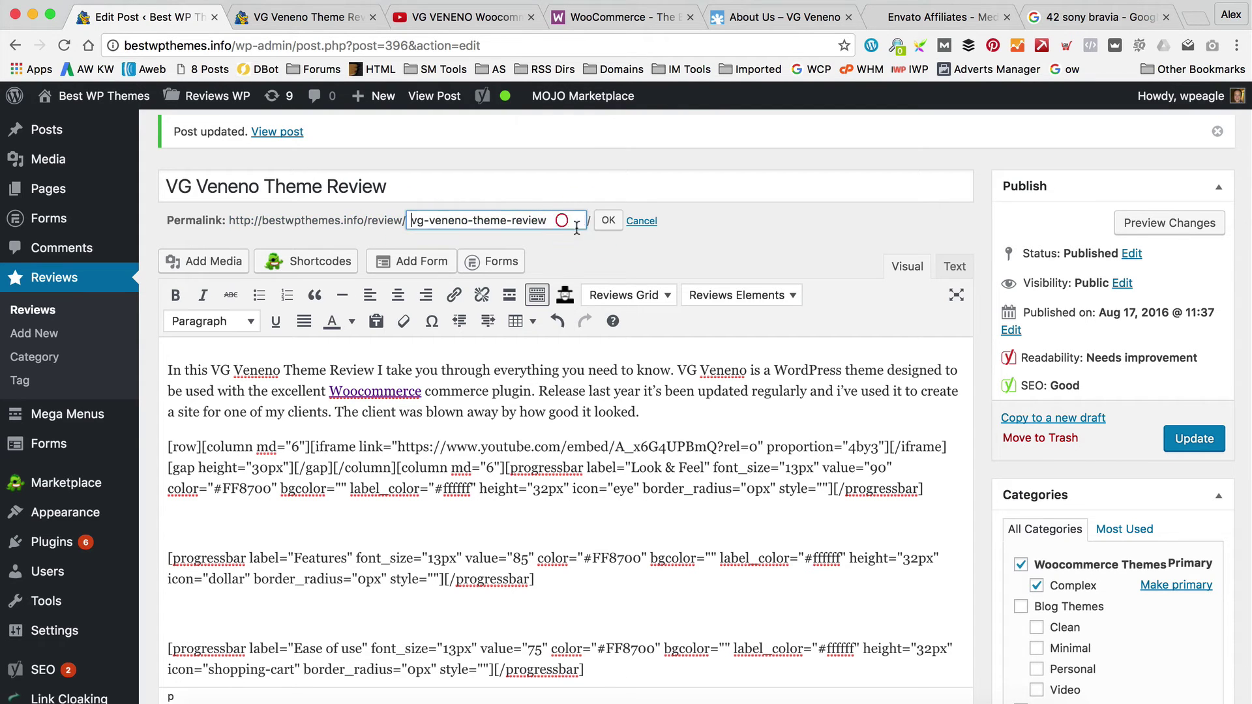
left_click(643, 221)
left_click(410, 186)
left_click_drag(410, 186, 154, 184)
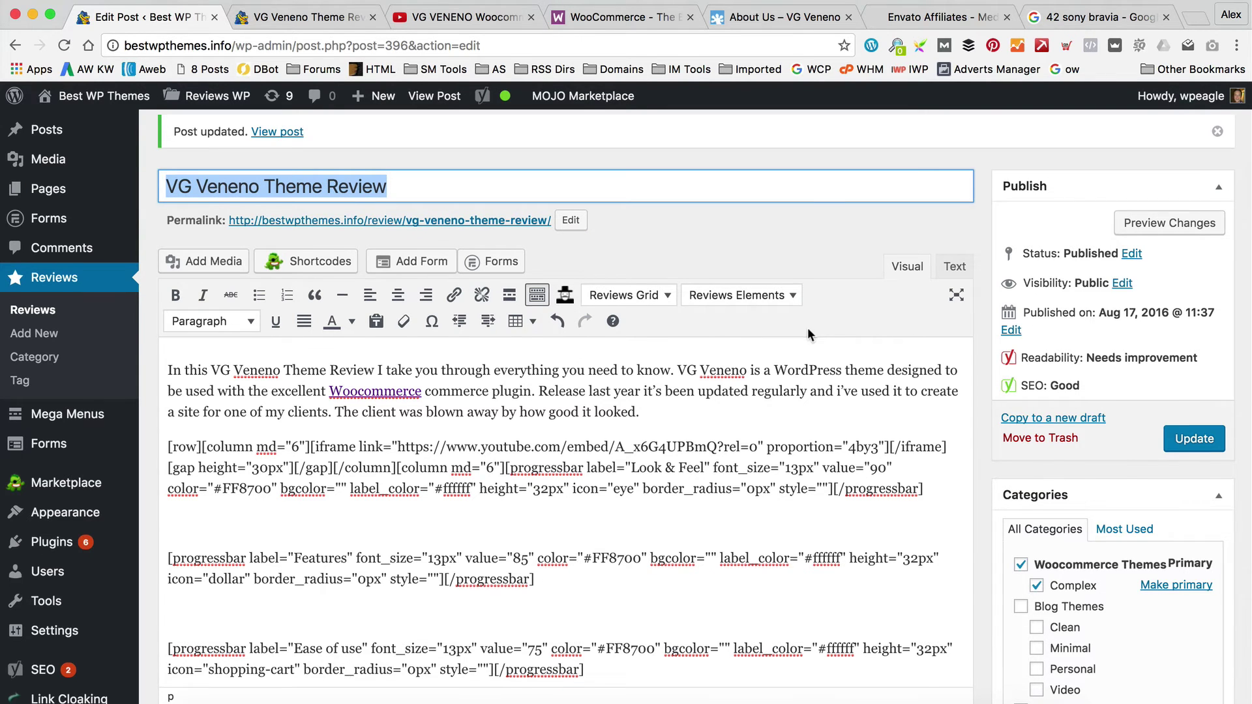
Step: Review the Yoast SEO analysis points on keyword use in the URL and first paragraph, outbound links and text length
scroll(808, 329, "down", 15)
scroll(749, 355, "down", 3)
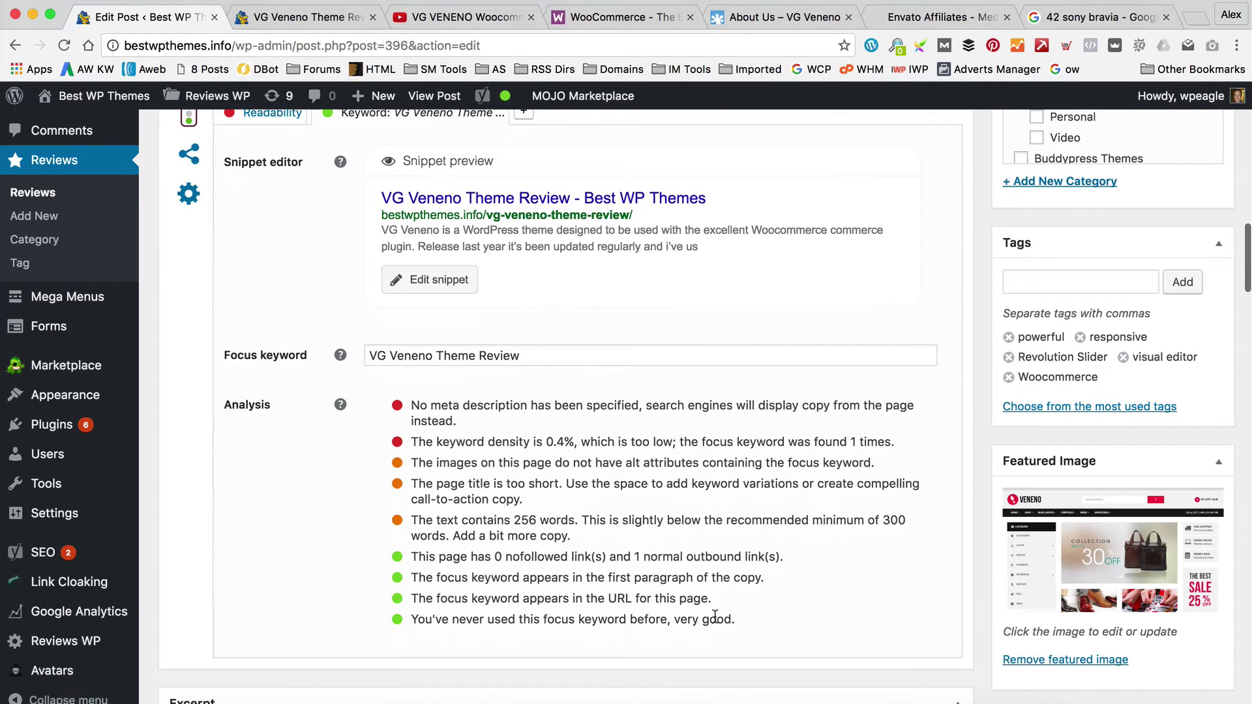
left_click_drag(749, 628, 474, 577)
left_click(513, 590)
left_click_drag(713, 598, 382, 595)
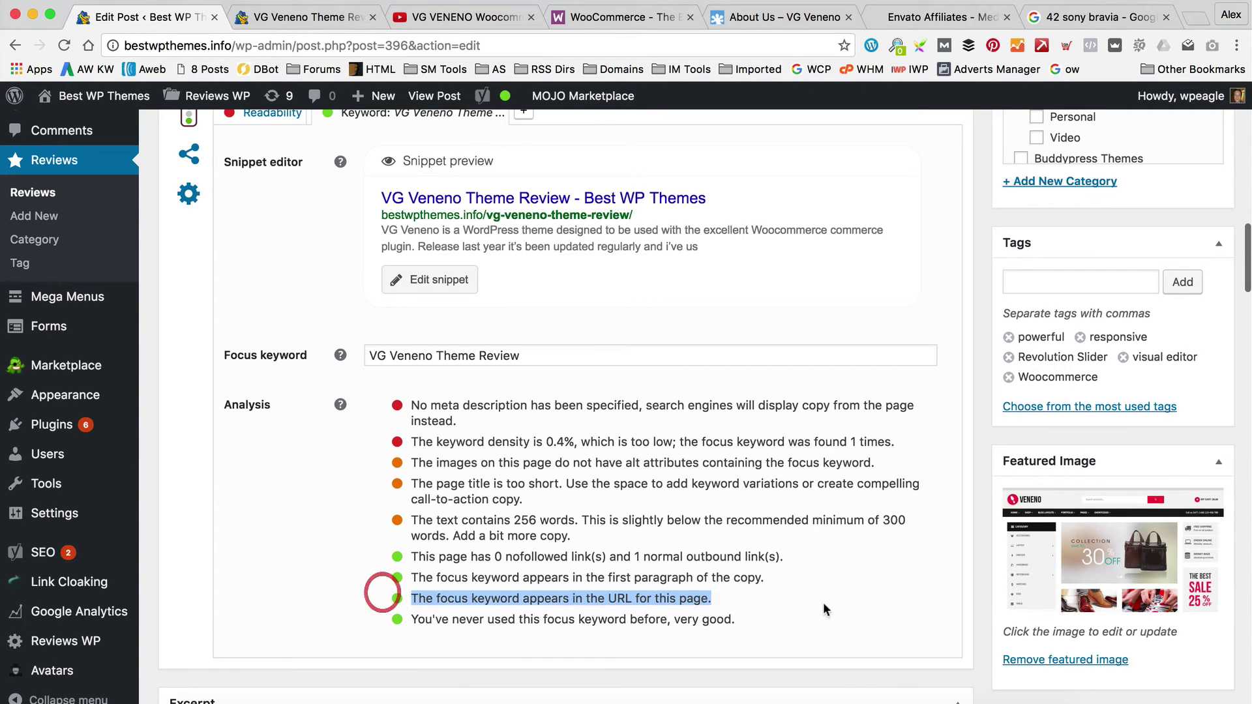
left_click_drag(766, 578, 400, 578)
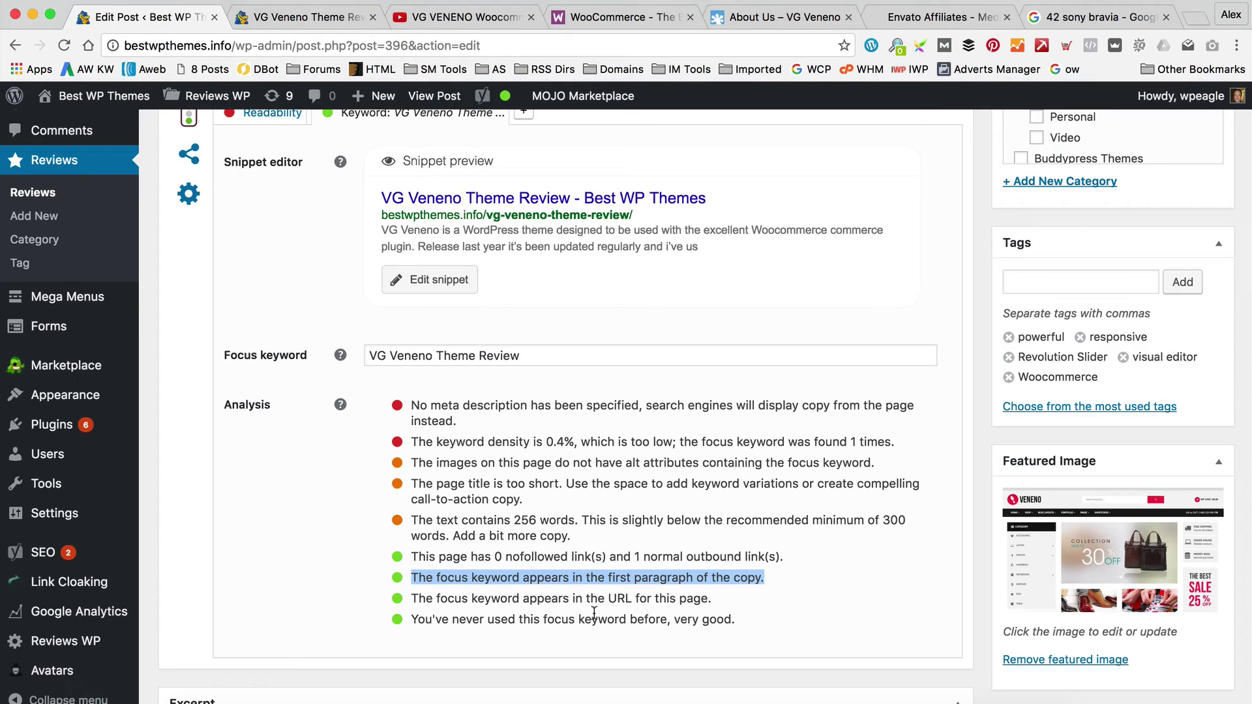
left_click_drag(410, 557, 624, 556)
left_click(835, 544)
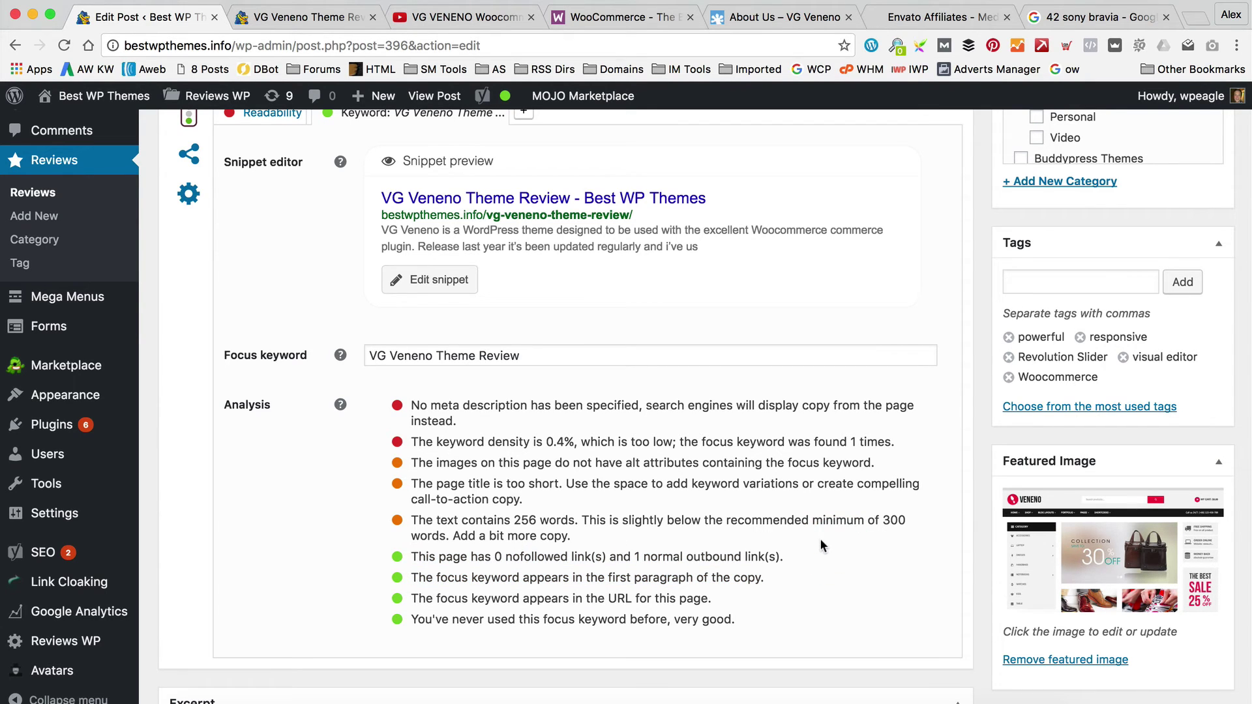
left_click_drag(571, 536, 440, 520)
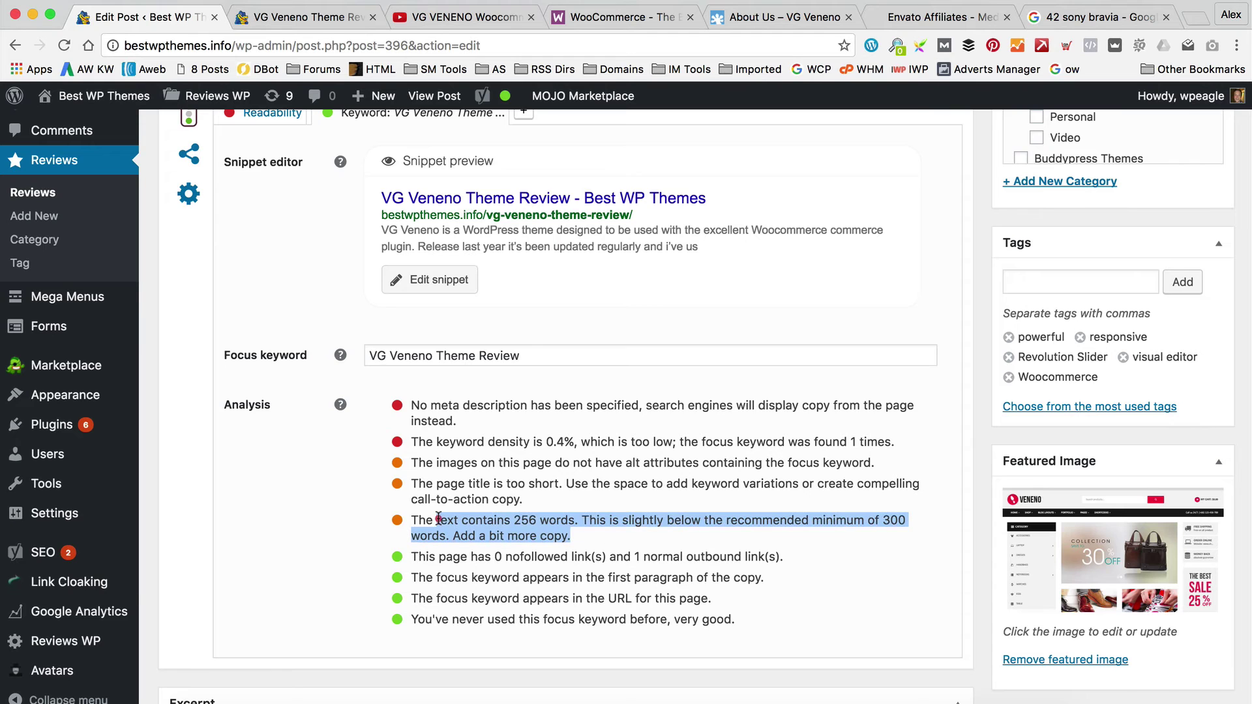
Step: Start a paragraph below the introduction with "If you would like to take a look at a site that i've made with VG Veneno"
scroll(678, 490, "up", 15)
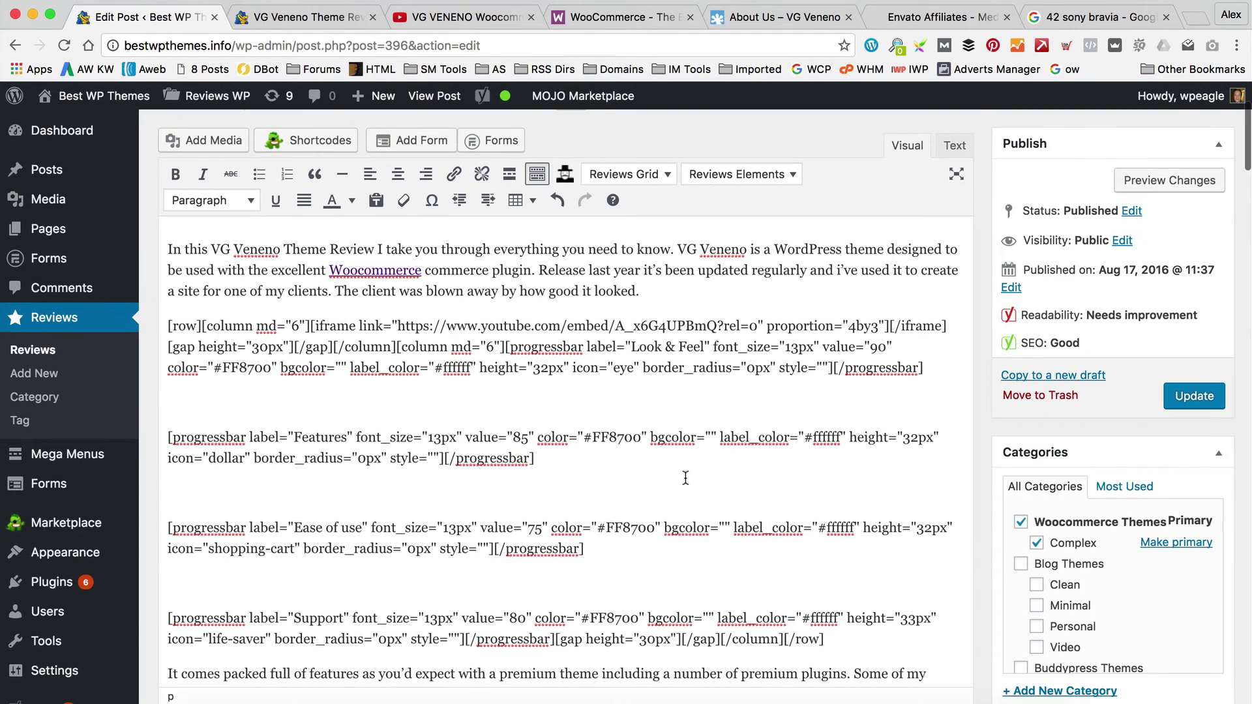
left_click(671, 288)
key("Return")
type("if you")
key("BackSpace")
key("BackSpace")
key("BackSpace")
key("BackSpace")
key("BackSpace")
key("BackSpace")
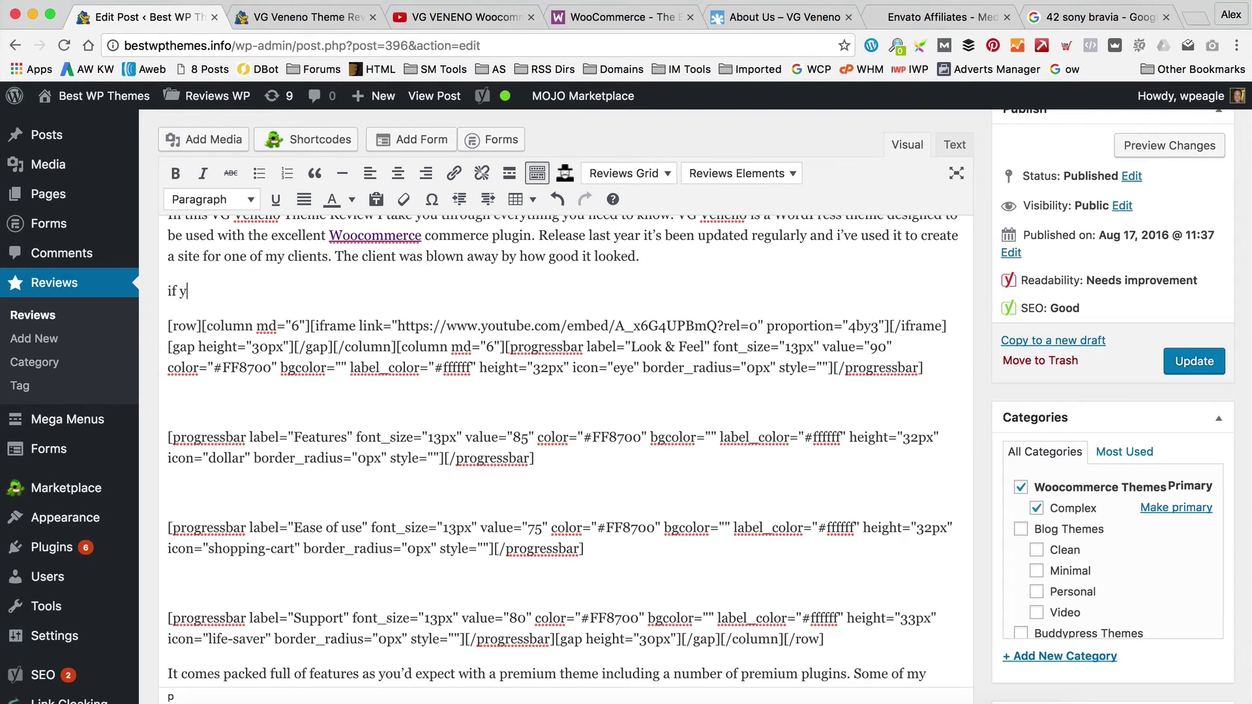
type("f you would like to take a look a")
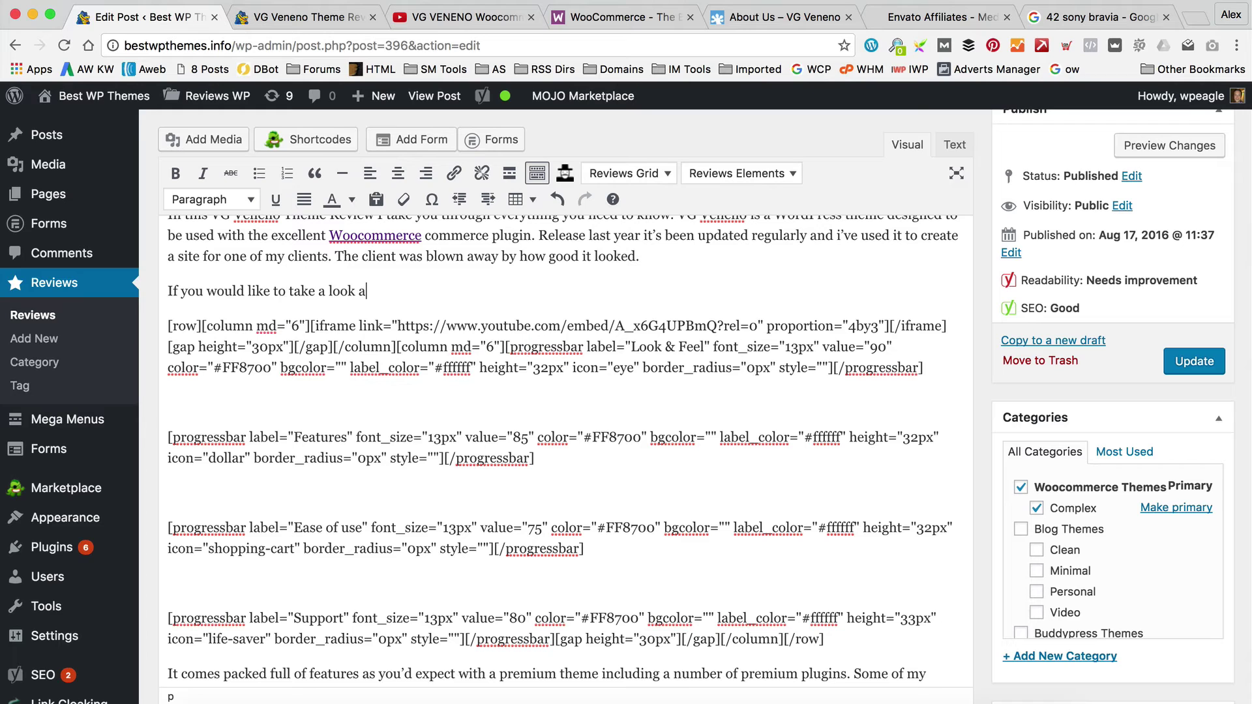
type("t a site the")
type("t i've made wi")
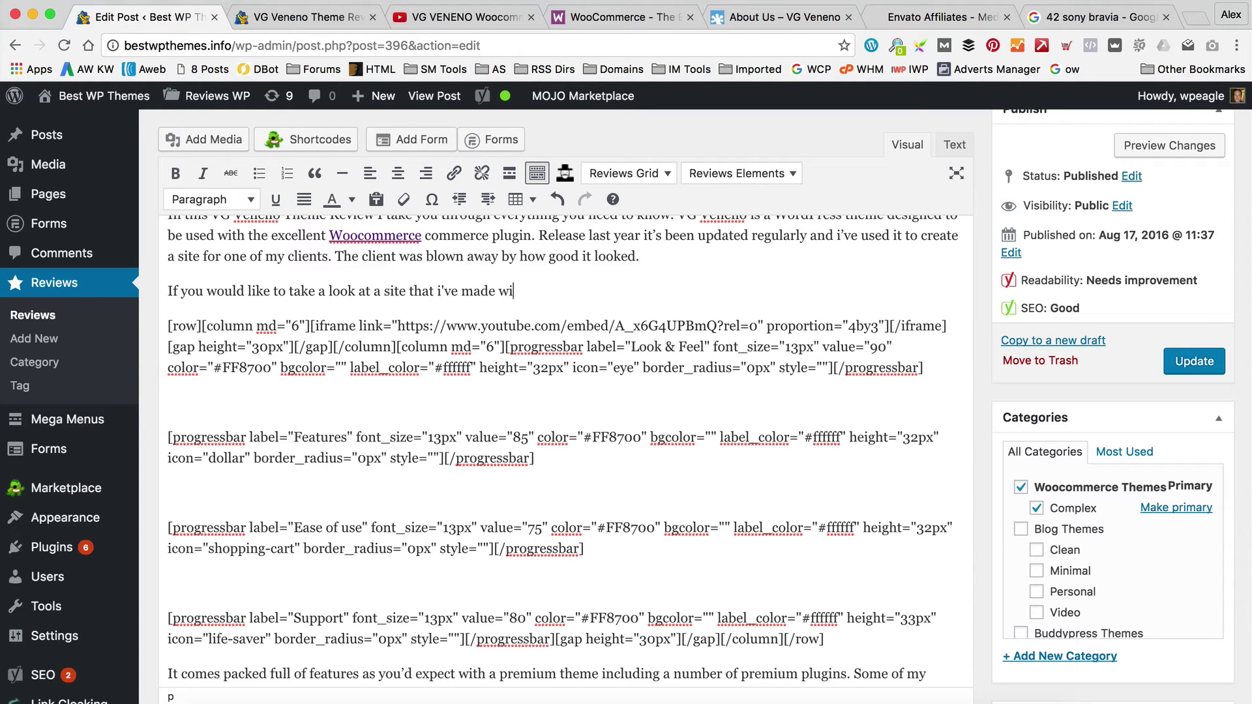
type("th VG Veneno then")
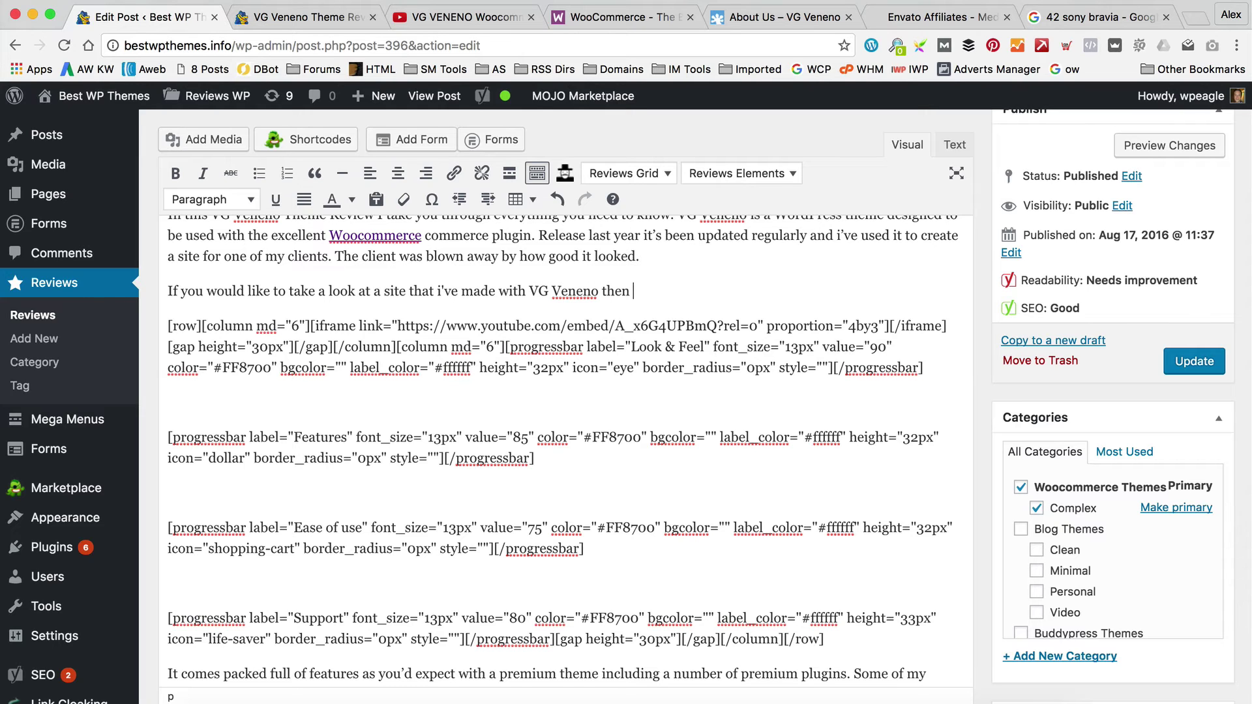
Step: Complete the new paragraph's sentence after "VG Veneno" with "please check out Card Crush Greetings."
key("BackSpace")
key("BackSpace")
key("BackSpace")
key("BackSpace")
key("BackSpace")
type("please check out Card Crush Greetings.")
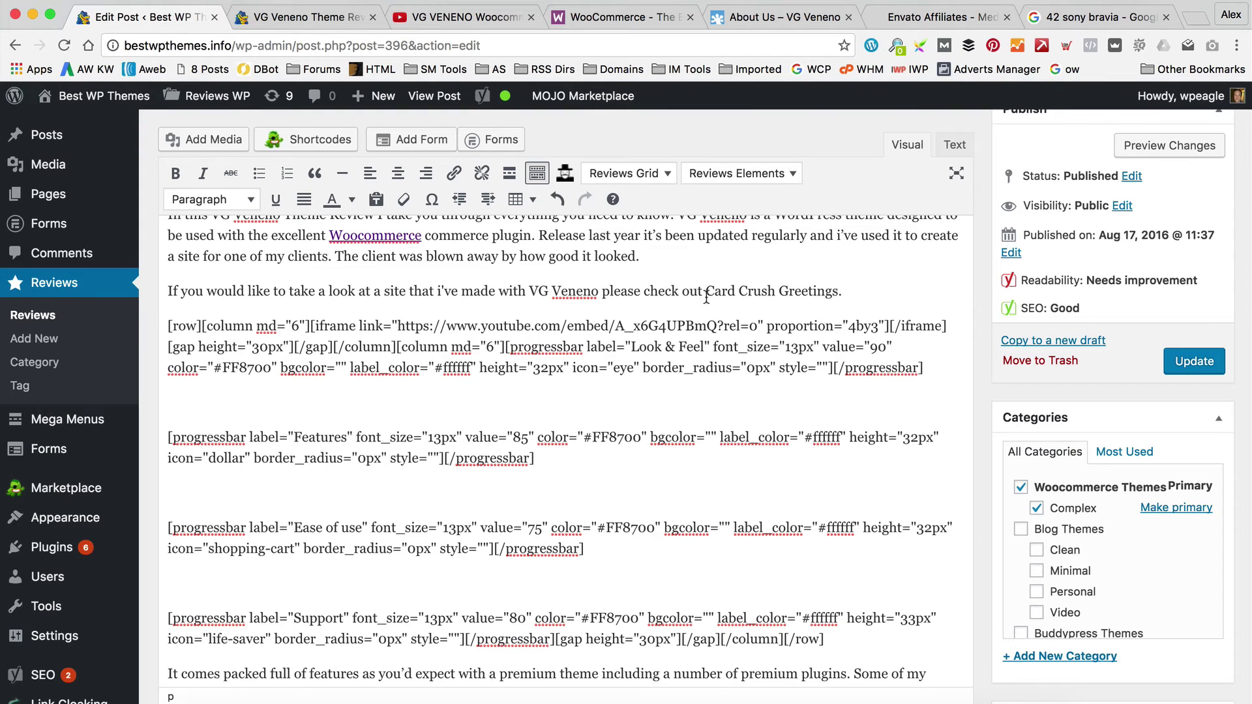
left_click_drag(709, 292, 833, 292)
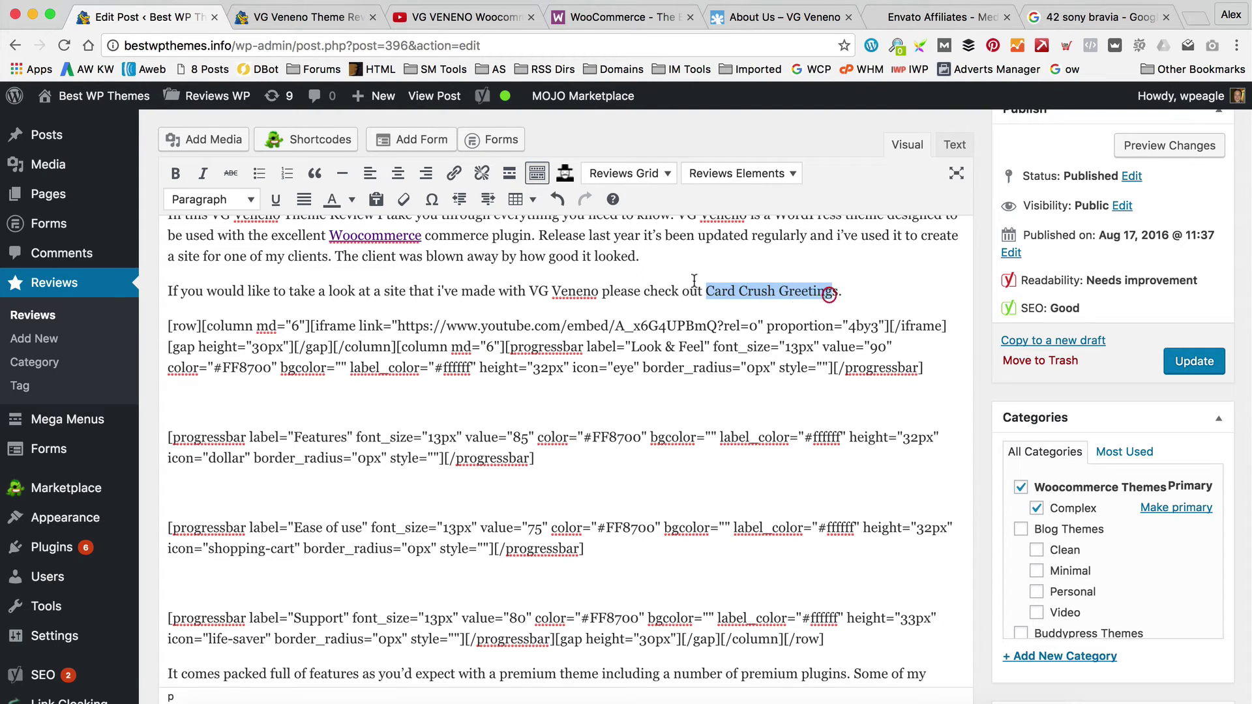
left_click(454, 172)
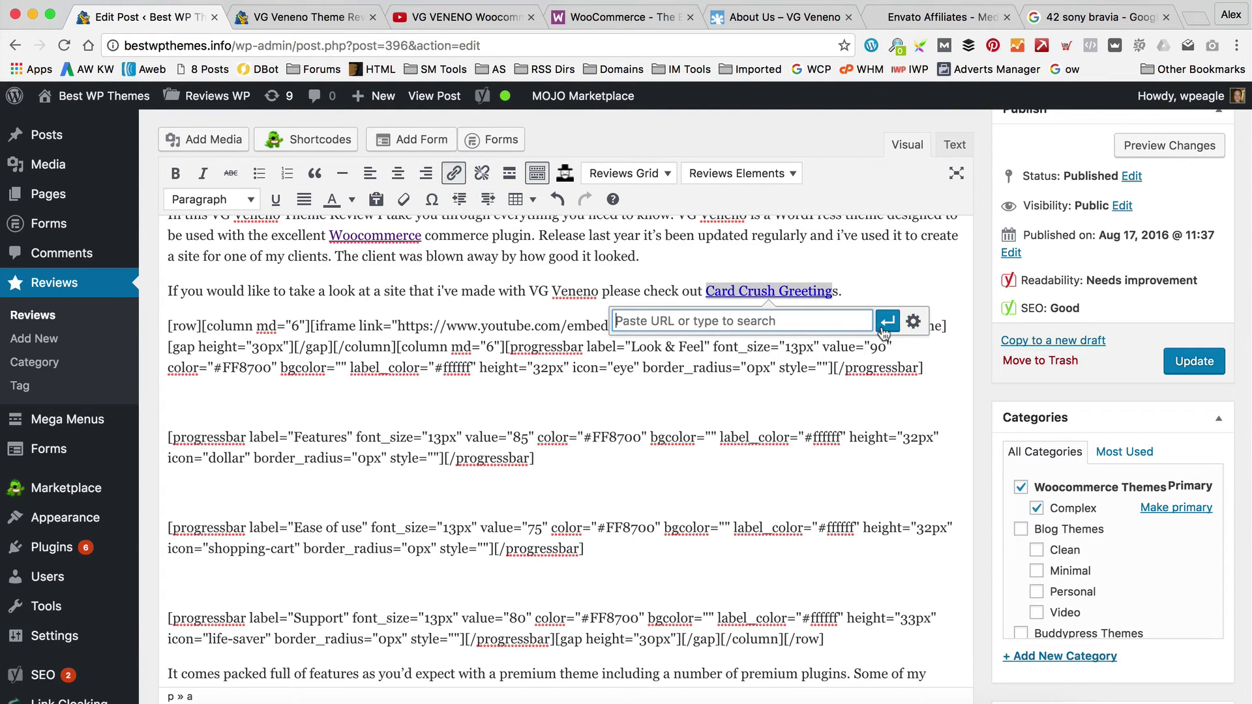
type("htt")
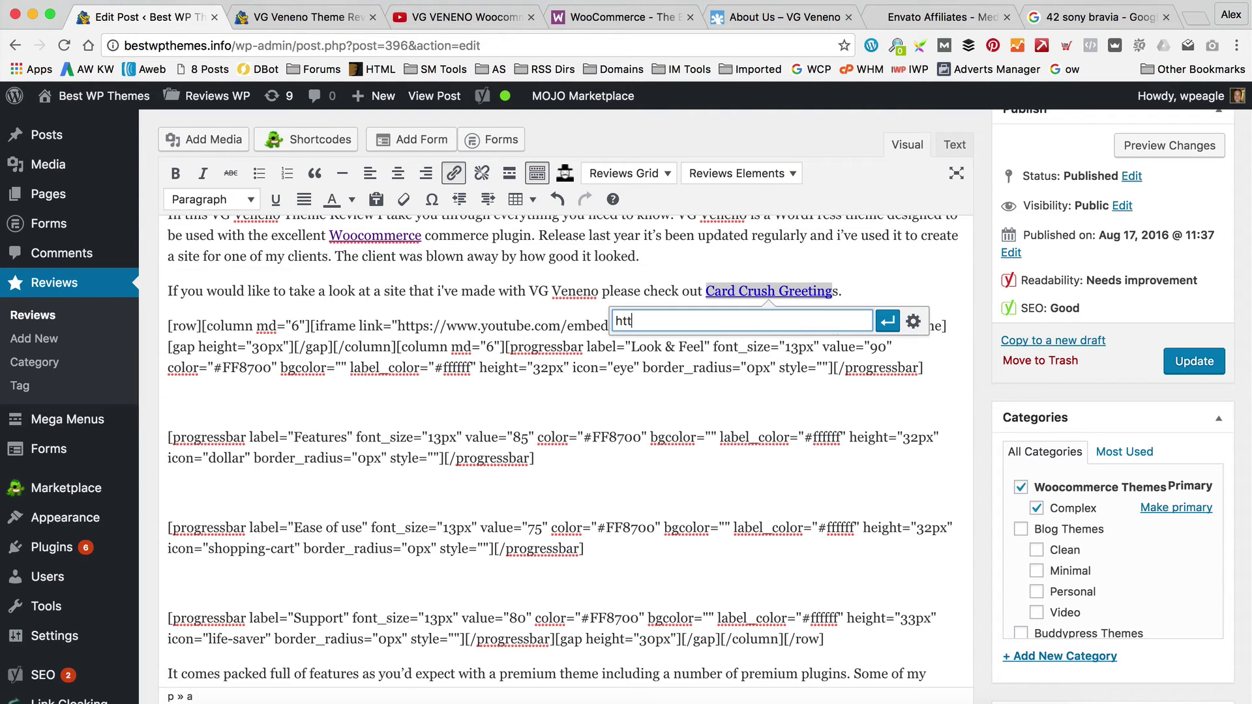
type("p://www.cardcrushgreeting")
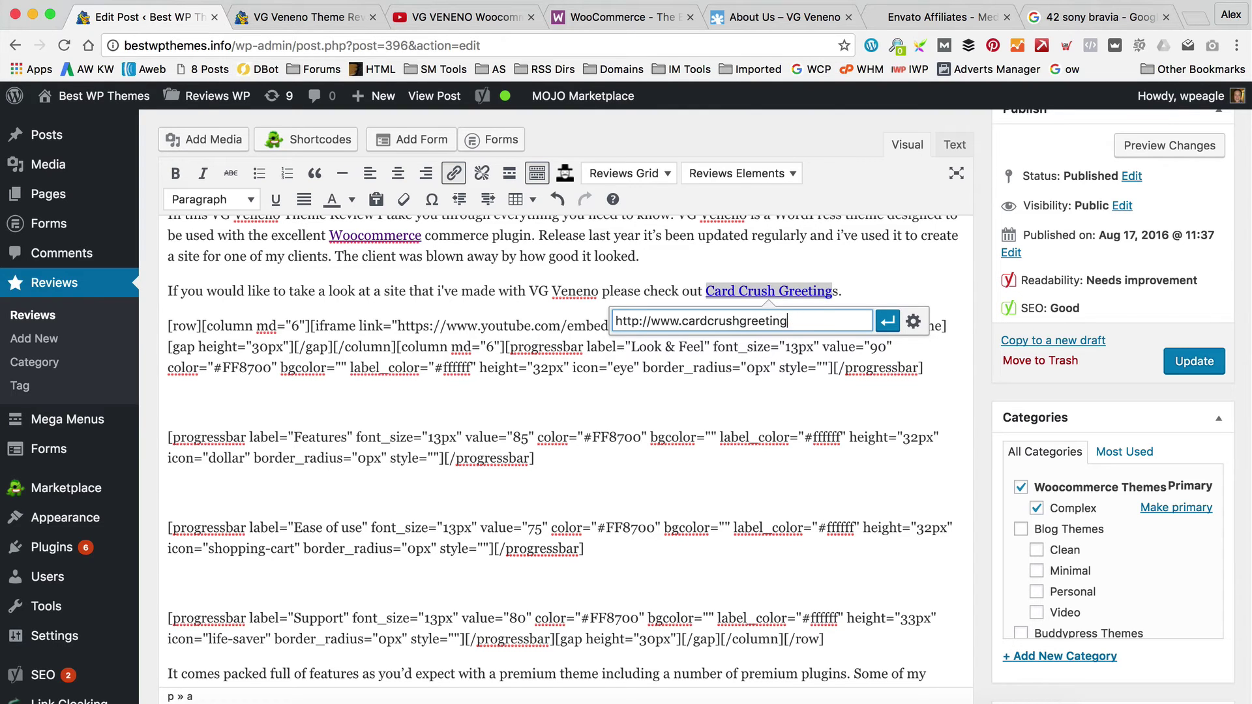
type("hs.ccom")
left_click(913, 320)
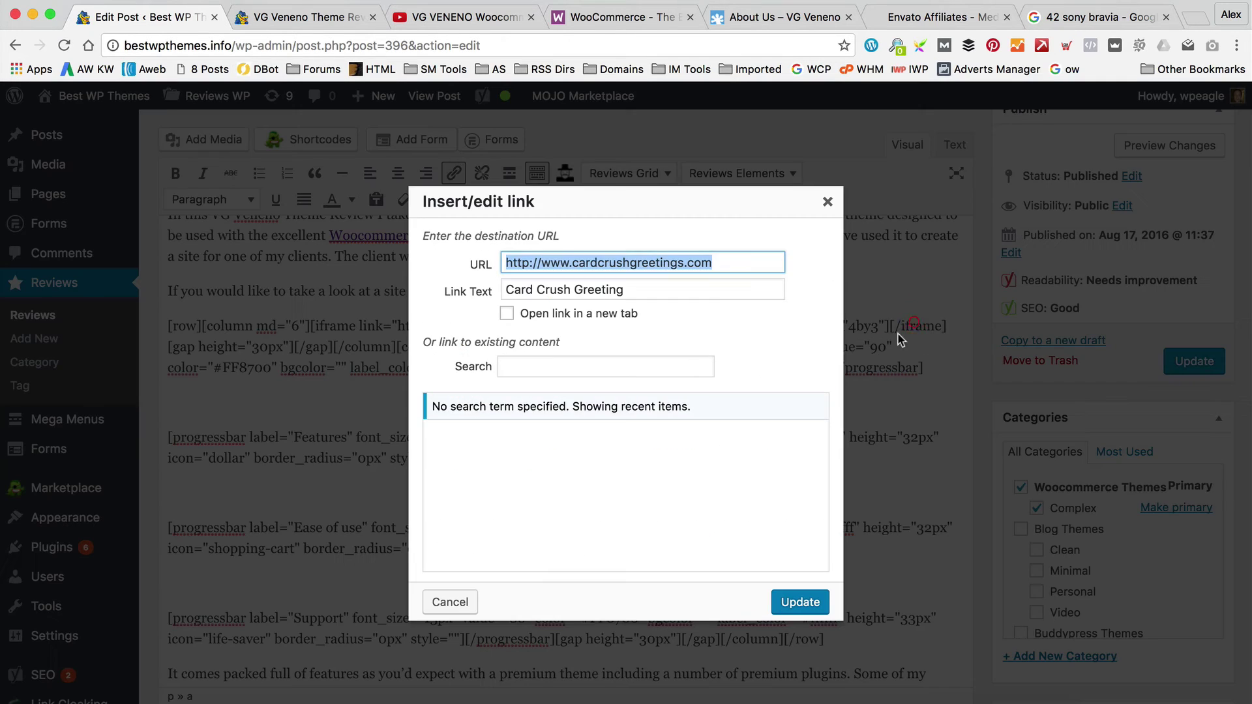
left_click(536, 314)
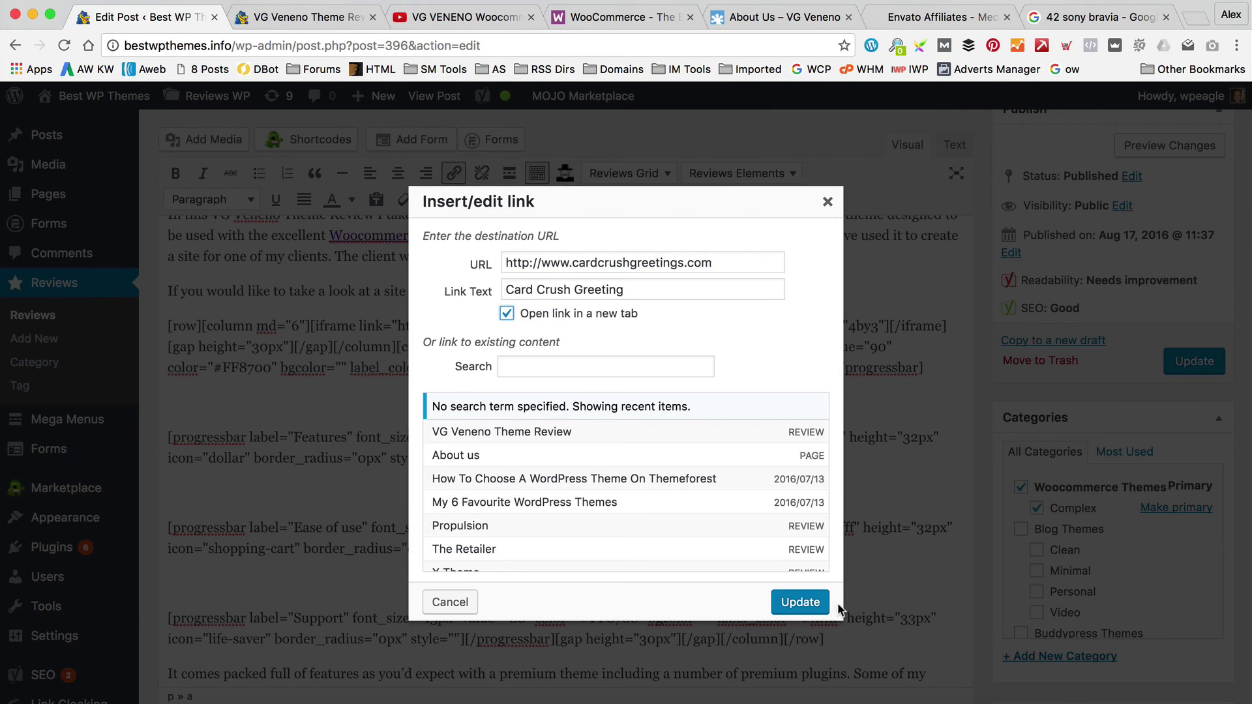
left_click(805, 599)
left_click(921, 288)
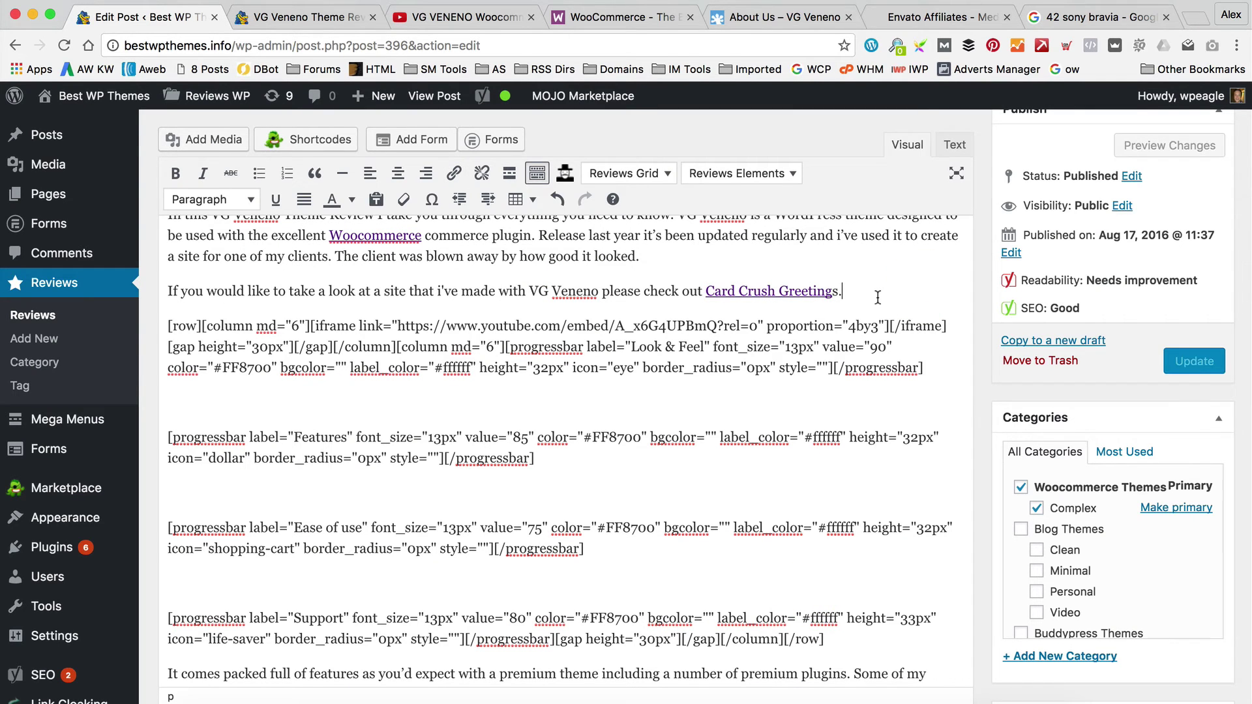
Step: Add a paragraph below the introduction calling the theme straightforward, praising its premium plugins and features and the visual composer "that makes editing content a dream."
scroll(913, 313, "down", 15)
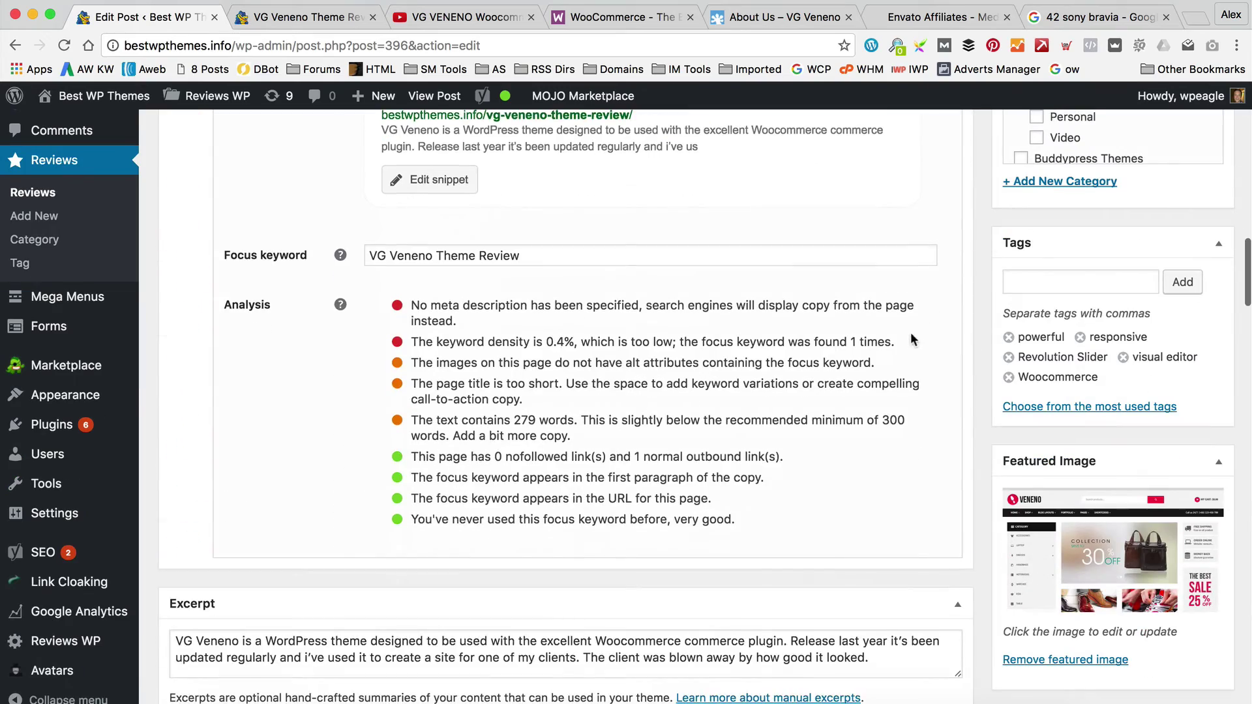
scroll(574, 428, "up", 15)
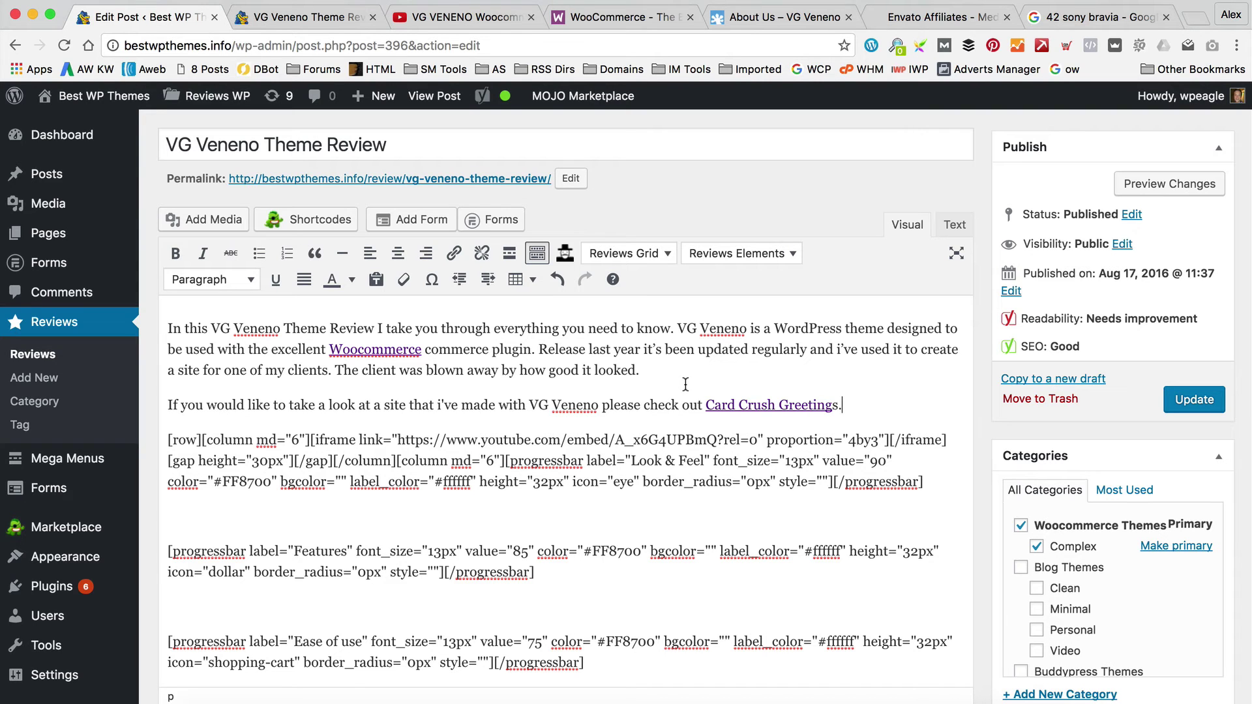
type("Working with the theme has been pretty straightforward and I was blown away by the amount of premium plugins and features you get for you money including the excellent visual composer that makes editing content a dream.")
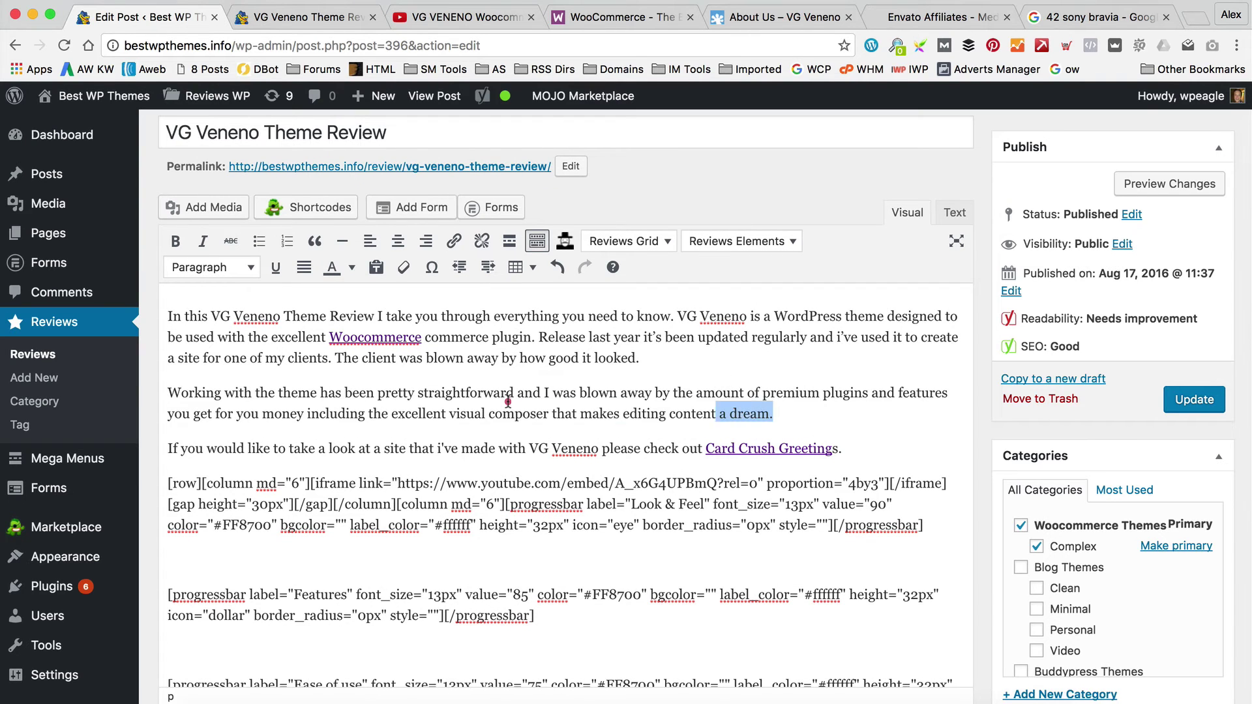
triple_click(709, 409)
left_click(815, 394)
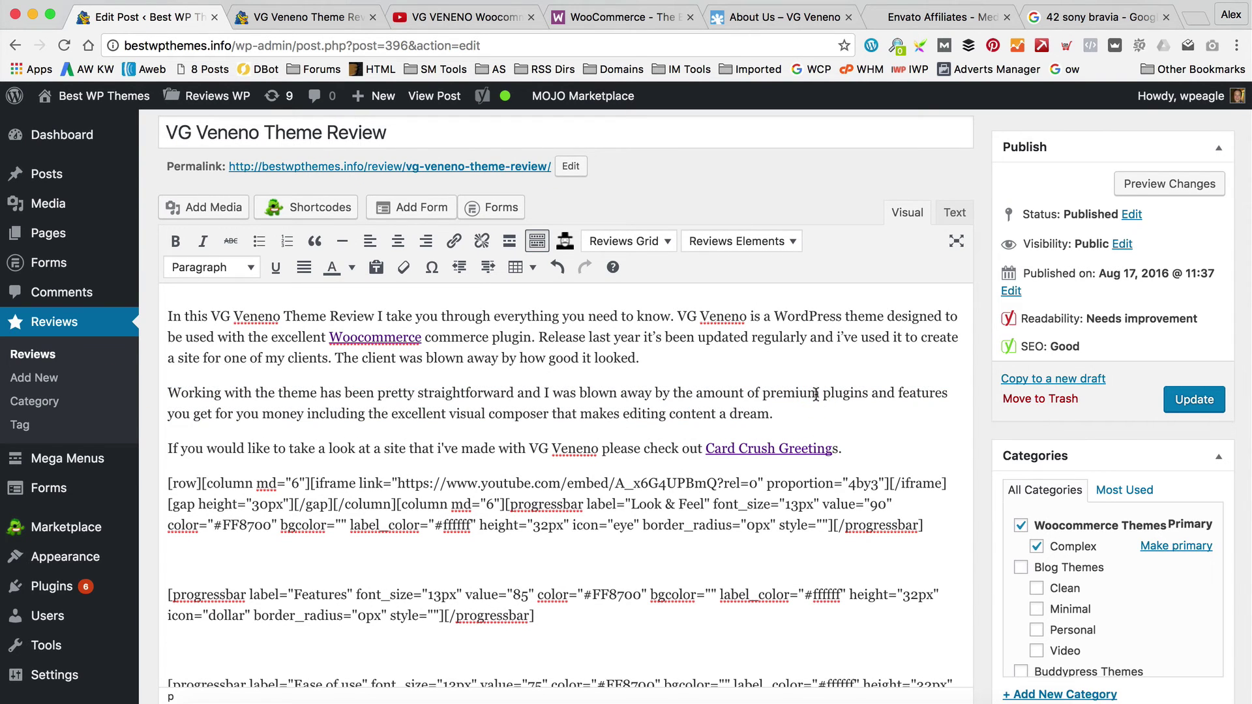
Step: Check the Yoast SEO analysis and start a longer SEO title with "VG Veneno Theme Review - Video"
scroll(812, 398, "down", 15)
scroll(810, 400, "down", 8)
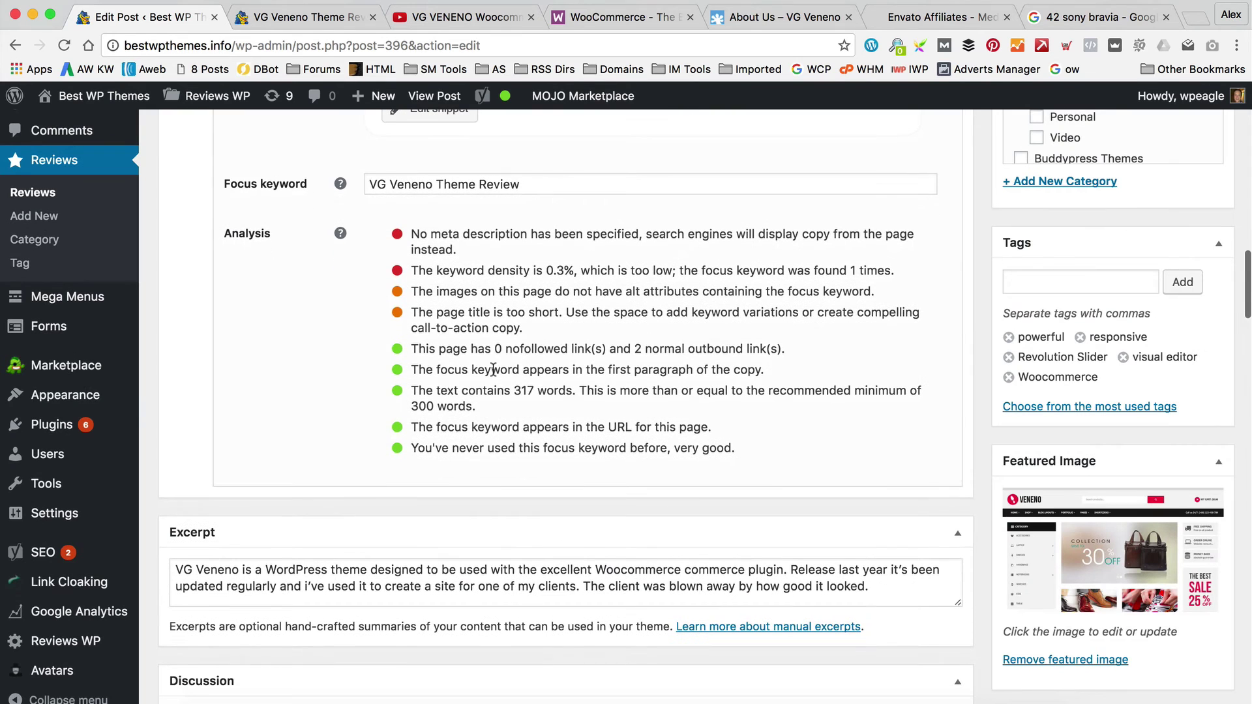
scroll(627, 380, "up", 1)
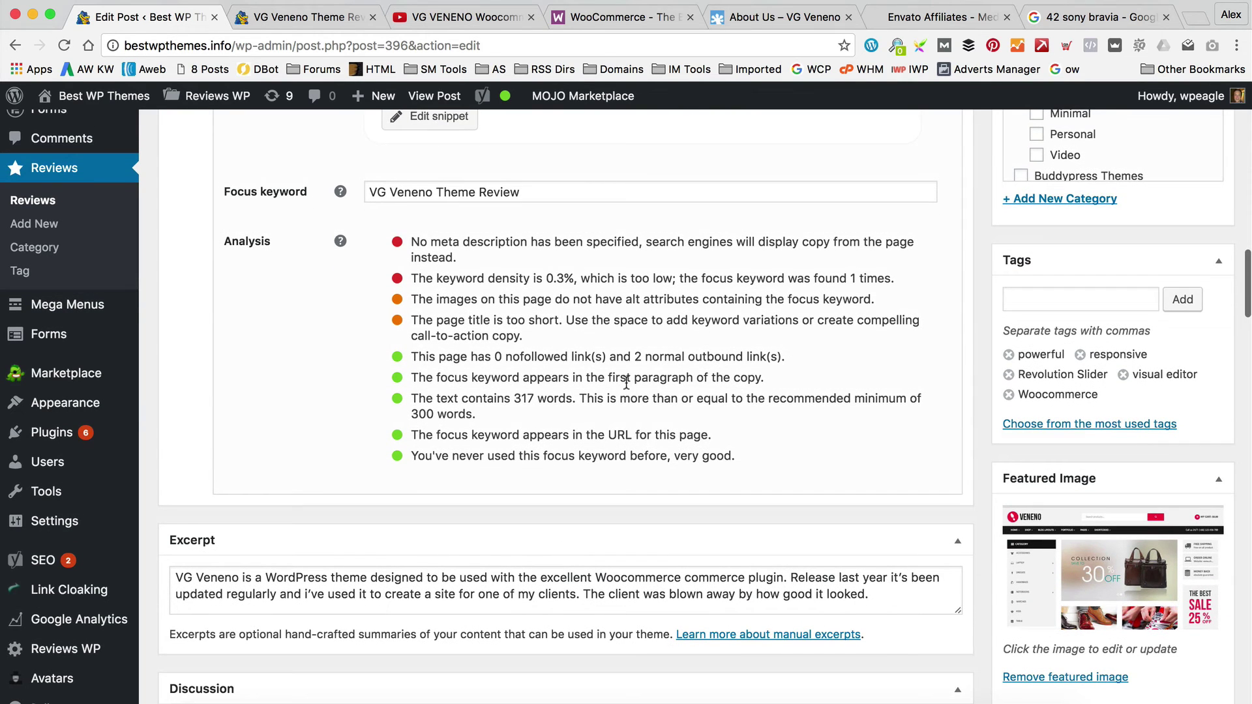
scroll(587, 378, "up", 2)
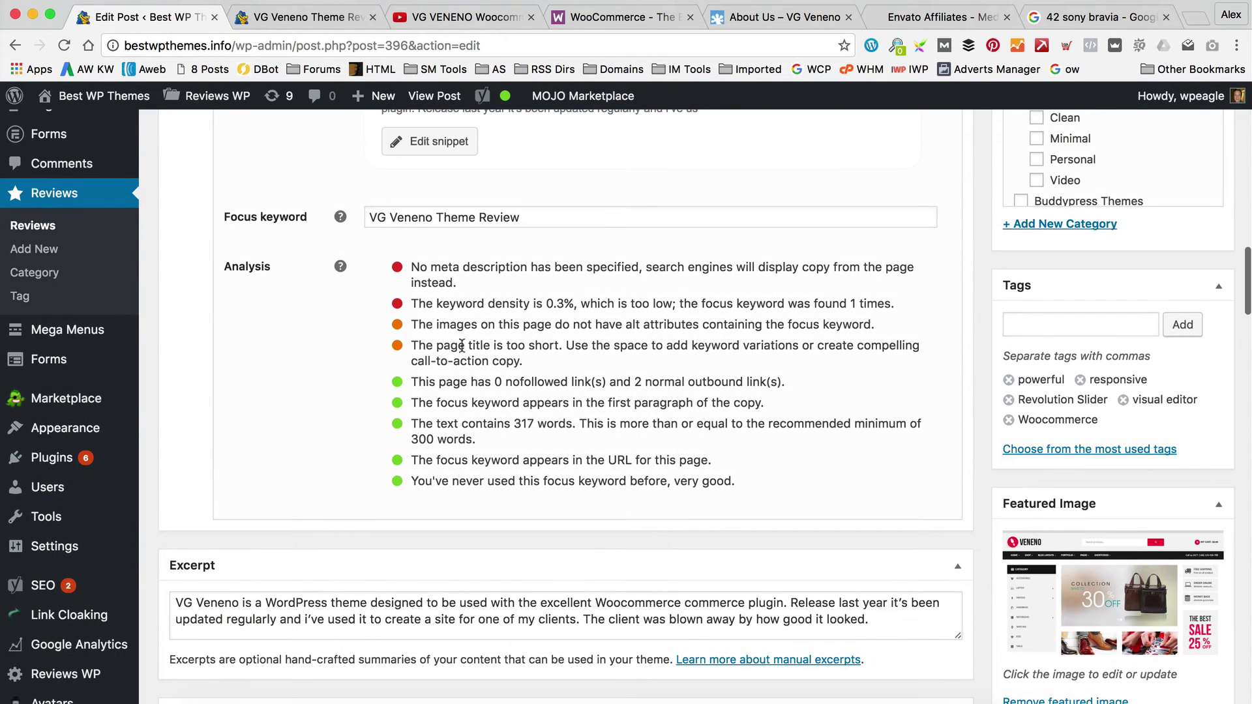
scroll(590, 365, "up", 5)
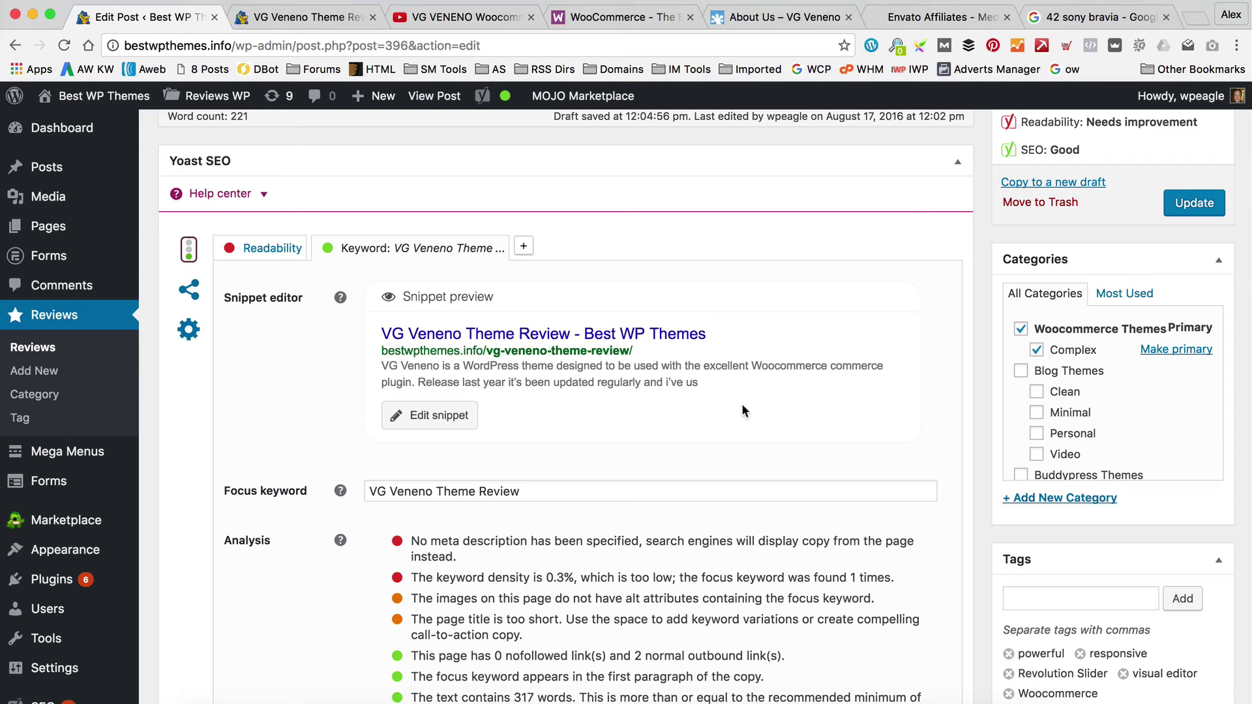
left_click(566, 337)
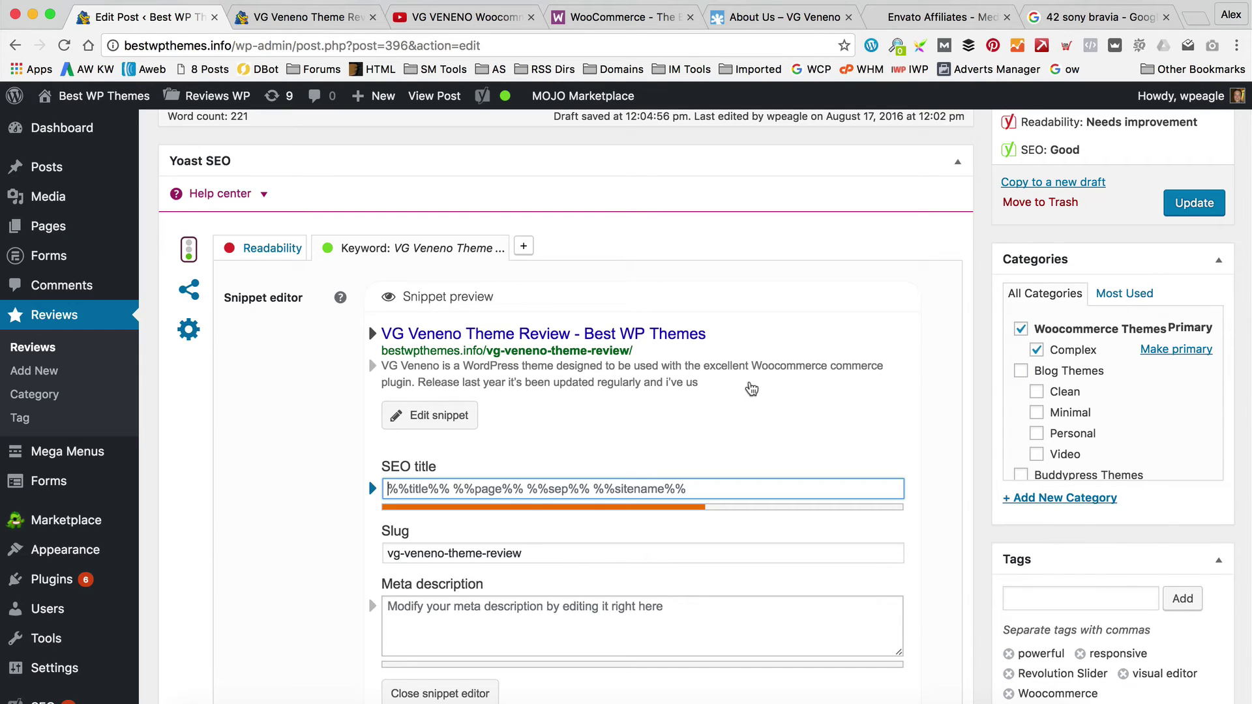
type("VG Ve")
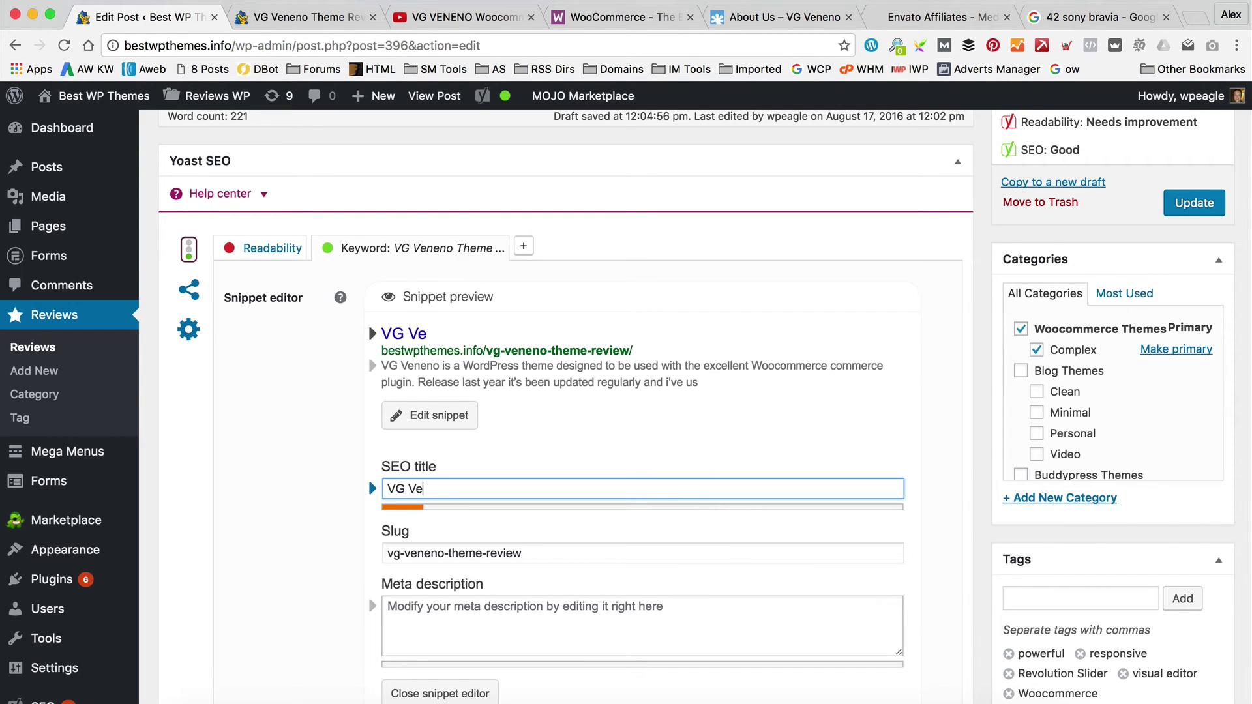
type("neno Theme Revi")
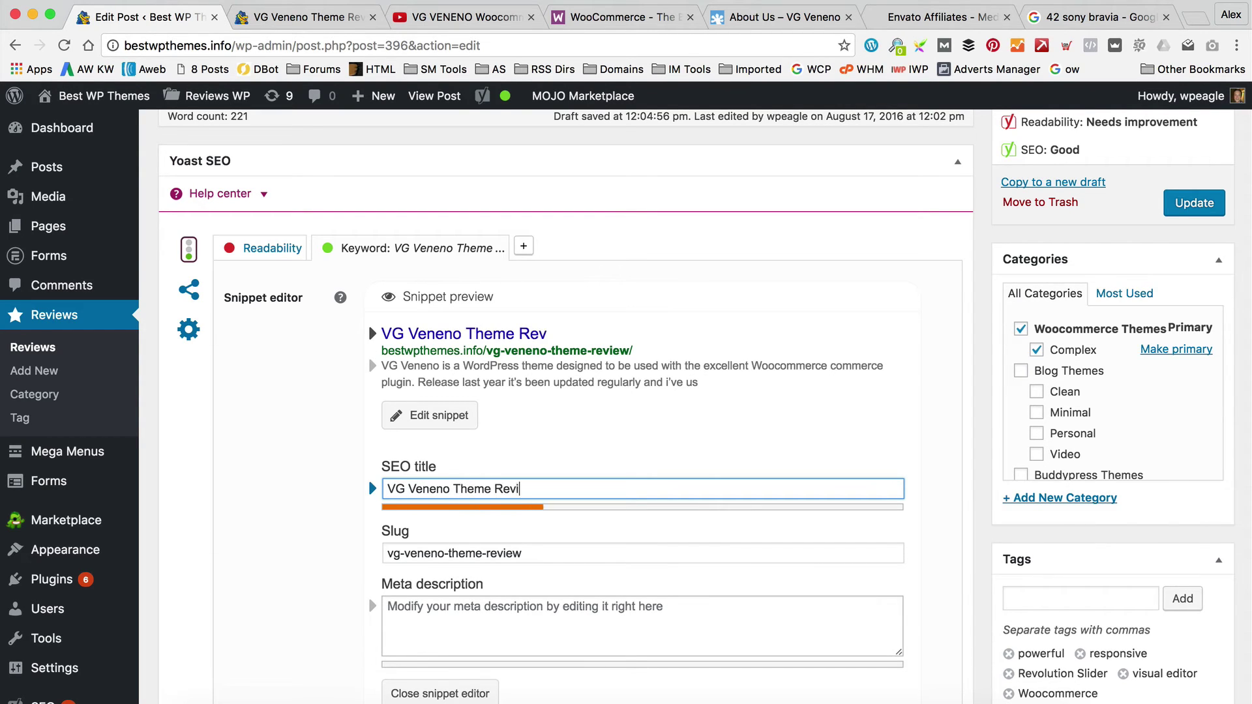
type("ew - Video")
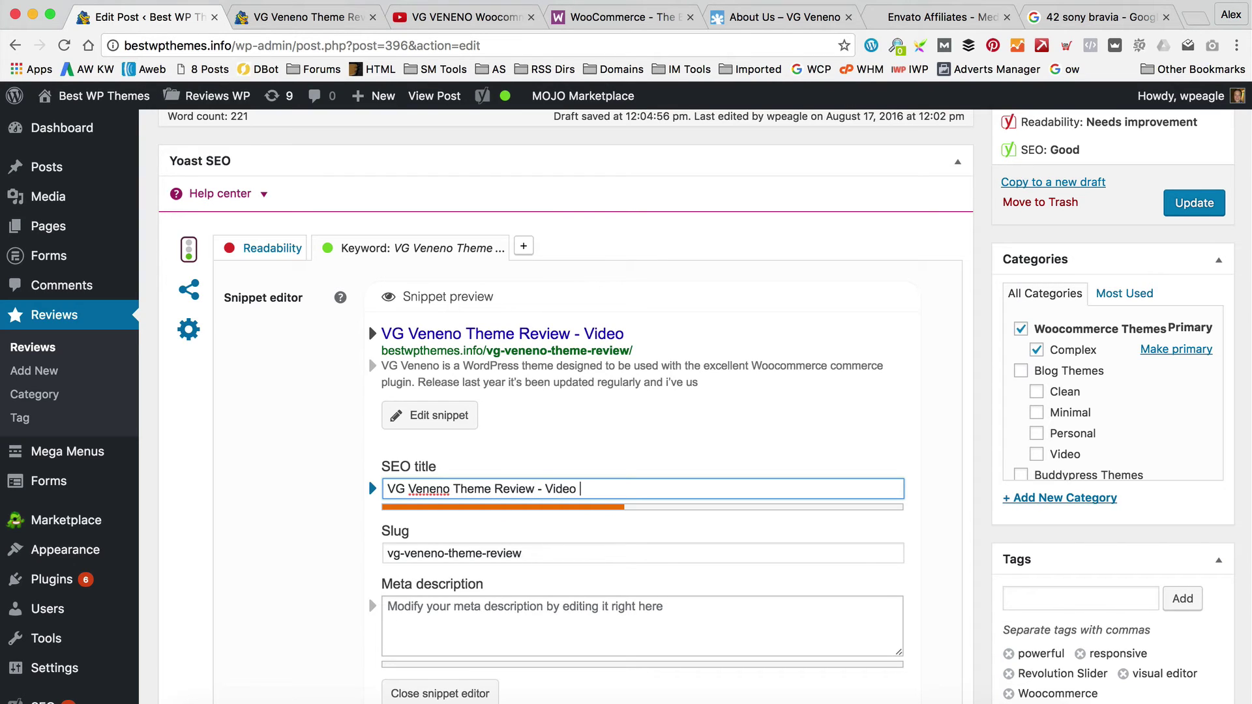
key("BackSpace")
key("BackSpace")
key("BackSpace")
key("BackSpace")
key("BackSpace")
key("BackSpace")
type("Easy")
key("BackSpace")
key("BackSpace")
key("BackSpace")
key("BackSpace")
type("Video and")
scroll(631, 416, "down", 2)
key("BackSpace")
key("BackSpace")
key("BackSpace")
key("BackSpace")
key("BackSpace")
key("BackSpace")
key("BackSpace")
key("BackSpace")
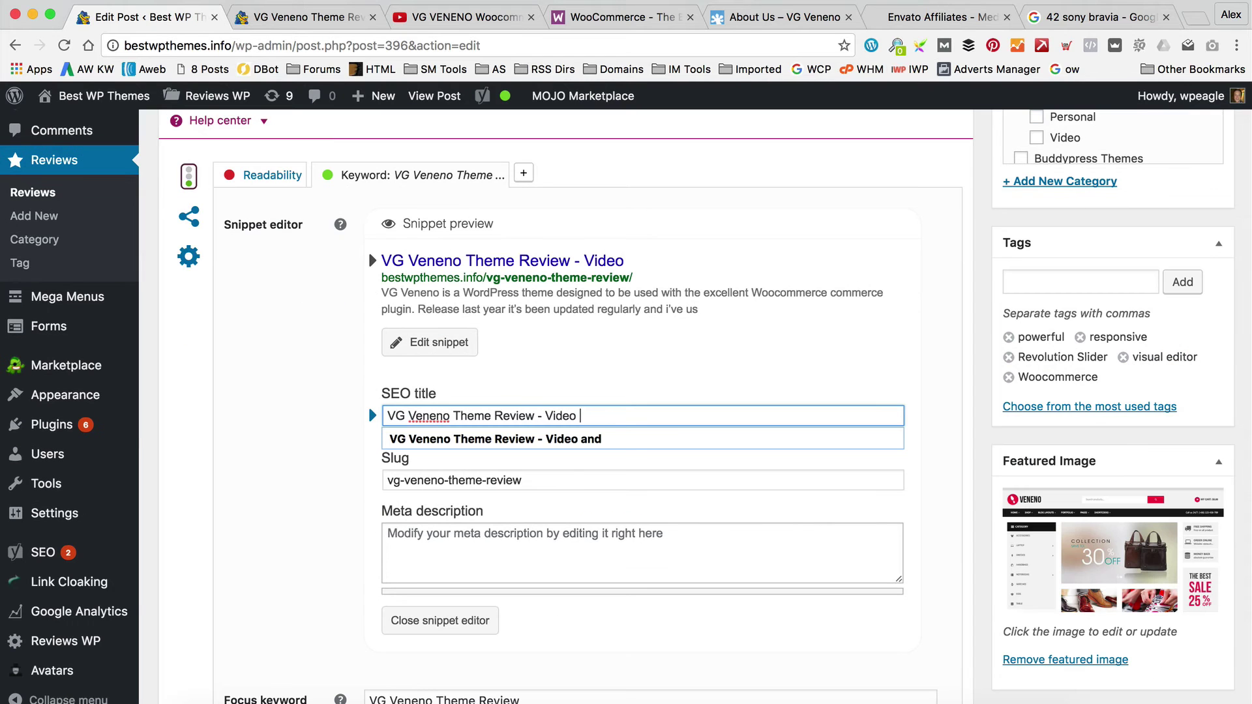
Step: Complete the SEO title after "Video" with "Review - Woocommerce Theme" and check its length rating in the analysis
type("ideo Review")
type("Woocom")
key("BackSpace")
key("BackSpace")
type("ommerce Theme")
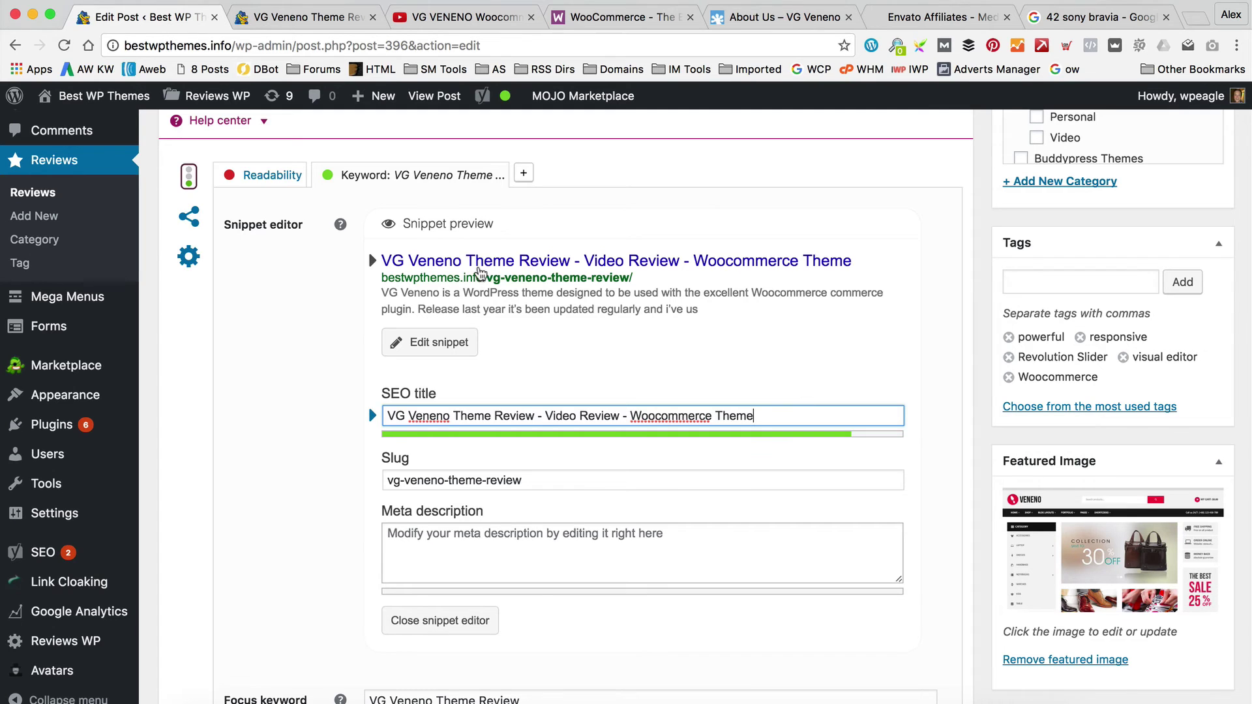
scroll(789, 347, "down", 10)
scroll(785, 345, "up", 1)
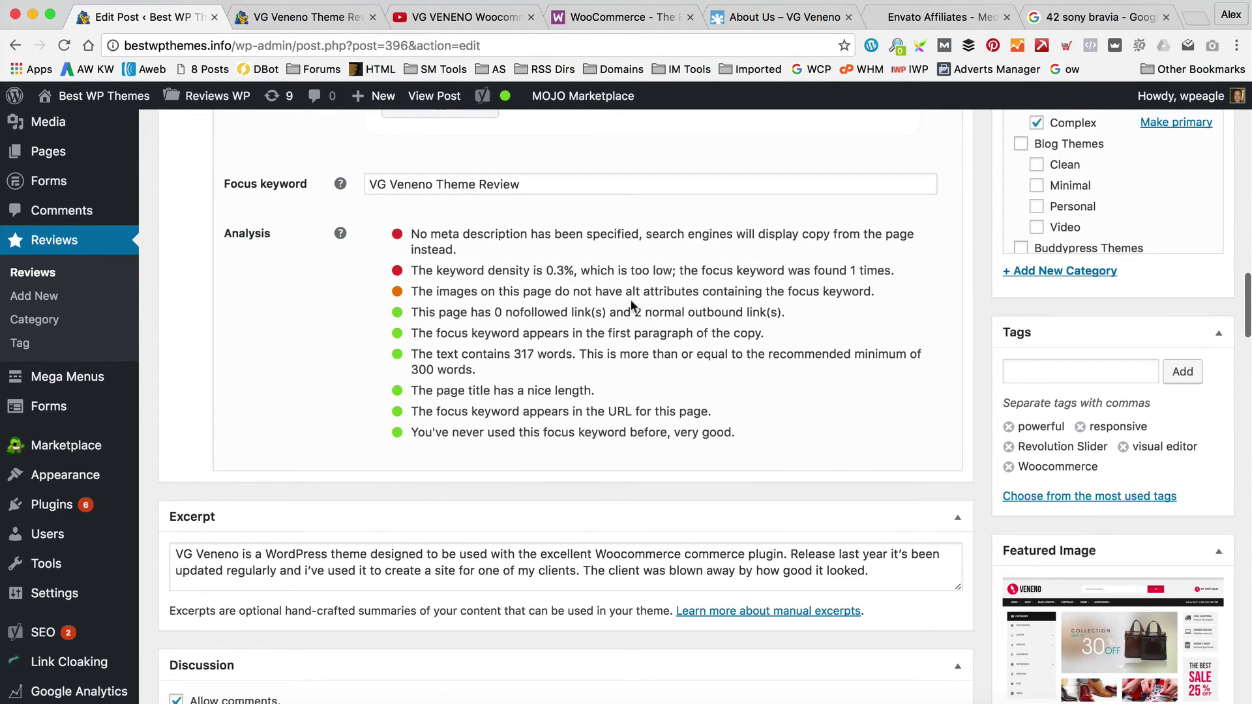
Step: Add a fourth image entry in the review details and choose Veneno4.jpg for it in the media library
scroll(661, 329, "up", 15)
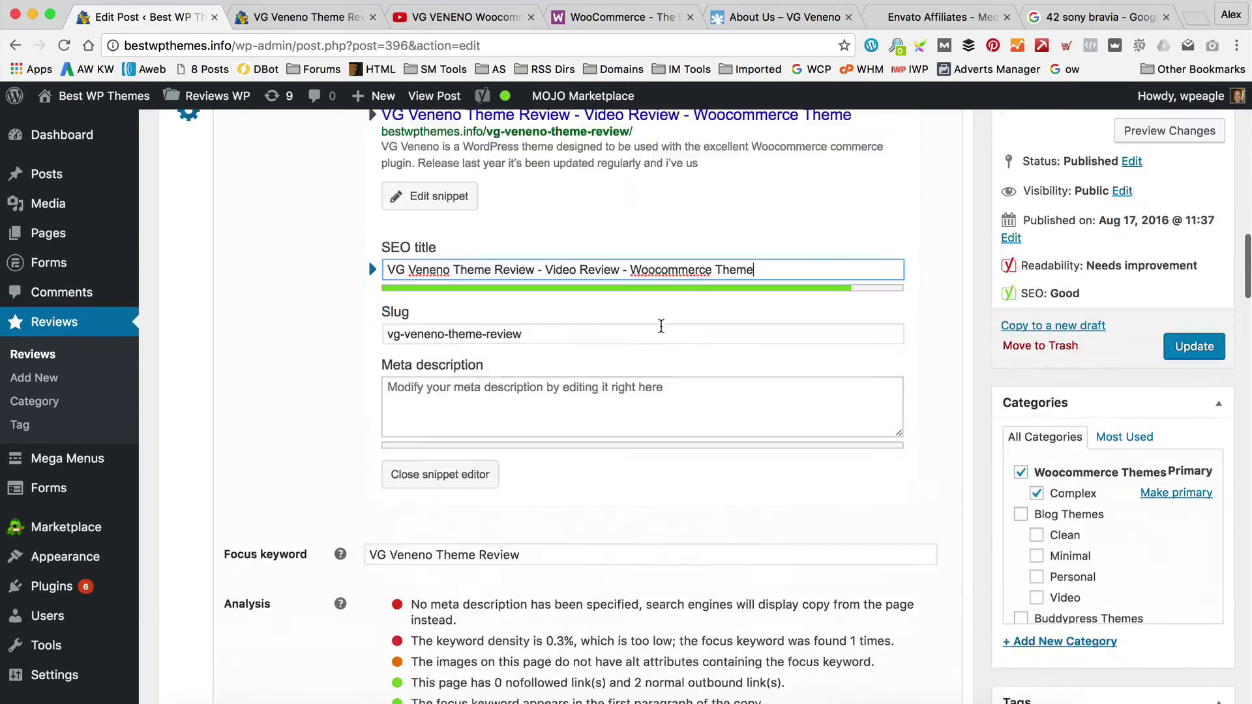
scroll(661, 326, "up", 2)
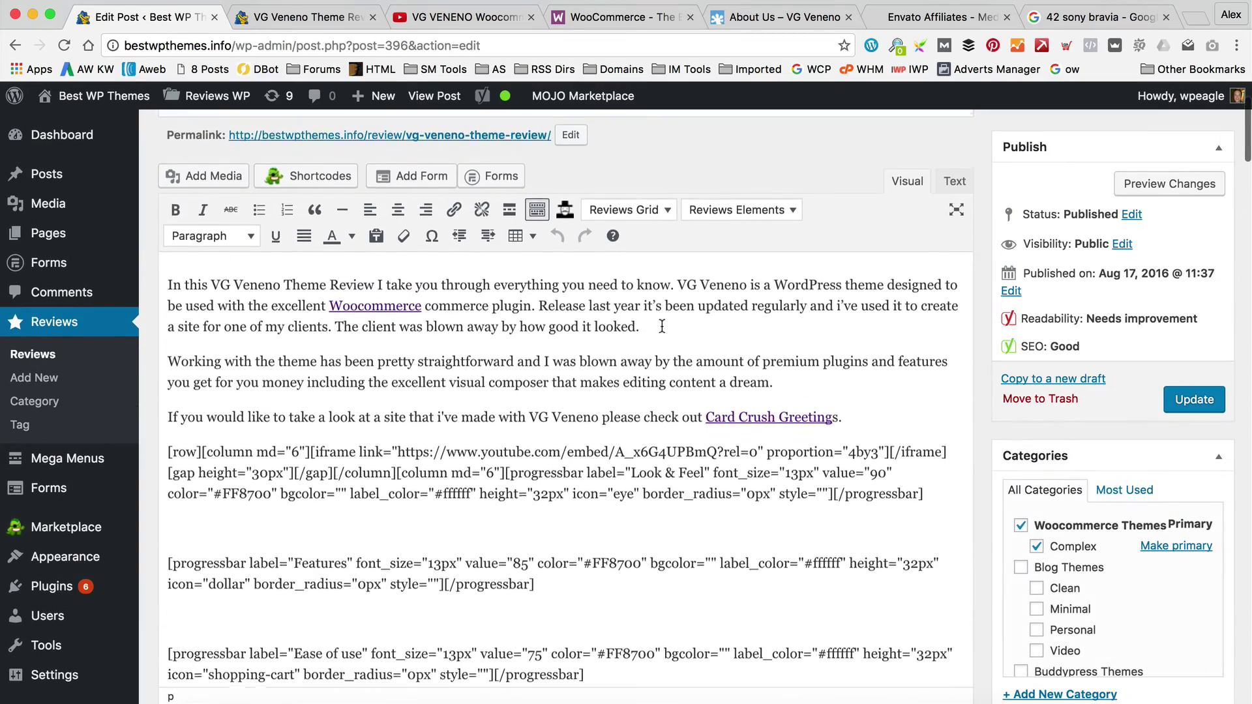
scroll(660, 330, "down", 15)
scroll(660, 326, "down", 20)
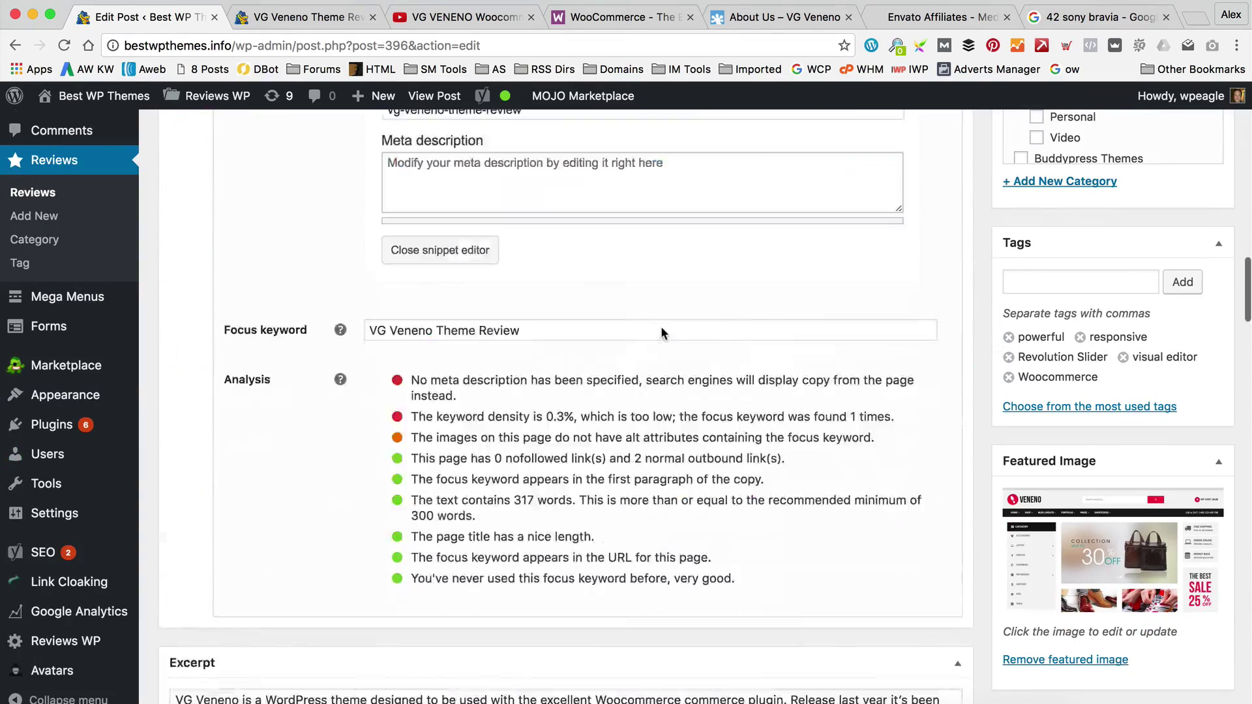
scroll(297, 526, "down", 1)
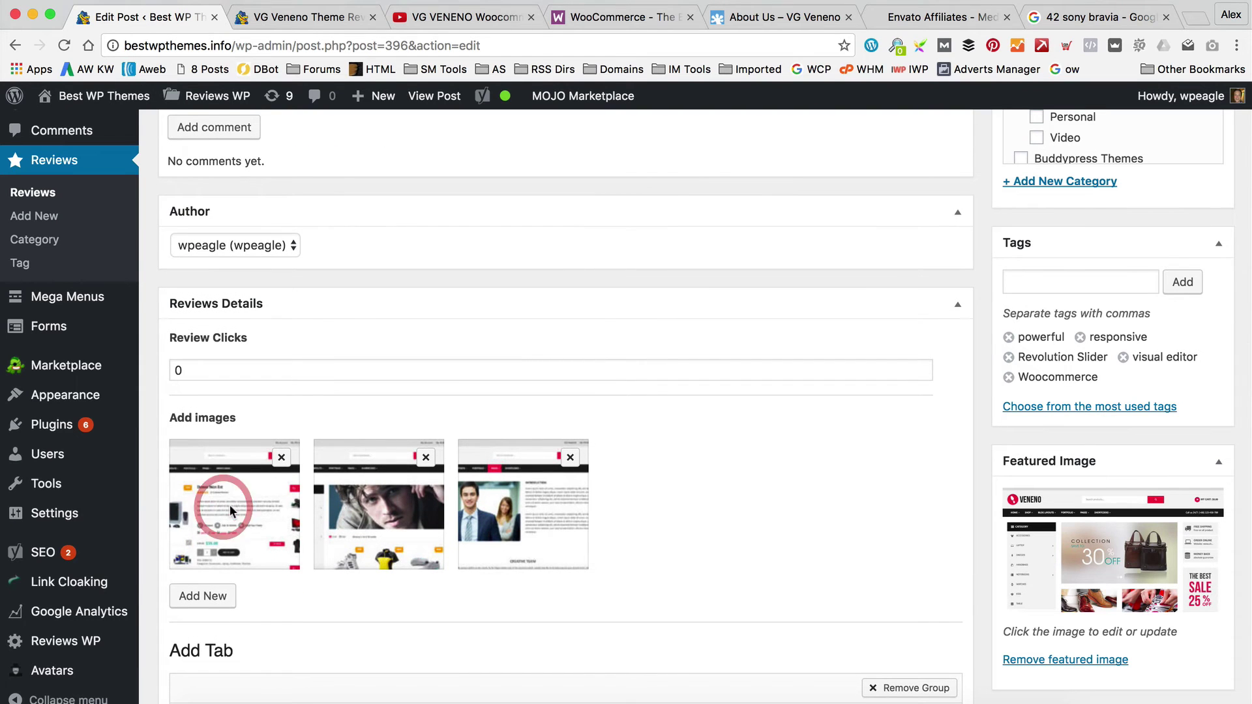
left_click(196, 598)
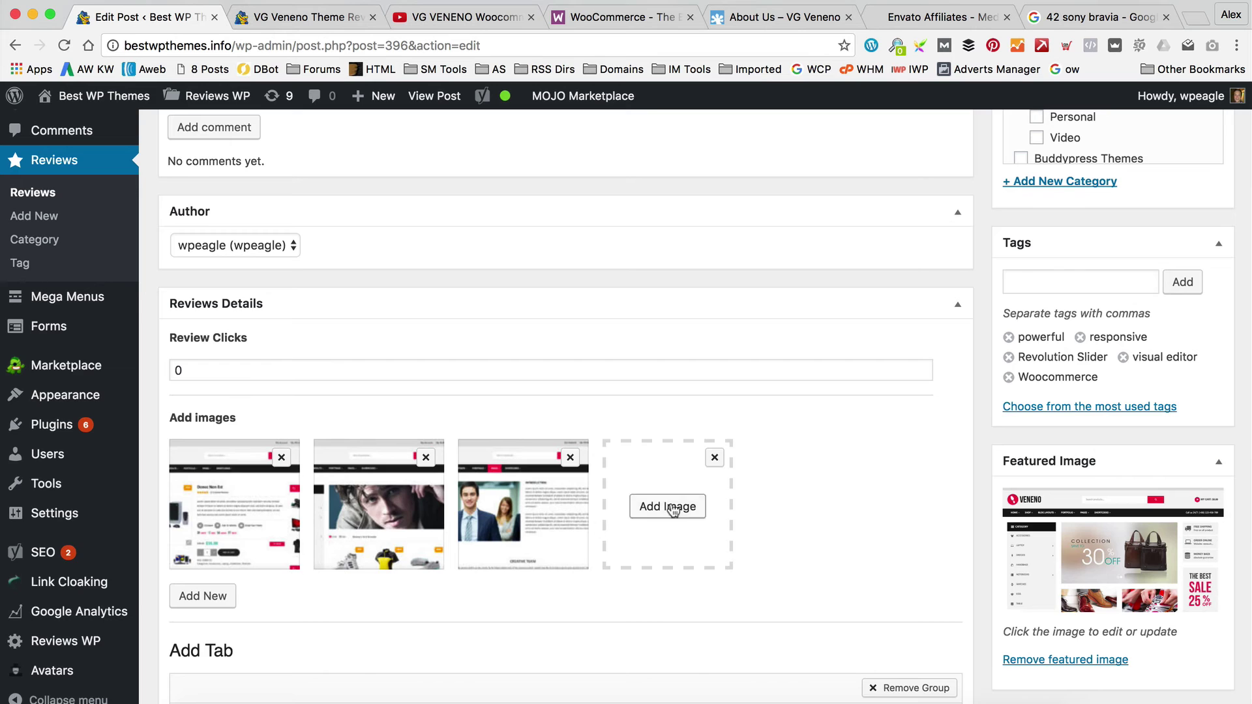
left_click(639, 508)
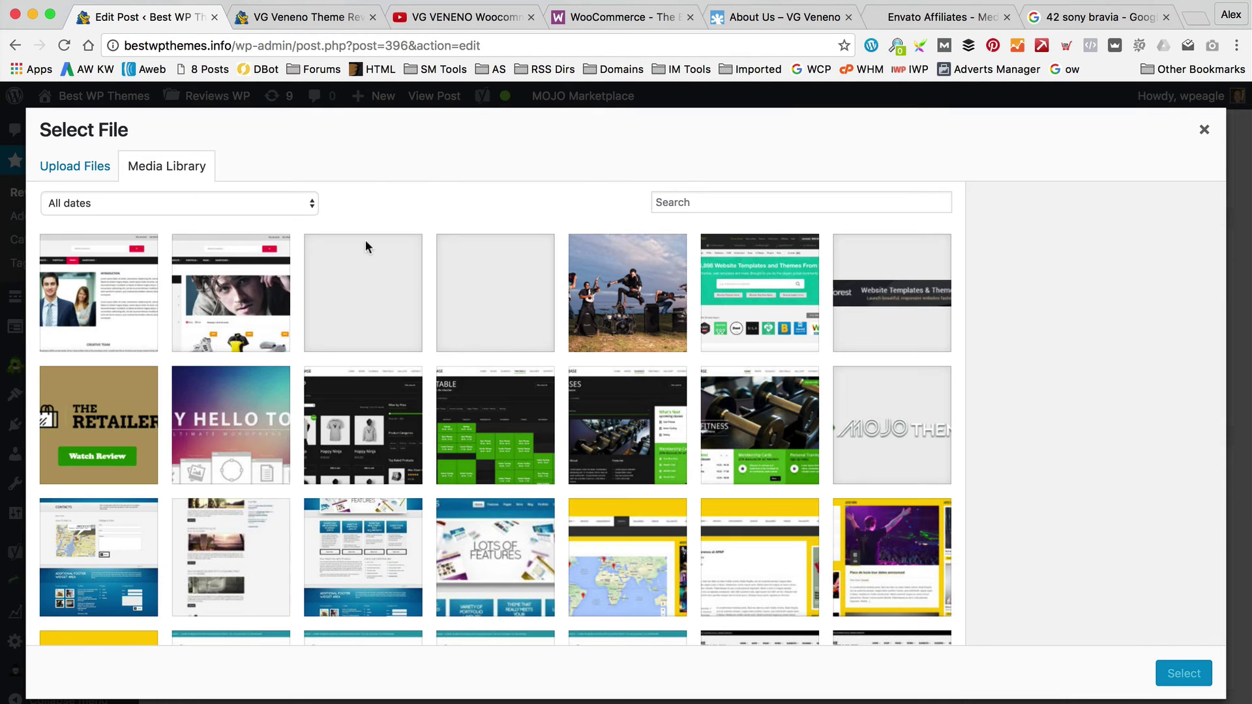
left_click(104, 312)
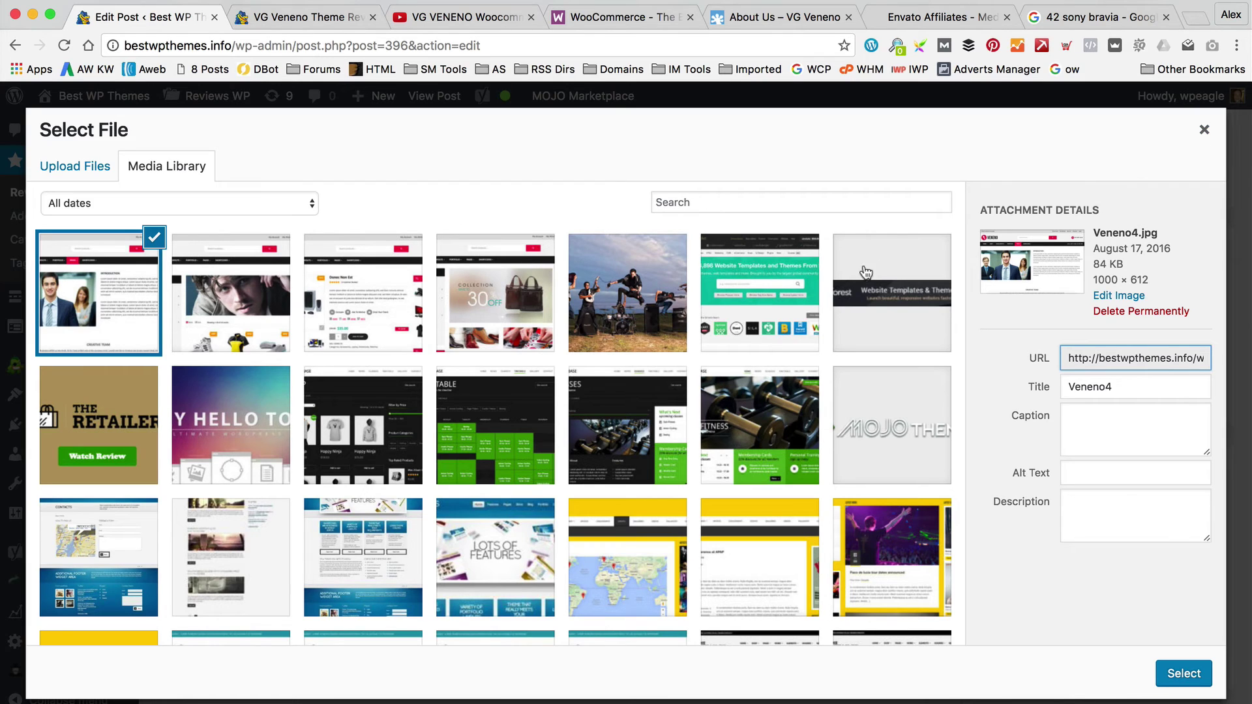
Step: Give Veneno4.jpg the alt text "VG Veneno Theme Review" and insert it into the review images
left_click(1119, 476)
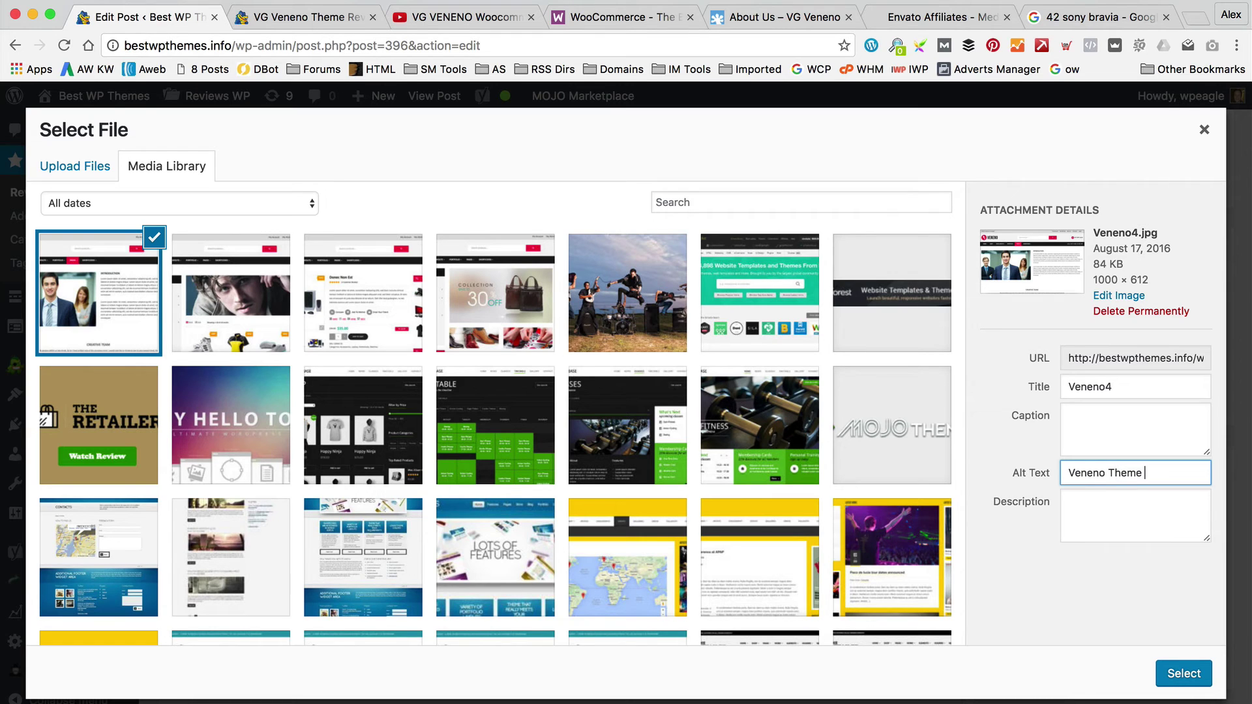
left_click(1066, 474)
type("VG")
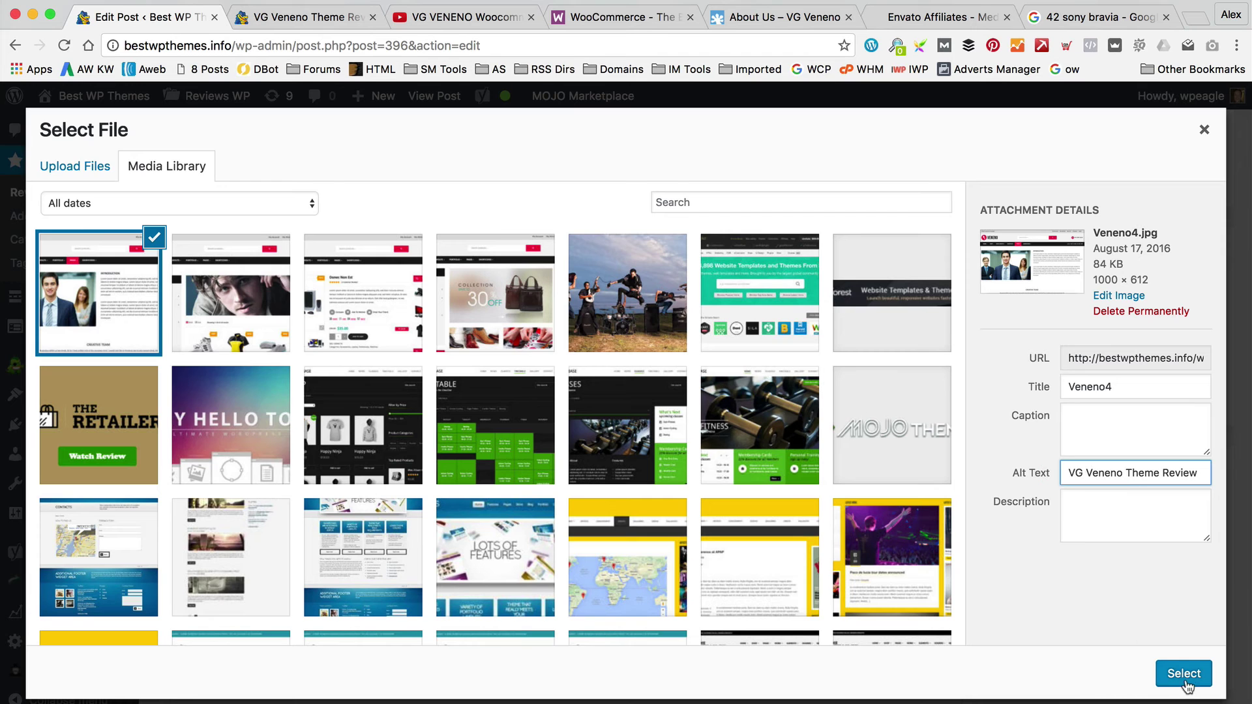
left_click(1184, 682)
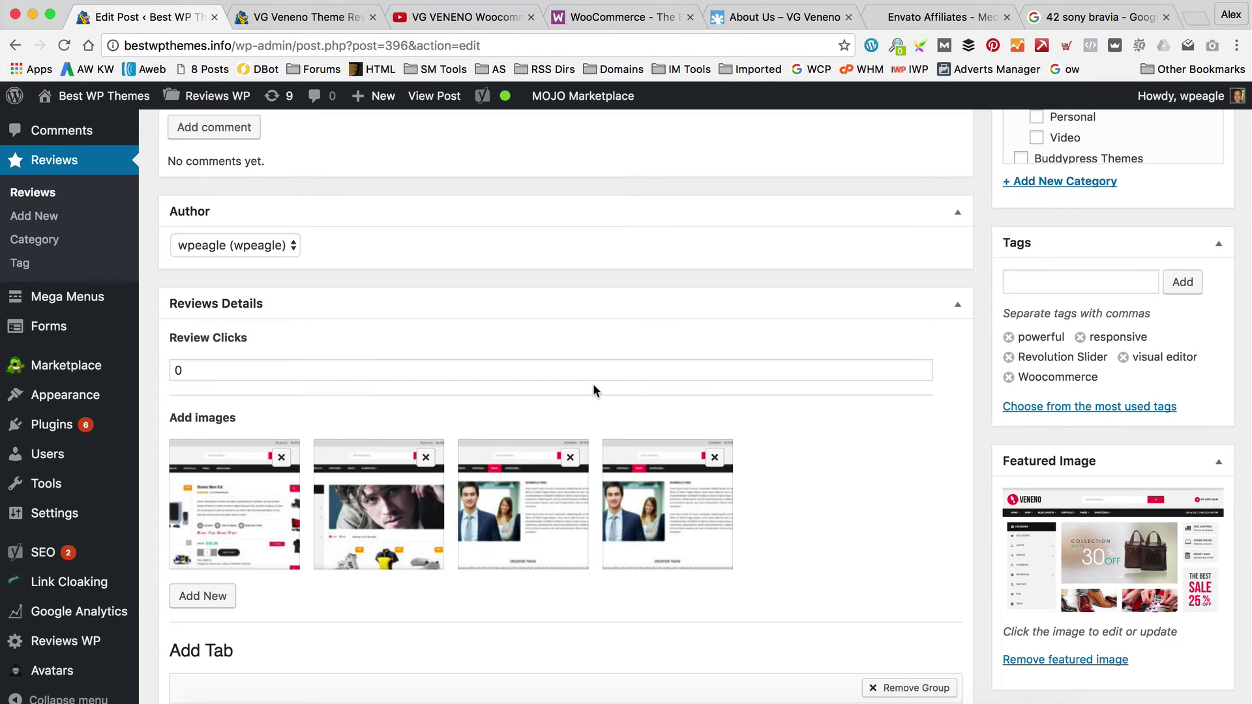
Step: Delete the duplicate third image from the review images and return to the Yoast SEO analysis
left_click(570, 458)
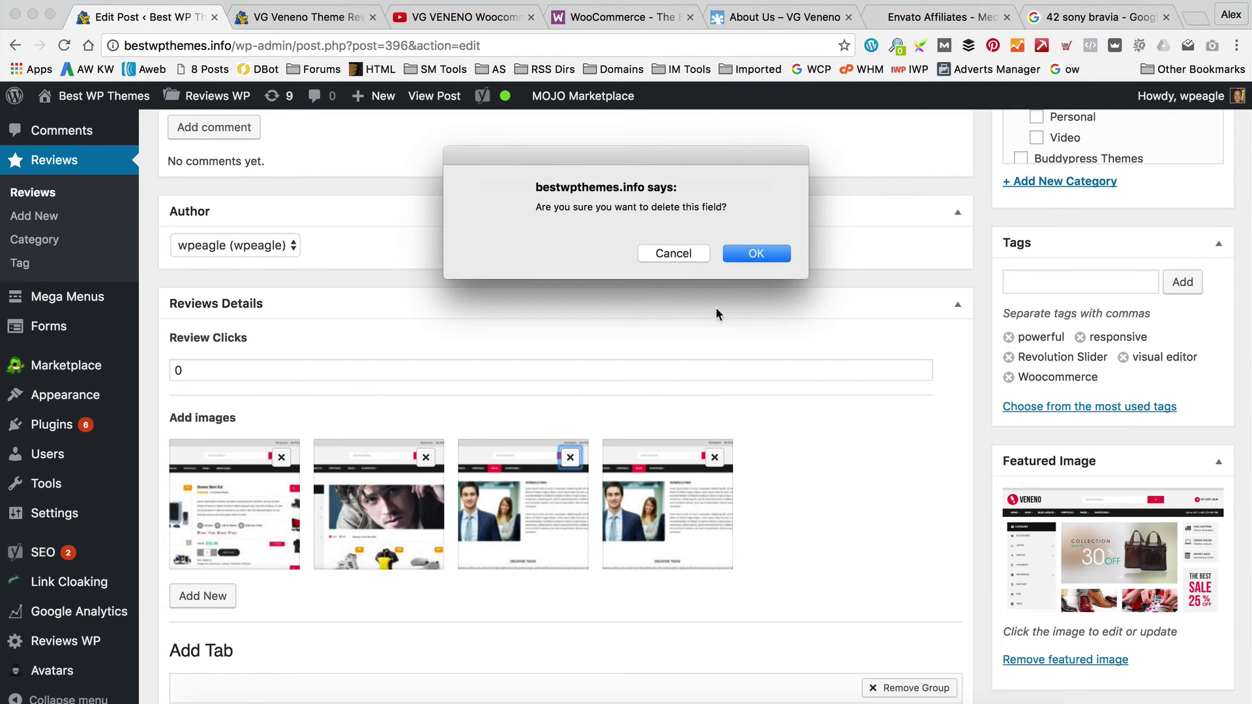
left_click(771, 257)
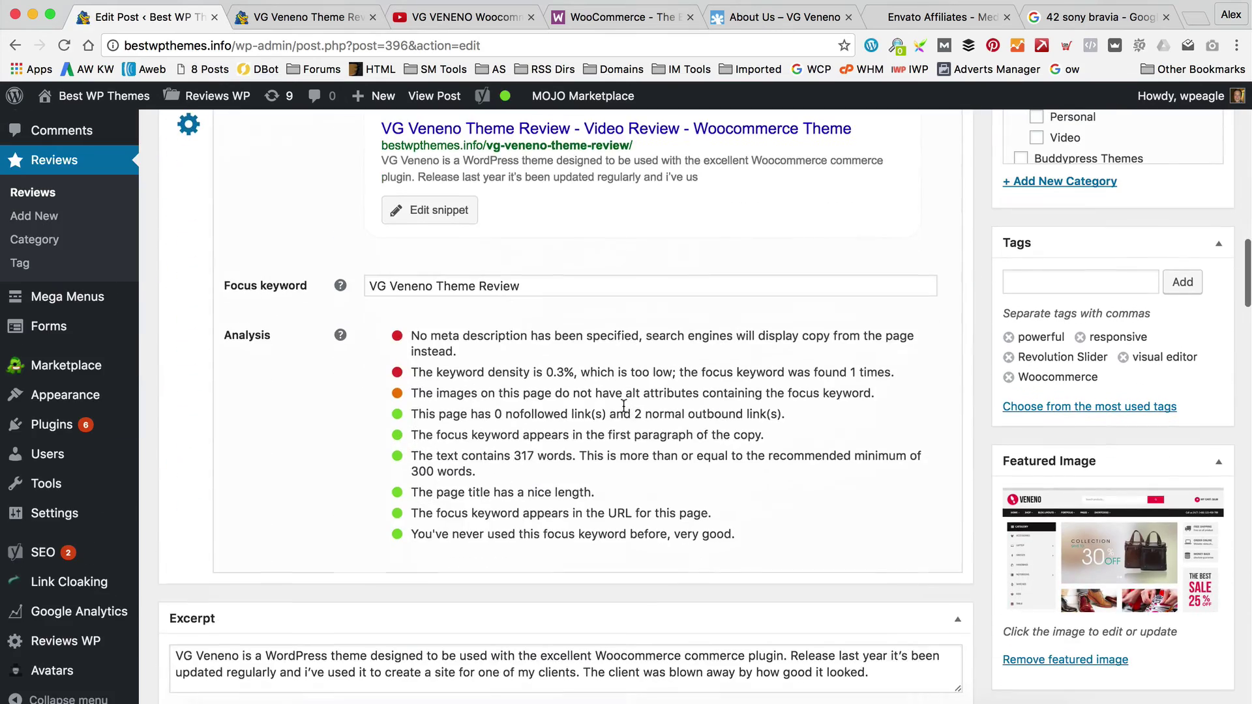
scroll(496, 392, "up", 15)
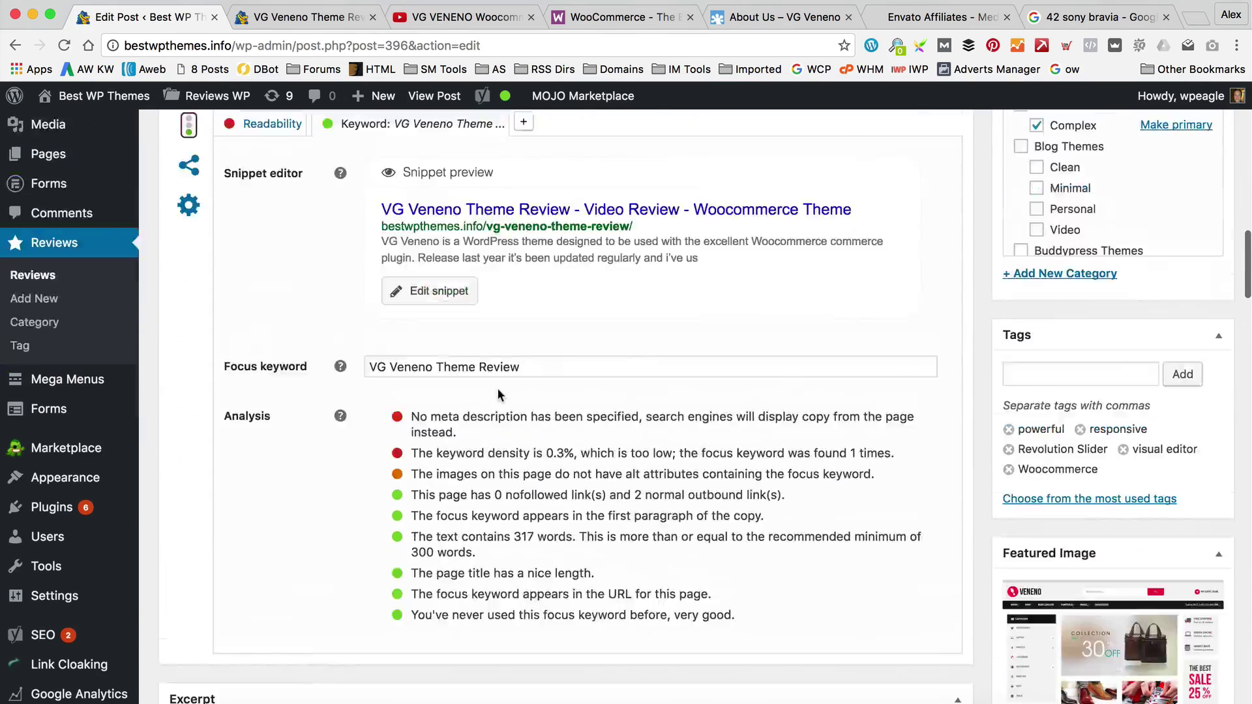
Step: Insert Veneno4.jpg from the media library into the first paragraph of the review text and check the Yoast analysis for its alt text
scroll(519, 391, "up", 10)
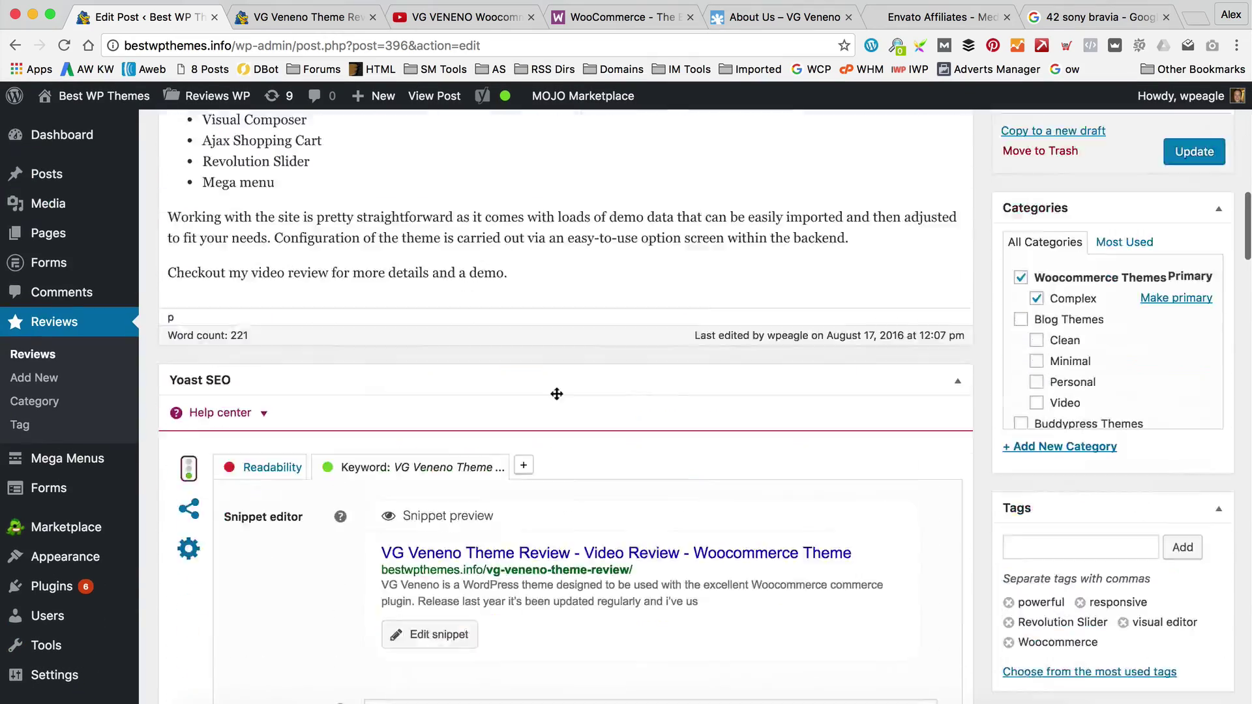
scroll(515, 391, "up", 10)
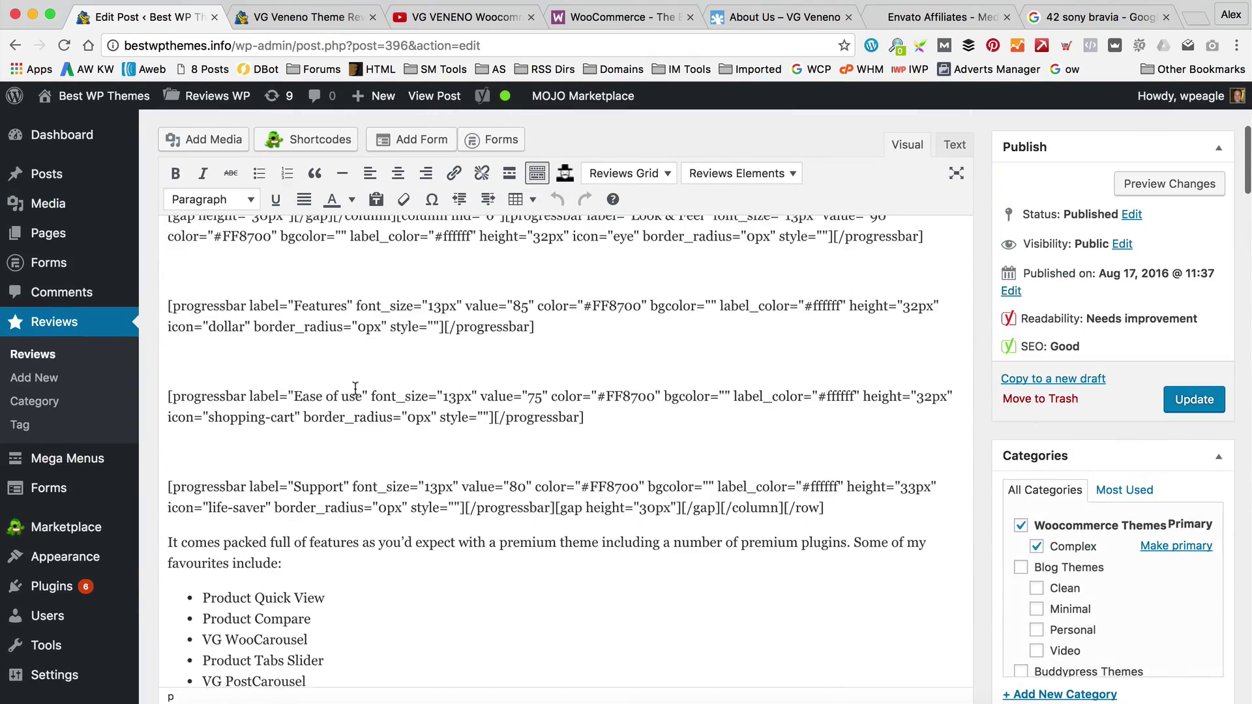
left_click(611, 302)
left_click(204, 142)
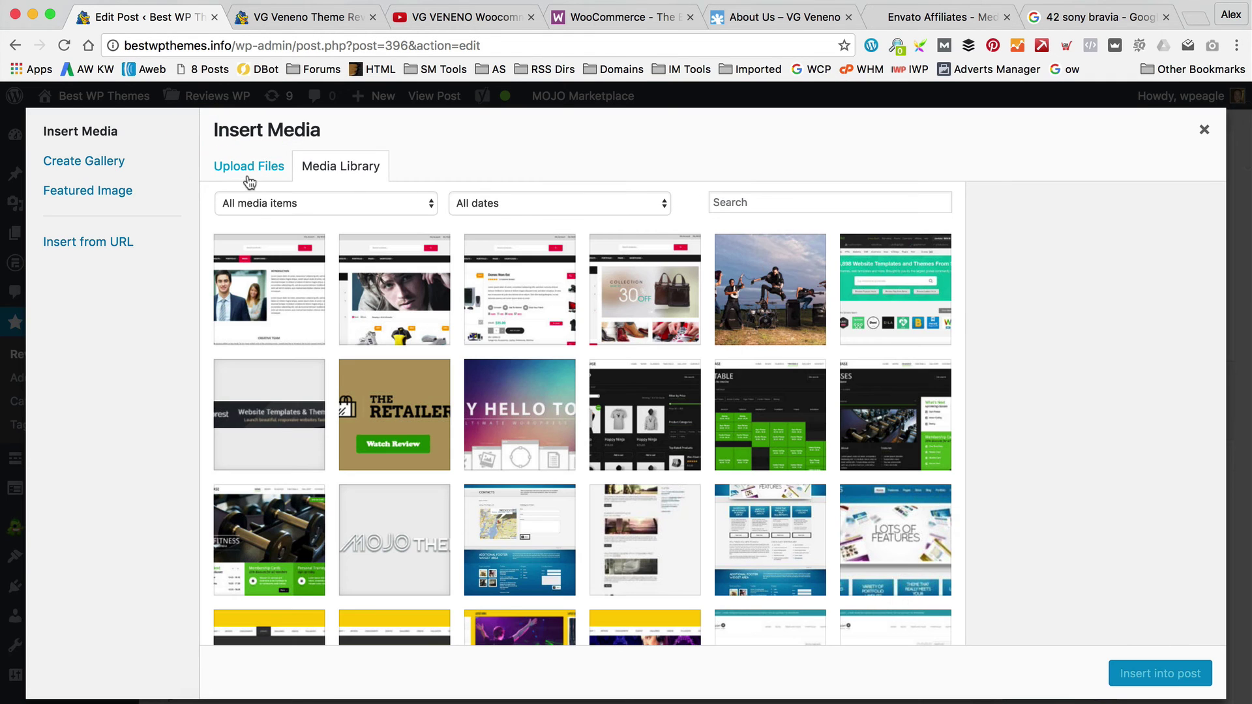
left_click(267, 299)
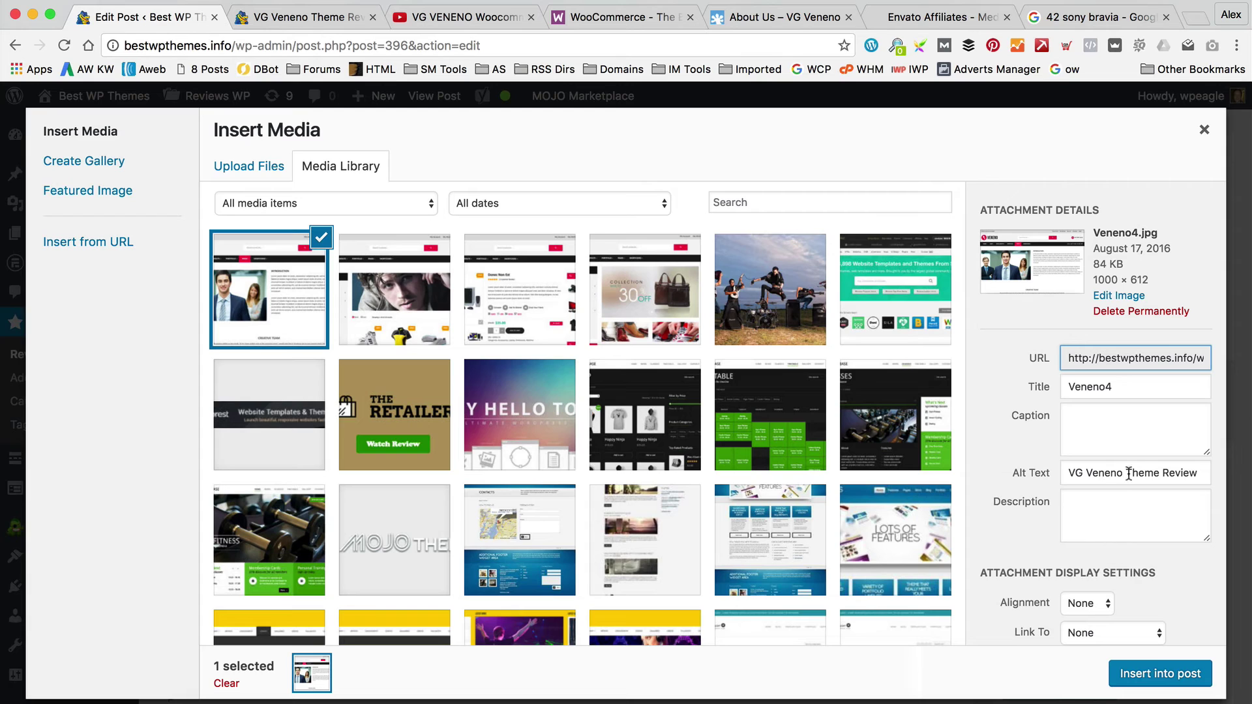
left_click(1183, 674)
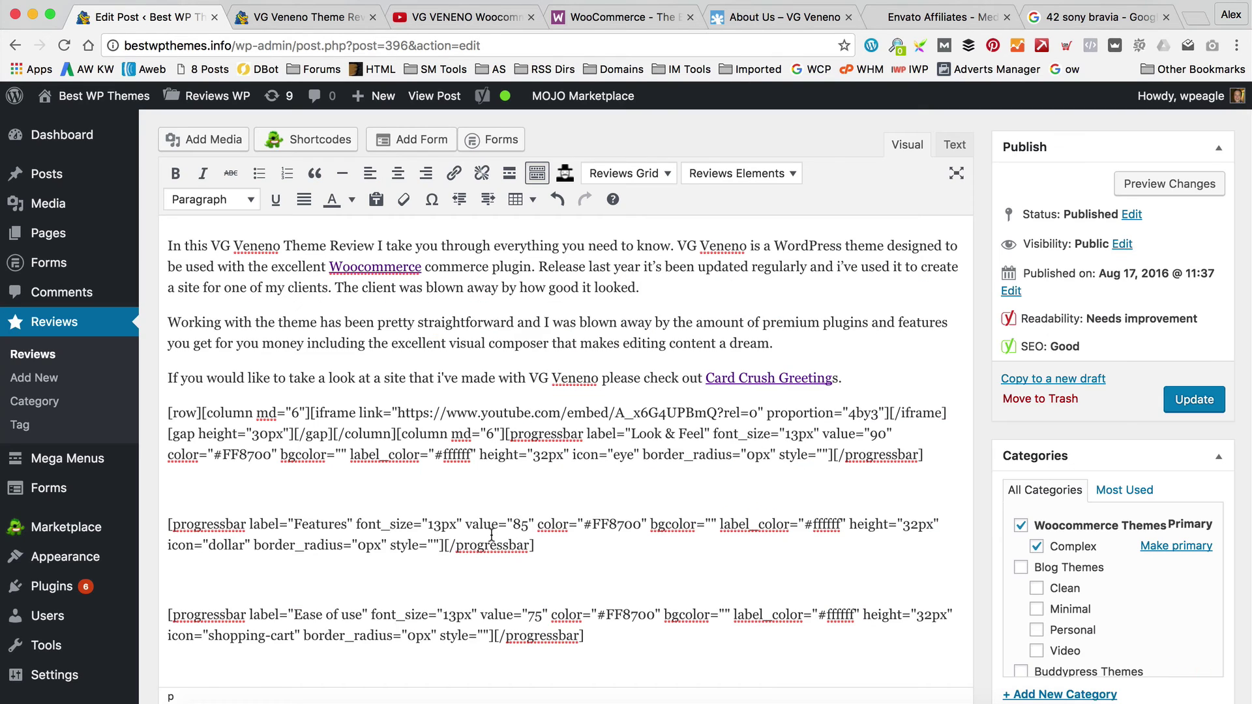
scroll(563, 409, "down", 15)
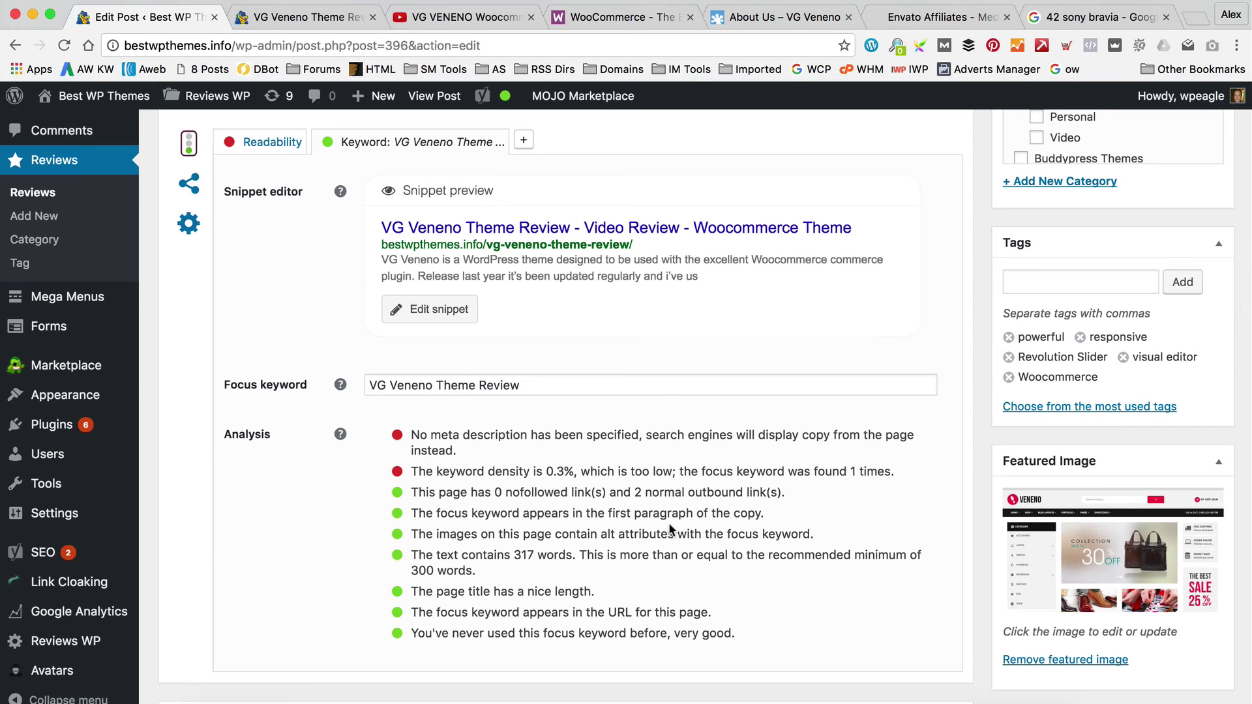
Step: Remove the inserted Veneno4.jpg image from the first paragraph and check the keyword density rating in the analysis
scroll(671, 530, "up", 15)
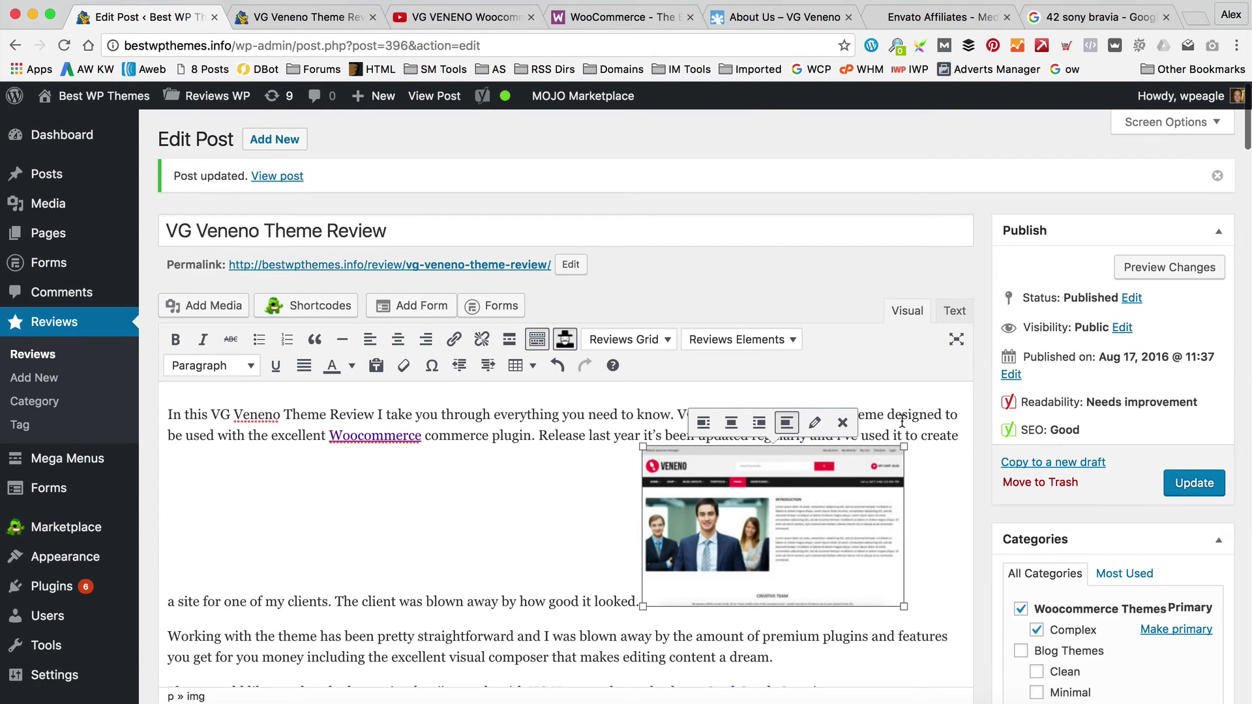
left_click(842, 423)
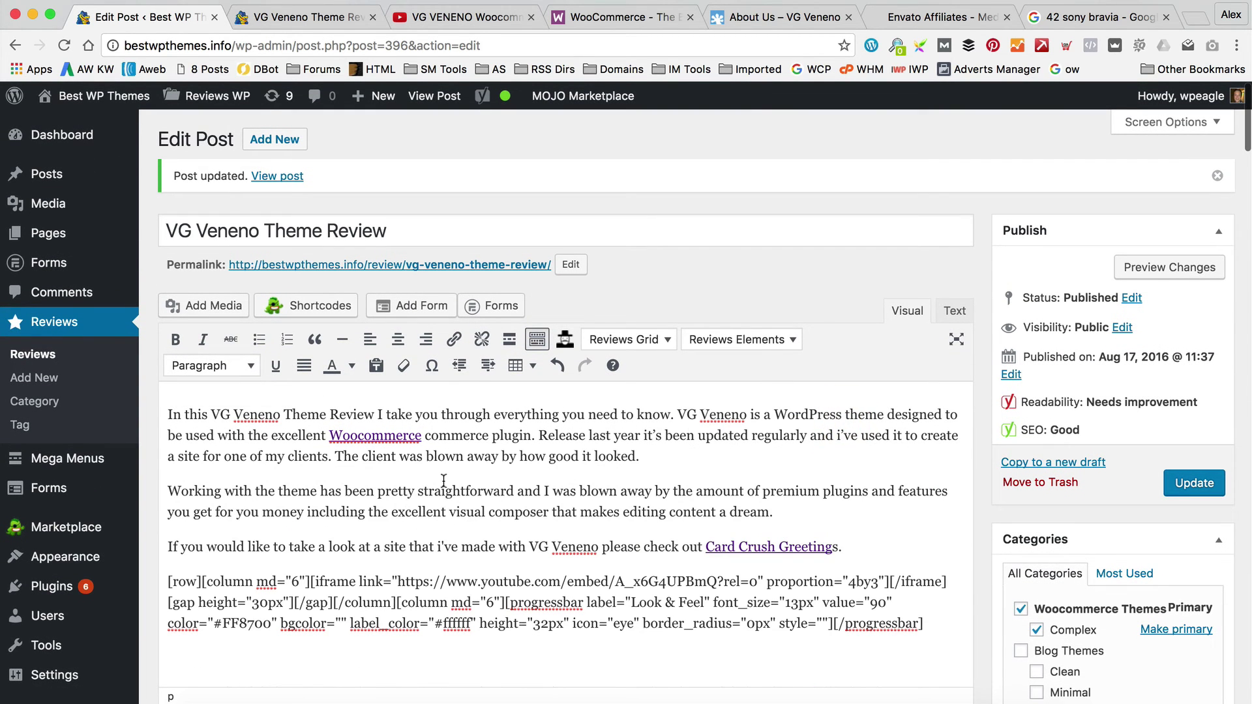
scroll(484, 463, "down", 15)
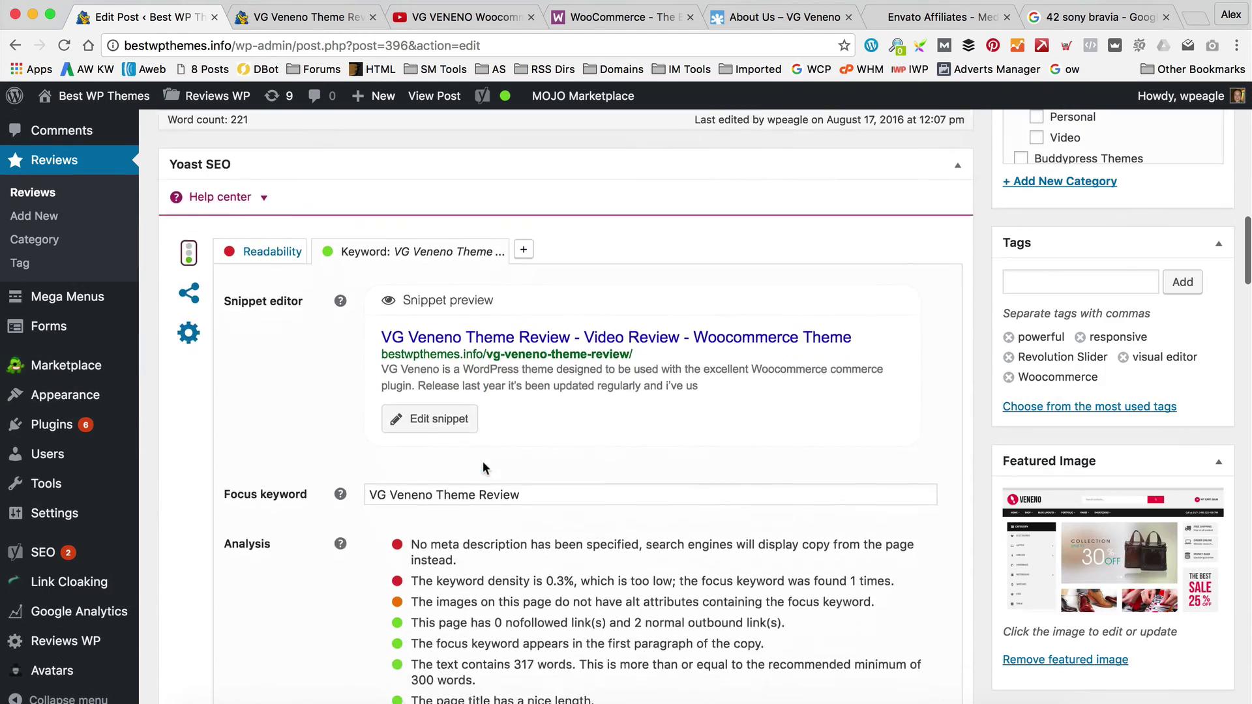
scroll(483, 462, "down", 1)
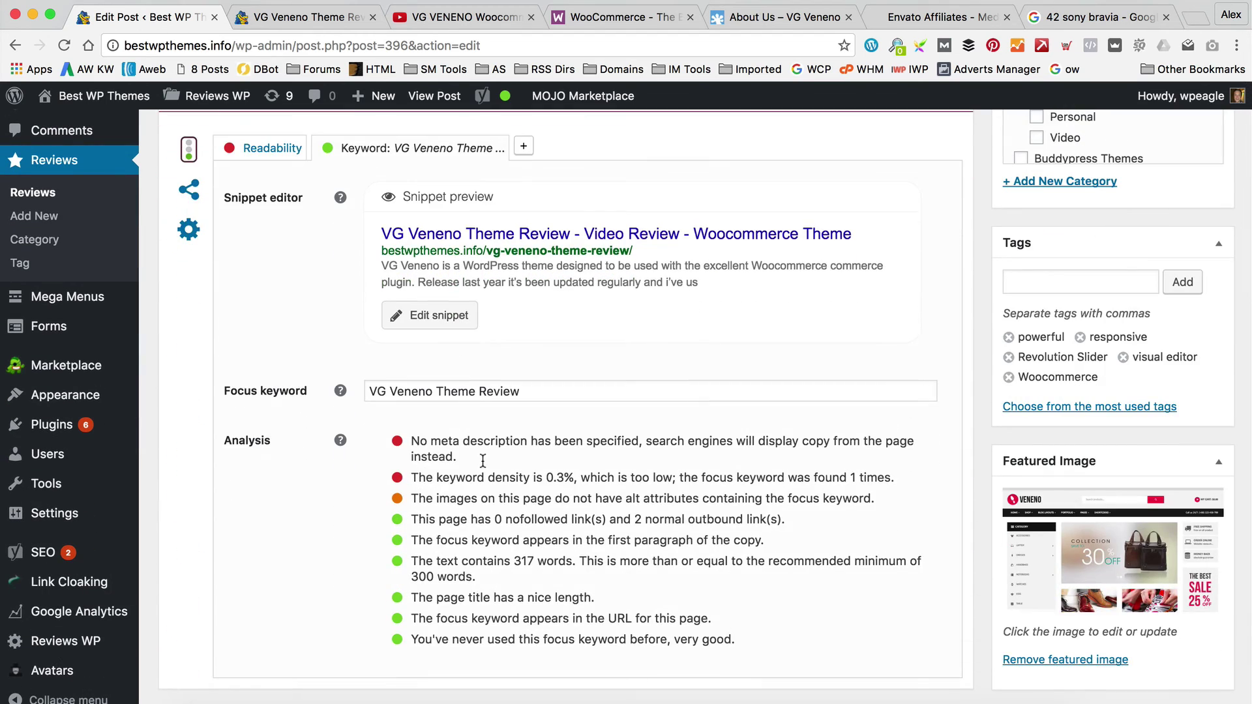
left_click_drag(412, 478, 767, 478)
left_click(766, 478)
Step: Copy "VG Veneno Theme Review" from the opening sentence and paste it after "video" in the closing sentence
scroll(757, 553, "up", 10)
scroll(754, 553, "up", 2)
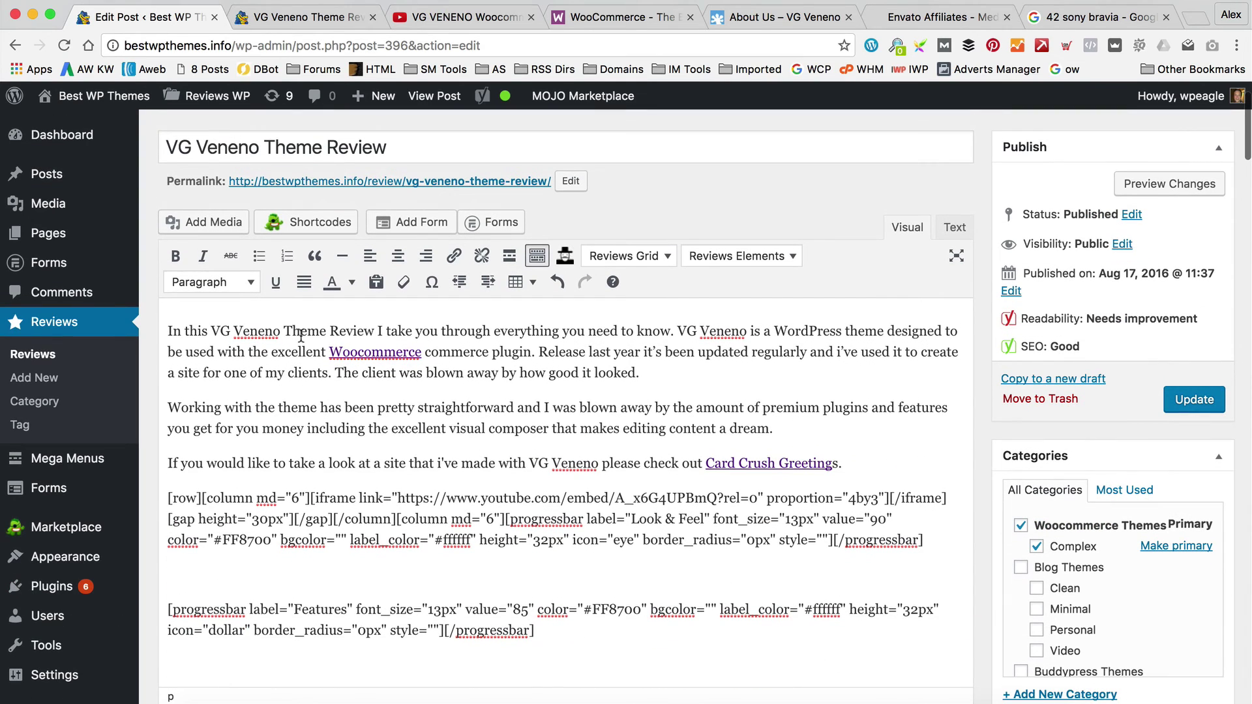
left_click_drag(374, 331, 208, 322)
key("super+c")
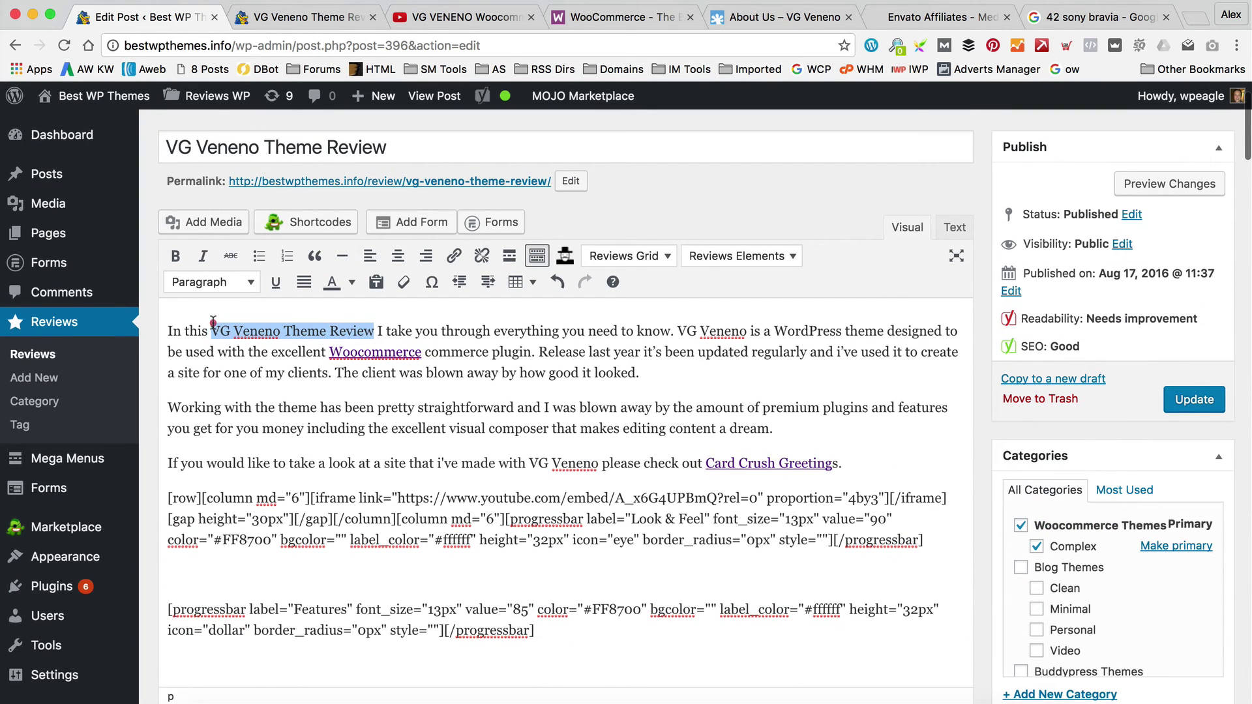
scroll(460, 376, "down", 5)
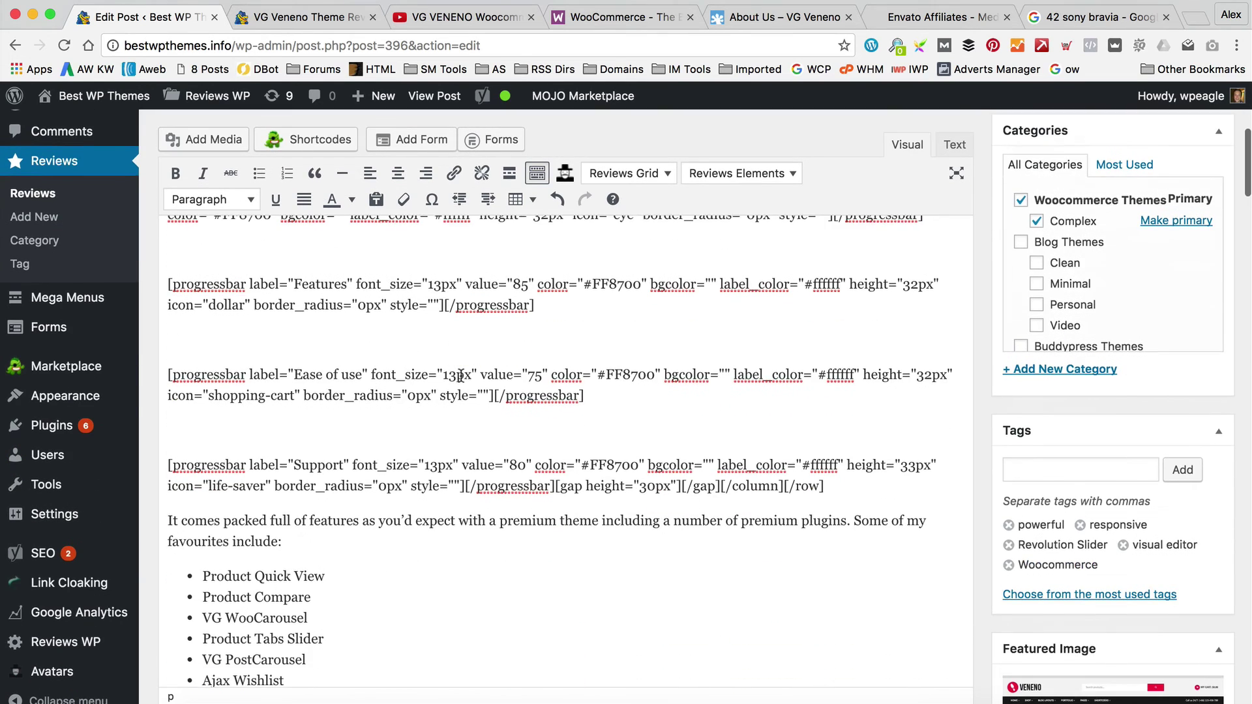
scroll(460, 376, "down", 5)
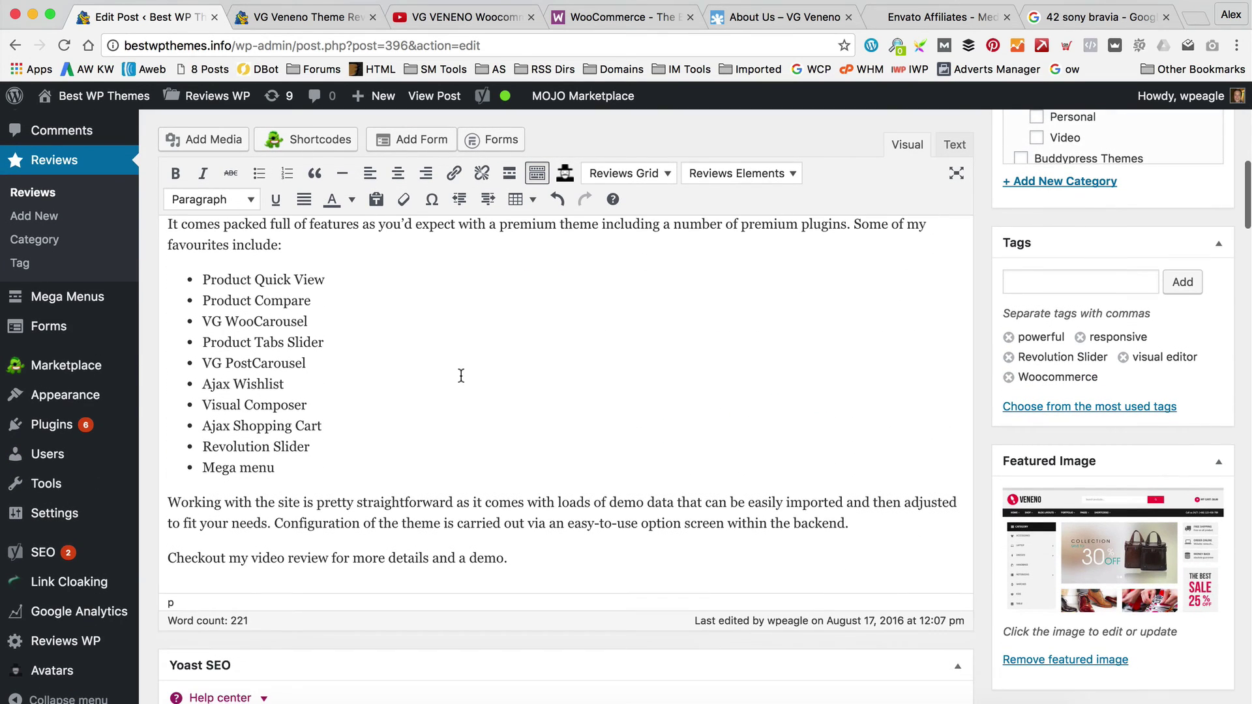
left_click(283, 559)
key("super+v")
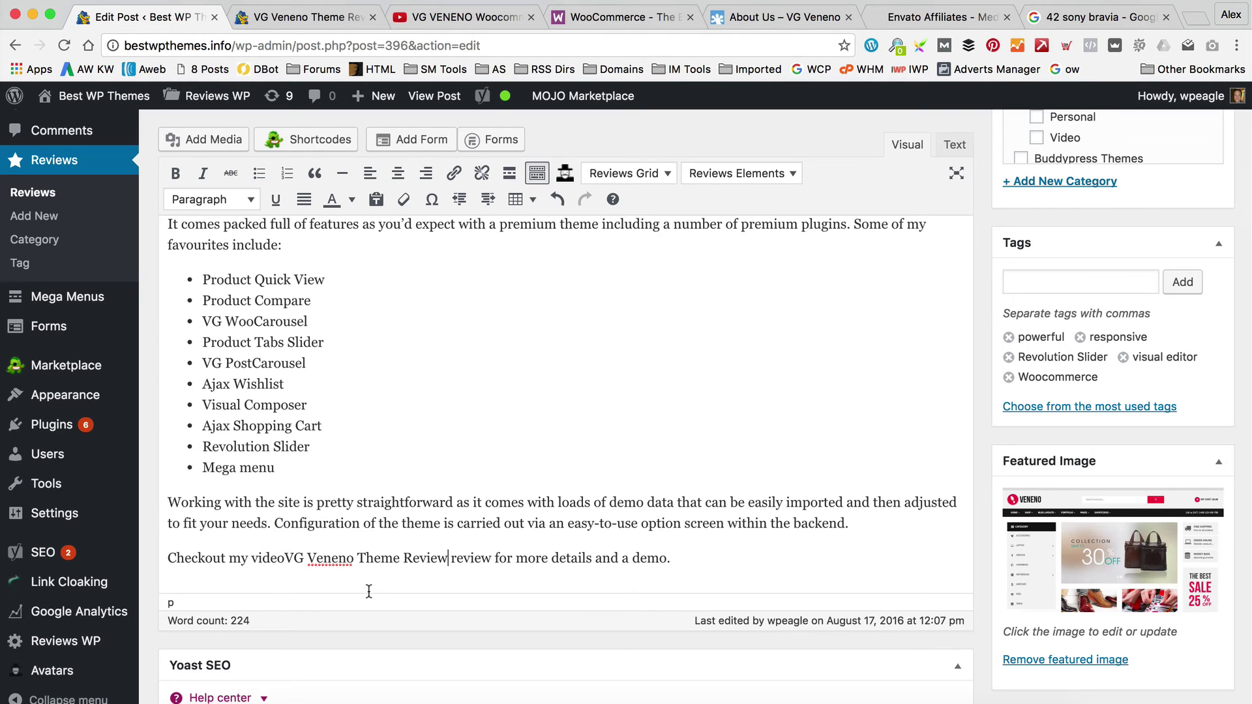
Step: Delete the redundant "review" and correct the spacing so the closing line reads "Checkout my video VG Veneno Theme Review for more details and a demo."
left_click_drag(494, 554, 454, 555)
key("BackSpace")
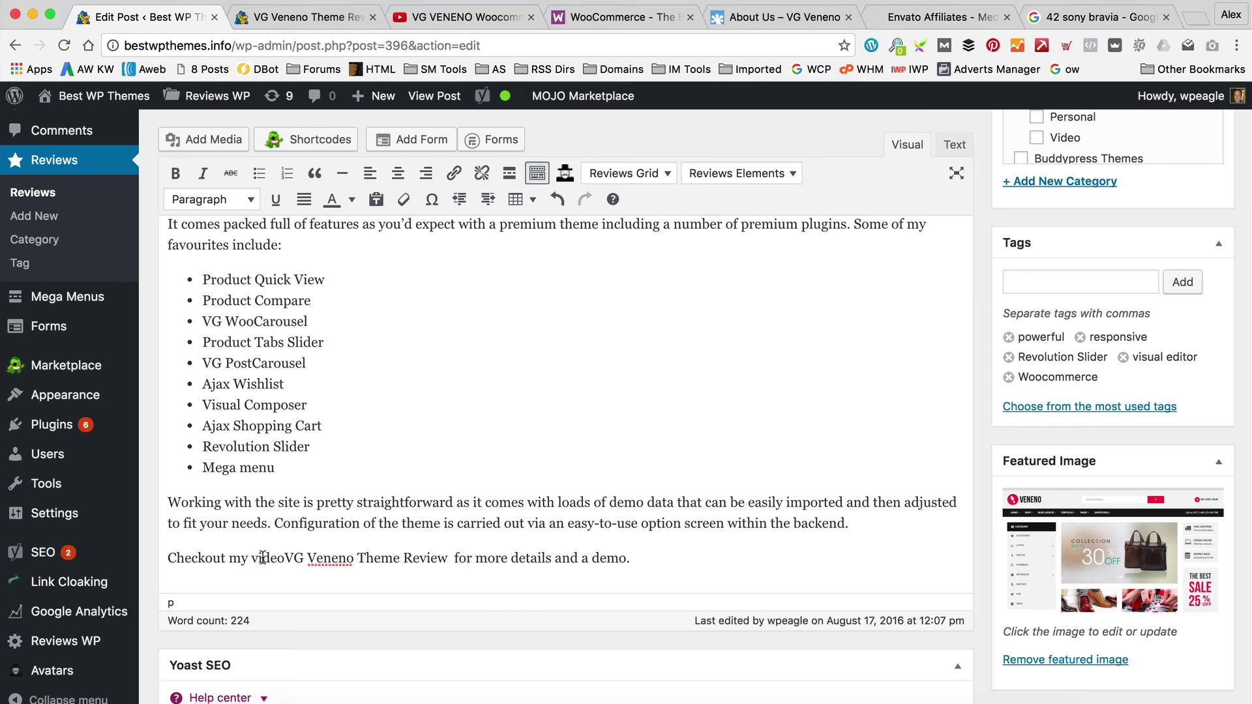
left_click(286, 558)
left_click(600, 484)
scroll(461, 495, "down", 2)
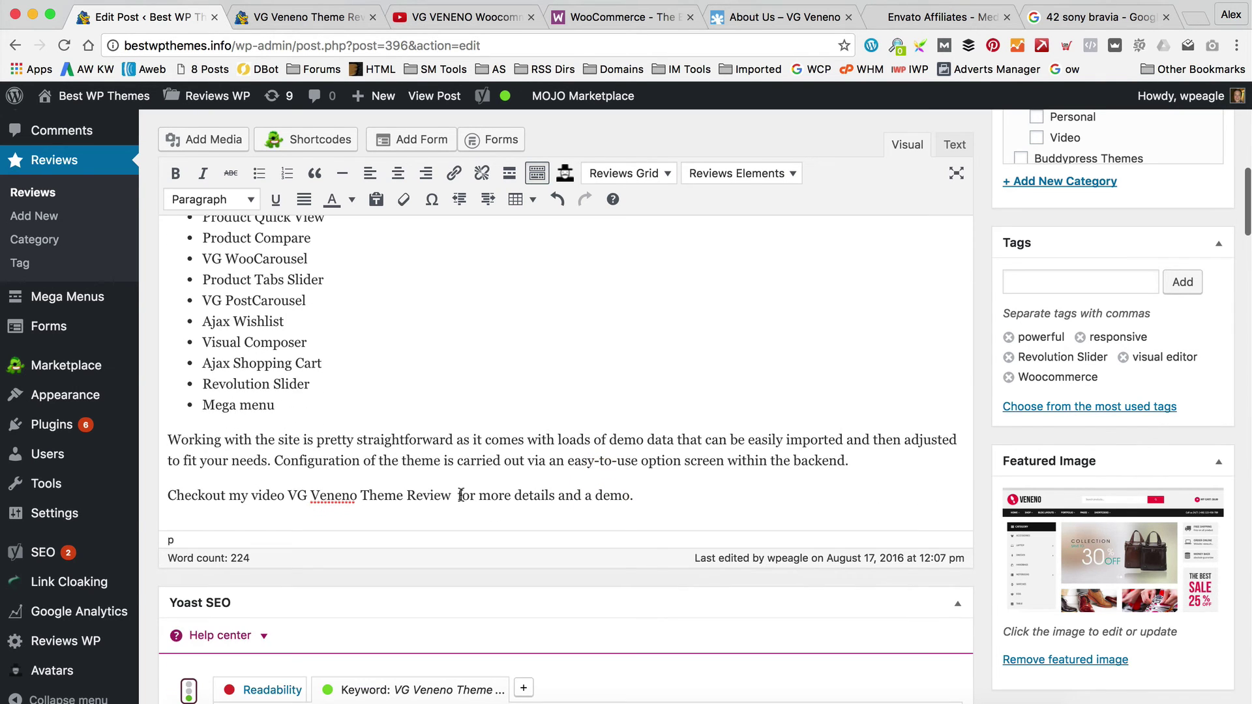
key("BackSpace")
Step: Check the updated keyword density and the remaining issues in the Yoast SEO analysis
scroll(612, 516, "down", 10)
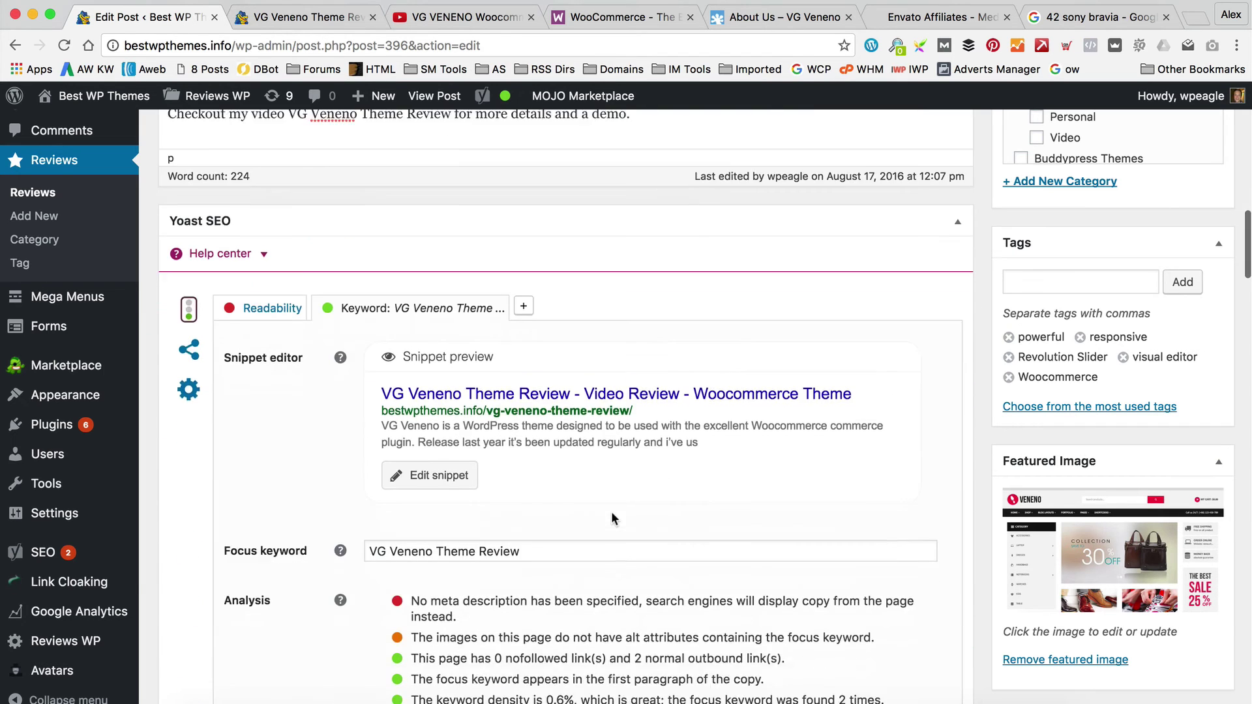
scroll(612, 513, "down", 2)
left_click_drag(532, 392, 866, 396)
left_click(875, 448)
scroll(862, 459, "up", 1)
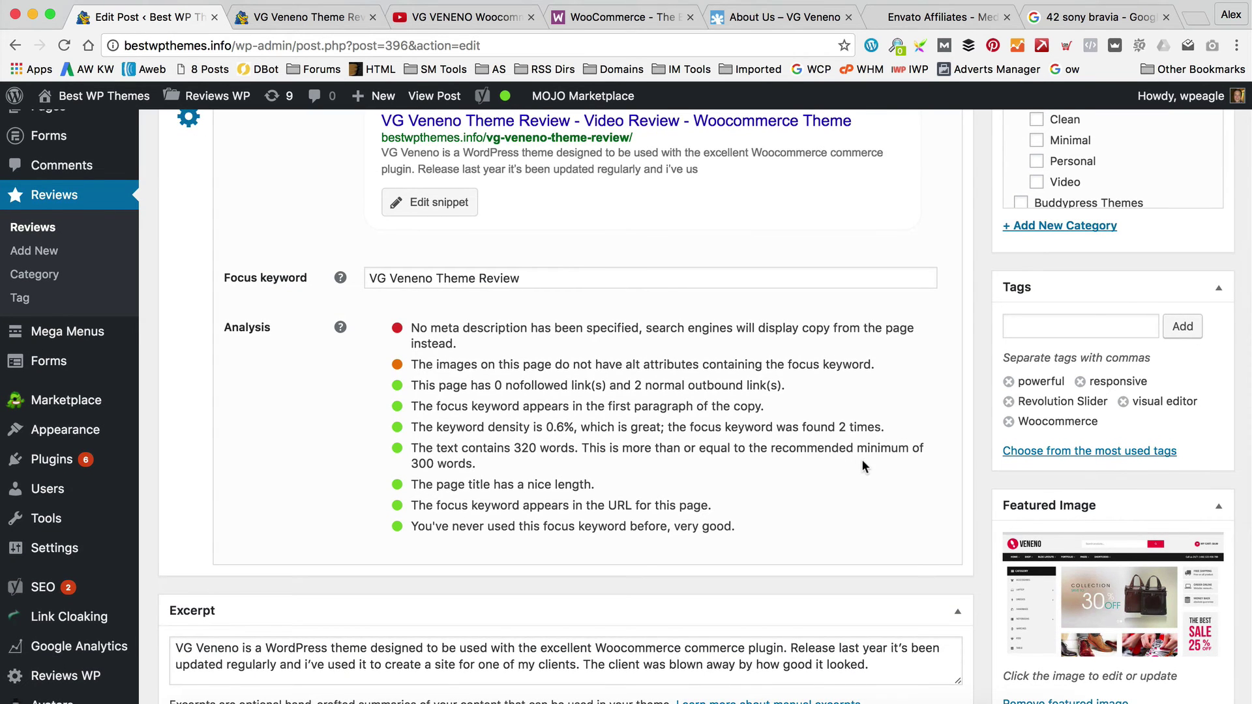
Step: Set the meta description to "In this VG Veneno Theme Review I take you through everything you need to know about this amazing Woocommerce WordPress Theme"
scroll(862, 459, "up", 3)
scroll(519, 418, "up", 1)
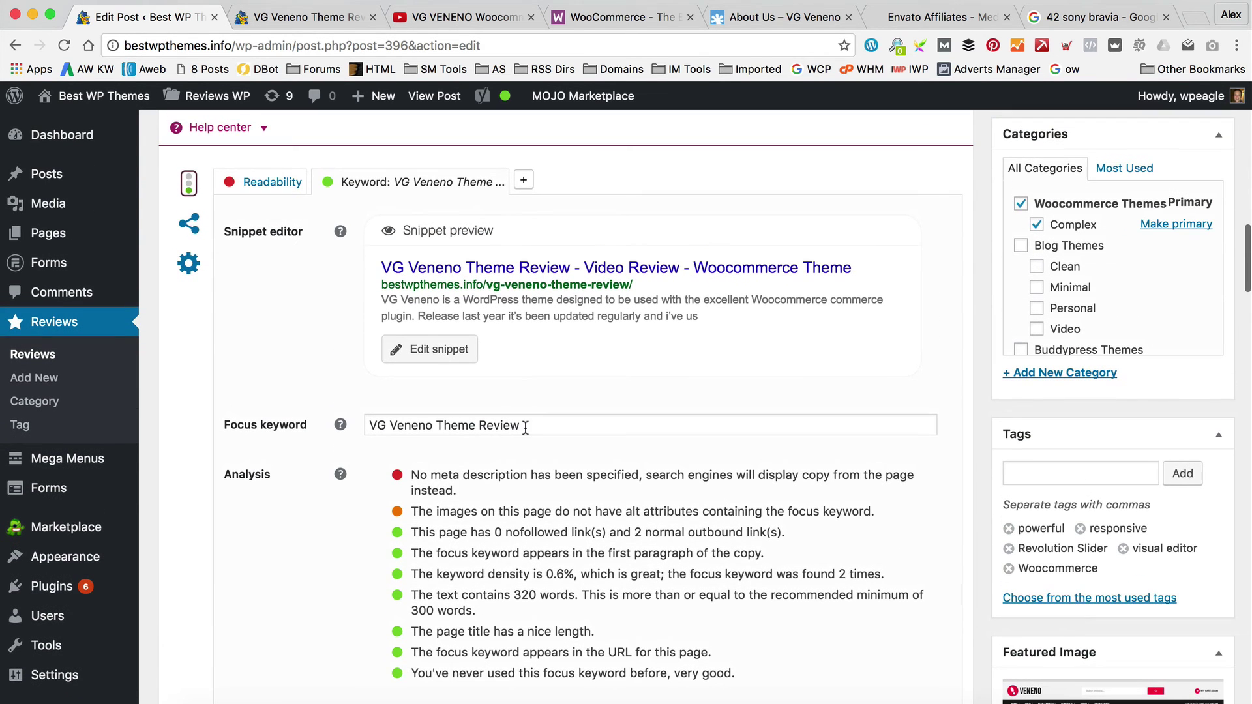
left_click(447, 315)
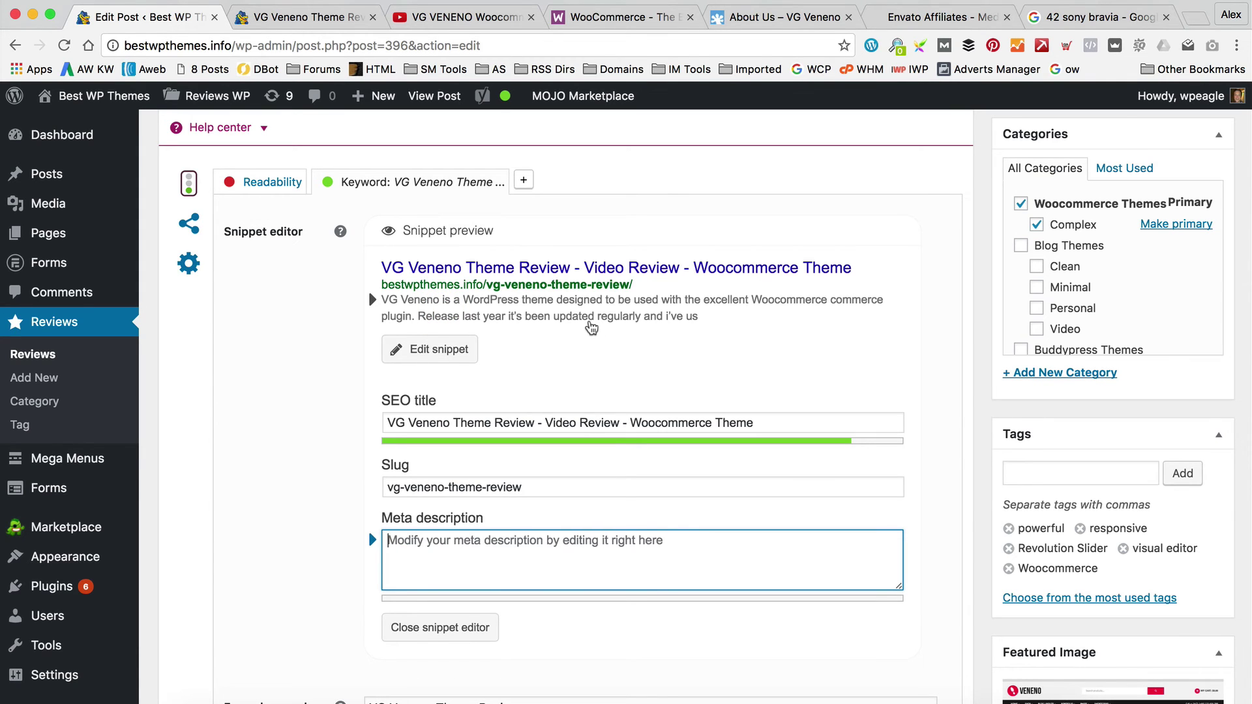
type("In th")
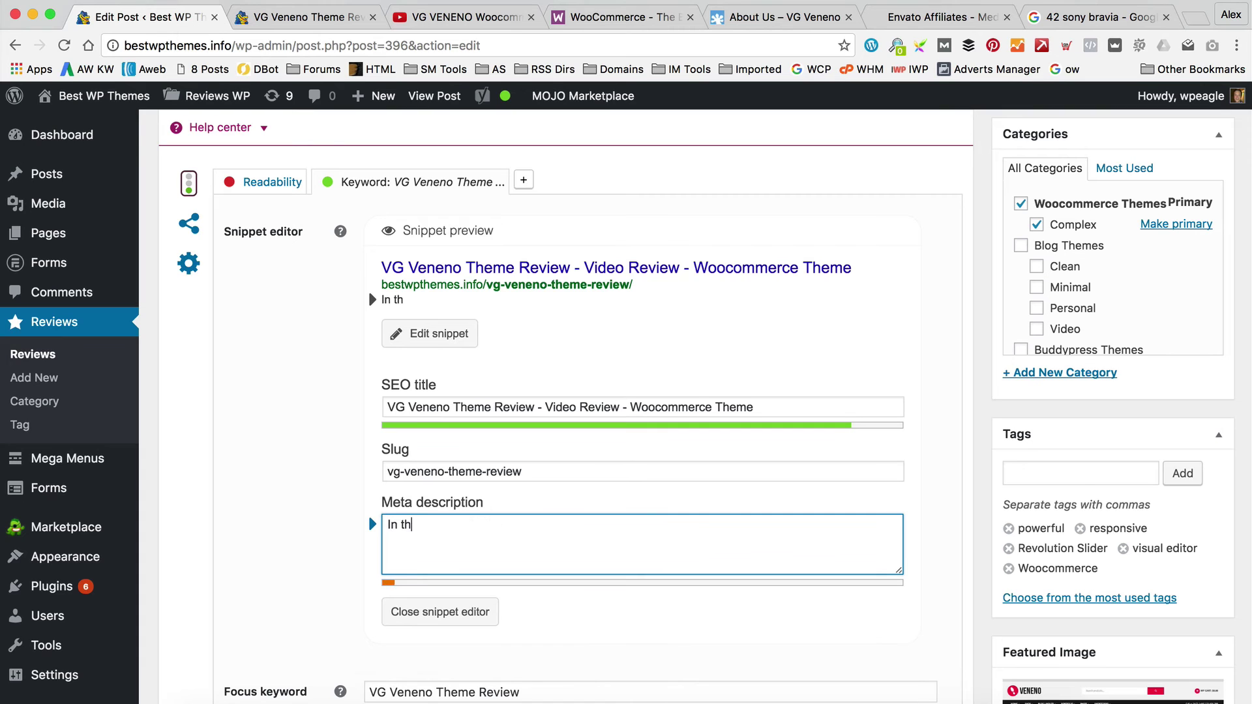
type("is VG Veneno Theme Review I take you through everything you need to know about this amazong W")
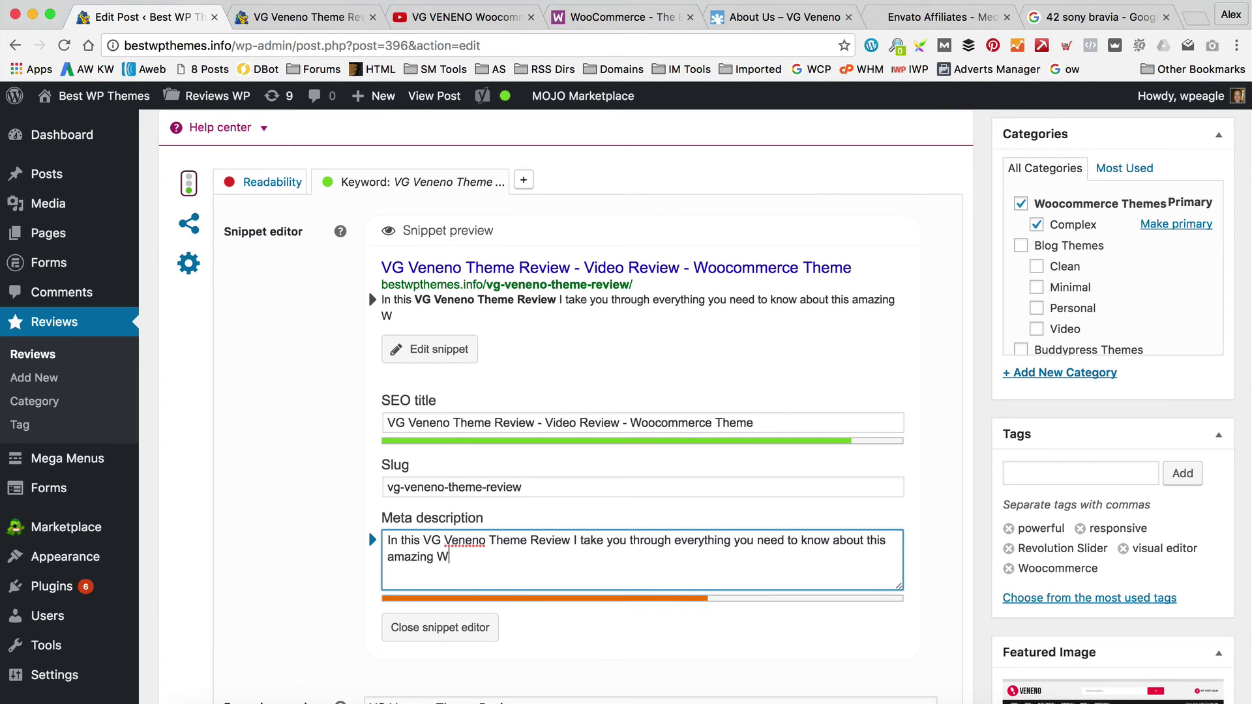
type("oocommerce Word")
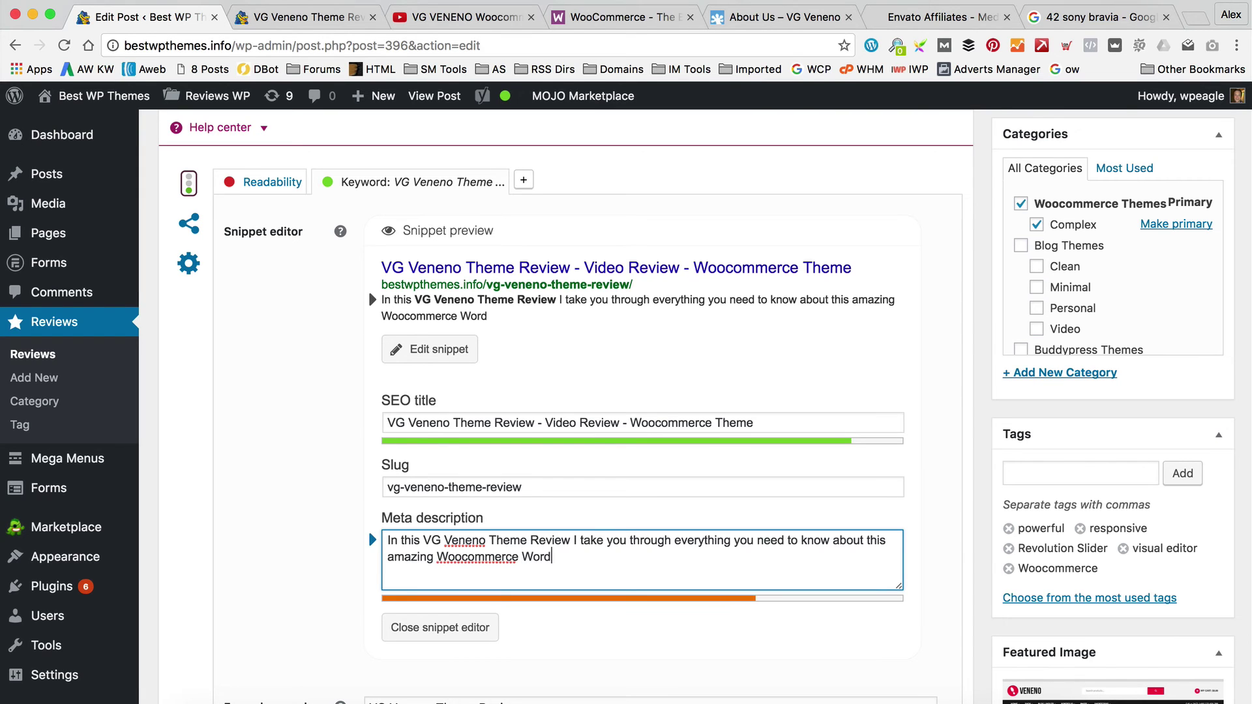
type("Press Theme")
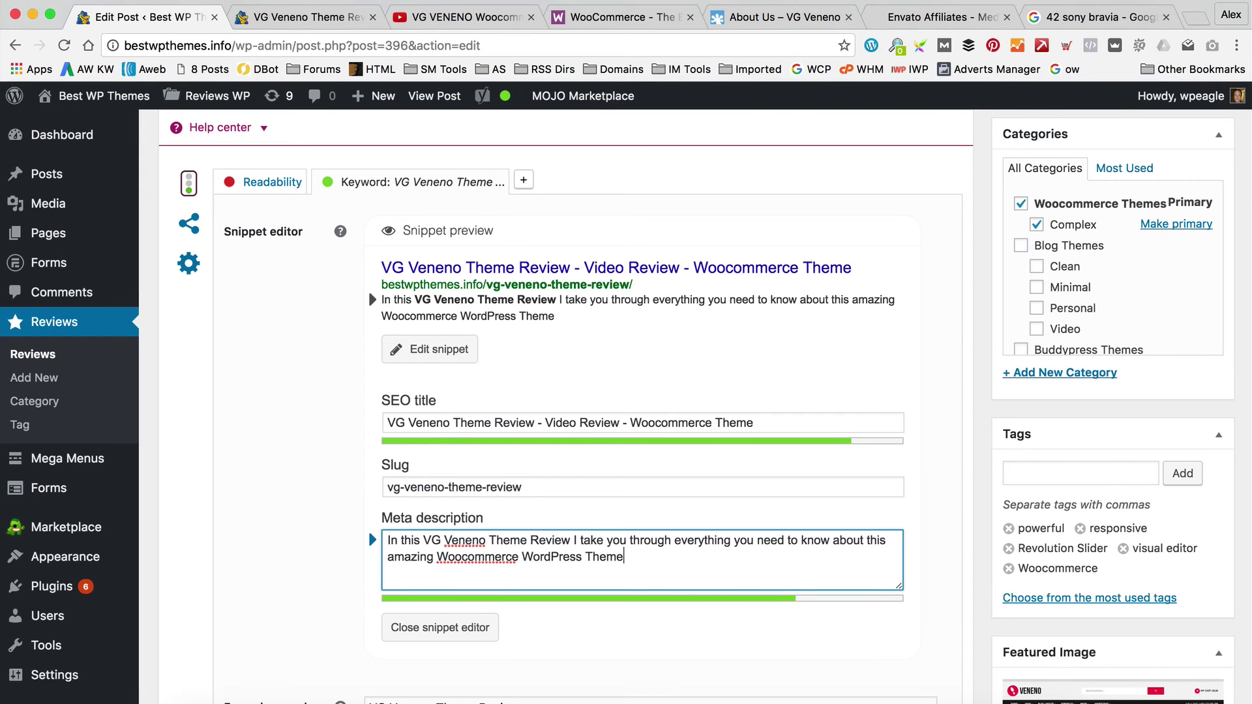
Step: End the meta description's first sentence with a full stop and add "Includes video review." after it
type(". V")
key("BackSpace")
type("Include Video Review")
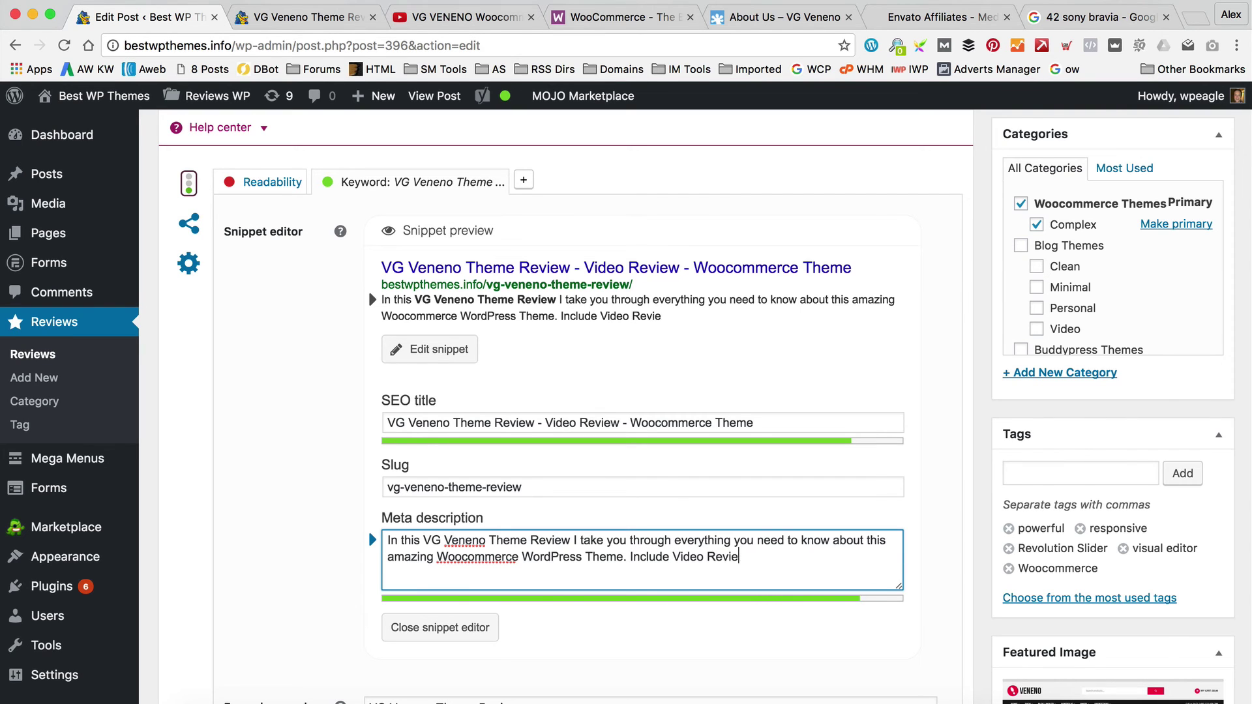
key("BackSpace")
key("BackSpace")
key("BackSpace")
key("BackSpace")
key("BackSpace")
key("BackSpace")
key("BackSpace")
key("BackSpace")
key("BackSpace")
key("BackSpace")
type("view")
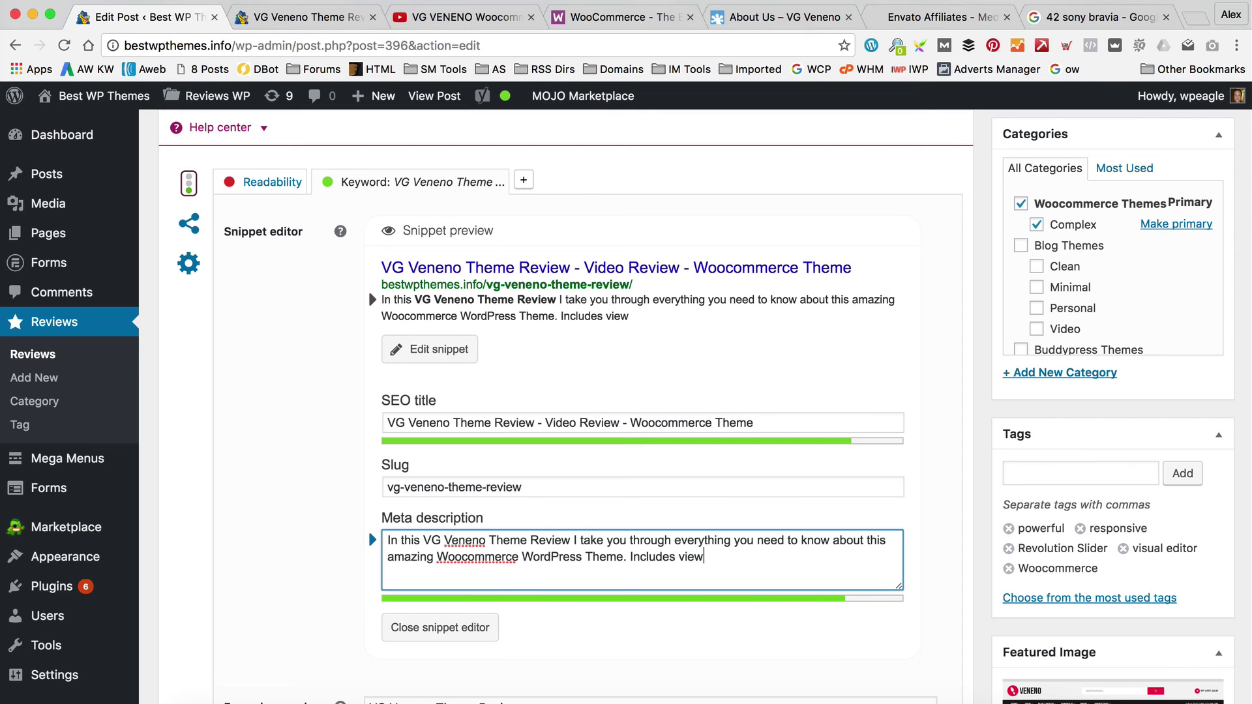
key("BackSpace")
key("BackSpace")
type("deo review.")
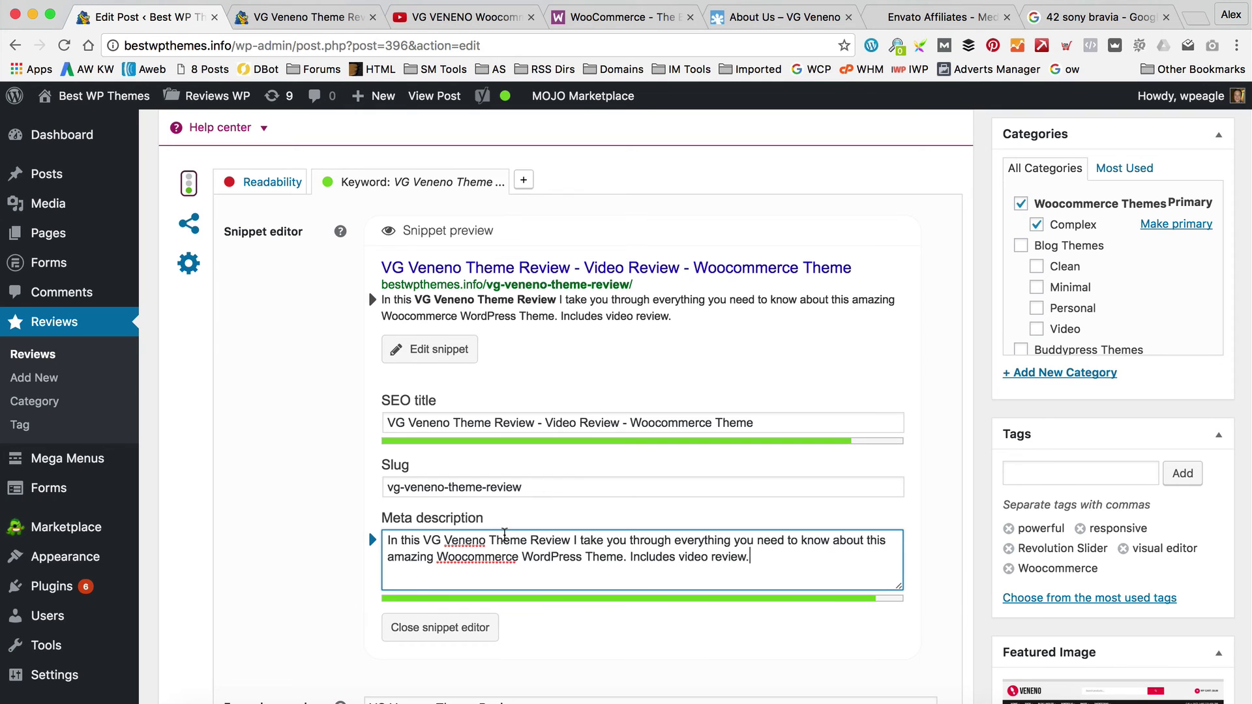
Step: Check the focus keyword in the meta description against the Yoast analysis and update the post
left_click_drag(430, 540, 572, 540)
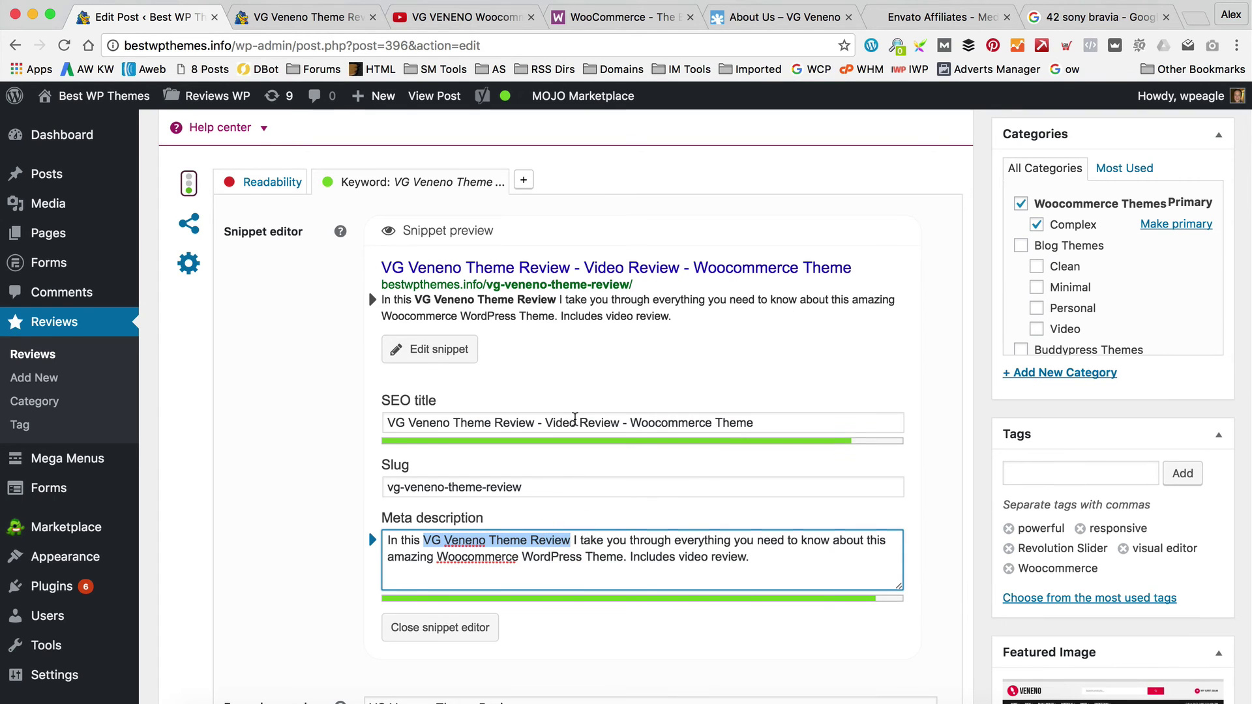
scroll(657, 384, "down", 2)
scroll(657, 375, "down", 10)
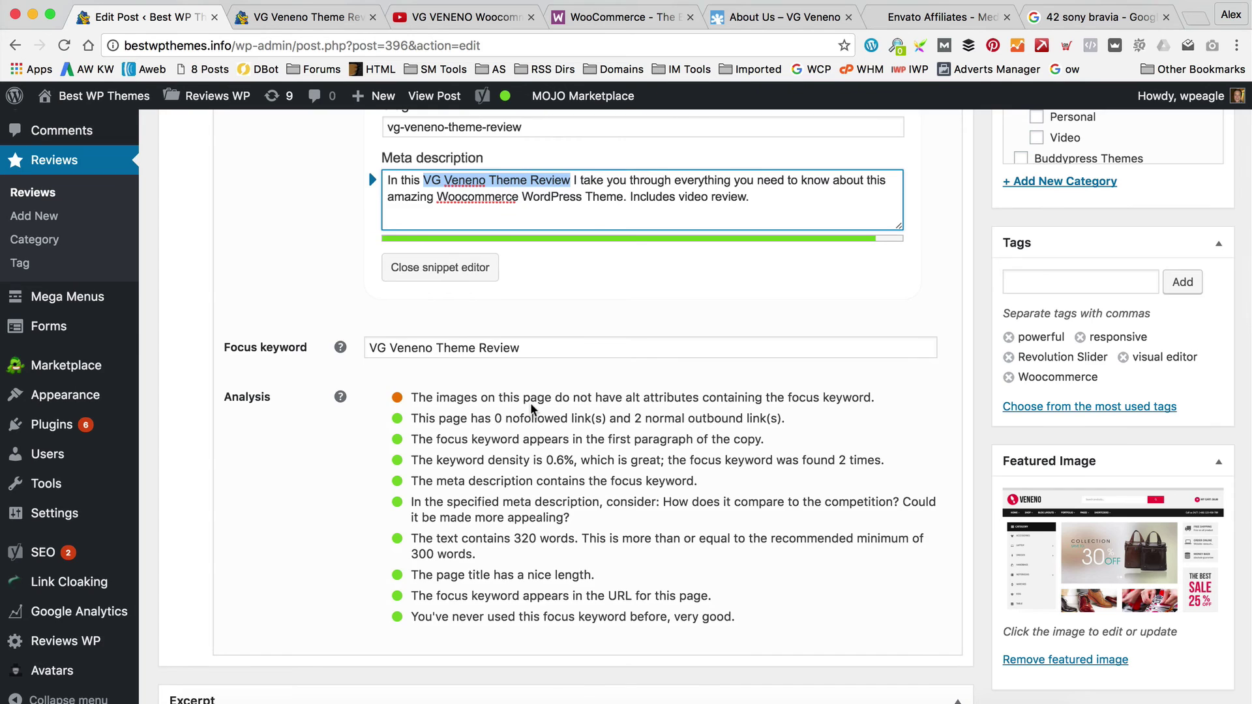
scroll(532, 410, "up", 15)
left_click(1182, 400)
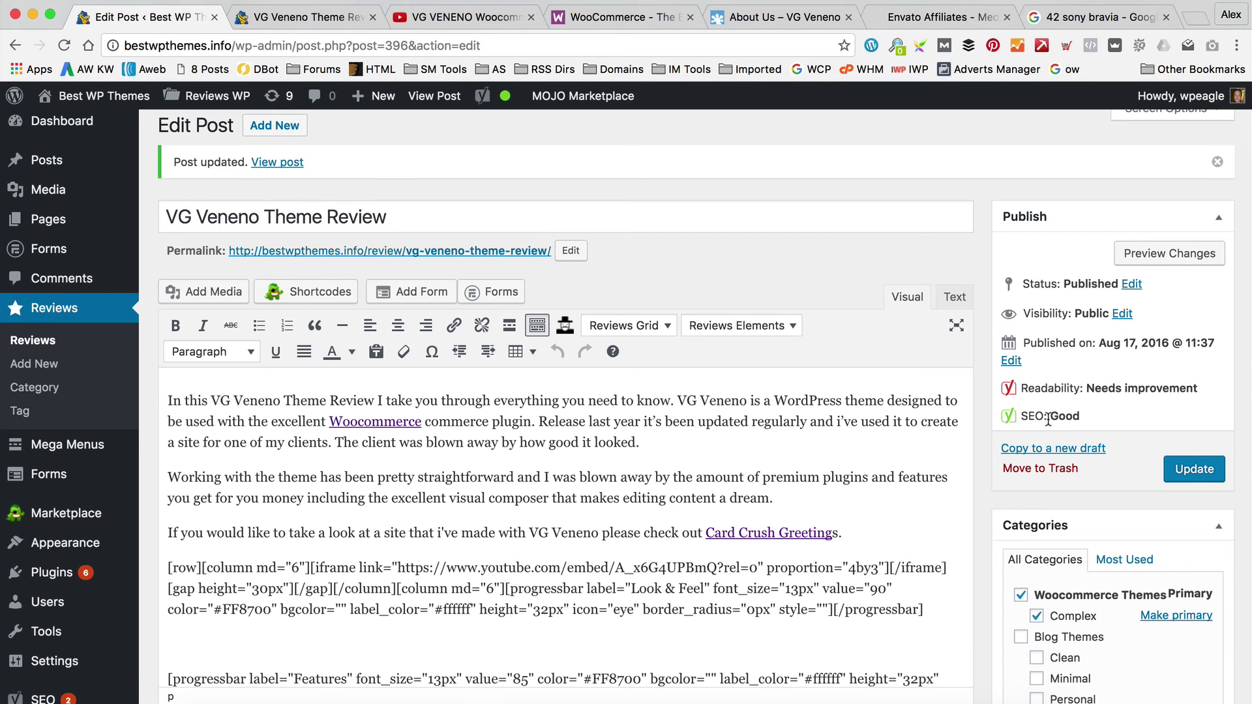
Step: Examine the Yoast readability analysis of the saved review and look back through the review text
scroll(599, 378, "down", 15)
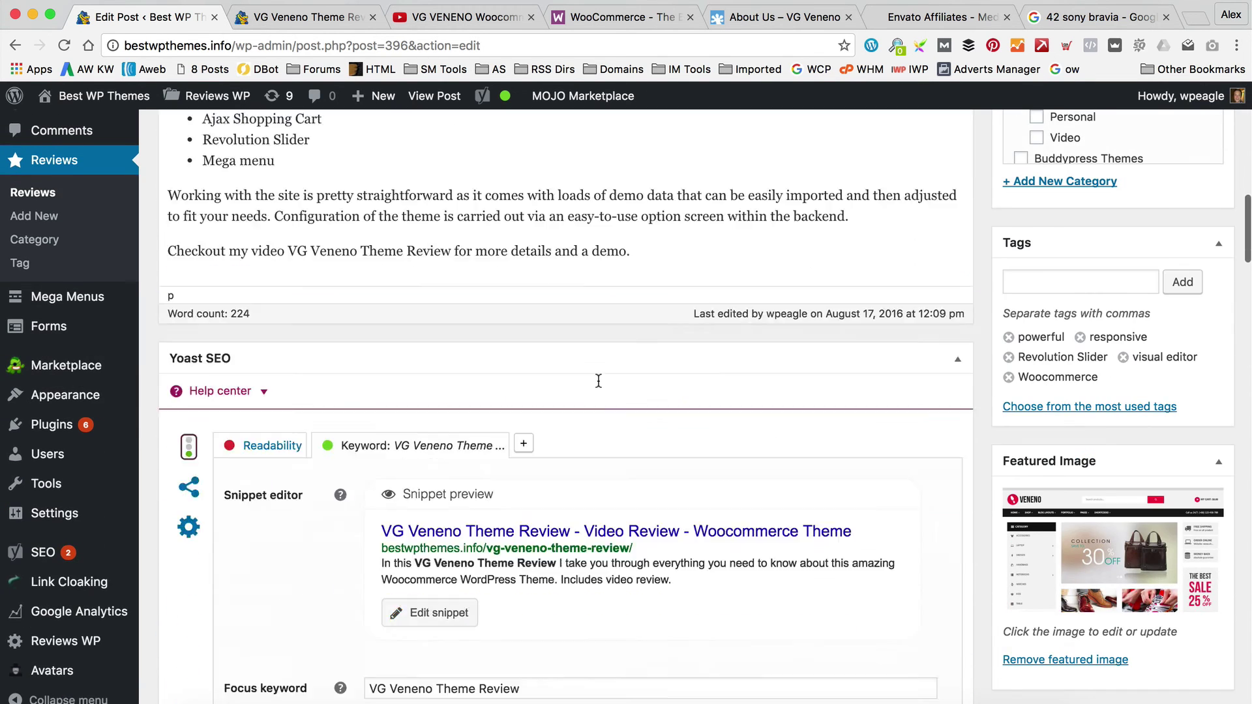
scroll(594, 384, "up", 1)
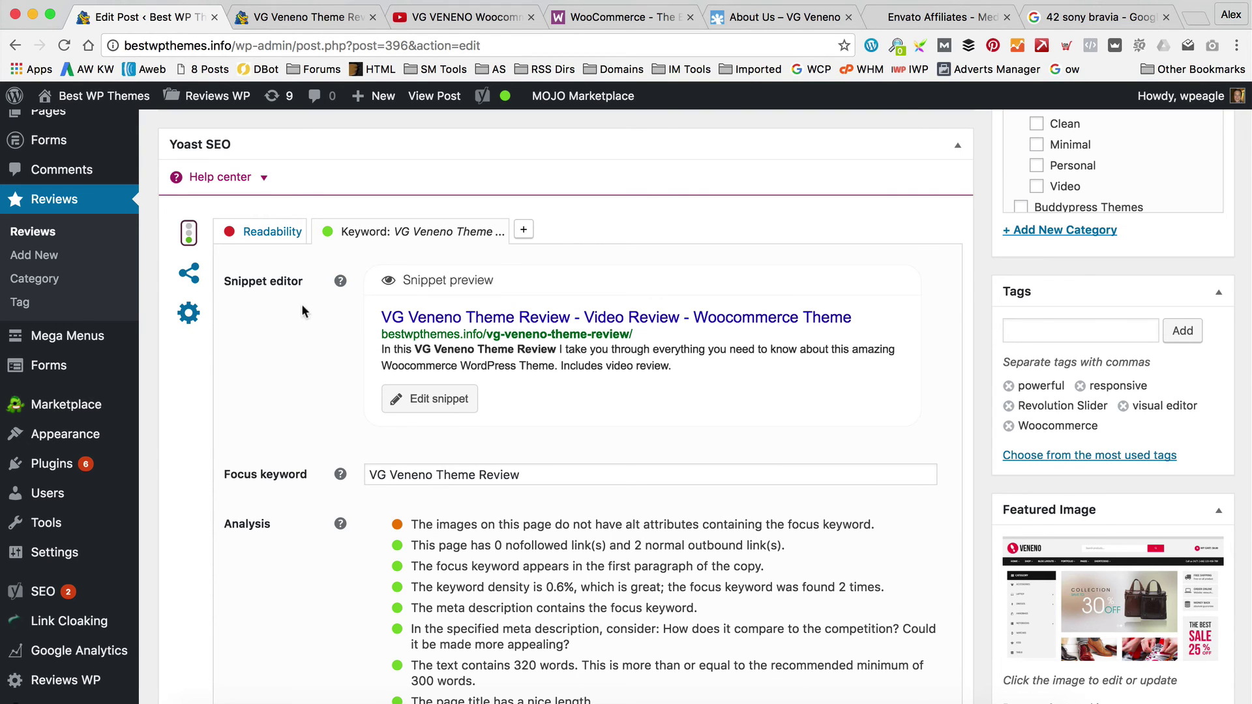
left_click(268, 233)
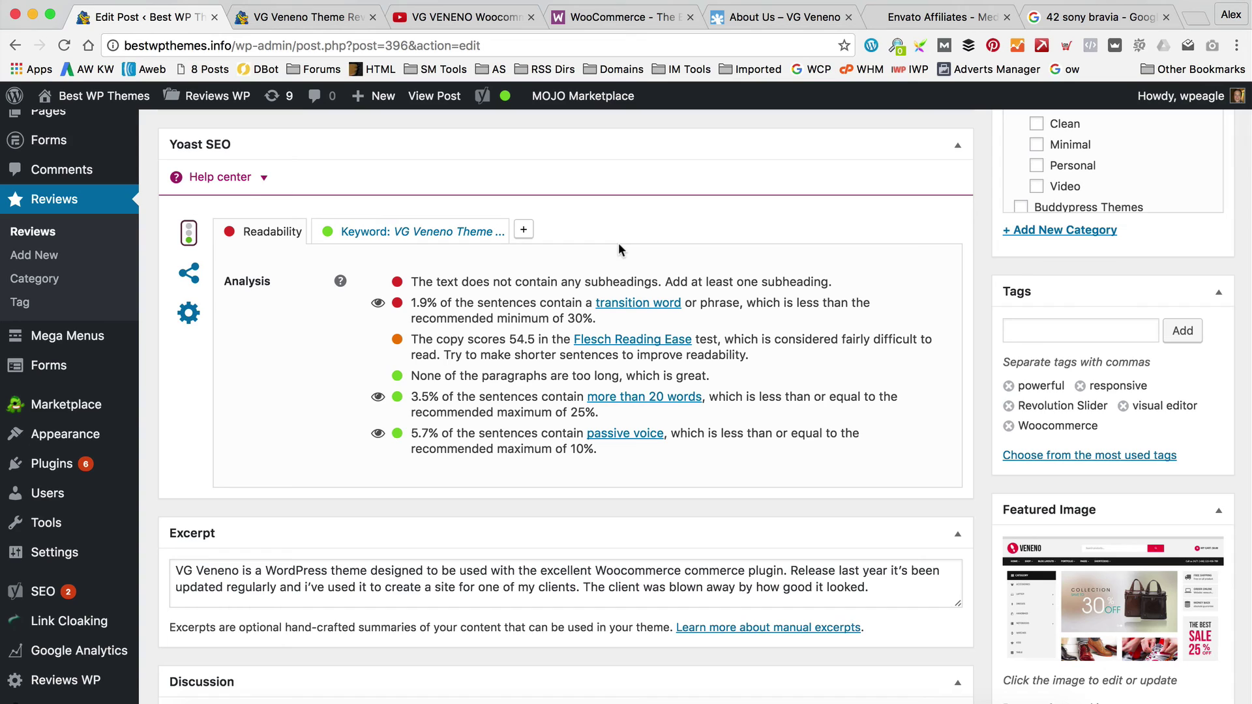
scroll(584, 263, "up", 10)
scroll(563, 287, "down", 5)
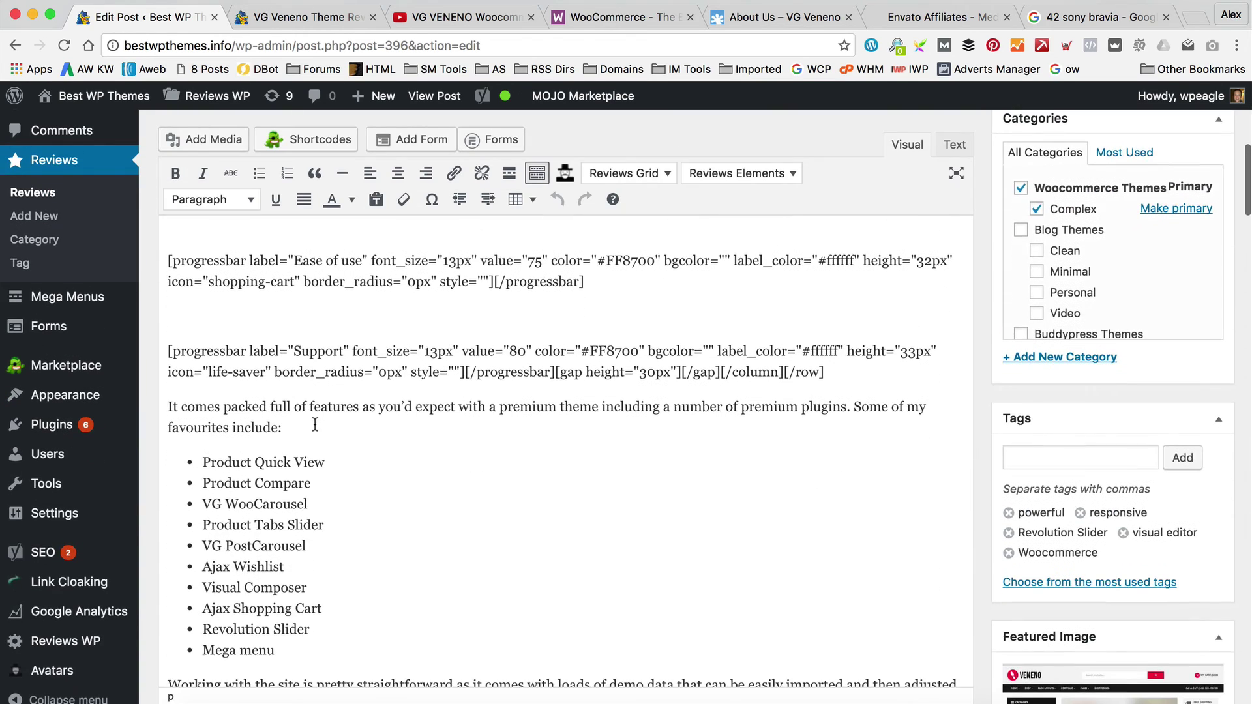
Step: Reword the start of the sentence introducing the favourite features to "Here are some of"
left_click(311, 427)
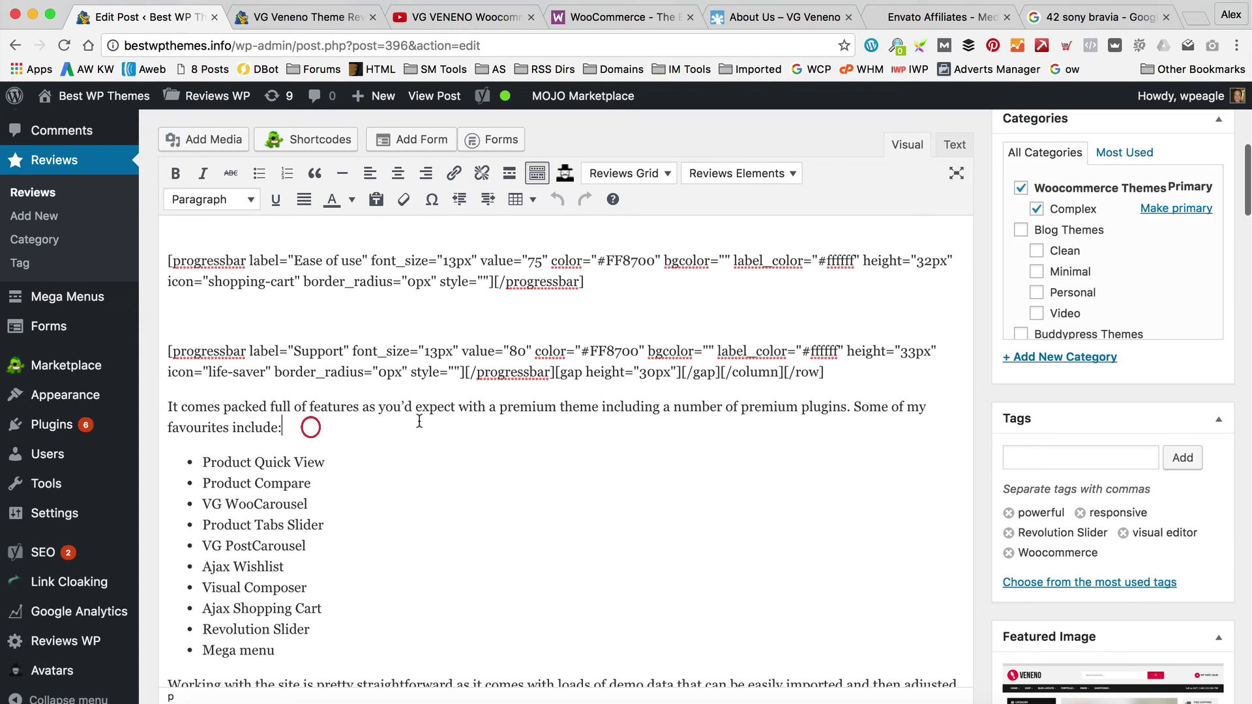
left_click(851, 407)
type("here")
key("BackSpace")
key("BackSpace")
key("BackSpace")
key("BackSpace")
type("Here are")
key("Delete")
type("s")
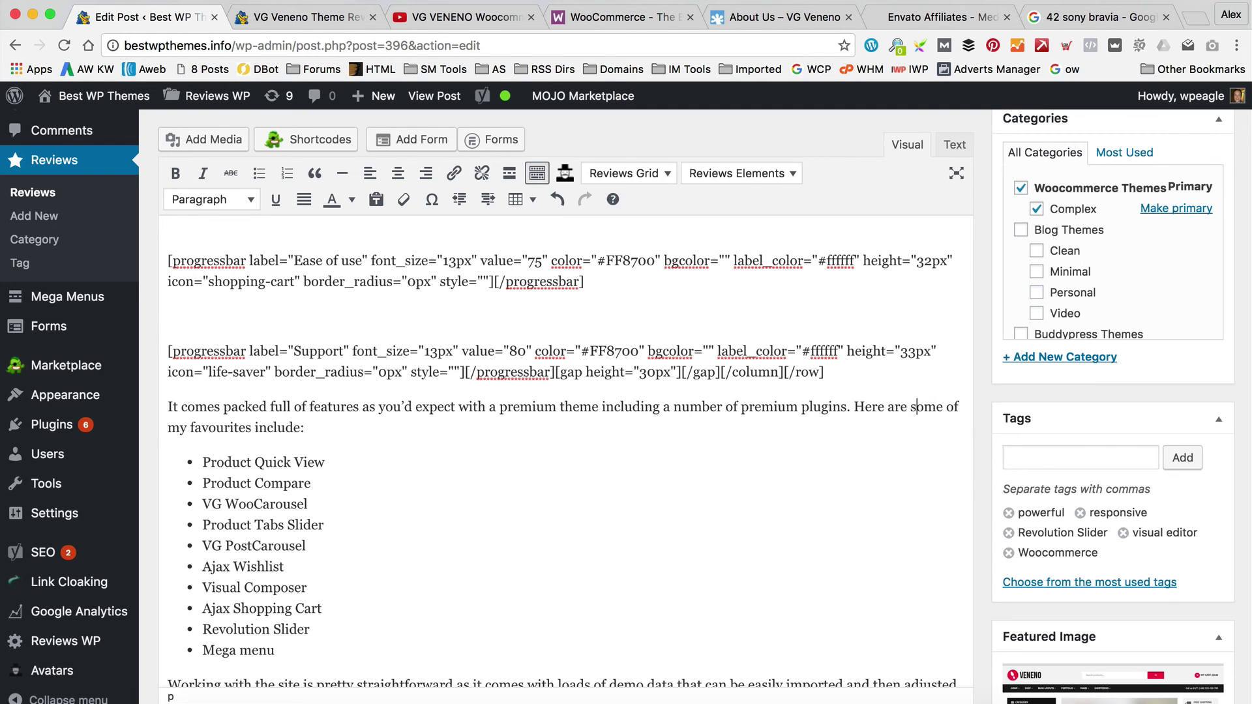
Step: End the introductory sentence at "my favourites." and add a "VG Veneno Features" line above the feature list
left_click(384, 428)
key("BackSpace")
key("BackSpace")
key("BackSpace")
key("BackSpace")
key("BackSpace")
key("BackSpace")
key("BackSpace")
key("BackSpace")
key("Return")
type("VG Veneno Features")
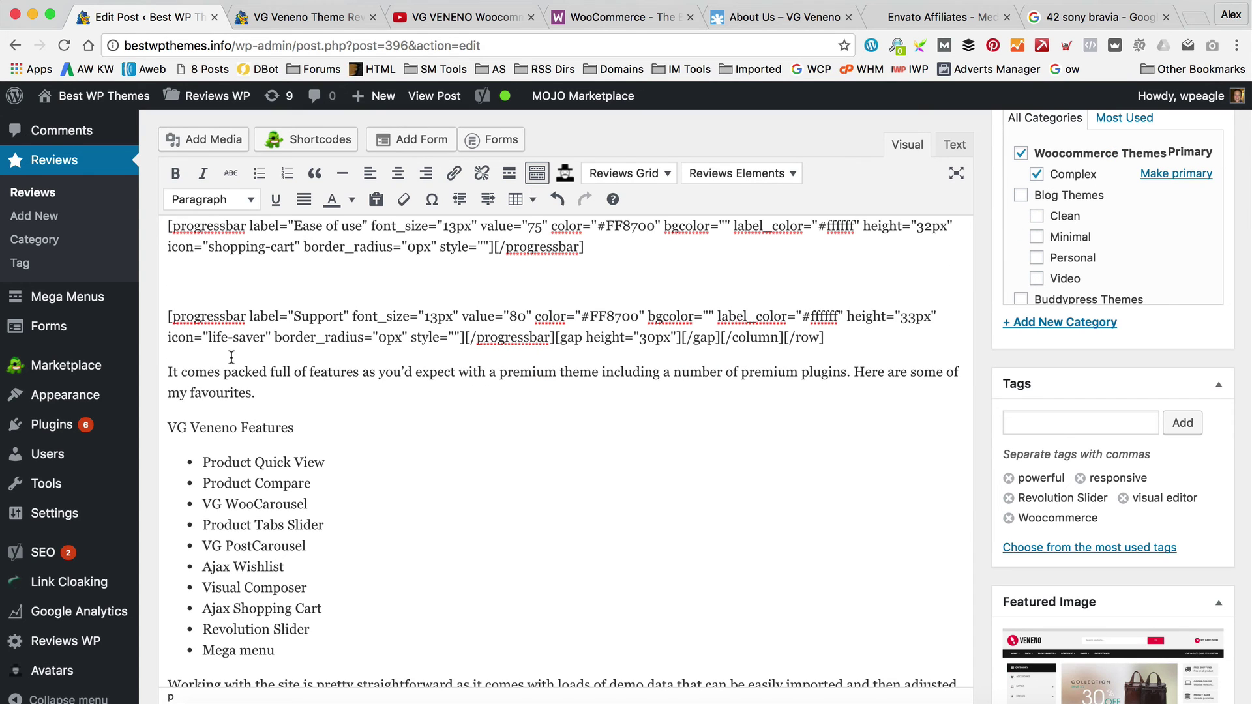
Step: Format the "VG Veneno Features" line as Heading 3 and update the post
left_click_drag(309, 428, 163, 428)
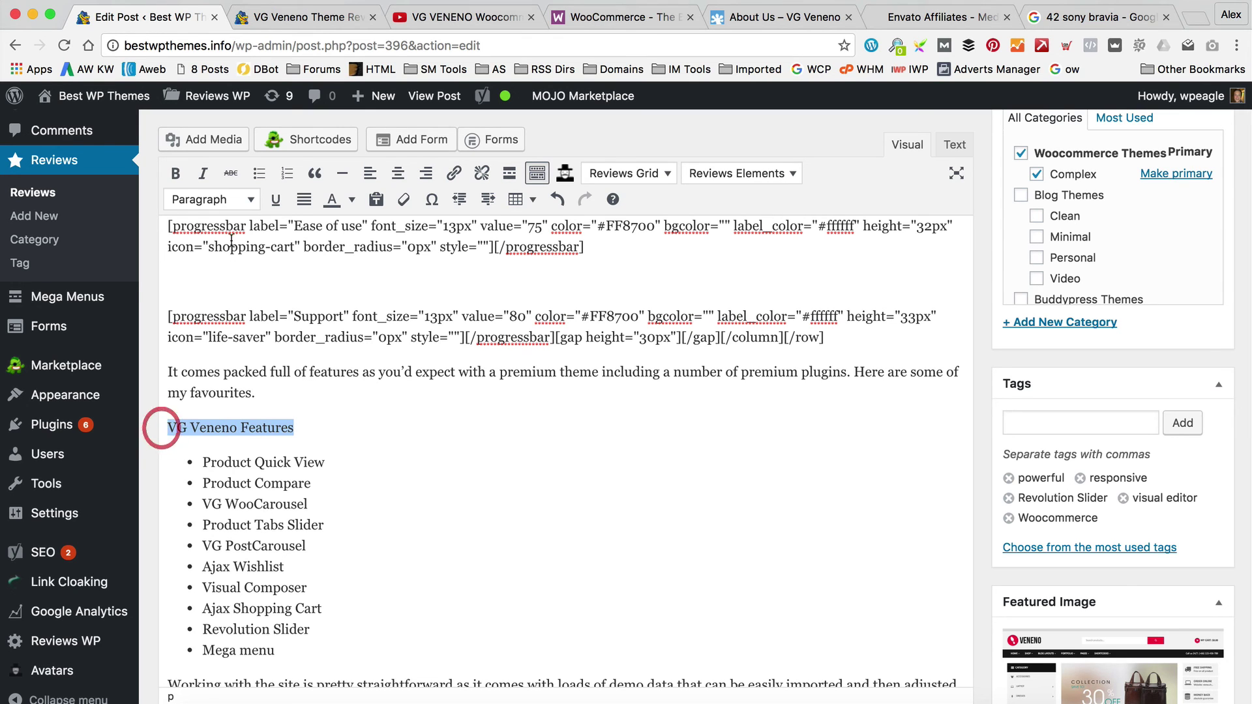
left_click(243, 199)
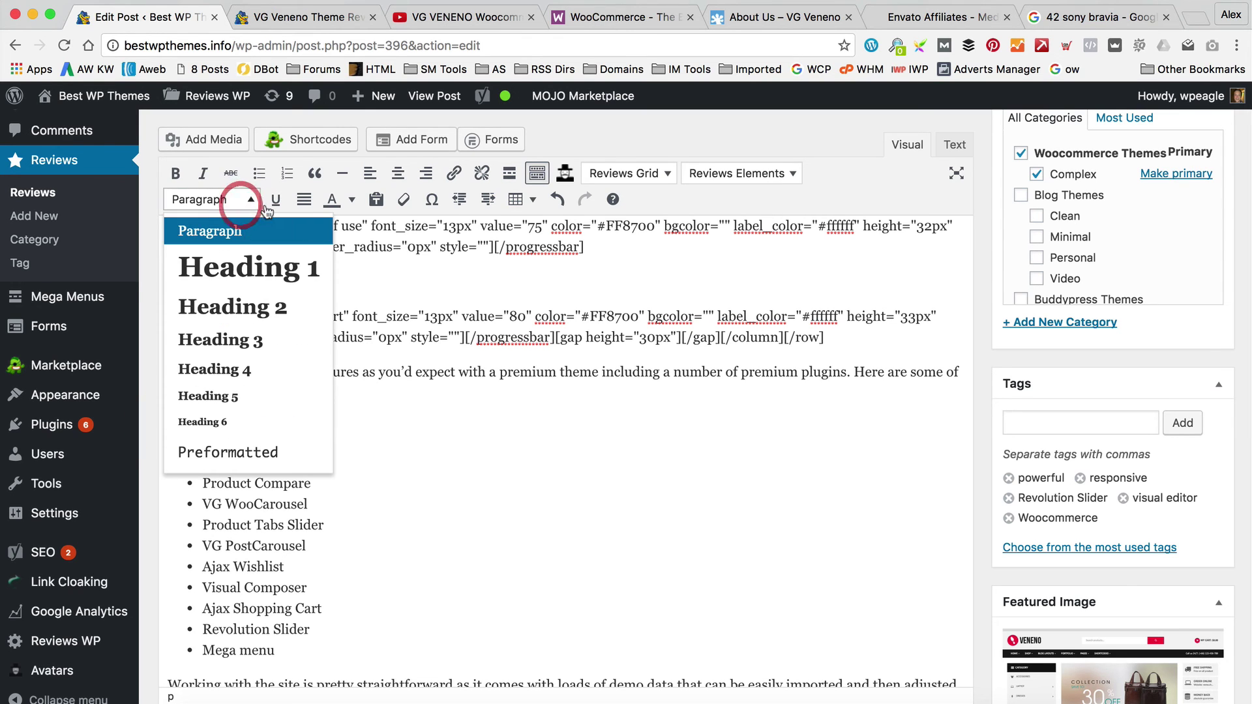
left_click(282, 344)
scroll(642, 424, "down", 3)
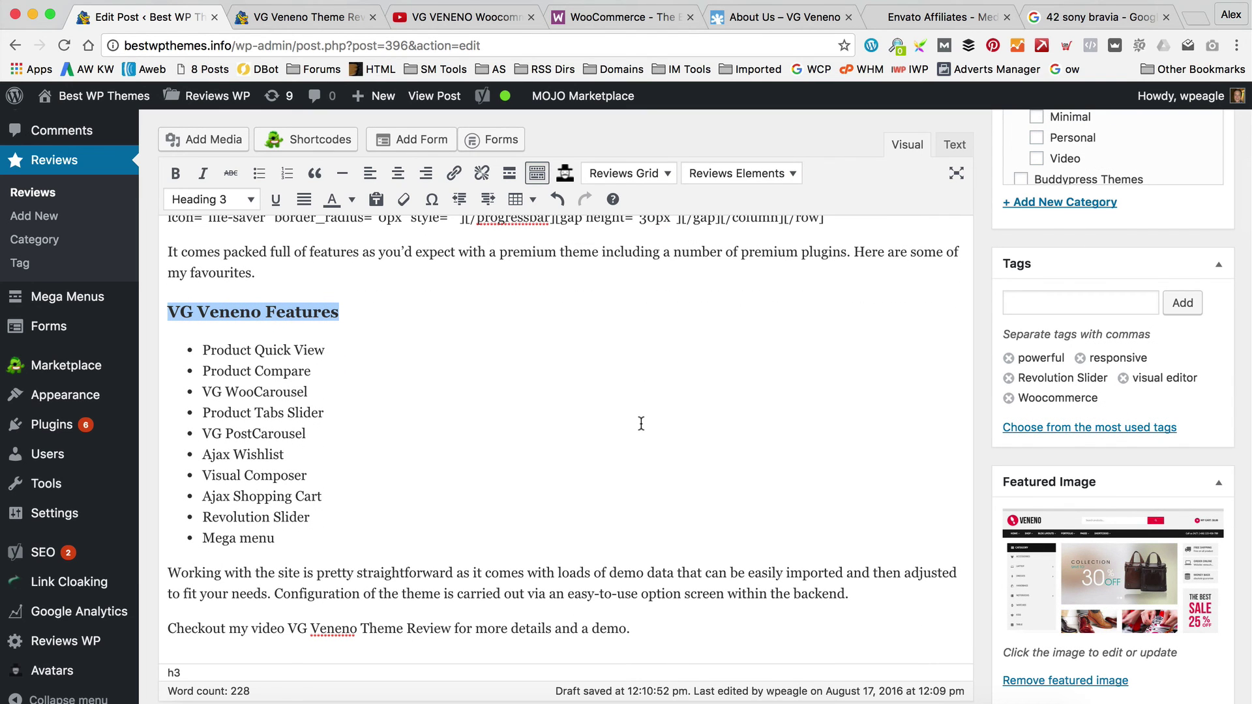
scroll(641, 423, "up", 2)
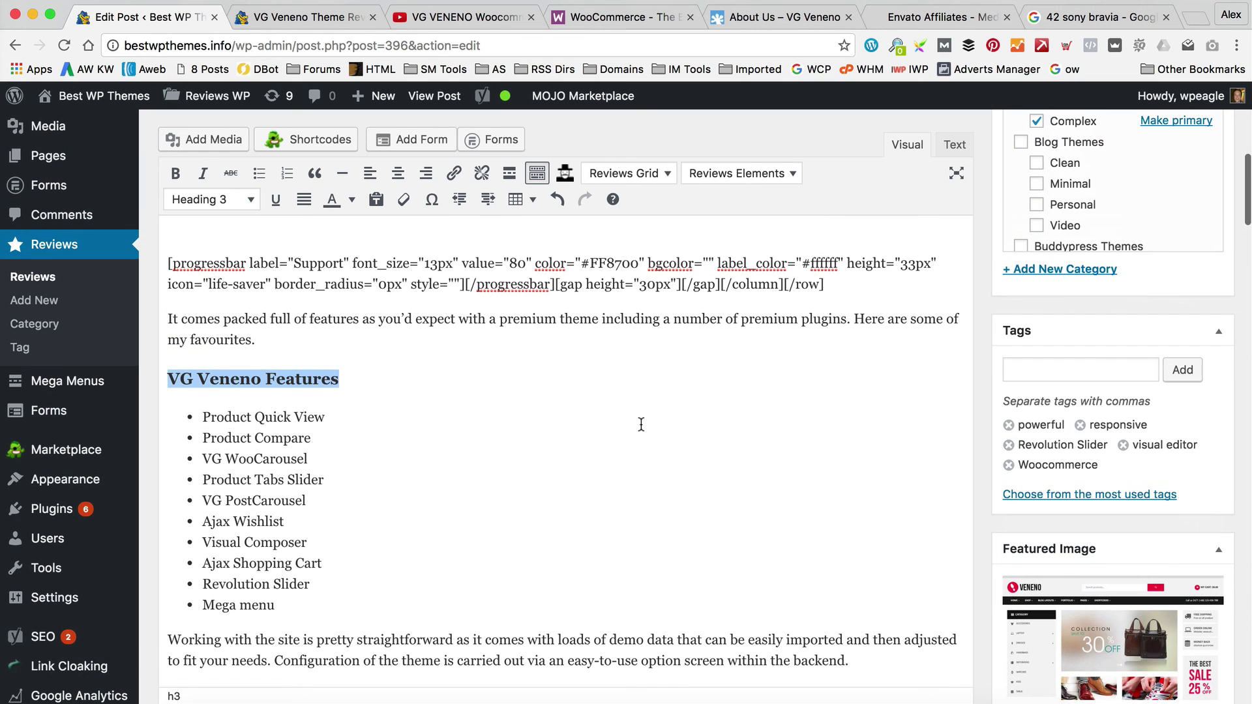
scroll(642, 423, "up", 6)
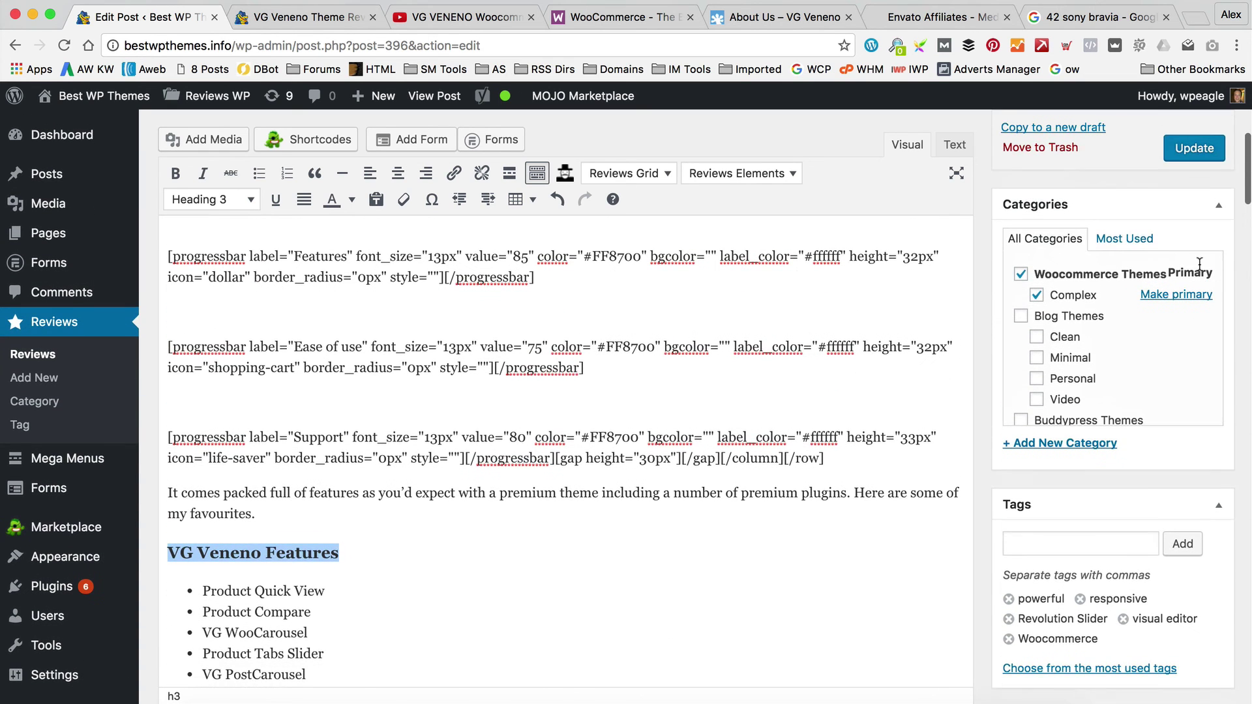
left_click(1193, 157)
Step: Reload the live review page and check how the features heading and list appear
left_click(375, 12)
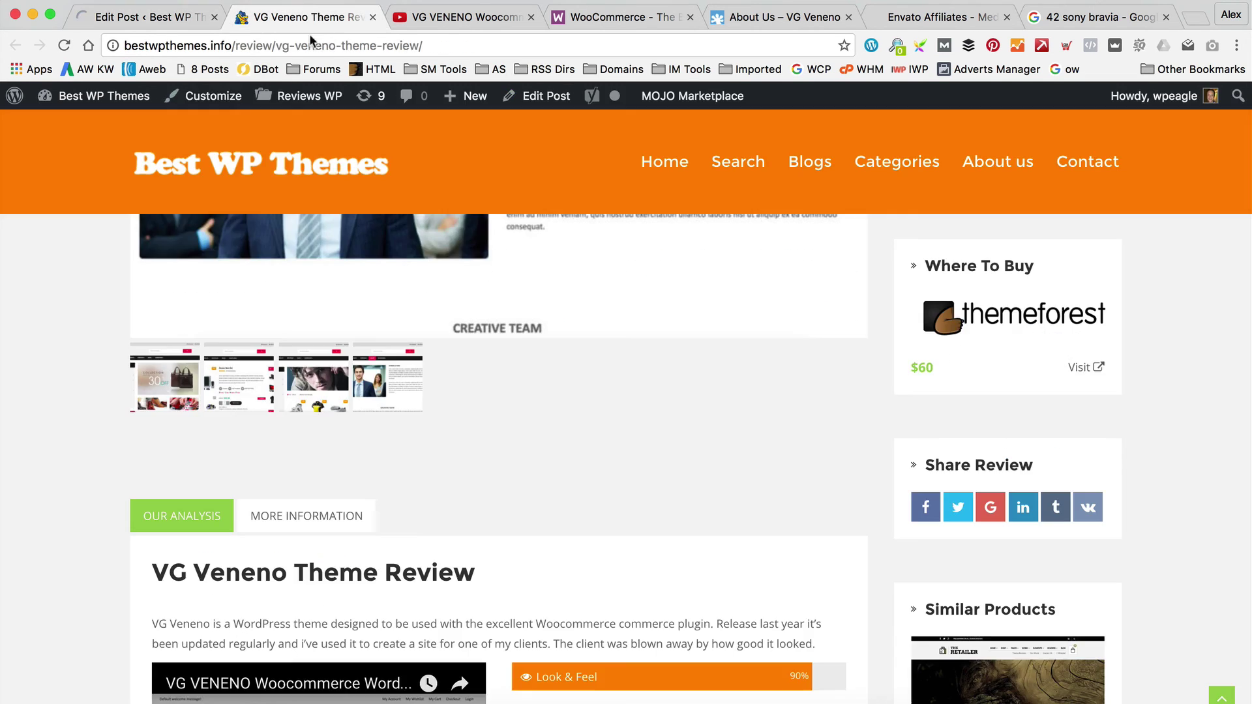
key("super+r")
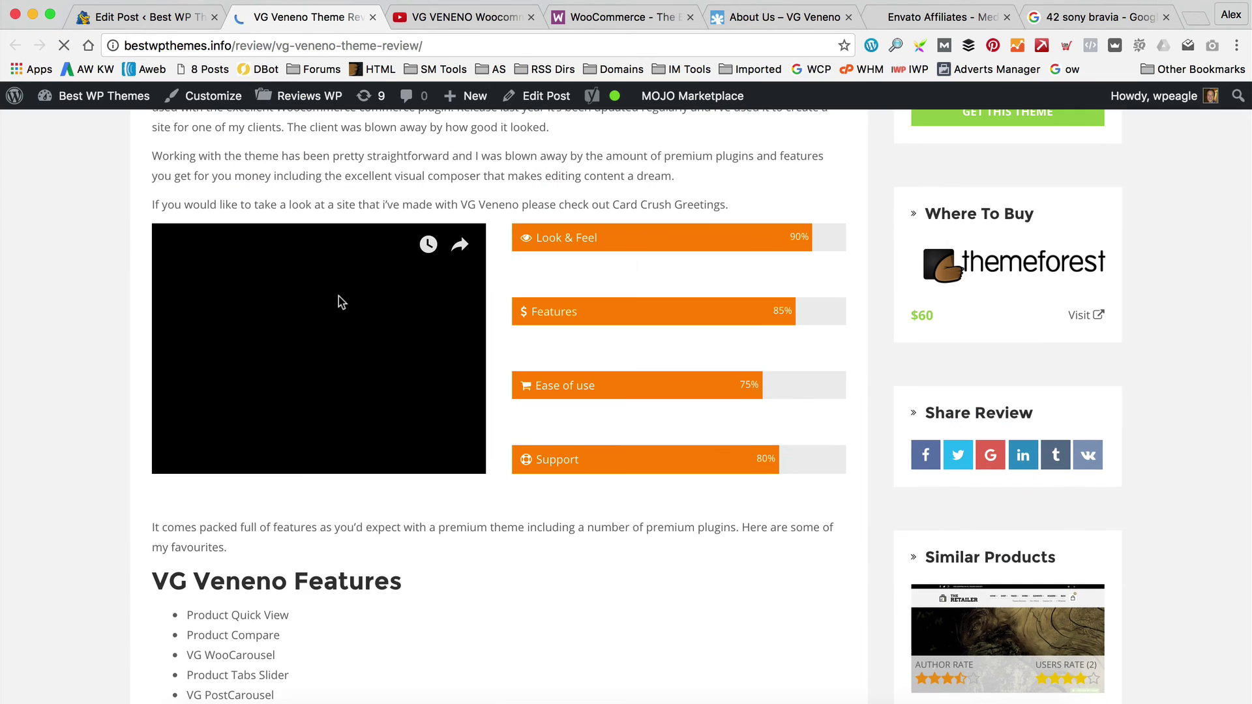
scroll(434, 302, "down", 10)
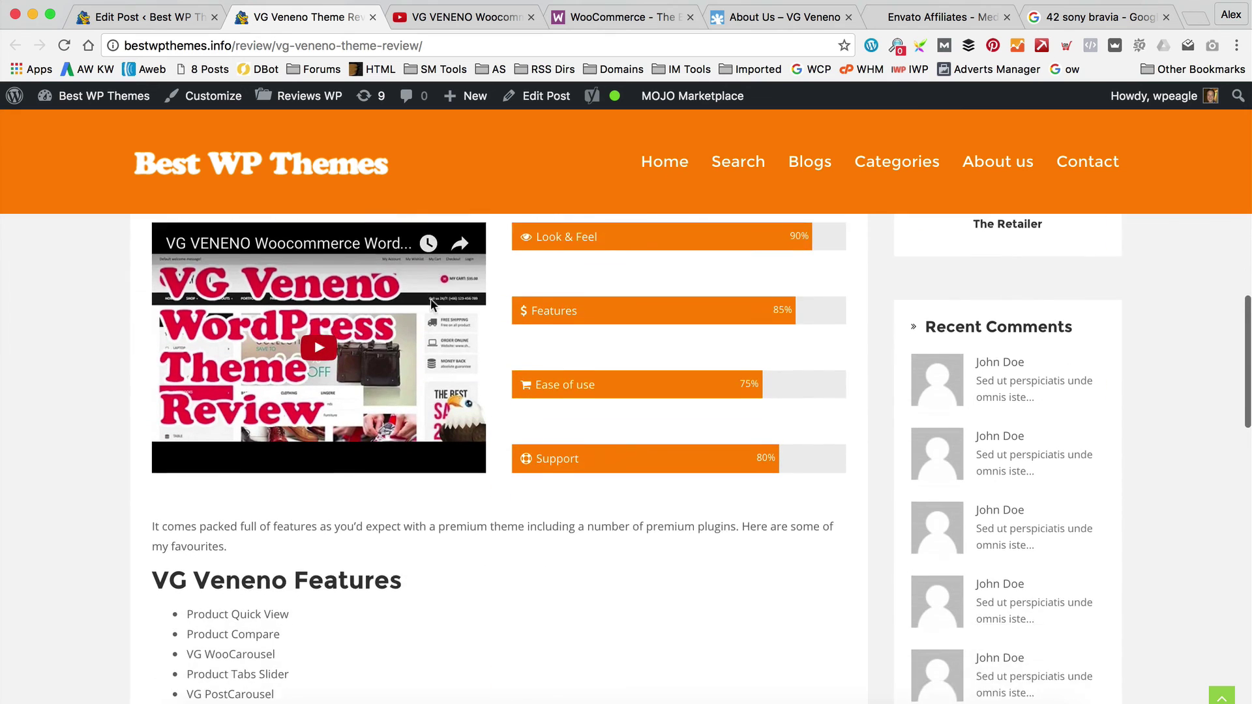
scroll(306, 485, "down", 5)
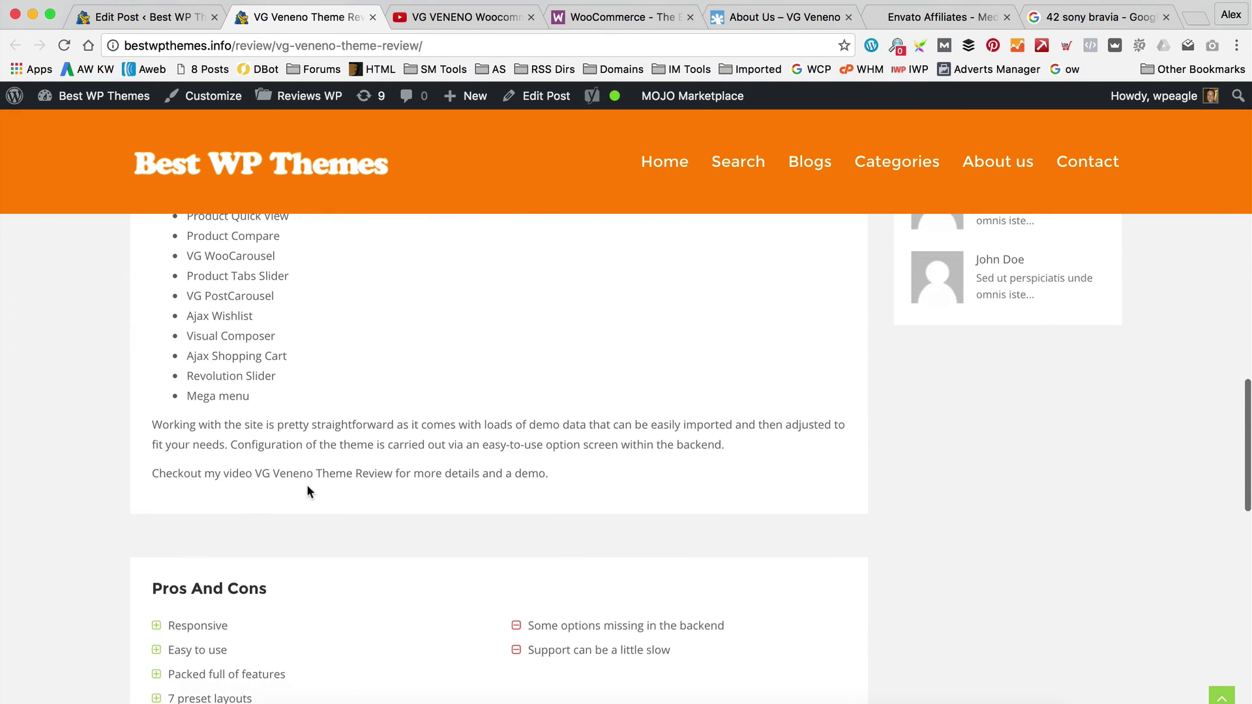
scroll(282, 292, "up", 2)
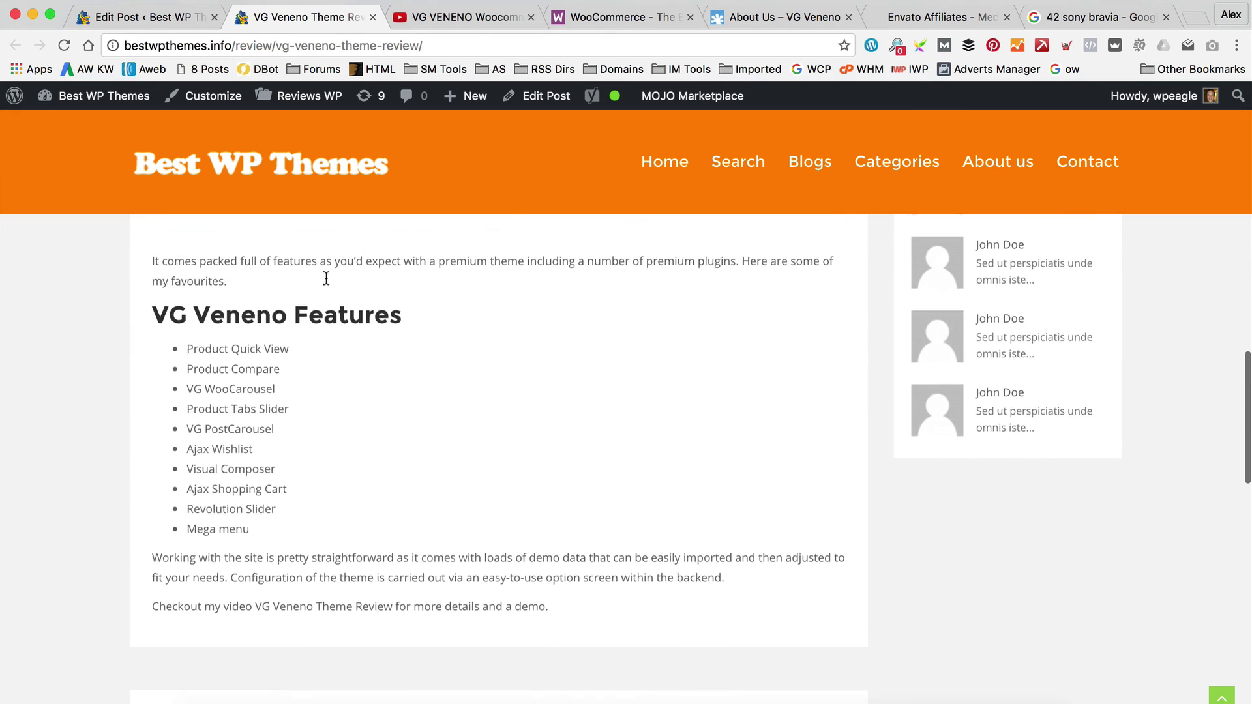
Step: Change the "VG Veneno Features" heading in the post to Heading 4 and update the post
left_click(163, 18)
scroll(404, 443, "down", 10)
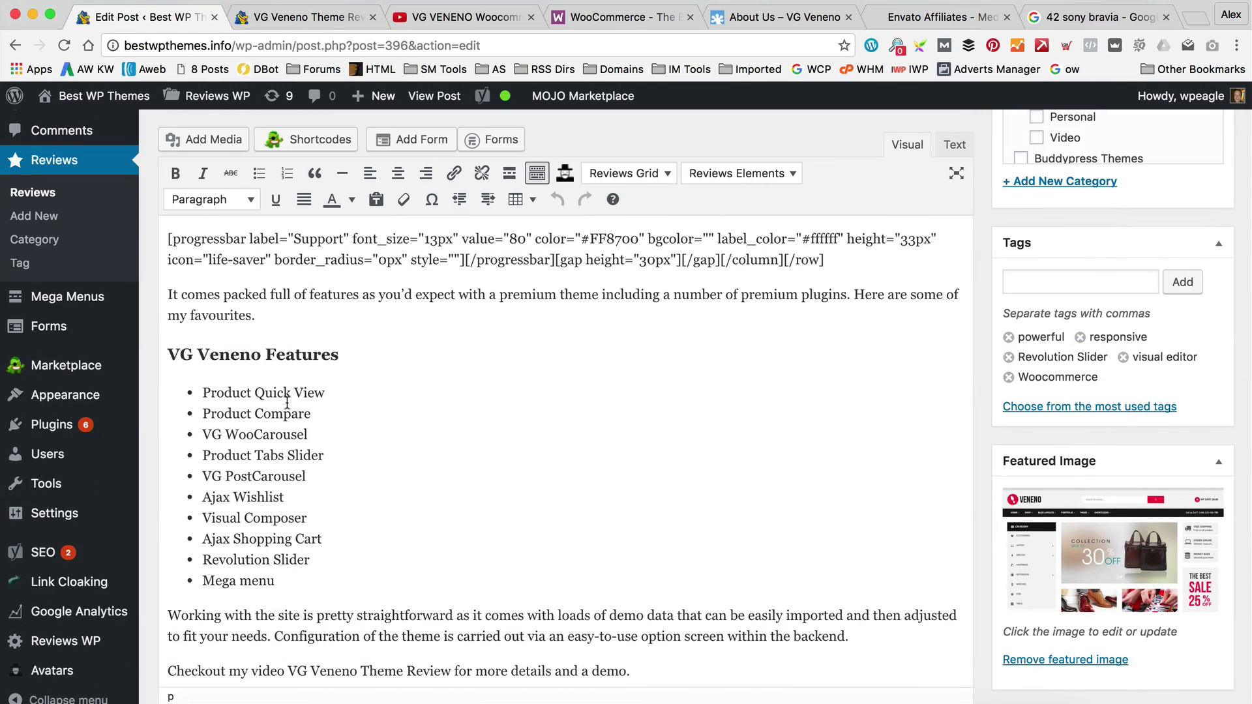
left_click_drag(341, 344, 166, 345)
left_click(244, 208)
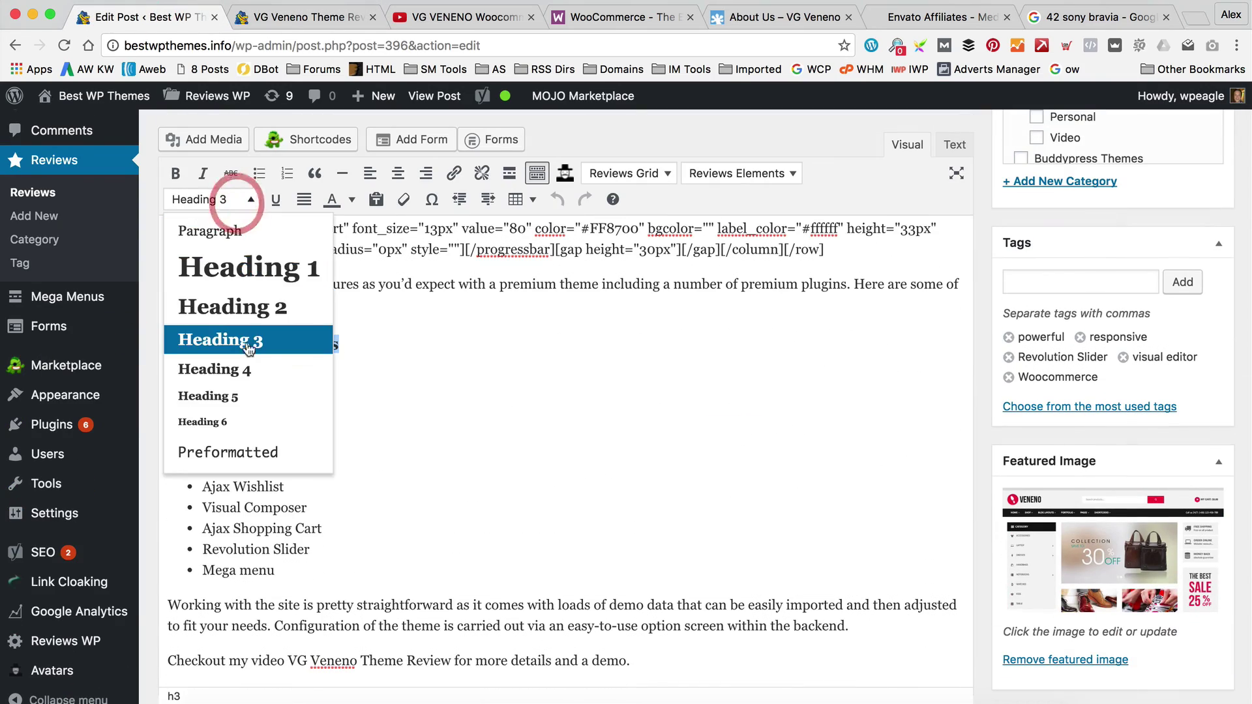
left_click(237, 365)
scroll(1129, 407, "up", 8)
scroll(1129, 407, "up", 5)
left_click(1194, 376)
Step: Refresh the published review and inspect the resized features heading and the text below it
left_click(274, 17)
key("super+r")
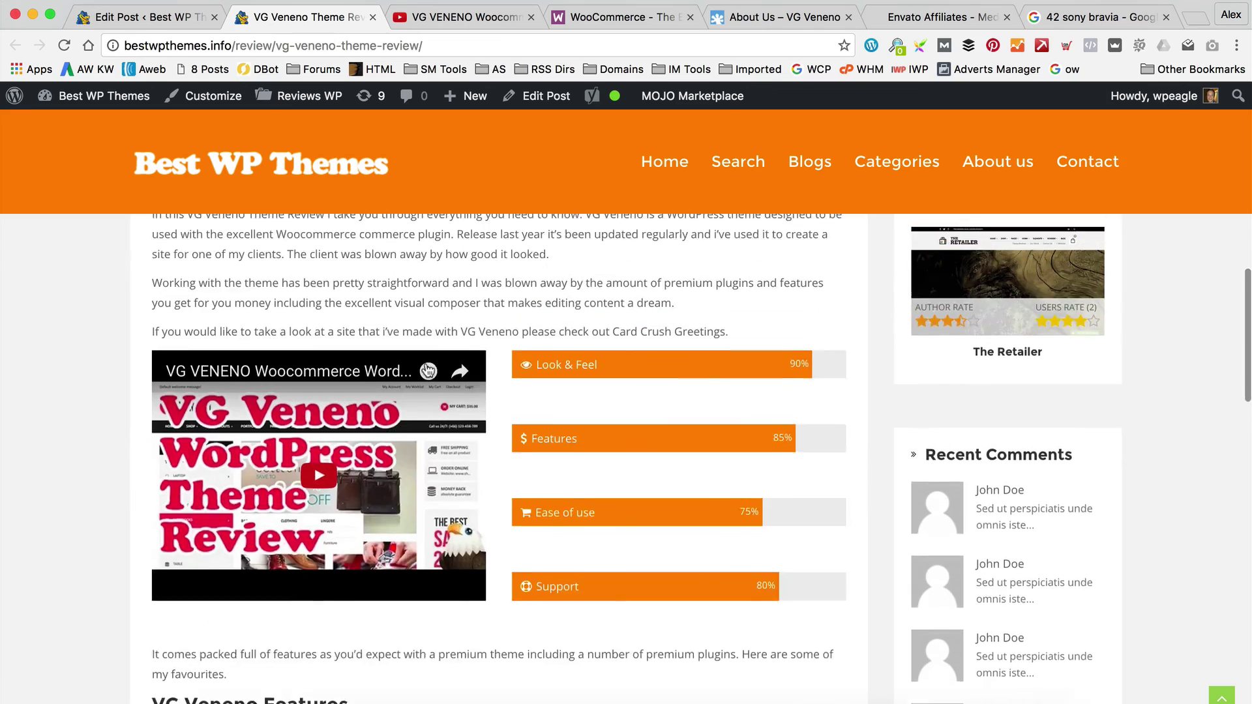
scroll(411, 371, "down", 7)
scroll(326, 391, "down", 5)
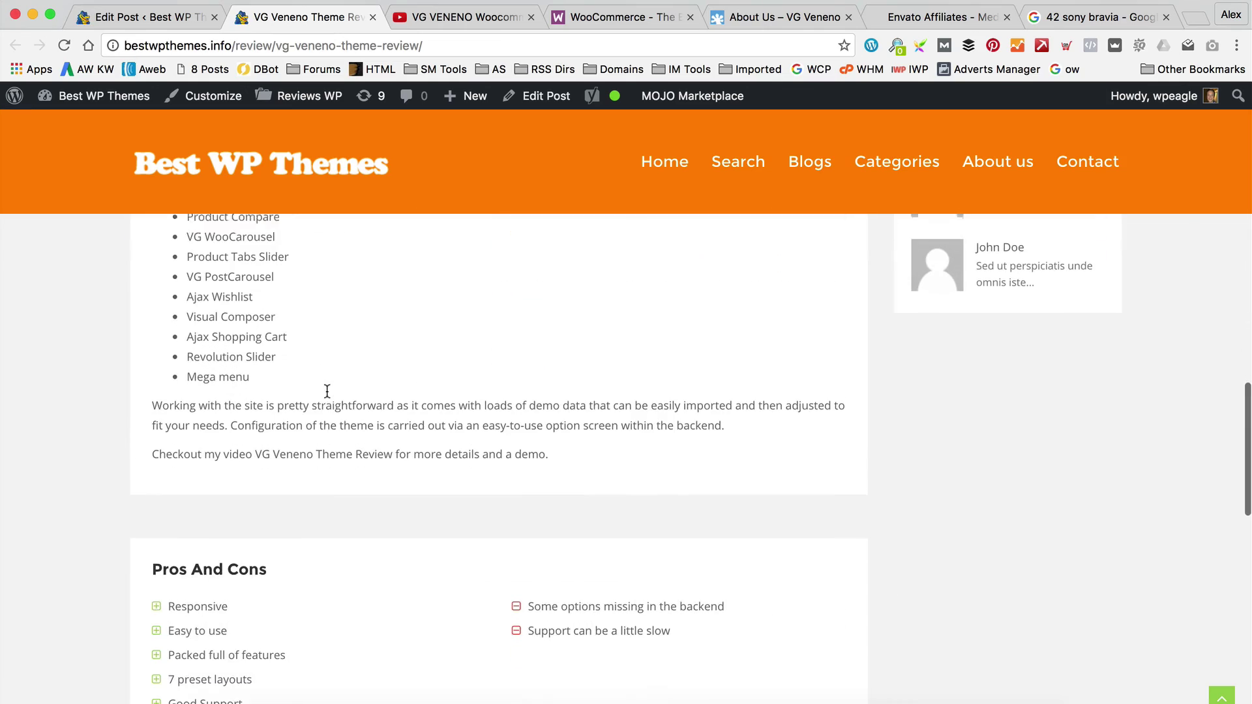
Step: Review the post's Yoast readability analysis and consult Yoast's guidance on transition words
key("super+alt+Left")
scroll(463, 251, "up", 2)
scroll(554, 385, "down", 12)
left_click(273, 274)
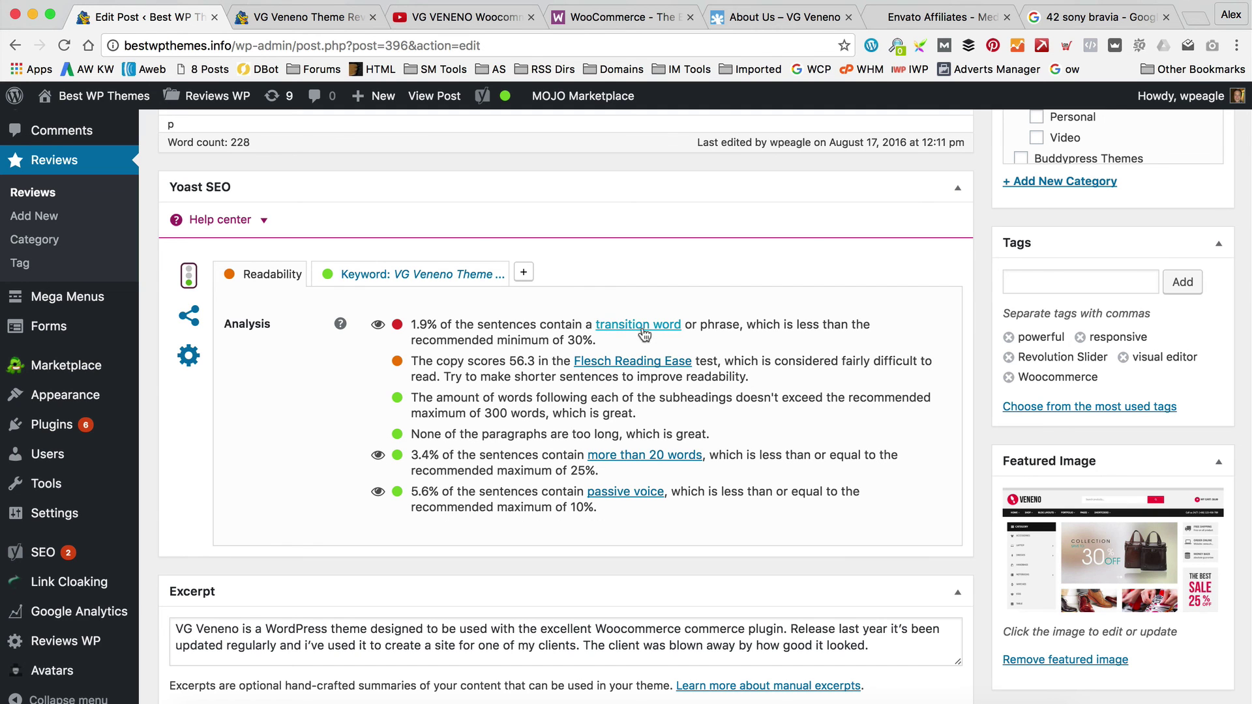
left_click(672, 326)
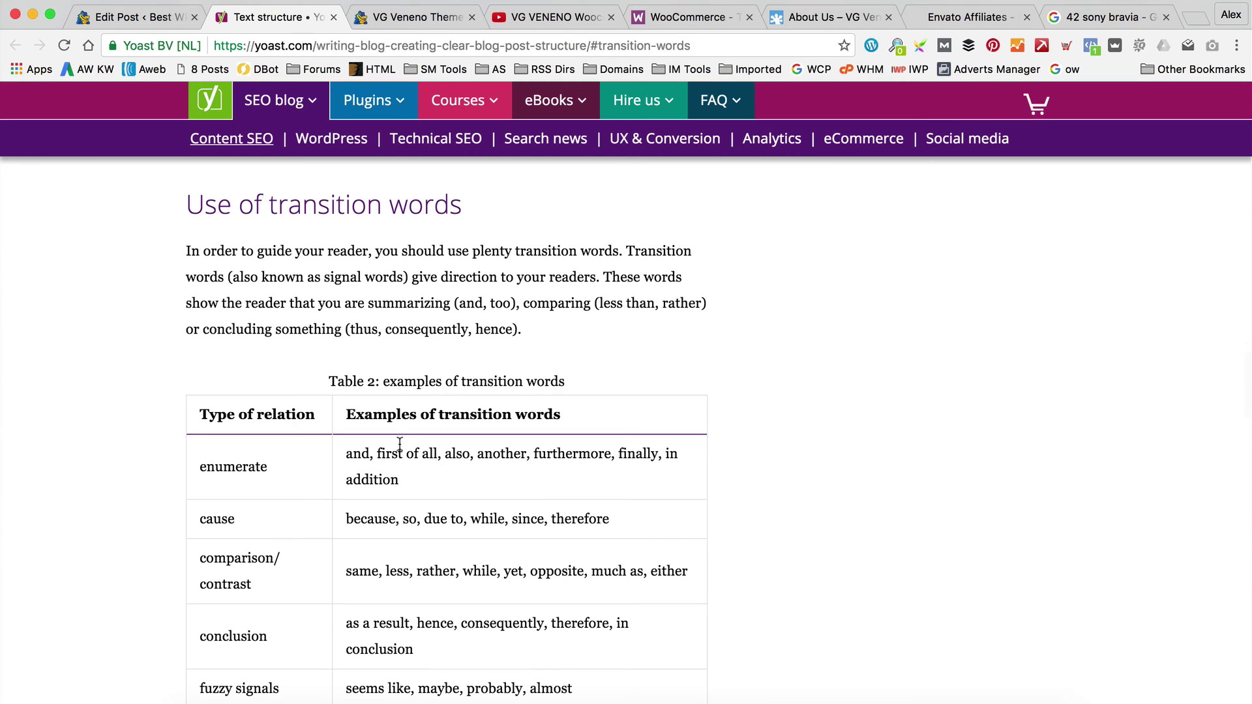
left_click(334, 18)
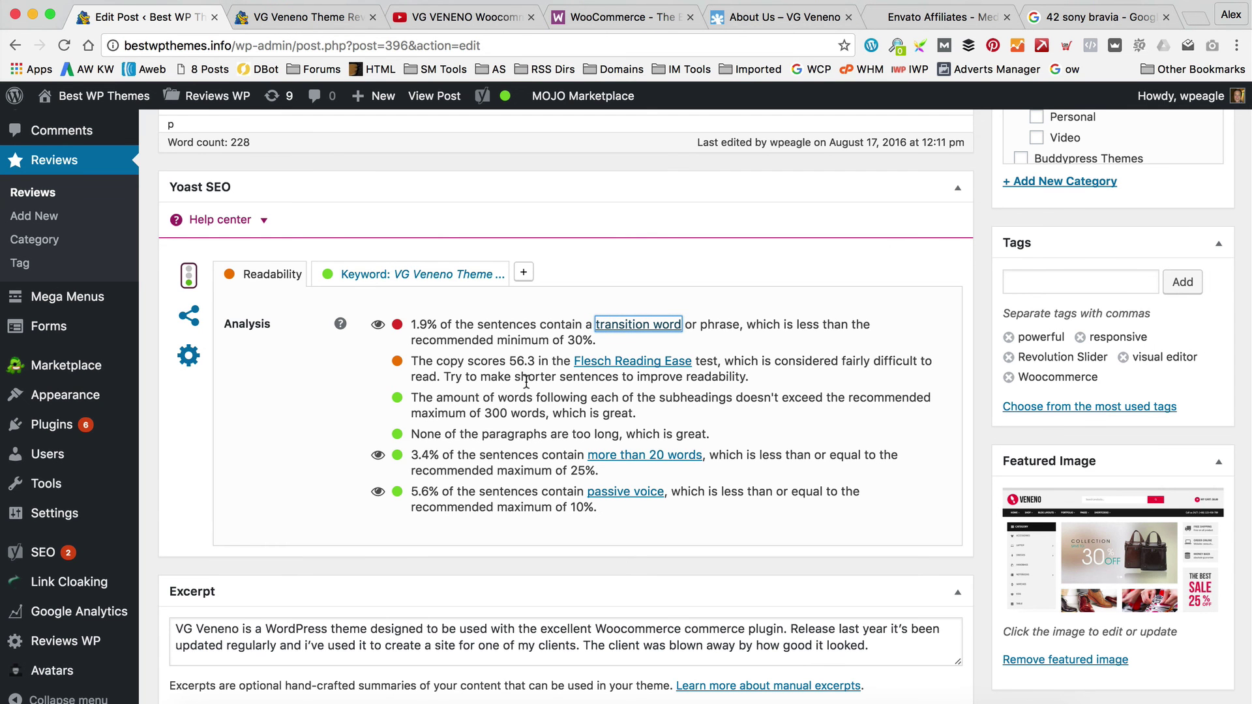
Step: Return to the live VG Veneno review page and view its opening section
scroll(527, 382, "up", 3)
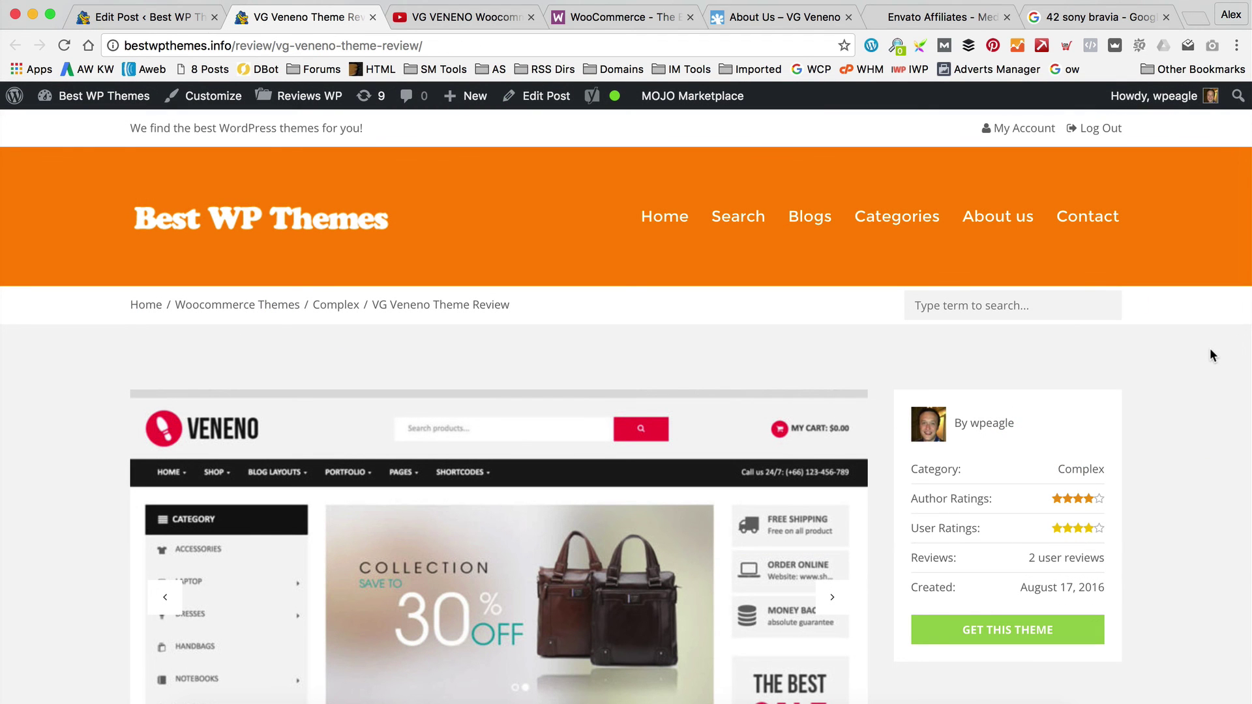
scroll(749, 219, "down", 1)
mouse_move(591, 96)
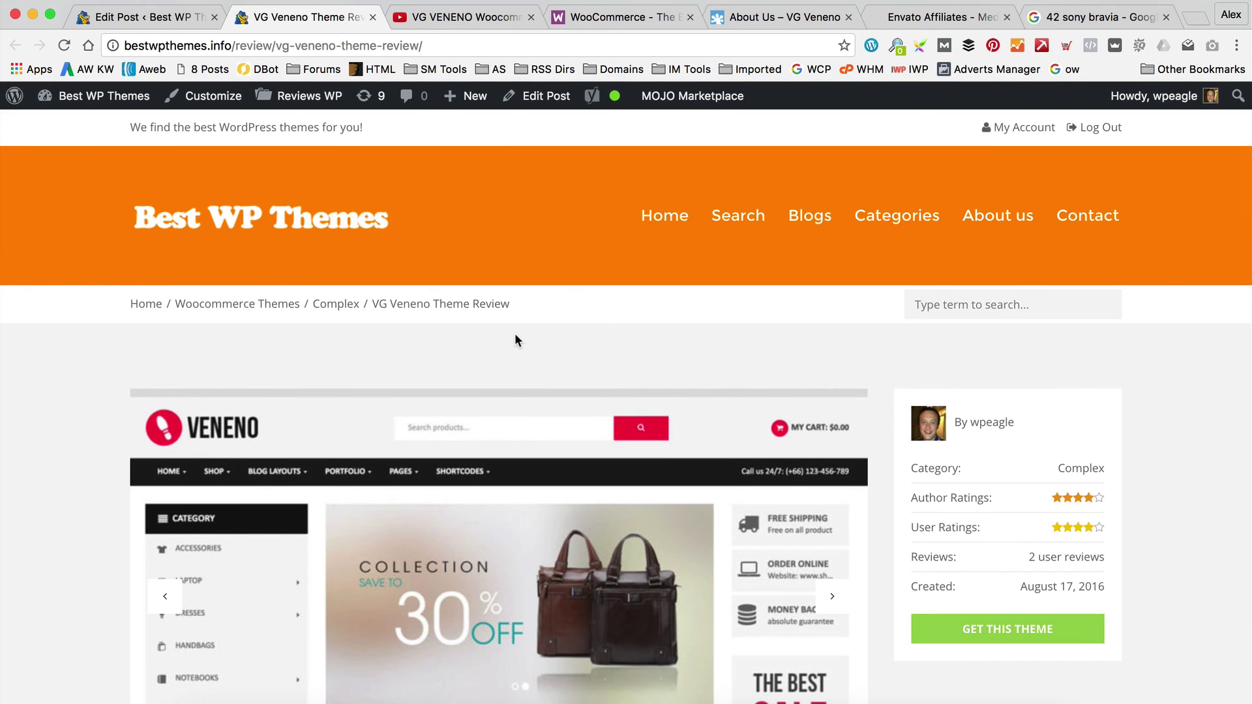